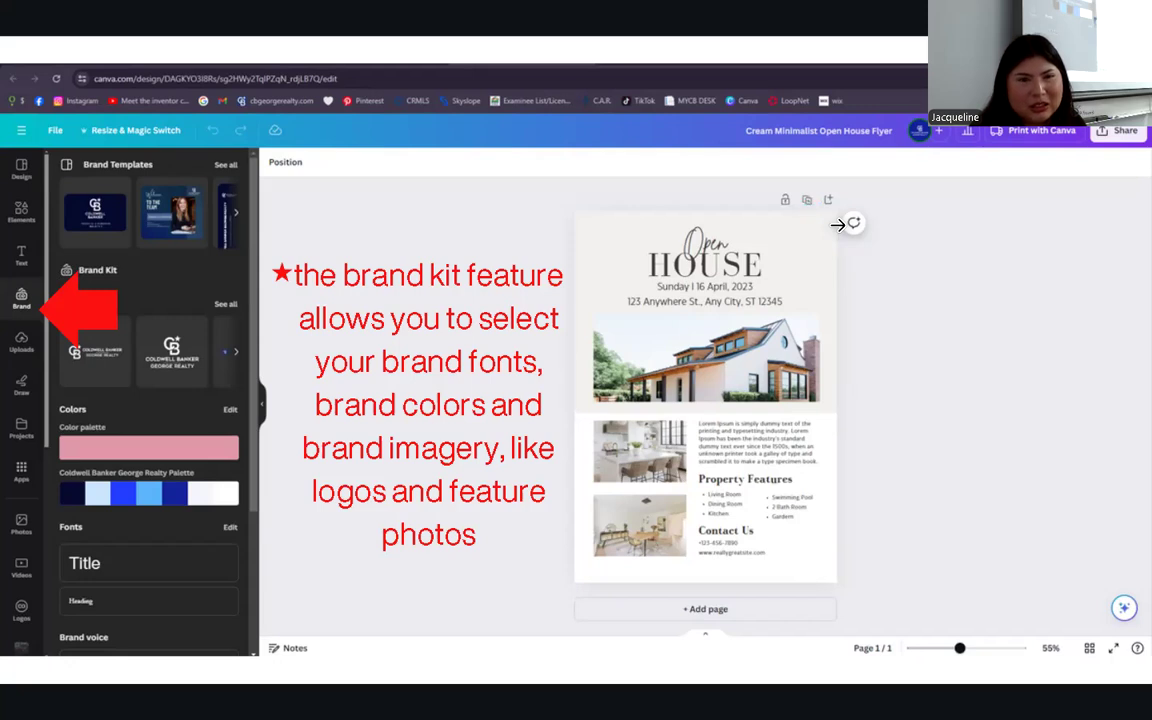
# - Advance the full-screen training slideshow to slide 26 of 35, the open house flyer editor
pyautogui.moveTo(700, 650)
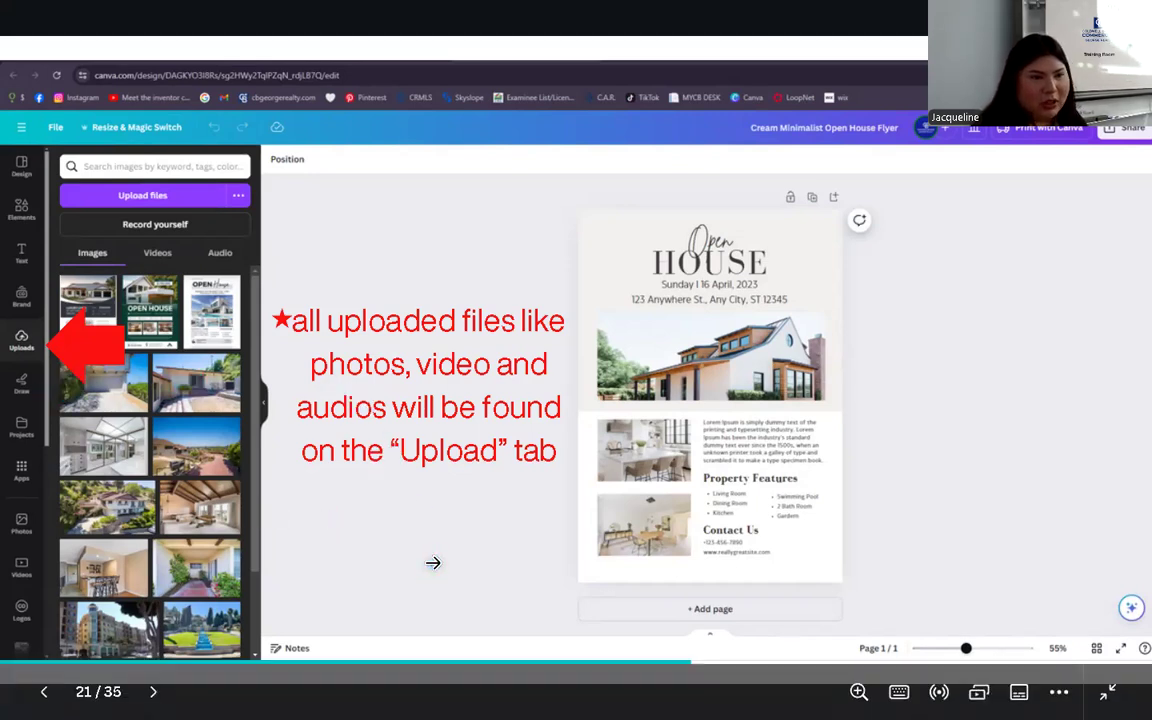
pyautogui.press('Right')
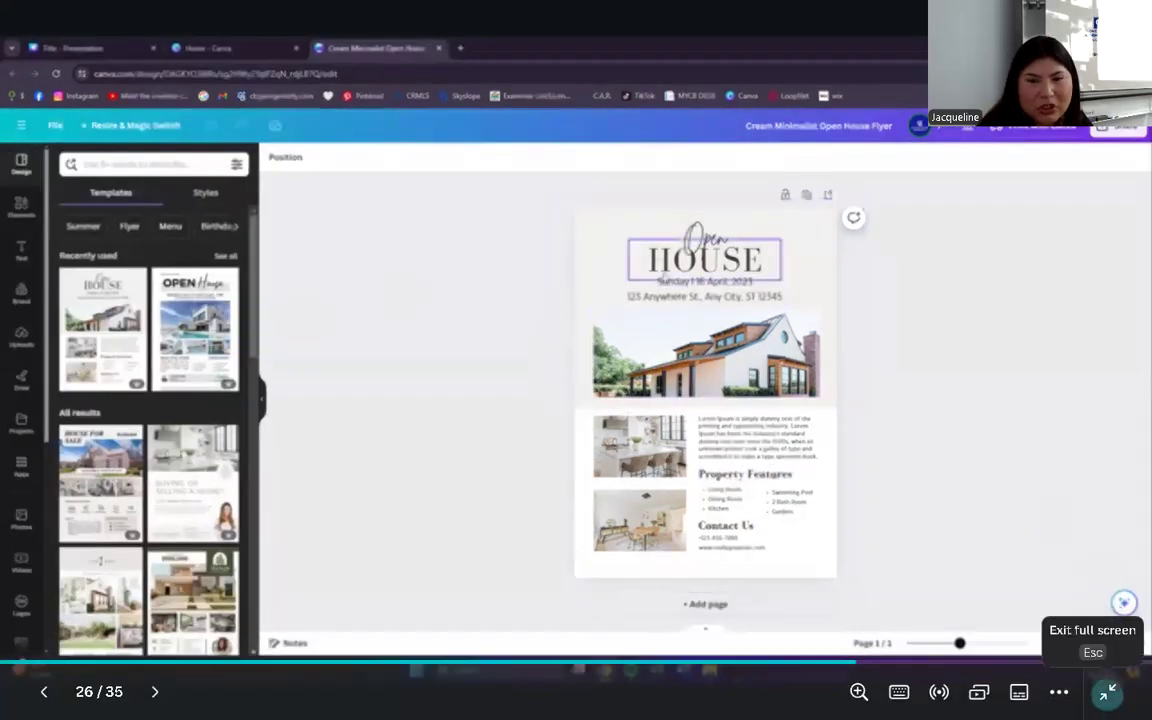
# - Exit full screen and switch to the Cream Minimalist Open House flyer browser tab
pyautogui.click(1106, 692)
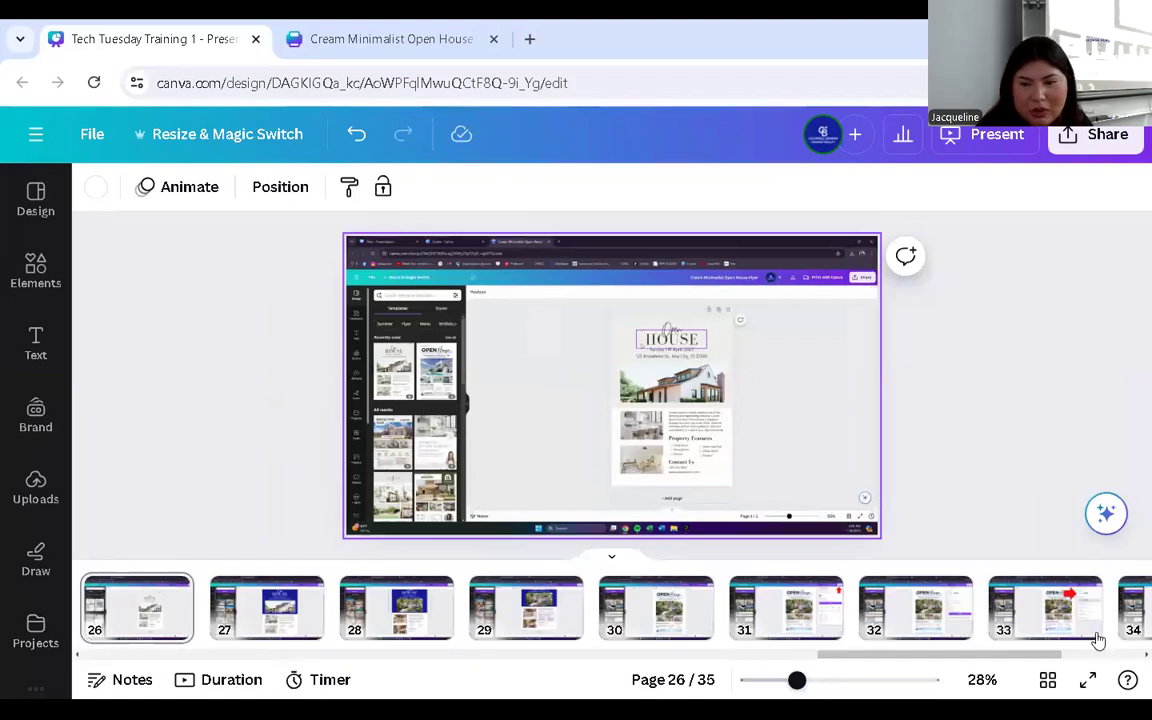
pyautogui.click(1087, 683)
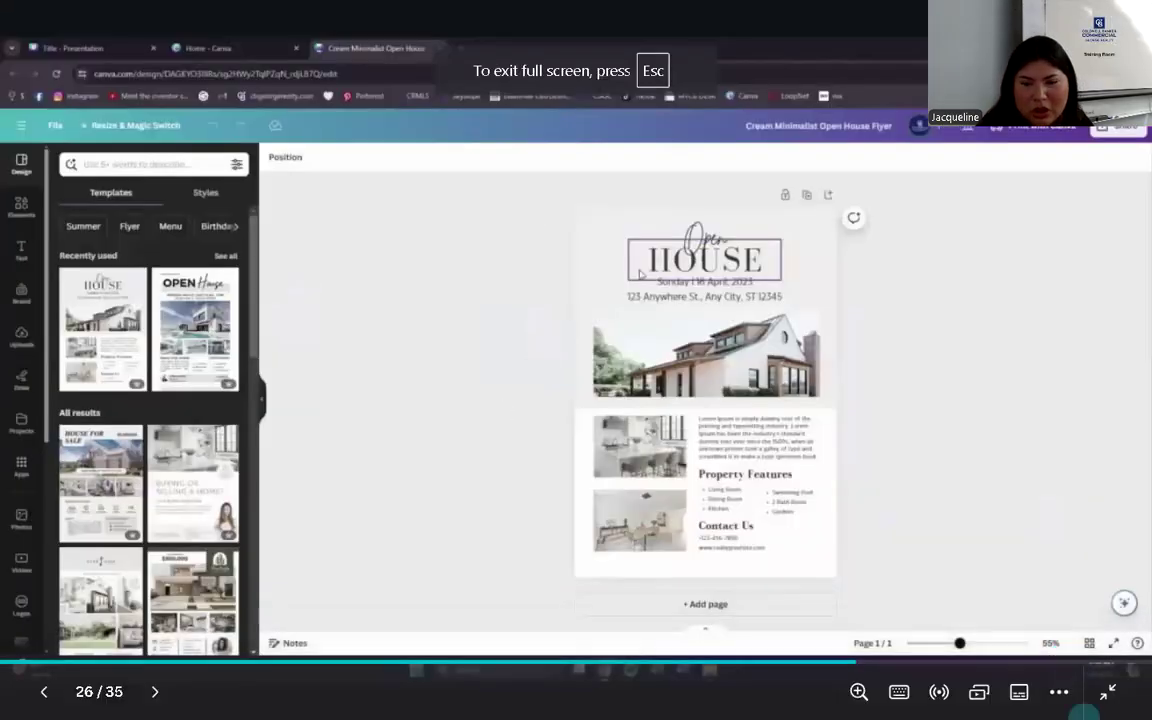
pyautogui.click(1107, 691)
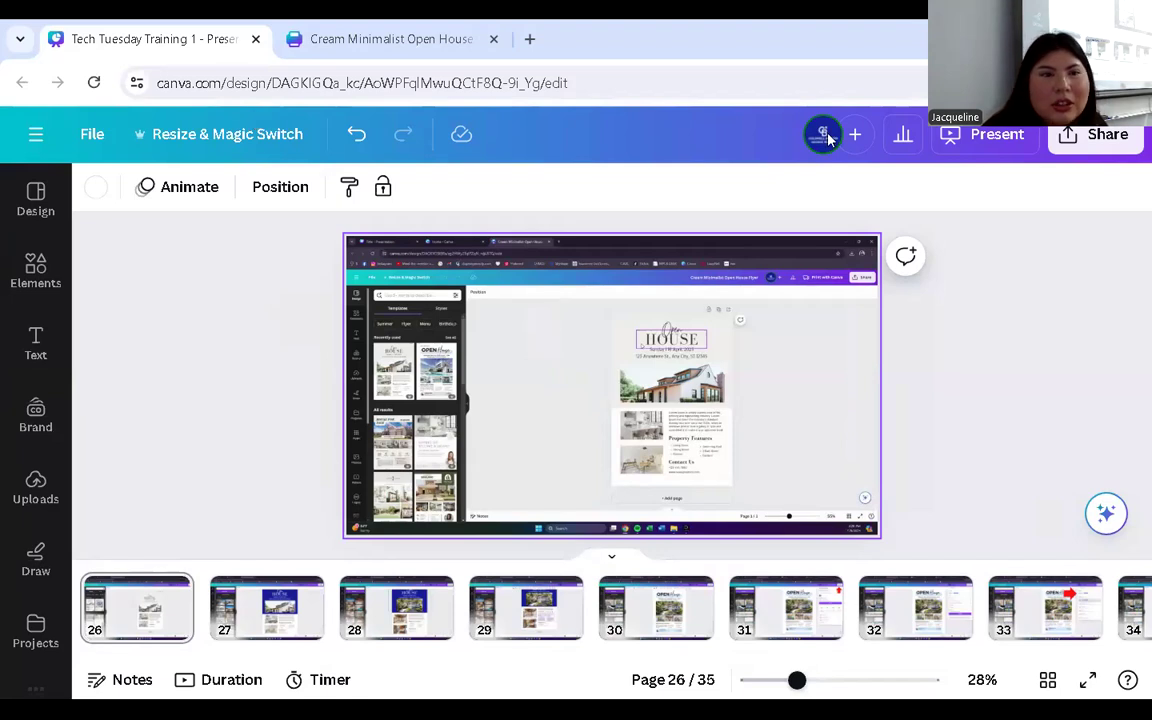
pyautogui.click(352, 39)
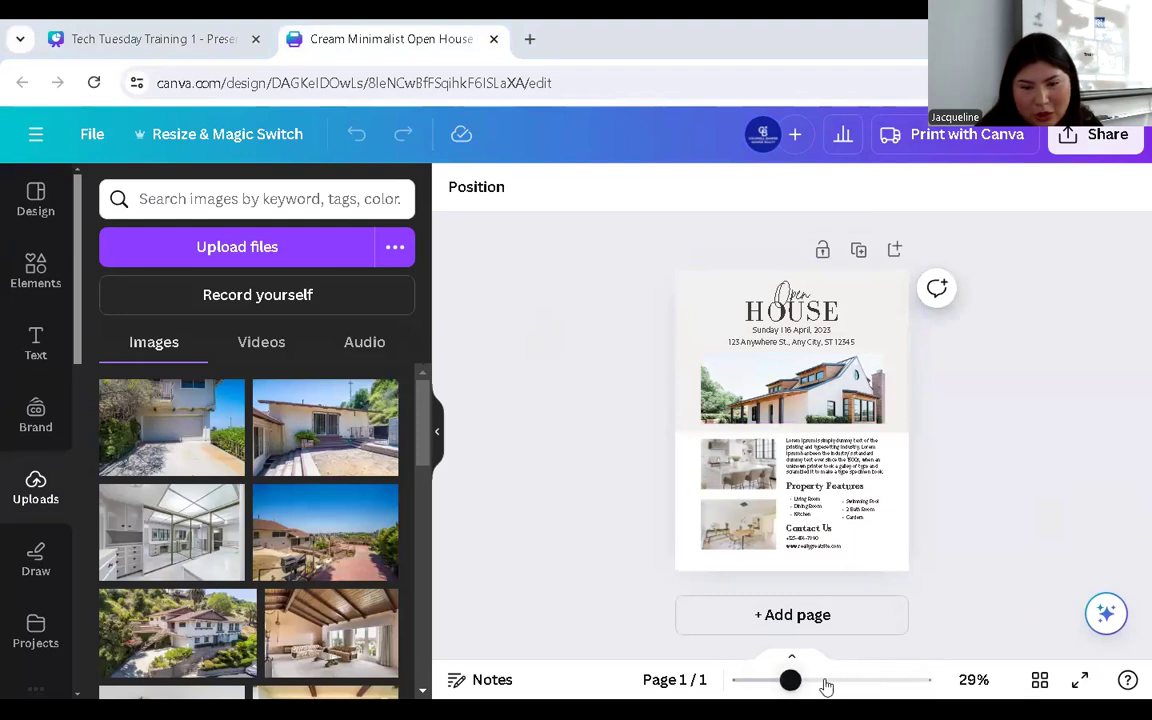
# - Zoom to 35% and fill the flyer's top header block with dark navy #12229D
pyautogui.moveTo(791, 680); pyautogui.dragTo(799, 680)
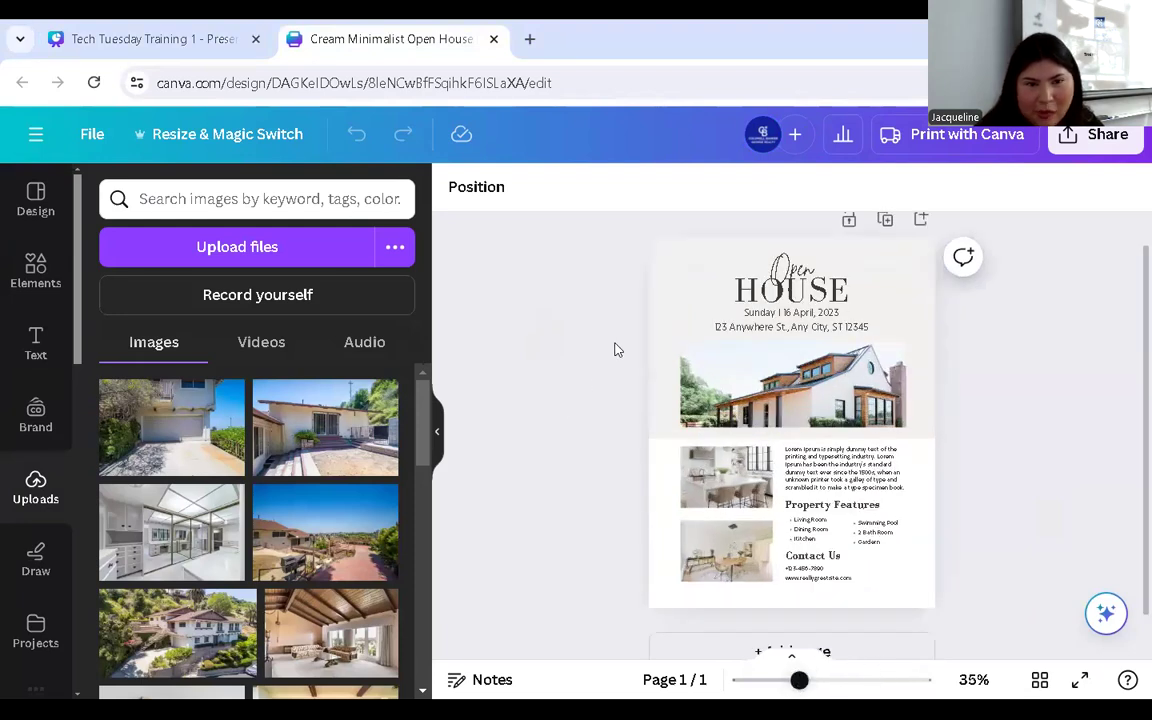
pyautogui.click(670, 263)
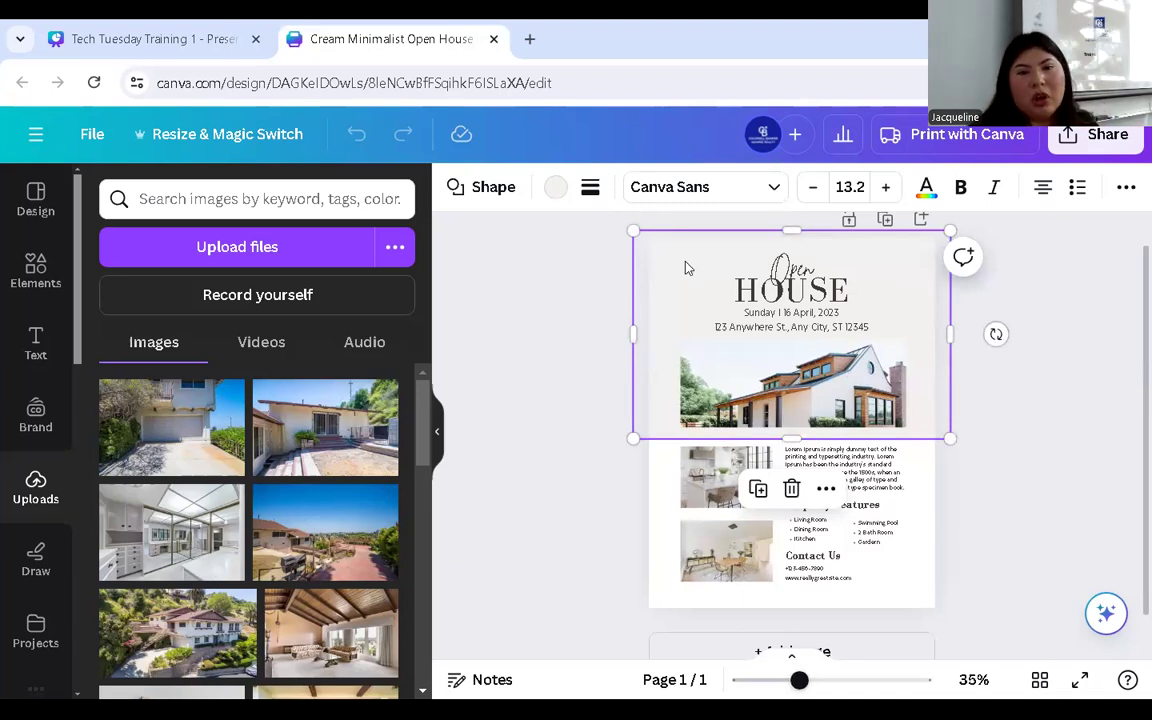
pyautogui.click(556, 192)
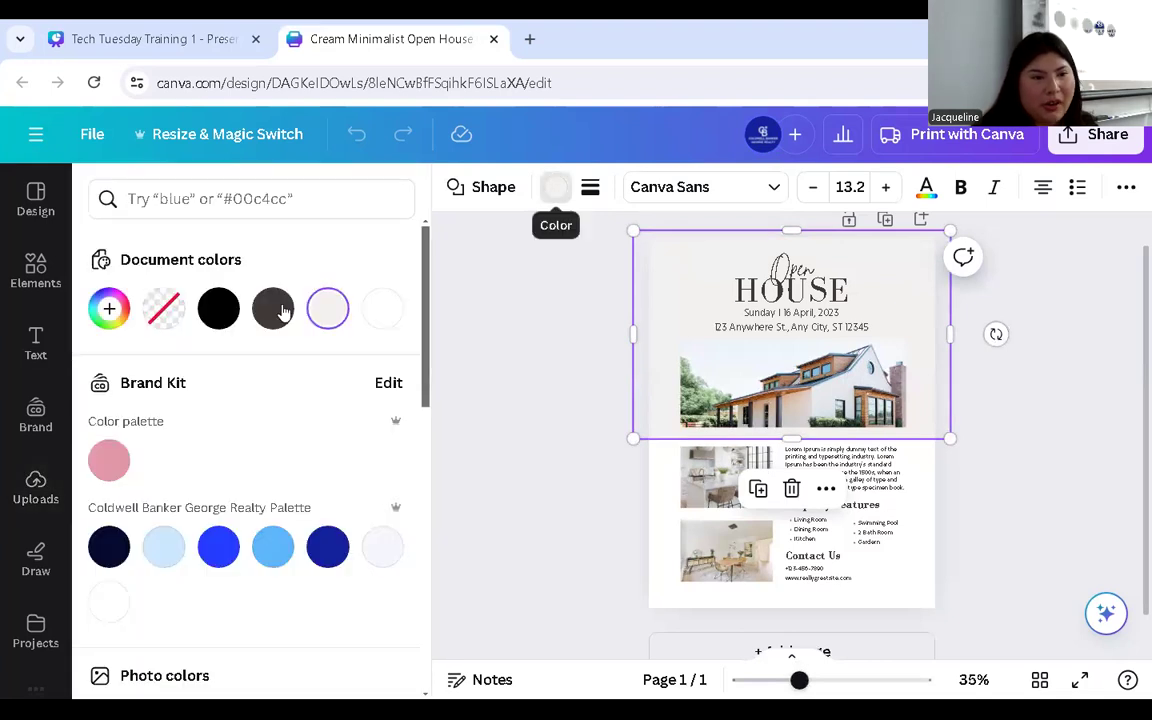
pyautogui.click(329, 547)
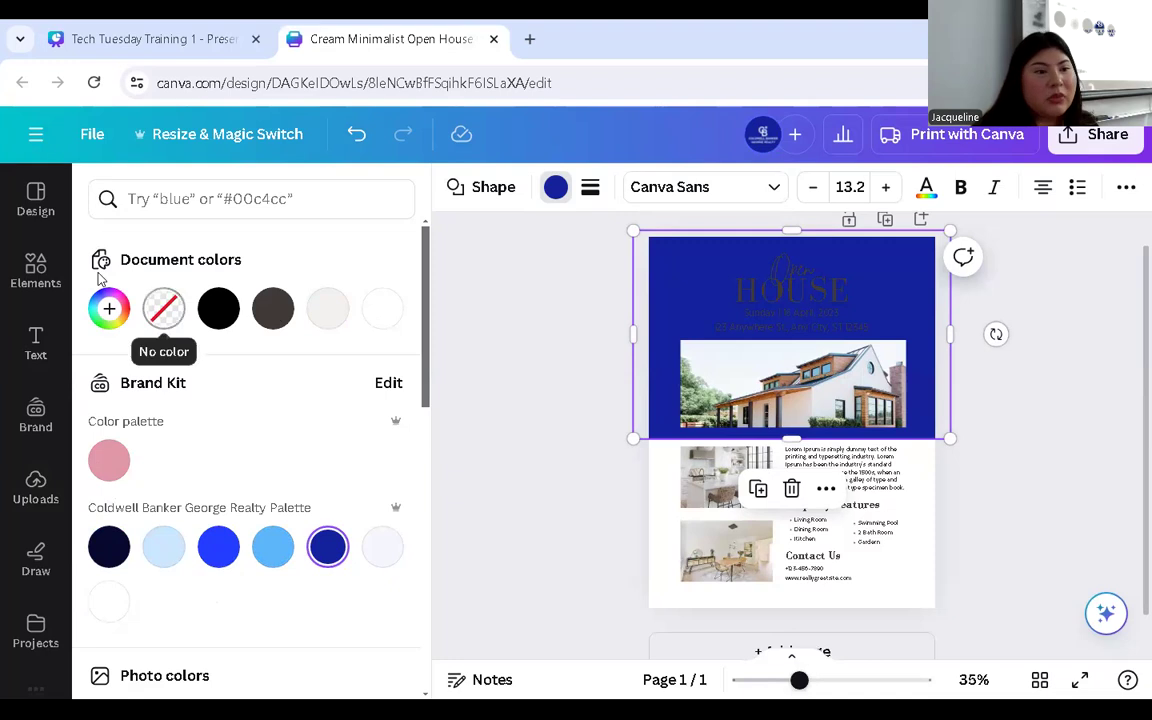
pyautogui.click(109, 309)
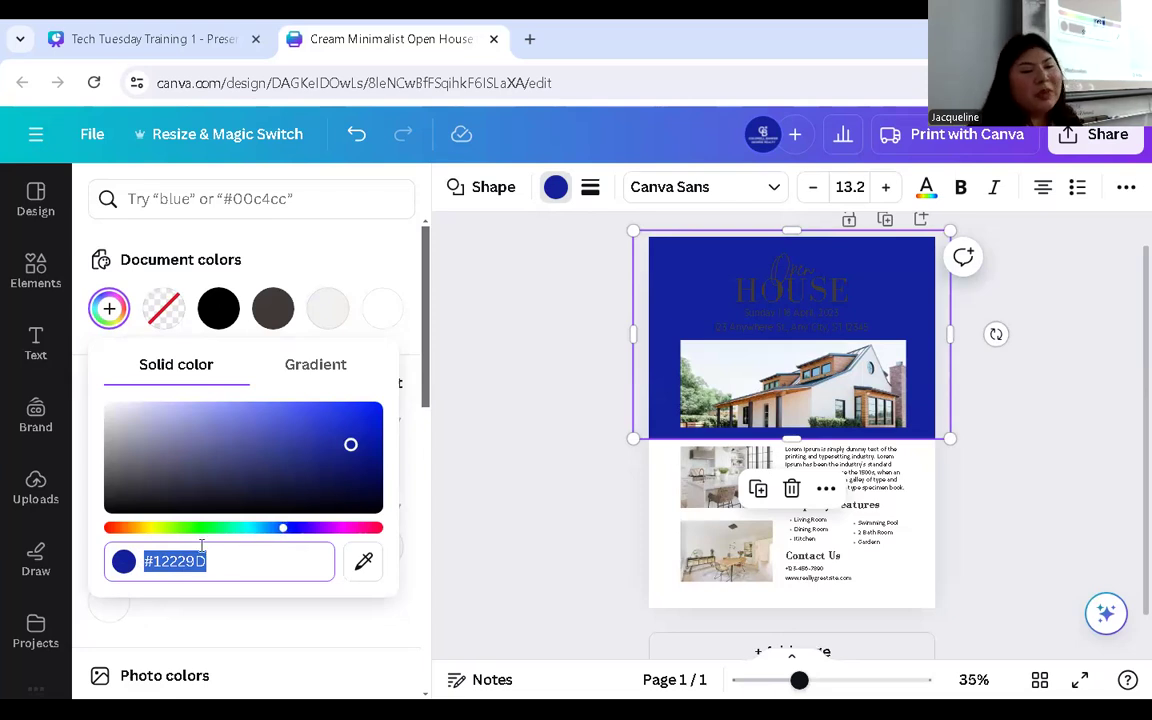
pyautogui.press('Escape')
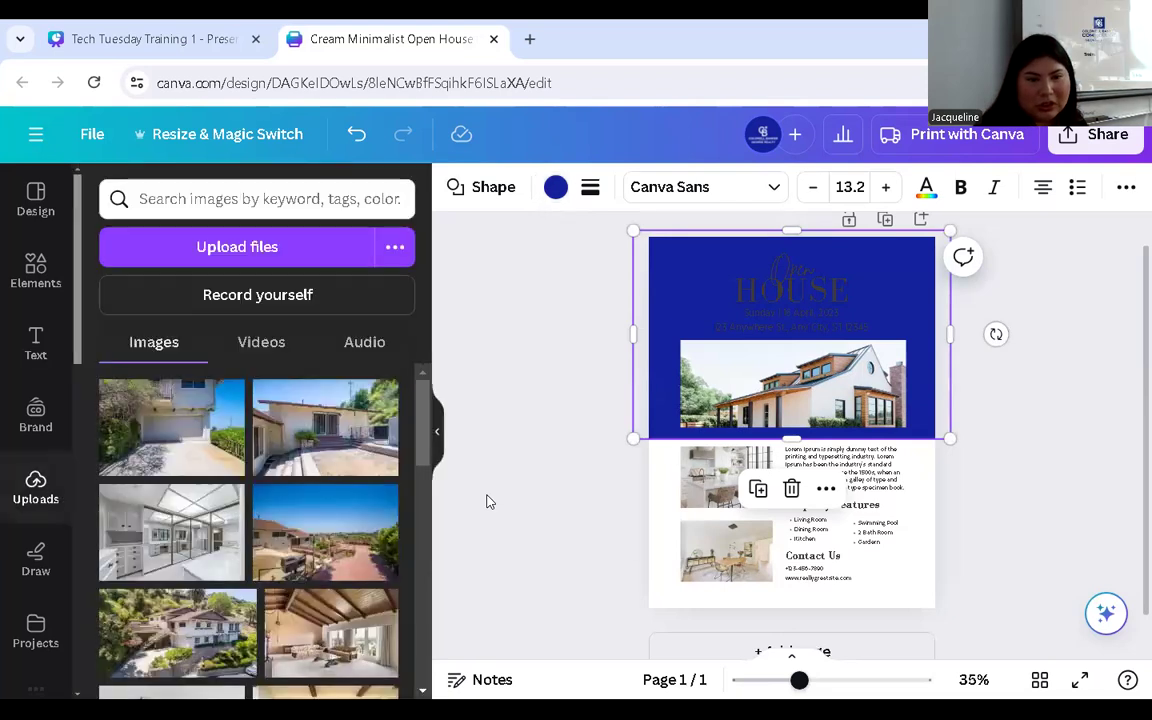
# - Make the Open script heading and the HOUSE heading white
pyautogui.doubleClick(806, 265)
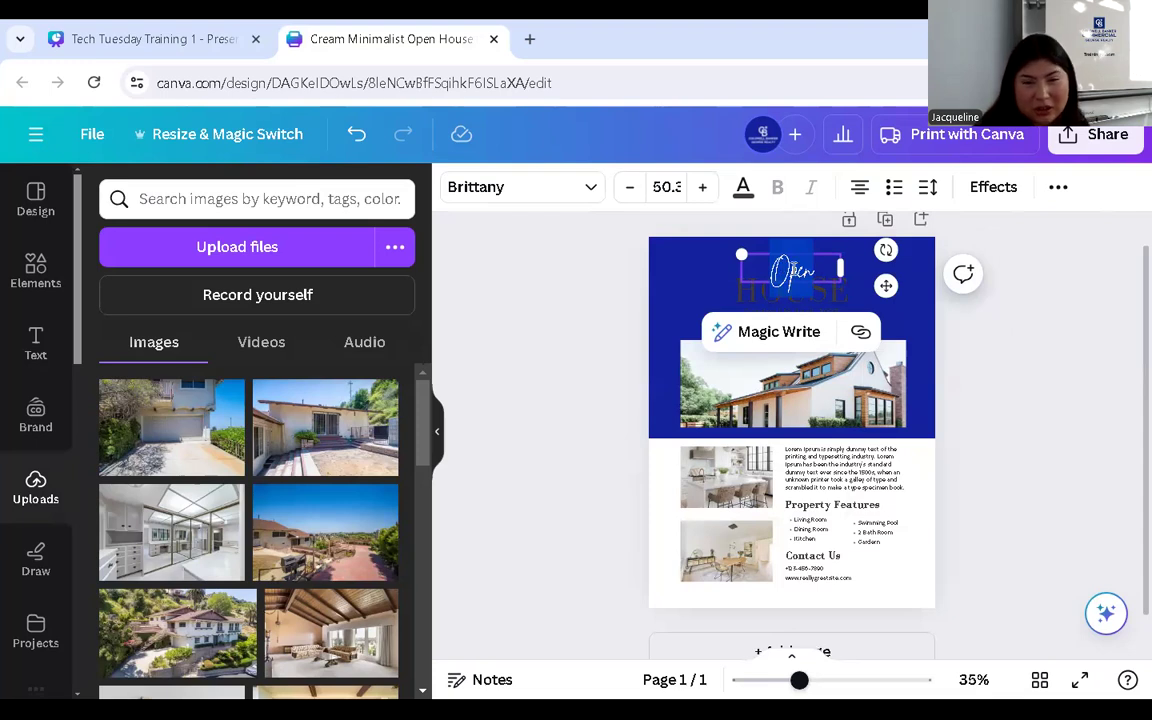
pyautogui.click(742, 190)
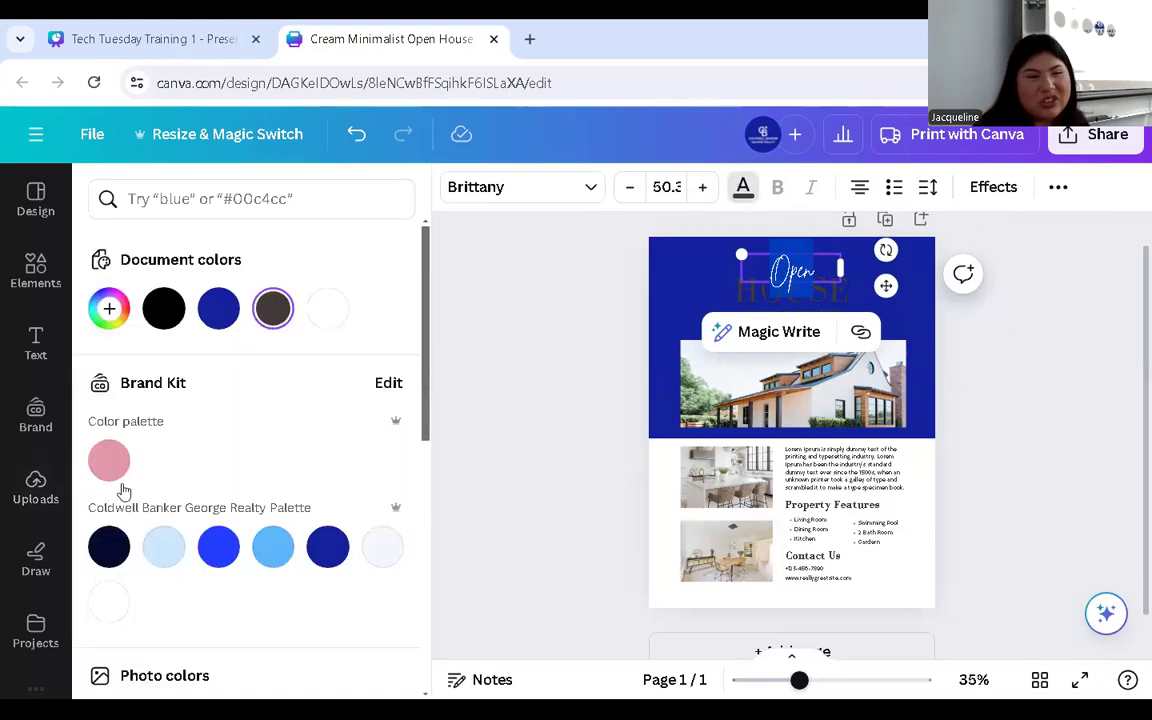
pyautogui.click(109, 600)
pyautogui.click(712, 298)
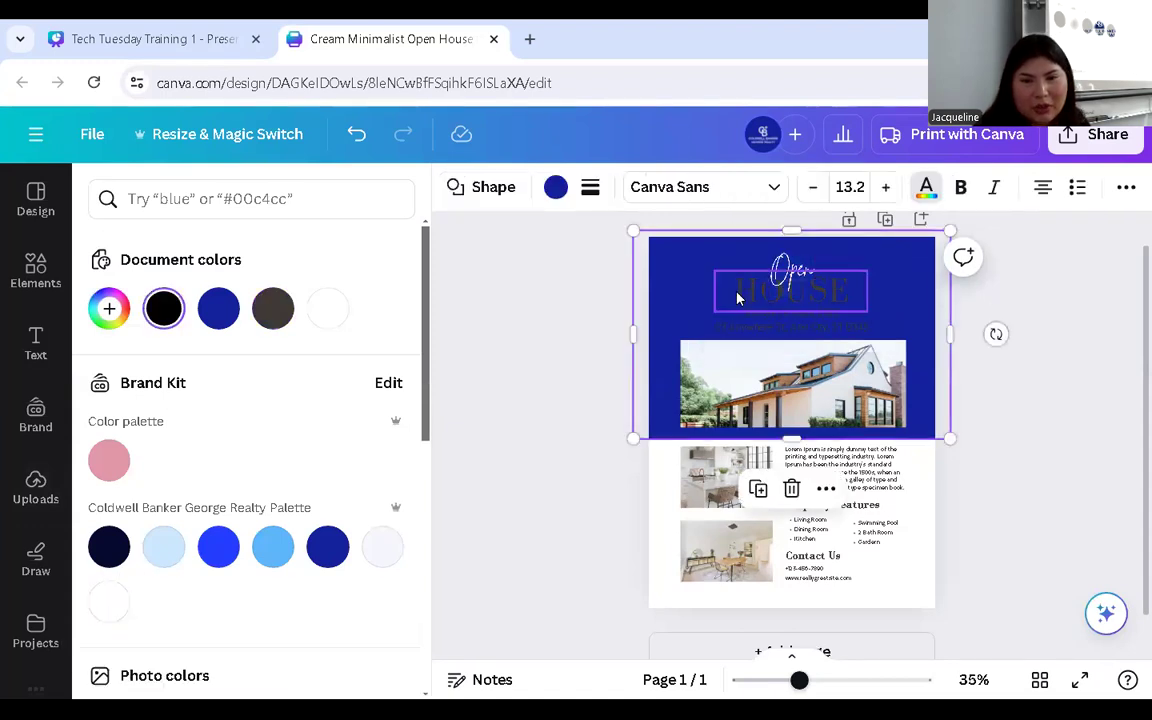
pyautogui.click(737, 290)
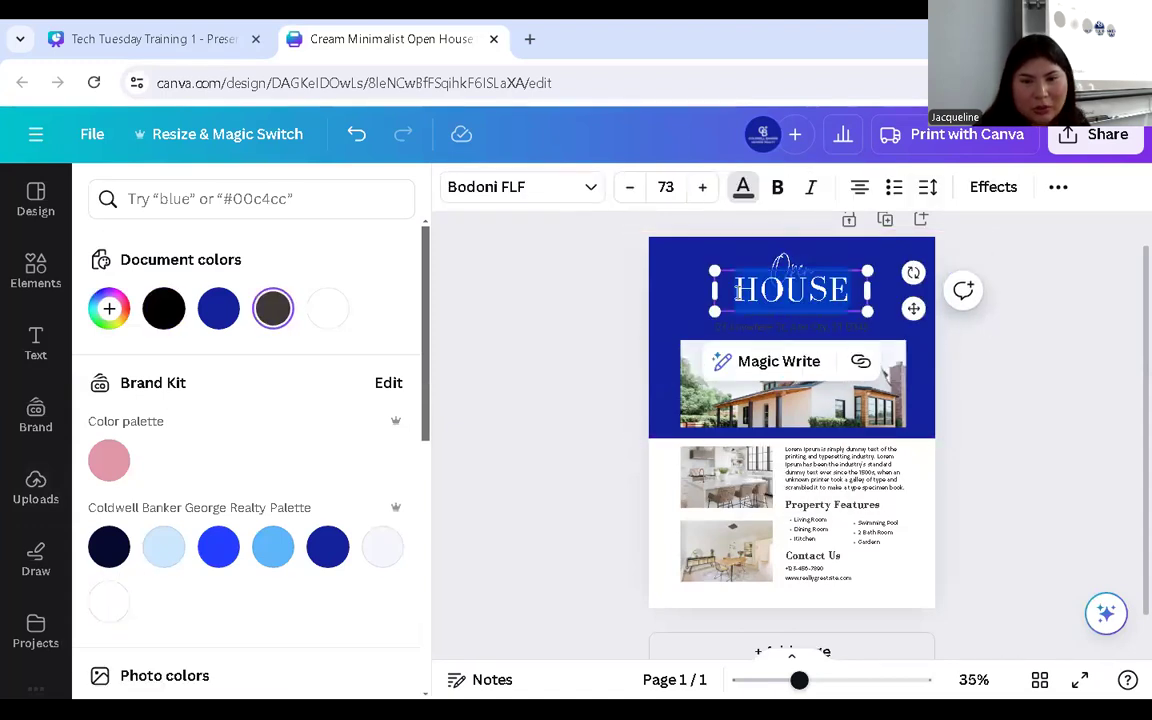
pyautogui.click(110, 603)
# - Make the date line and address line under the title white
pyautogui.click(674, 334)
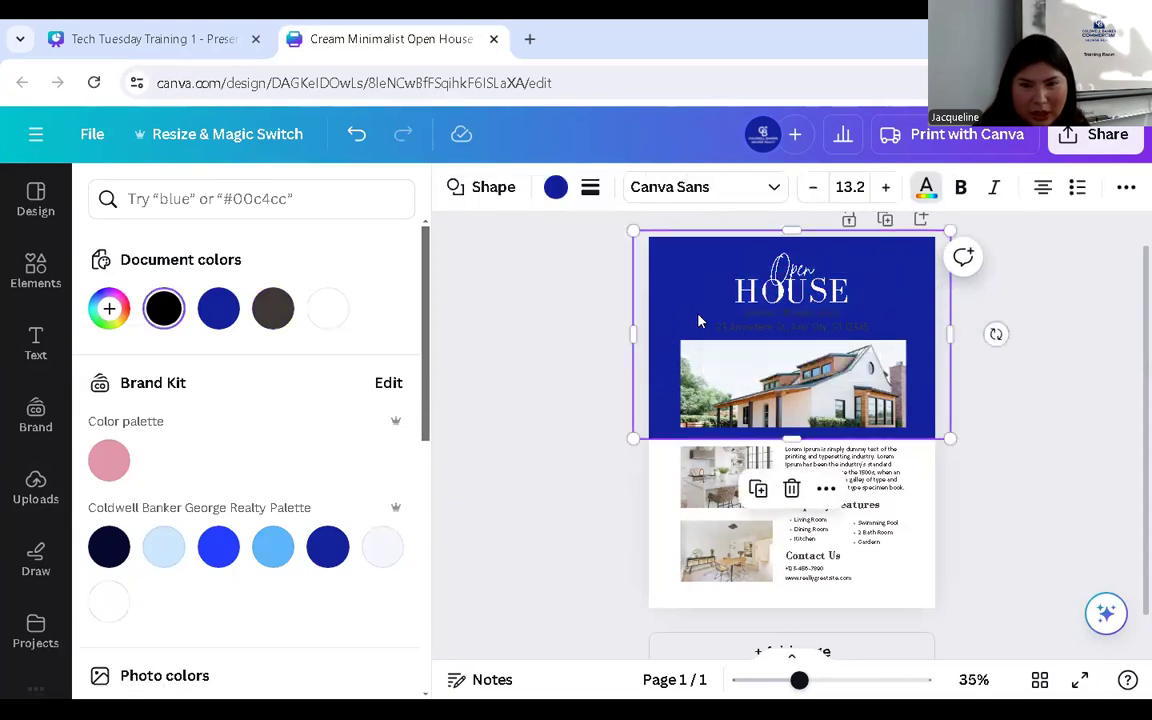
pyautogui.click(766, 316)
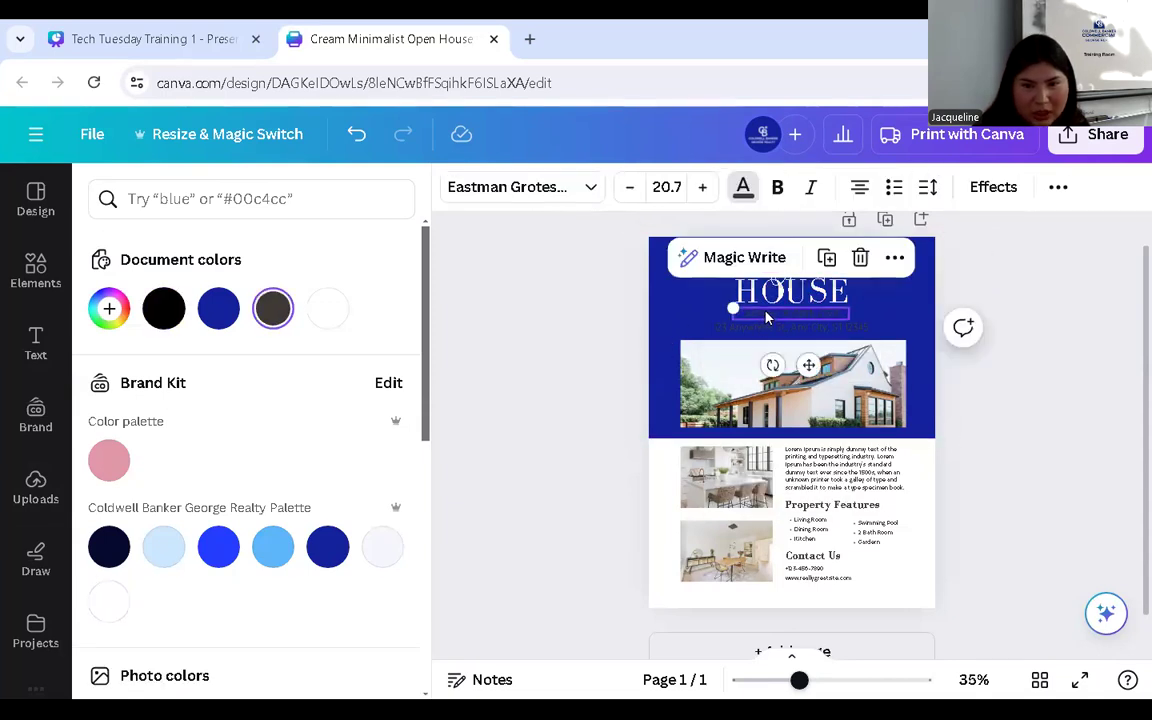
pyautogui.click(111, 608)
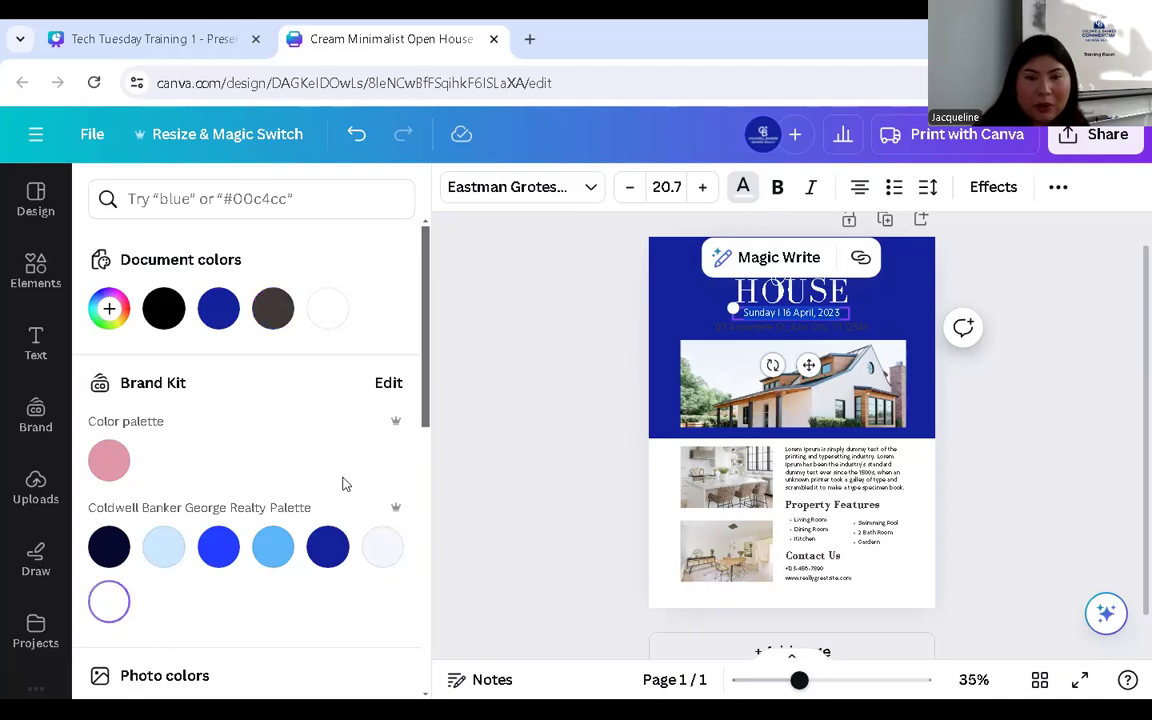
pyautogui.click(738, 336)
pyautogui.doubleClick(738, 334)
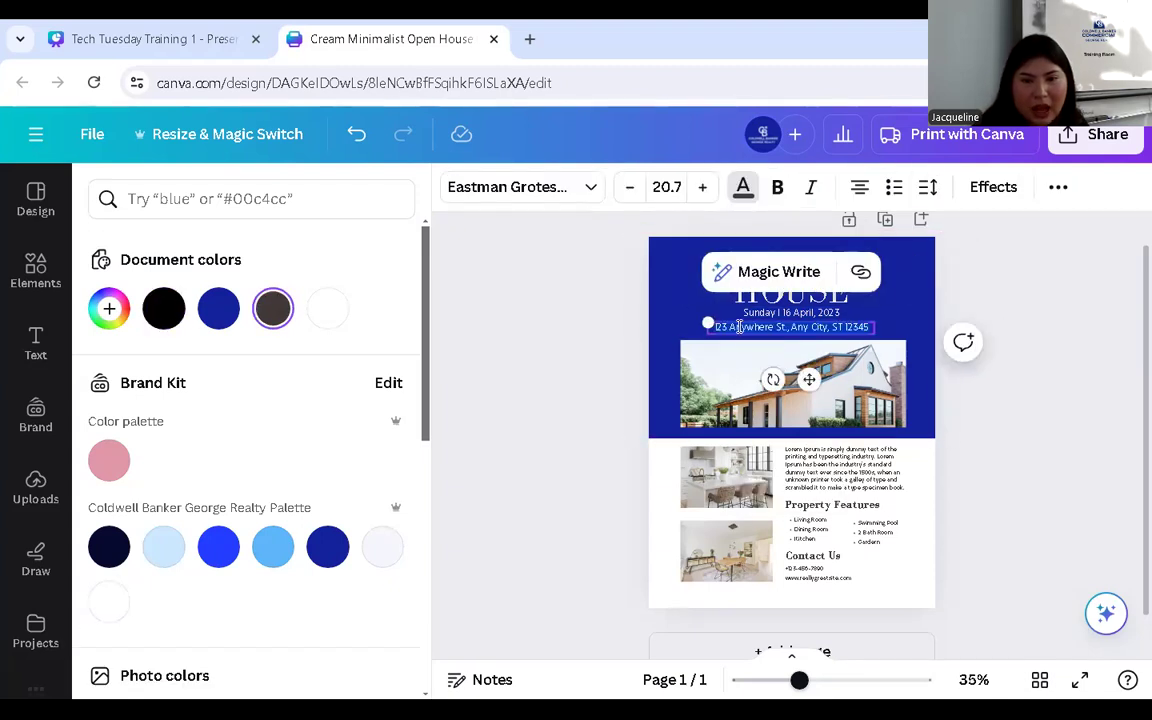
pyautogui.click(109, 601)
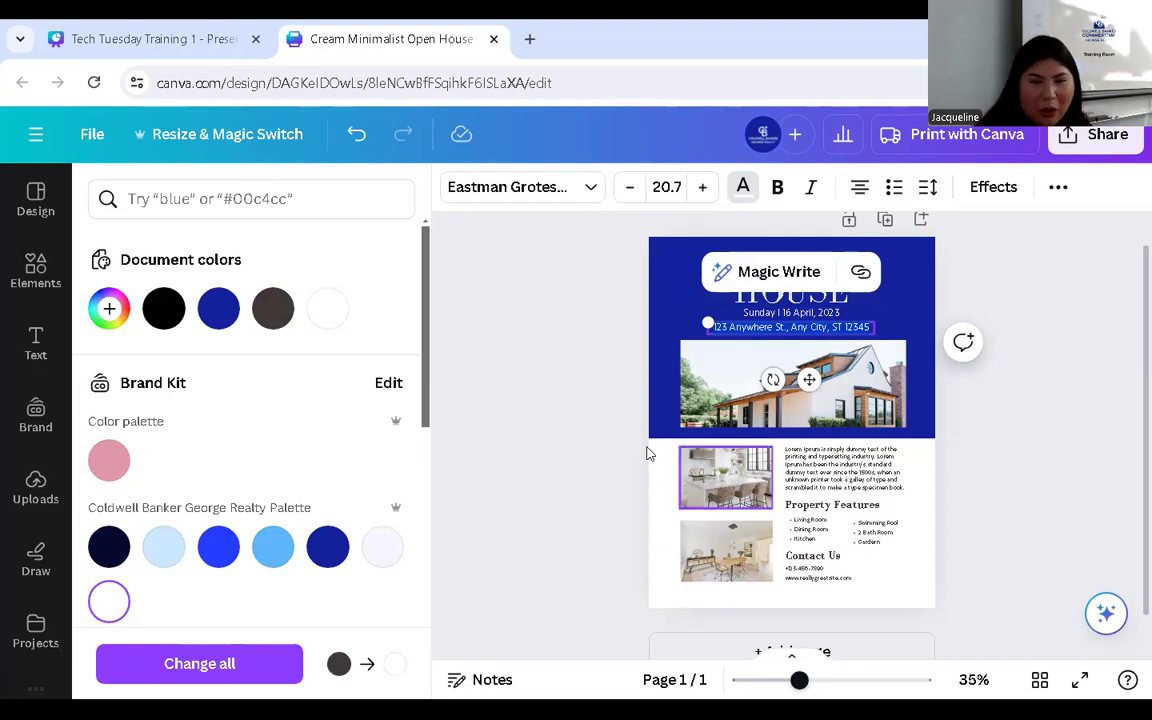
# - Drag the hillside house upload onto the header photo, replacing the modern house image
pyautogui.click(658, 388)
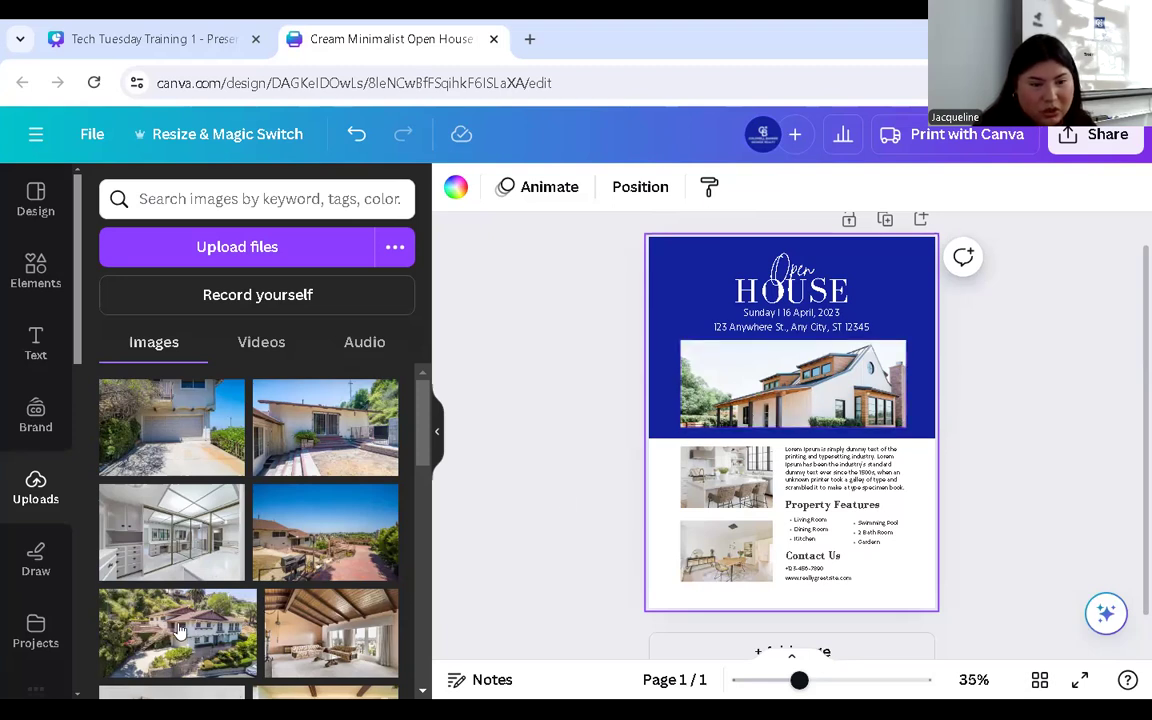
pyautogui.moveTo(248, 590); pyautogui.dragTo(792, 362)
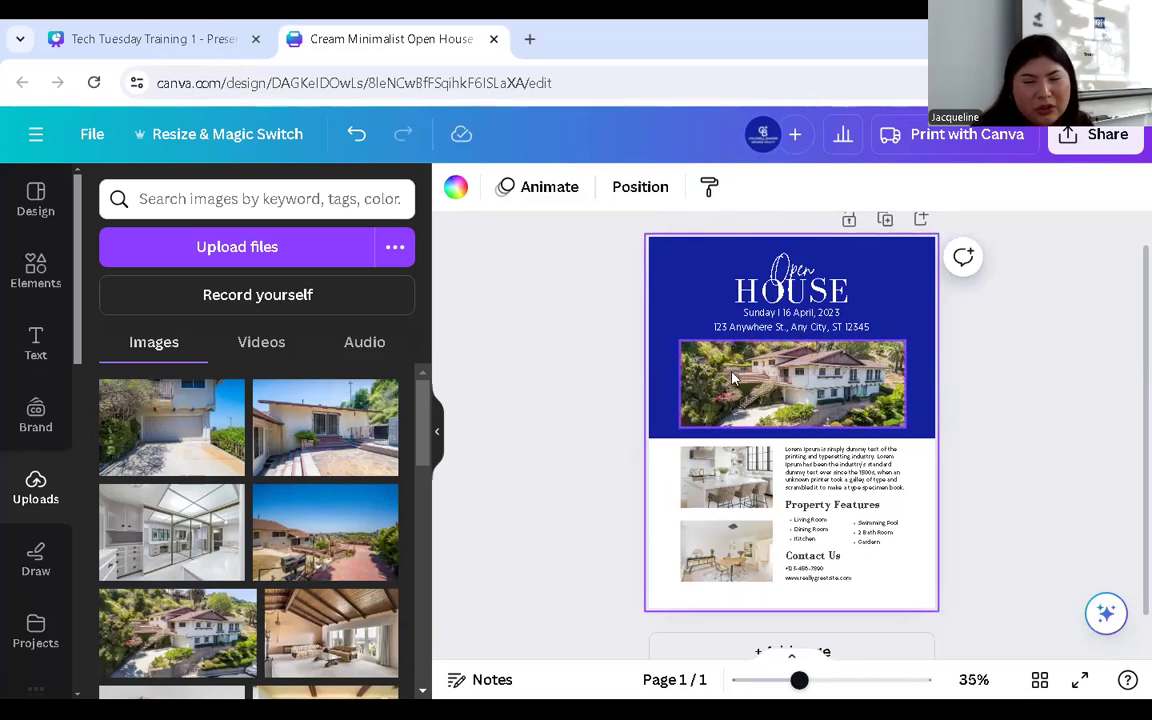
pyautogui.click(733, 378)
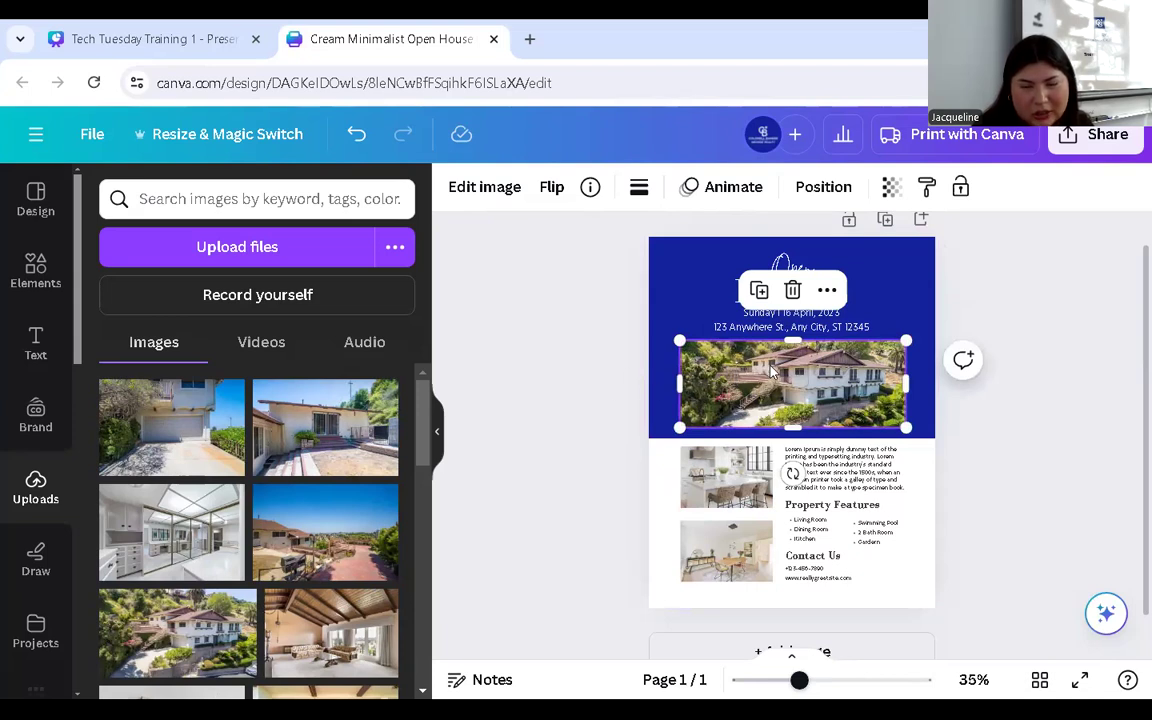
# - Crop the hillside house photo: raise its bottom edge, enlarge the image and shift it left
pyautogui.click(655, 368)
pyautogui.click(722, 396)
pyautogui.doubleClick(722, 396)
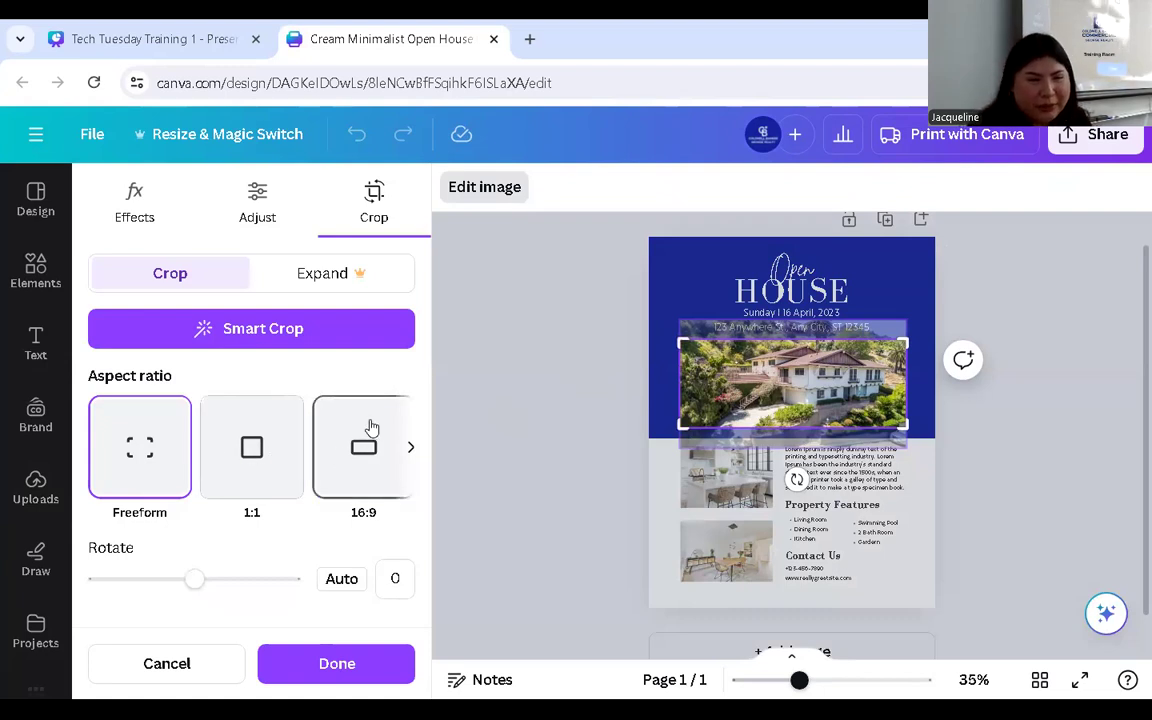
pyautogui.moveTo(681, 428); pyautogui.dragTo(675, 417)
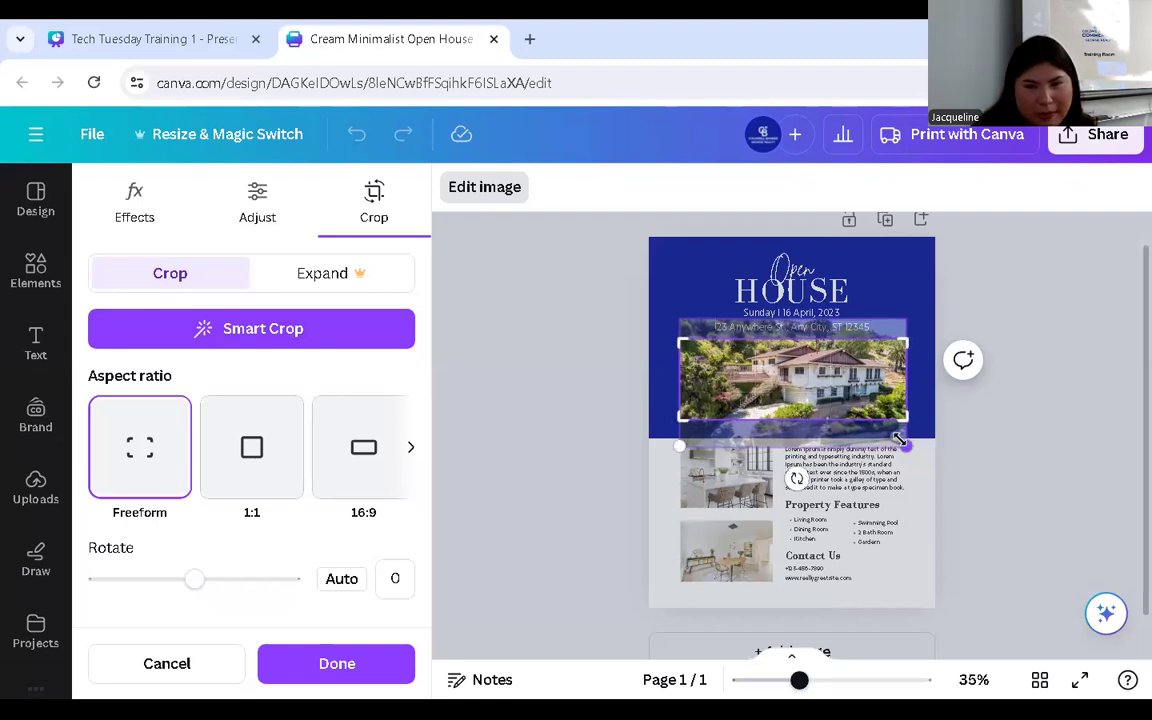
pyautogui.moveTo(906, 448); pyautogui.dragTo(958, 476)
pyautogui.moveTo(886, 404); pyautogui.dragTo(802, 380)
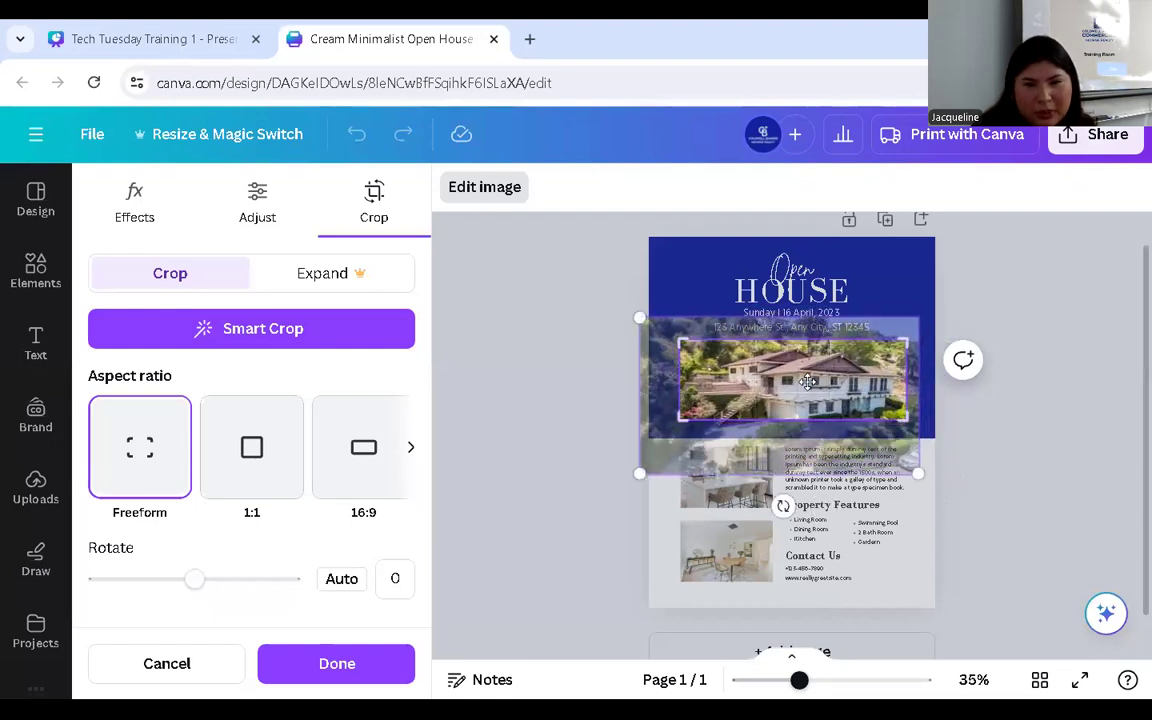
pyautogui.click(686, 293)
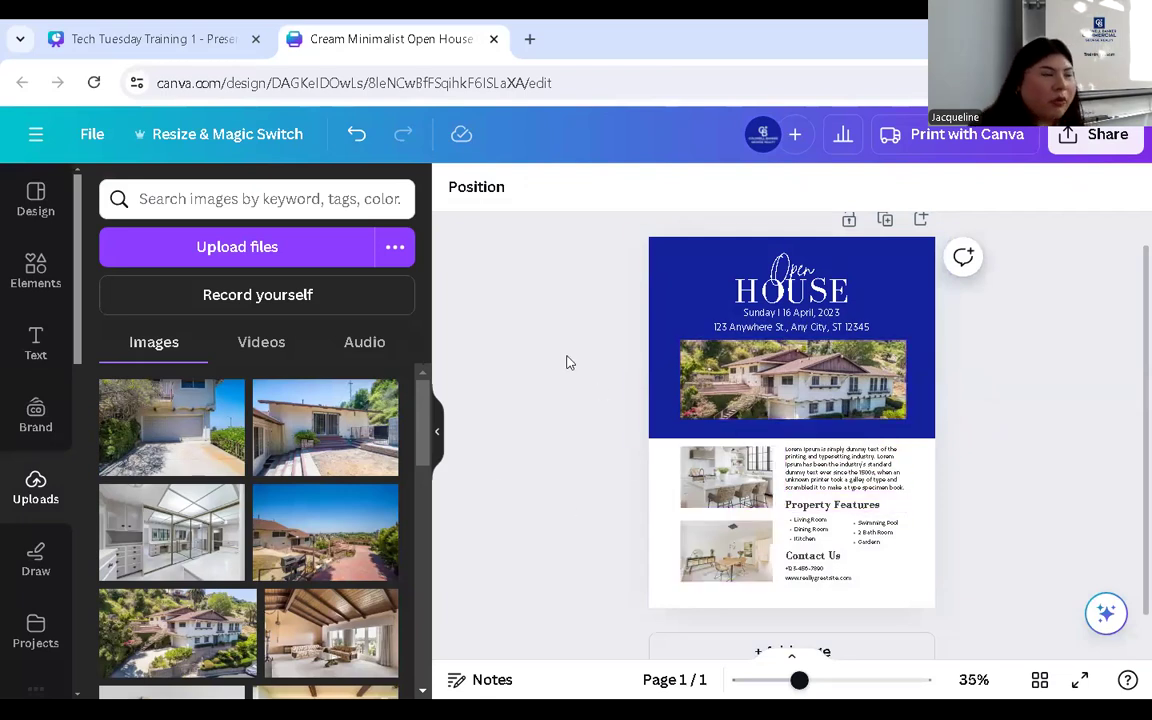
# - Shrink the kitchen photo slightly and select both interior photos together
pyautogui.click(705, 475)
pyautogui.moveTo(771, 507)
pyautogui.mouseDown()
pyautogui.moveTo(738, 481)
pyautogui.moveTo(760, 505)
pyautogui.moveTo(775, 501)
pyautogui.mouseUp()
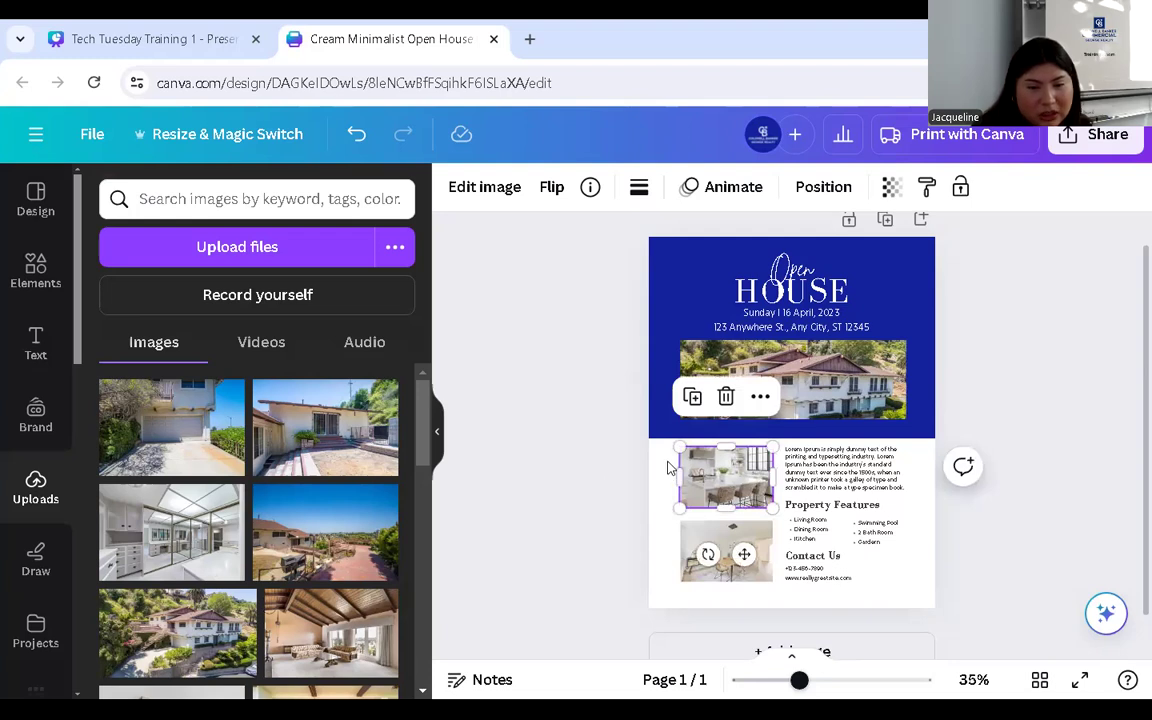
pyautogui.click(669, 467)
pyautogui.moveTo(669, 467); pyautogui.dragTo(708, 539)
pyautogui.click(583, 436)
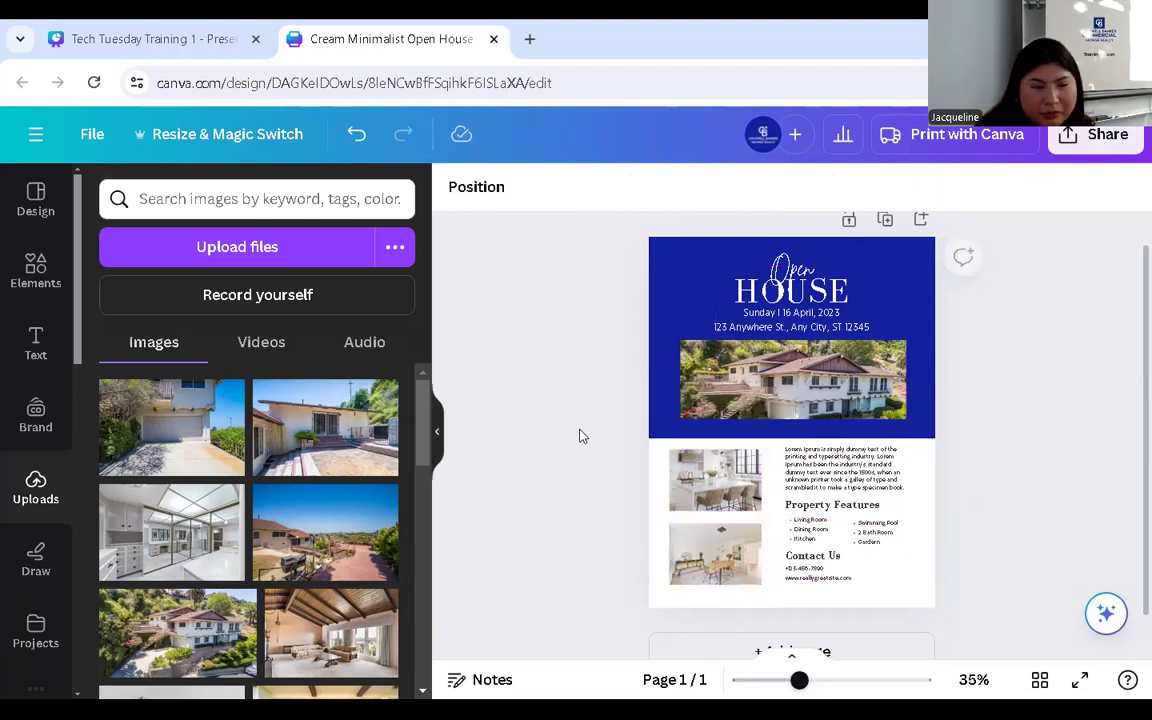
# - Place the wood-beamed room photo and put the kitchen bar-stool image in the lower-left frame
pyautogui.scroll(-2, 385, 505)
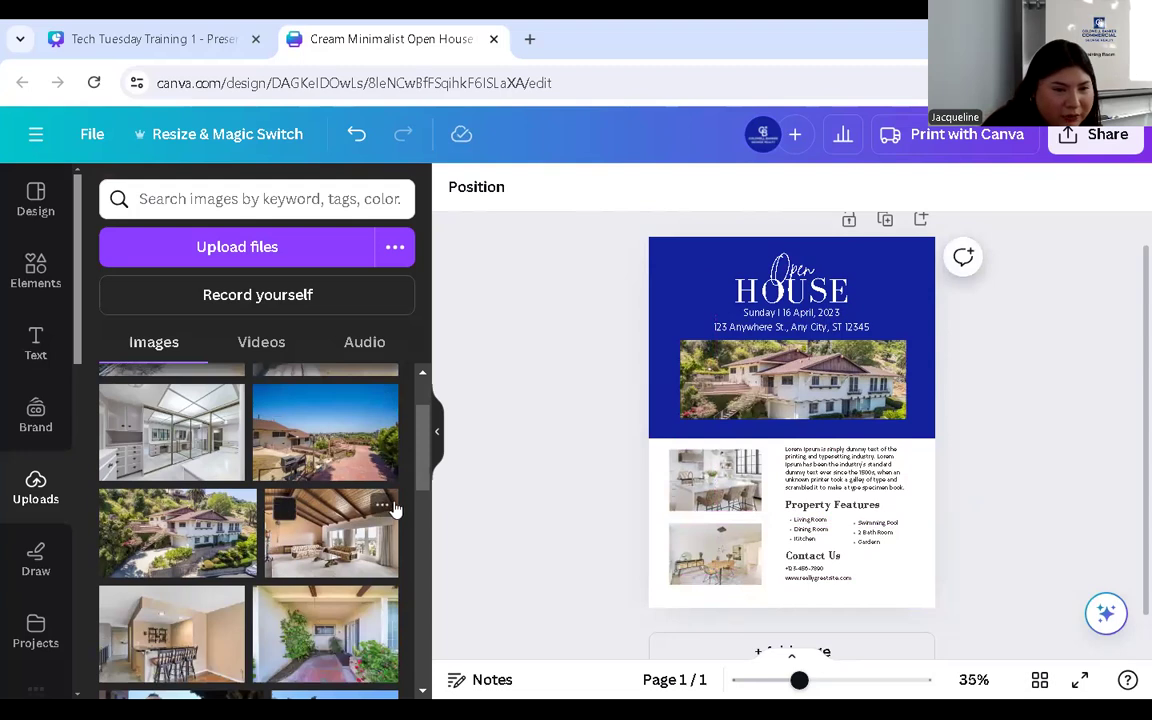
pyautogui.moveTo(315, 553); pyautogui.dragTo(728, 478)
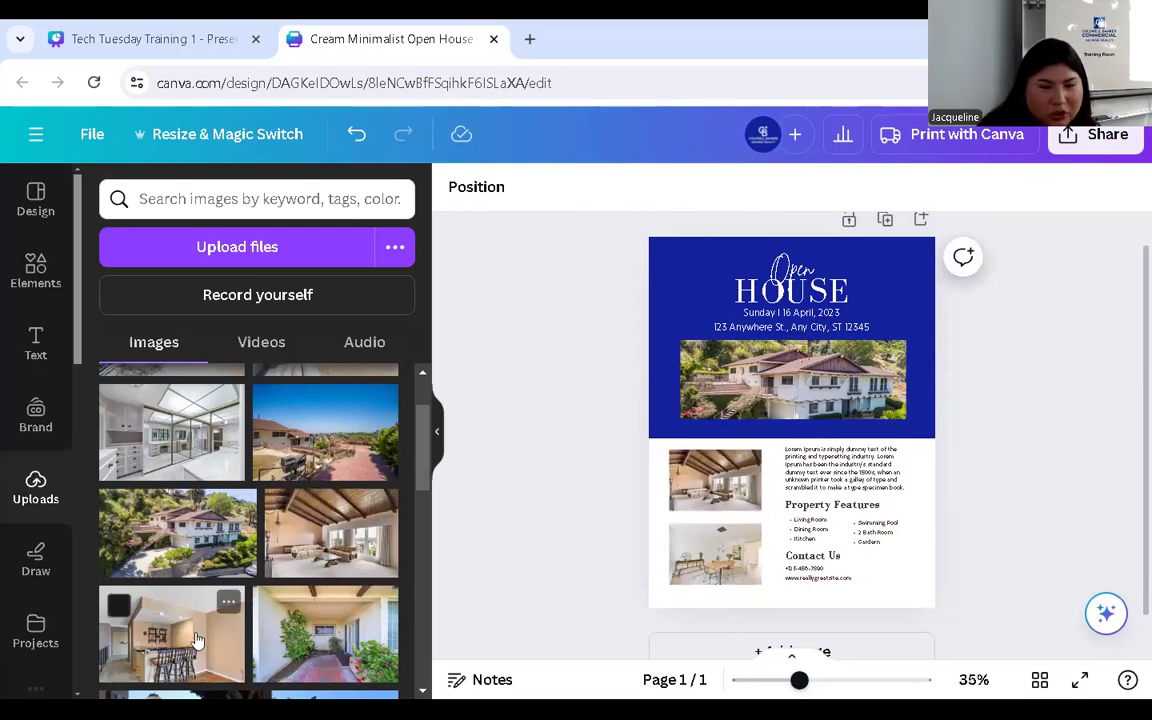
pyautogui.moveTo(713, 502); pyautogui.dragTo(714, 553)
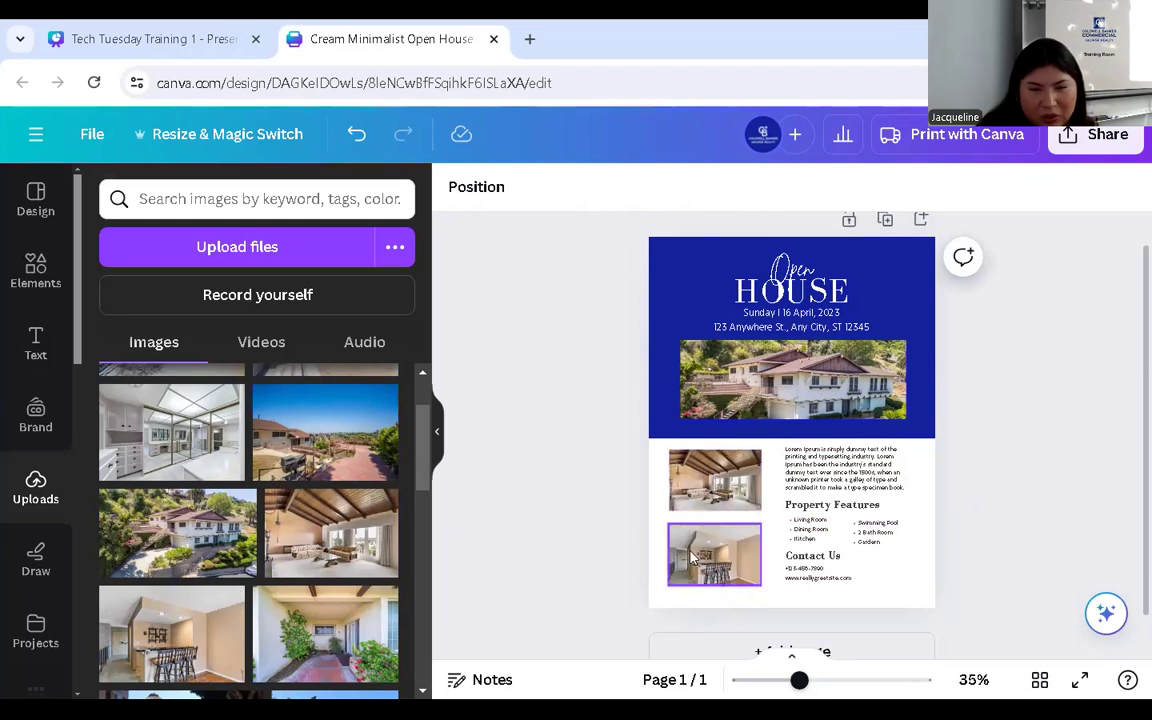
# - Deselect the paragraph and zoom the flyer from 35% to about 46%, scrolling to the lower section
pyautogui.click(828, 480)
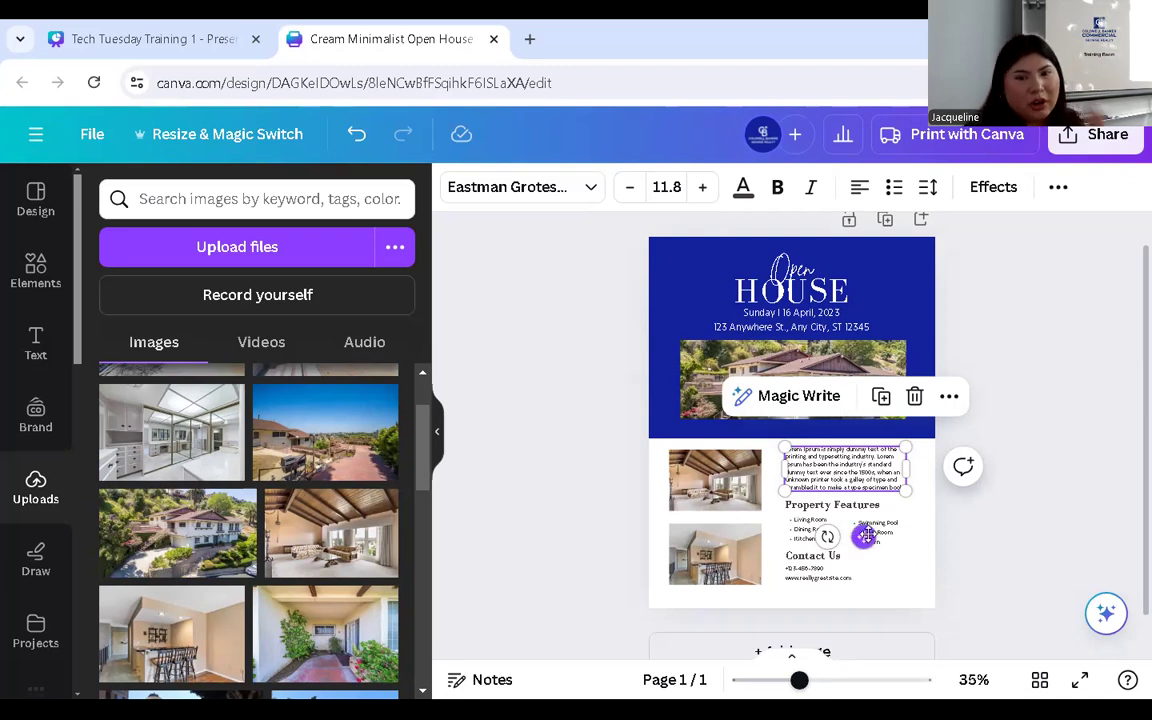
pyautogui.click(898, 593)
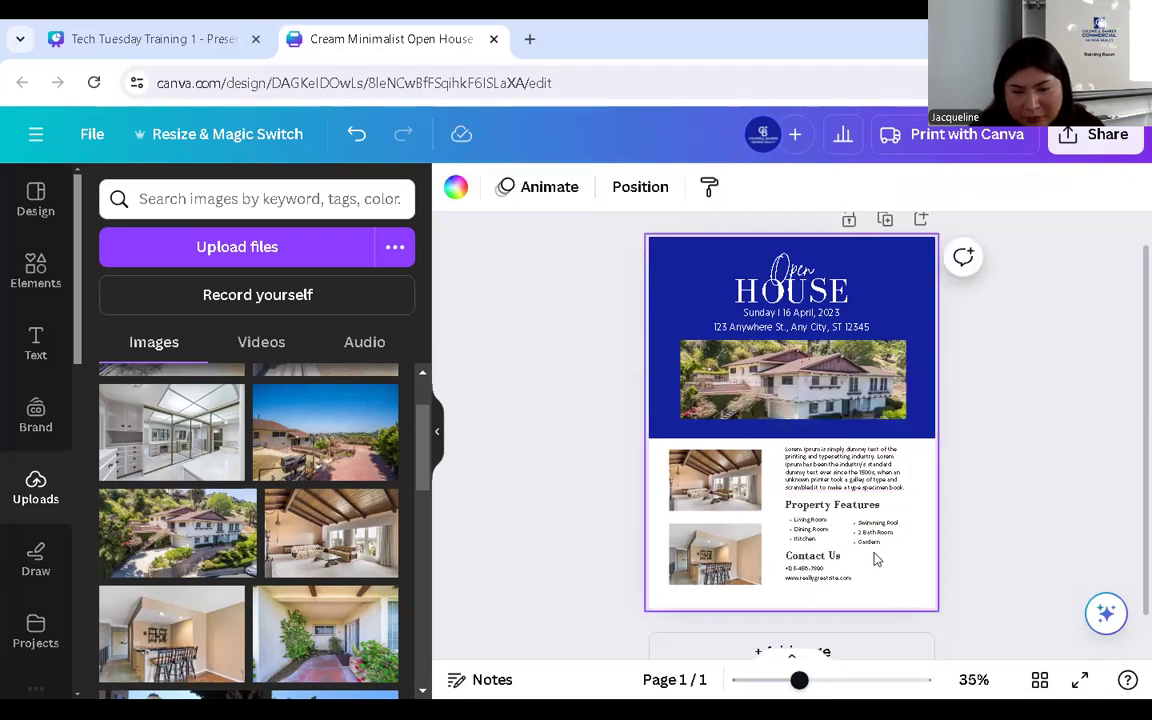
pyautogui.moveTo(800, 680); pyautogui.dragTo(812, 681)
pyautogui.scroll(-2, 820, 450)
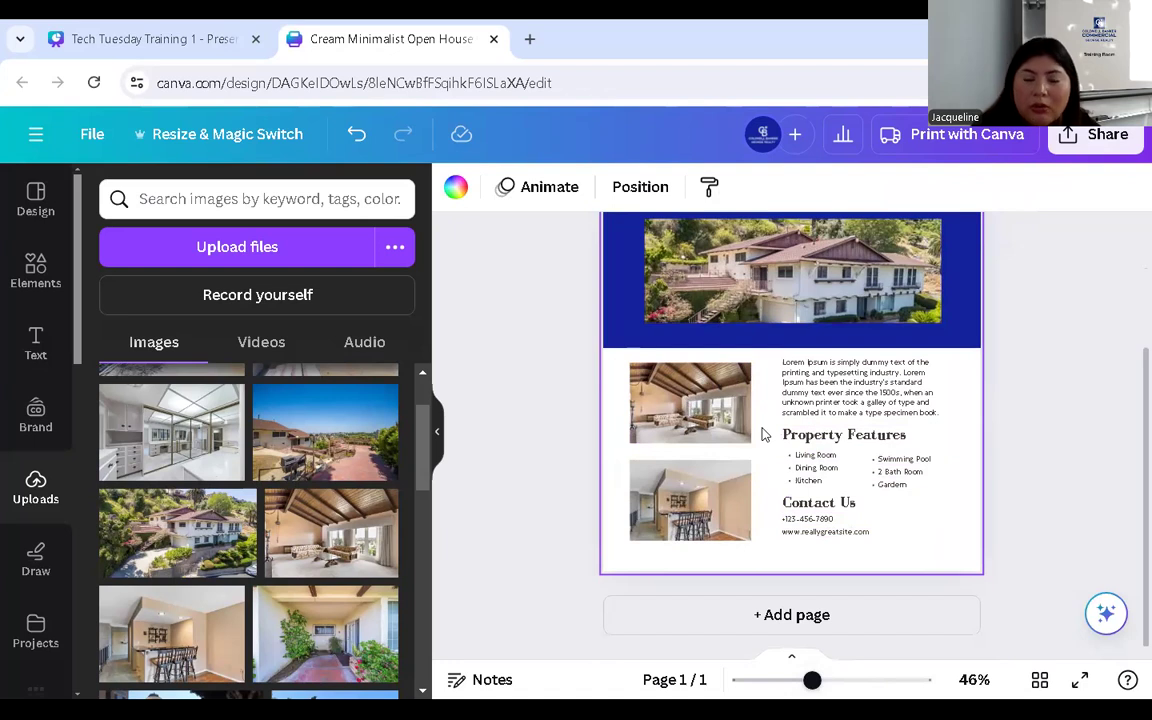
# - Marquee-delete the Property Features heading and lists, then drop the Lorem ipsum paragraph above Contact Us
pyautogui.moveTo(764, 429); pyautogui.dragTo(944, 490)
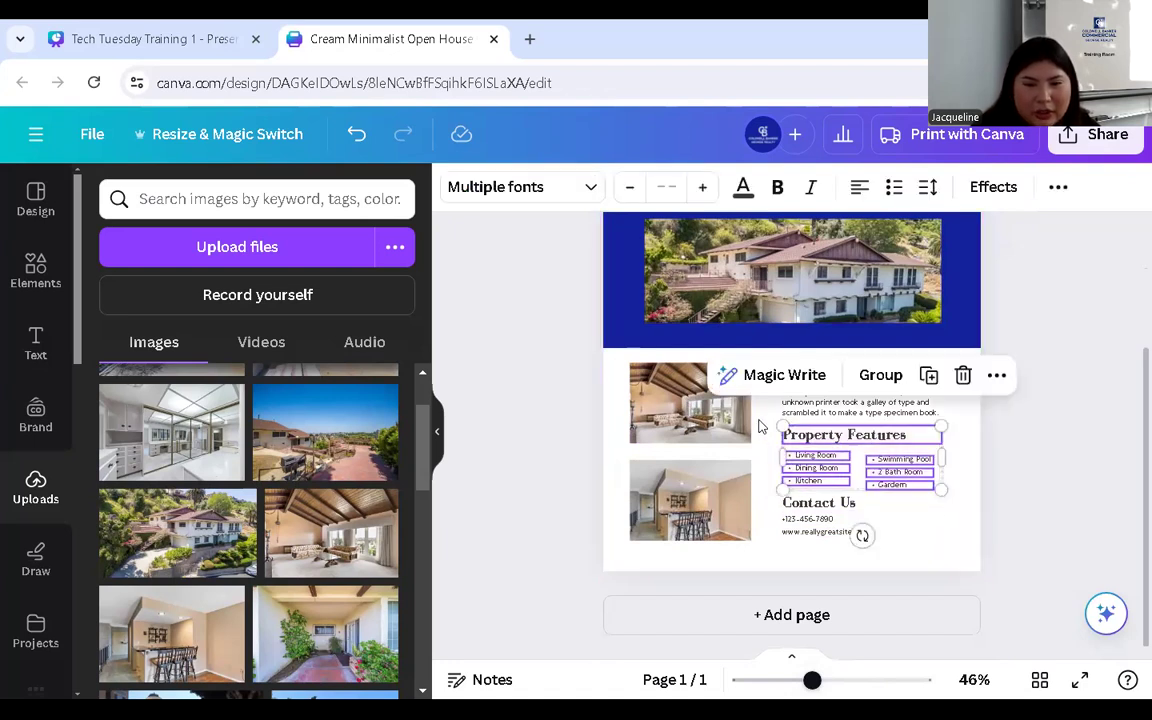
pyautogui.press('Delete')
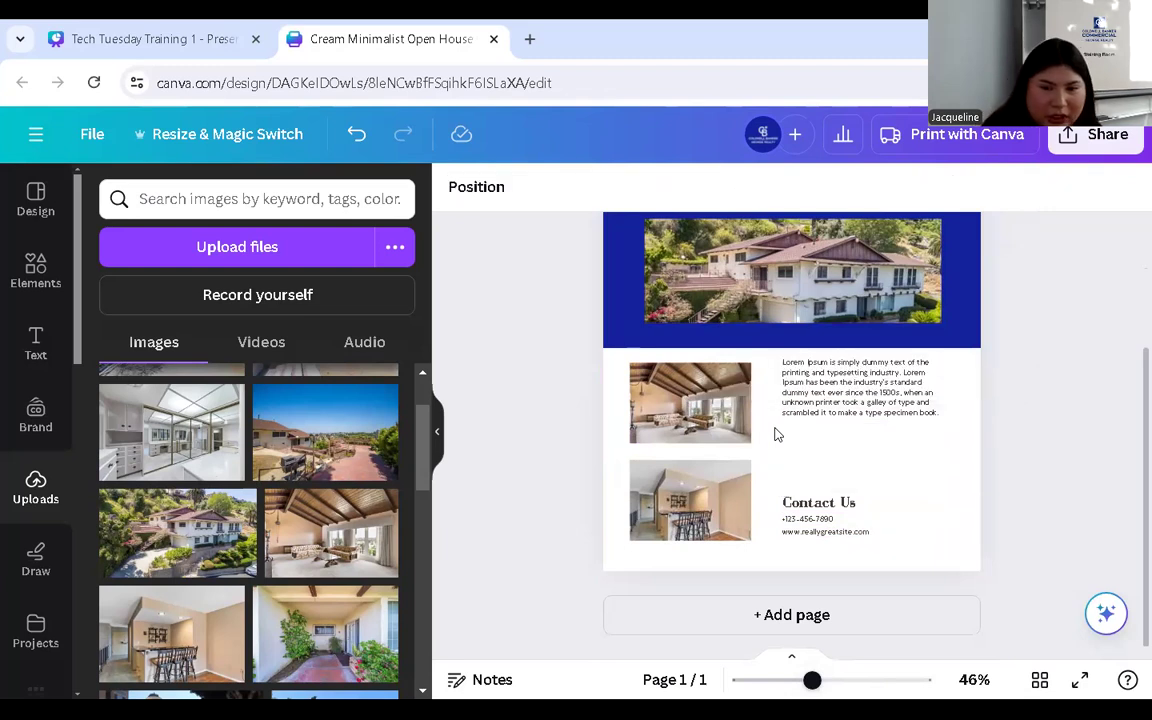
pyautogui.moveTo(848, 394); pyautogui.dragTo(852, 442)
pyautogui.click(766, 429)
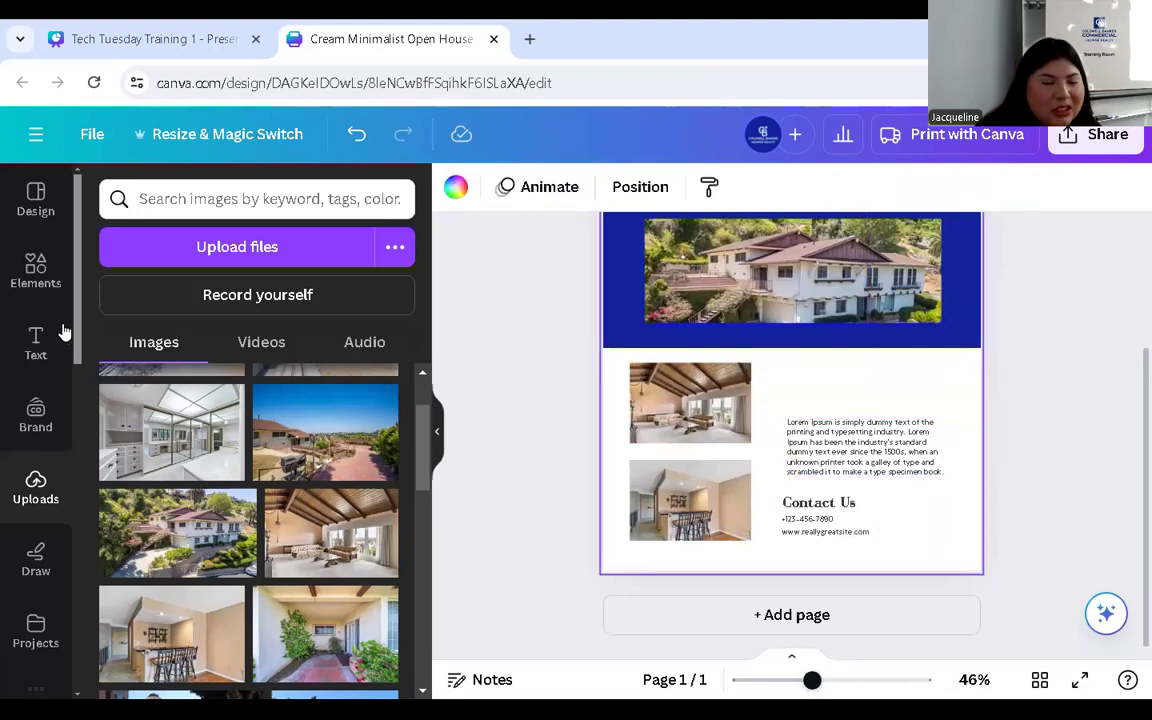
# - Search Elements for 'house' and filter the results to Graphics
pyautogui.click(35, 275)
pyautogui.click(251, 198)
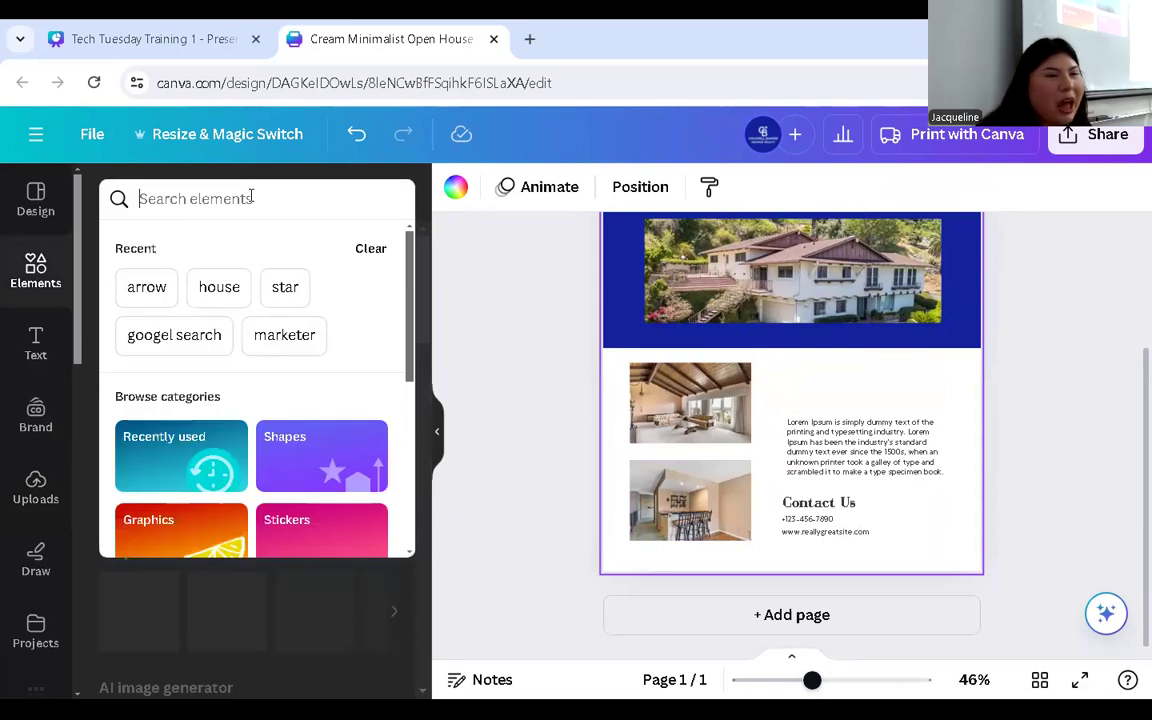
pyautogui.write('house')
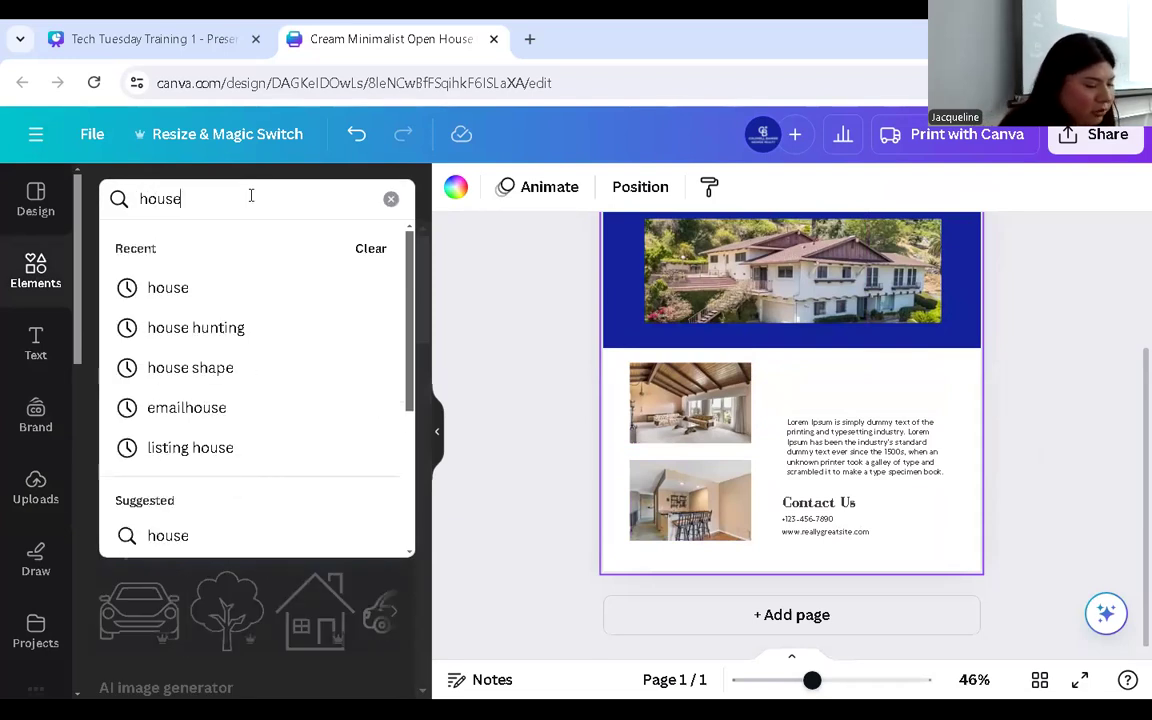
pyautogui.press('Return')
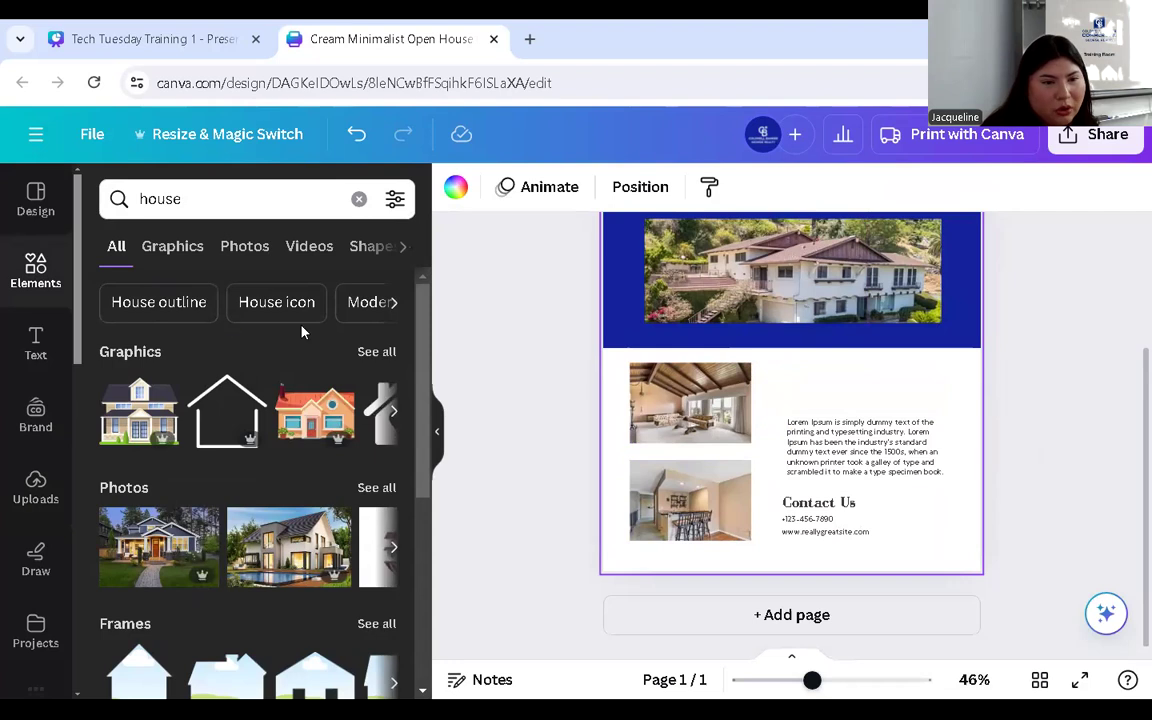
pyautogui.click(378, 355)
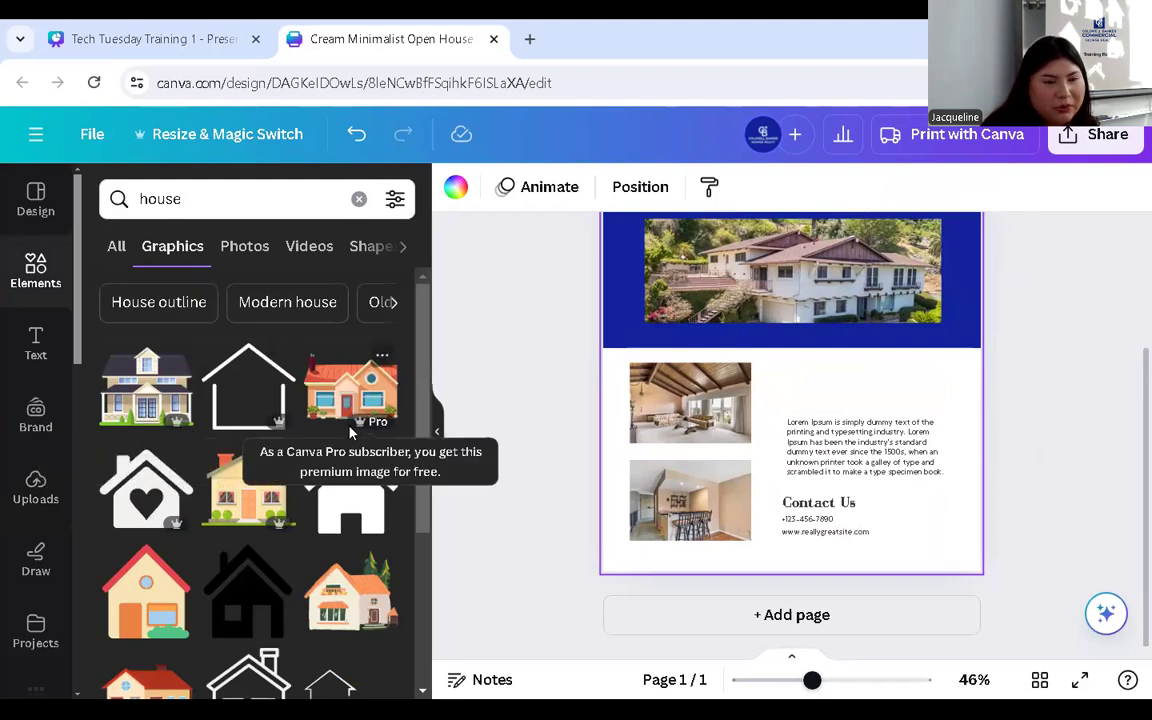
pyautogui.scroll(-2, 350, 432)
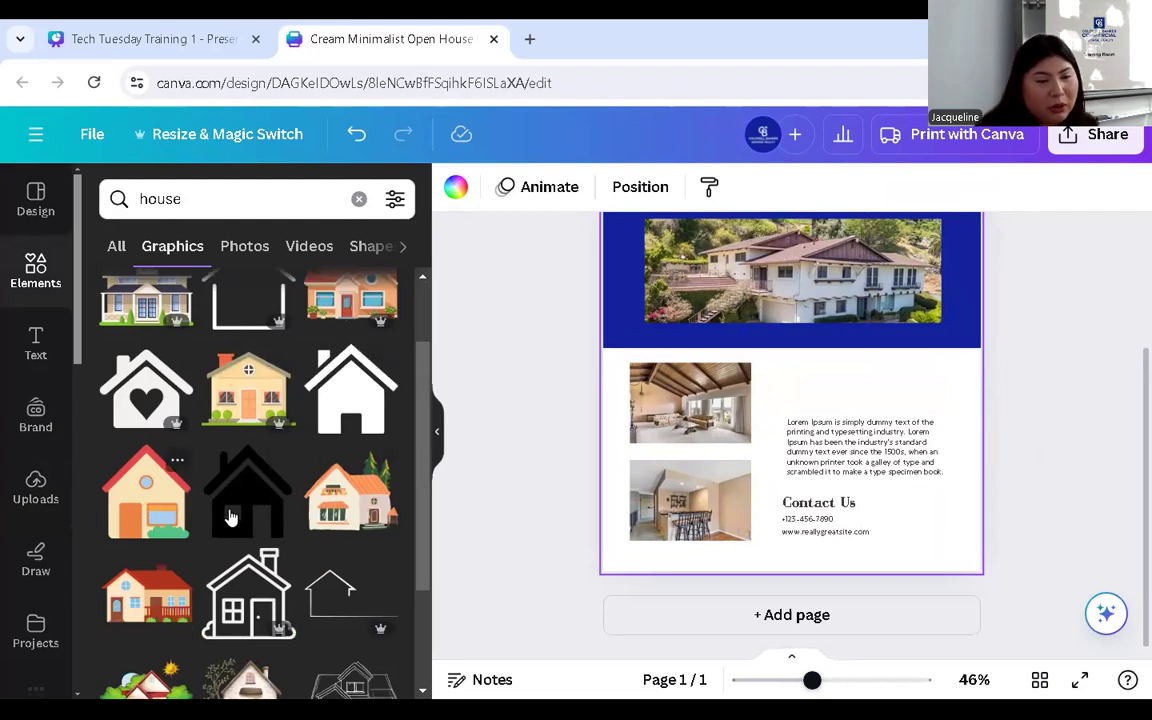
# - Add a small outline house icon above the Lorem ipsum paragraph and colour it blue #12229D
pyautogui.click(240, 597)
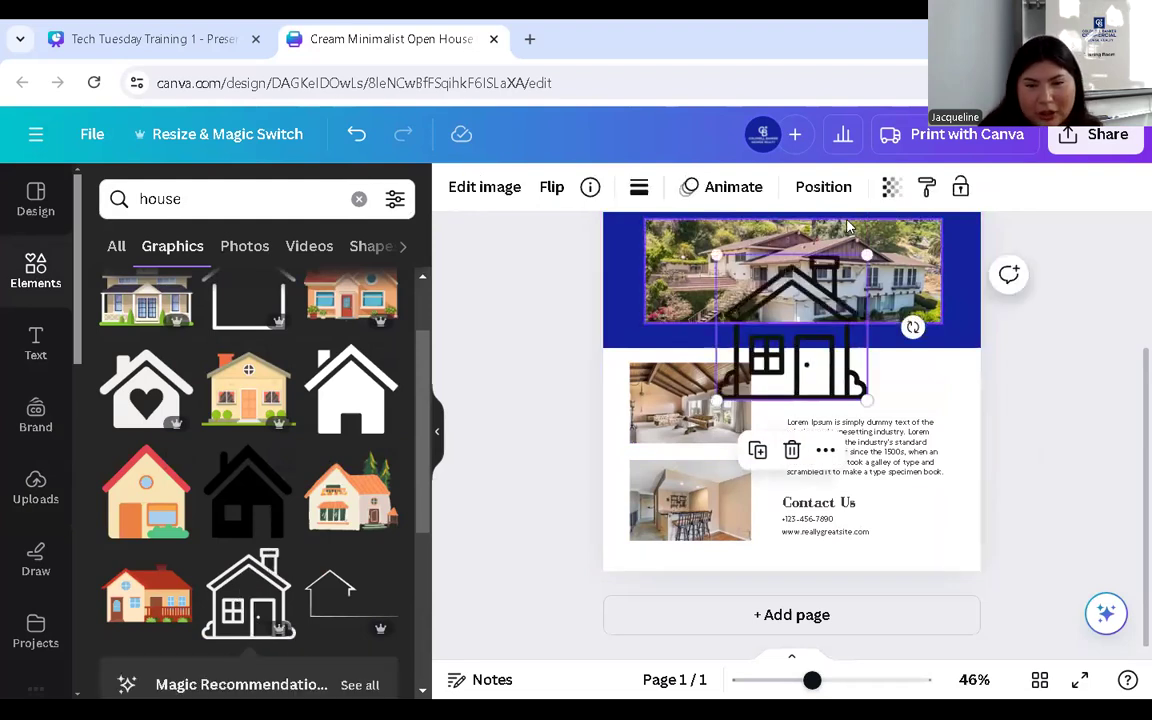
pyautogui.moveTo(865, 398)
pyautogui.mouseDown()
pyautogui.moveTo(770, 308)
pyautogui.moveTo(850, 400)
pyautogui.moveTo(859, 382)
pyautogui.mouseUp()
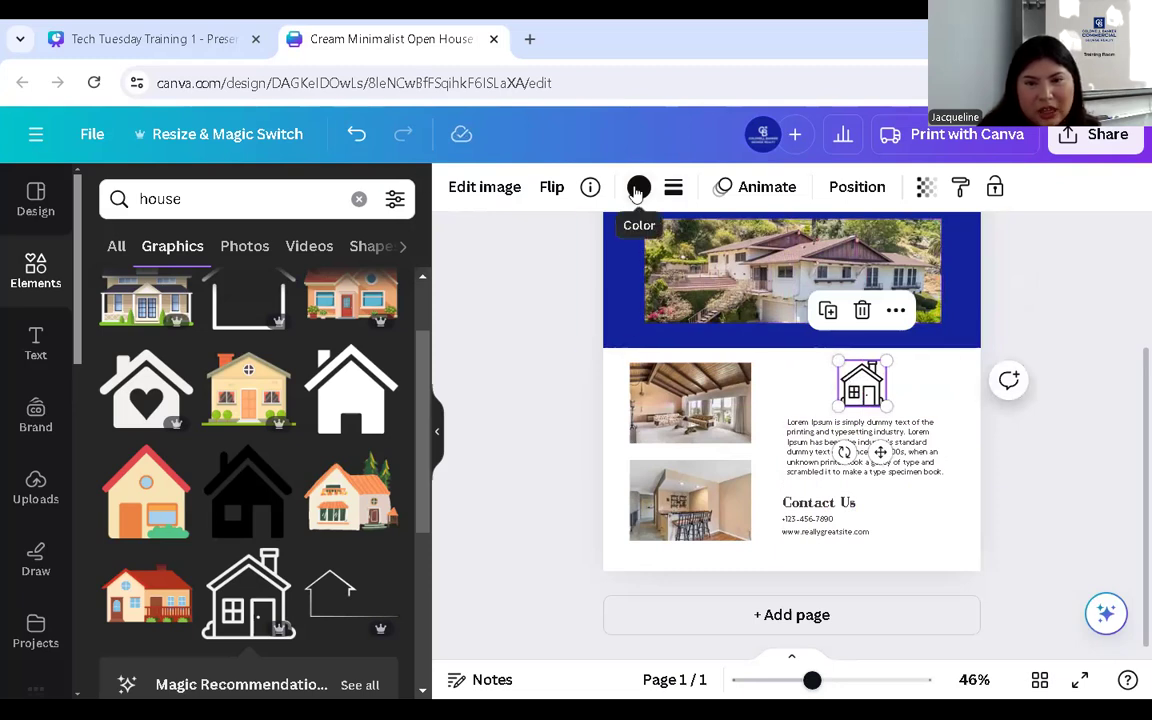
pyautogui.click(636, 190)
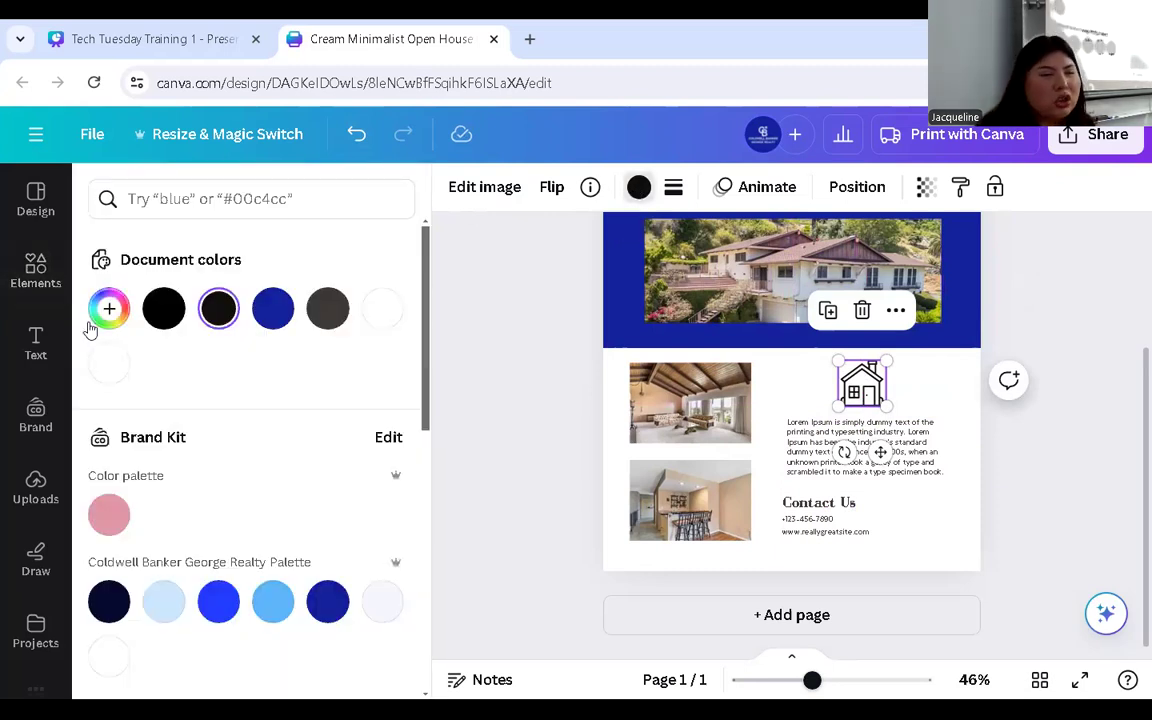
pyautogui.click(270, 312)
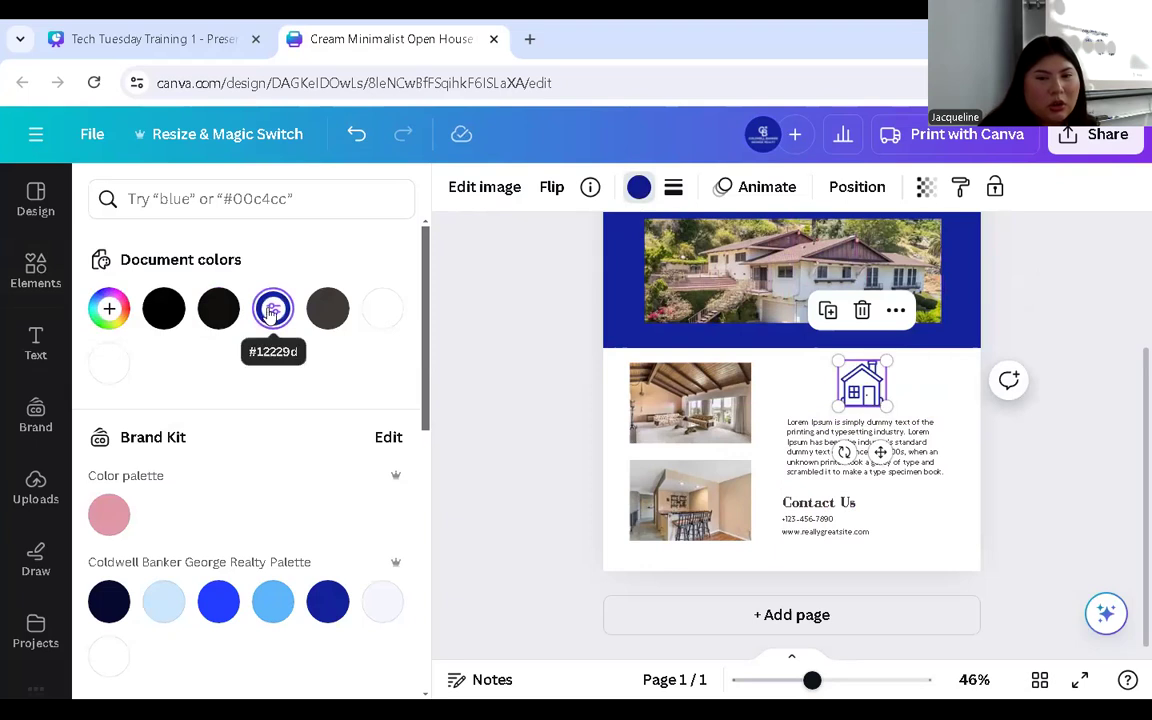
pyautogui.click(843, 472)
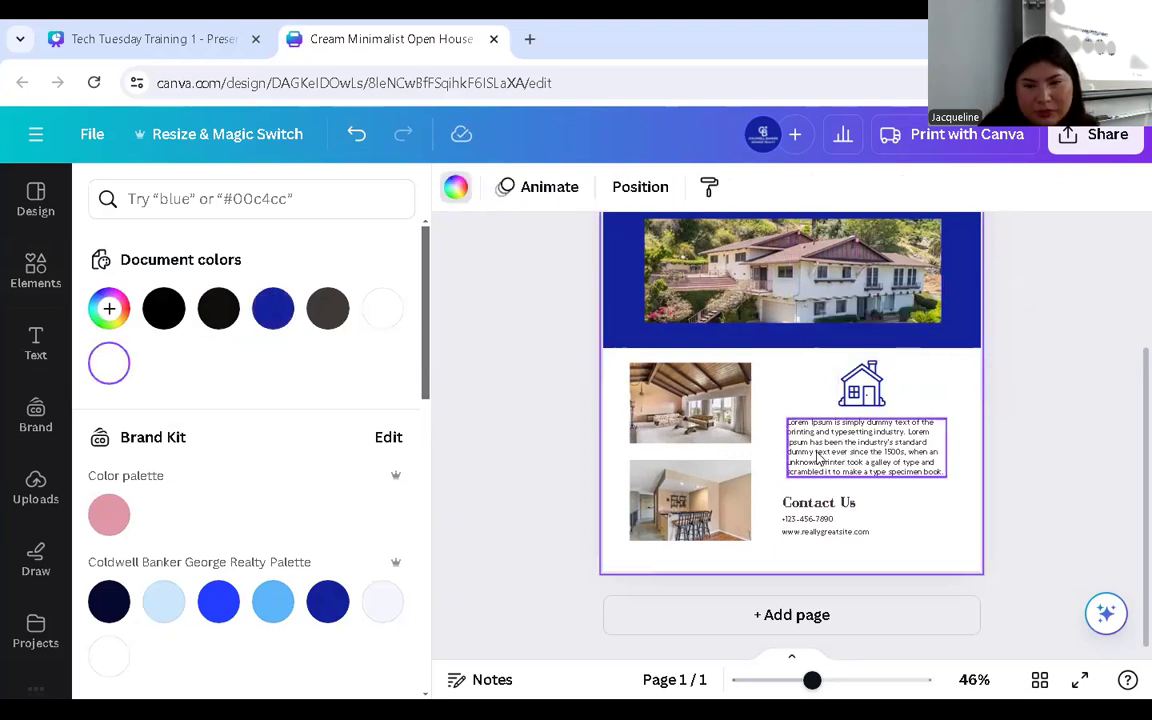
# - Colour the Lorem ipsum paragraph blue #12229d and set it in Canva Sans
pyautogui.doubleClick(843, 465)
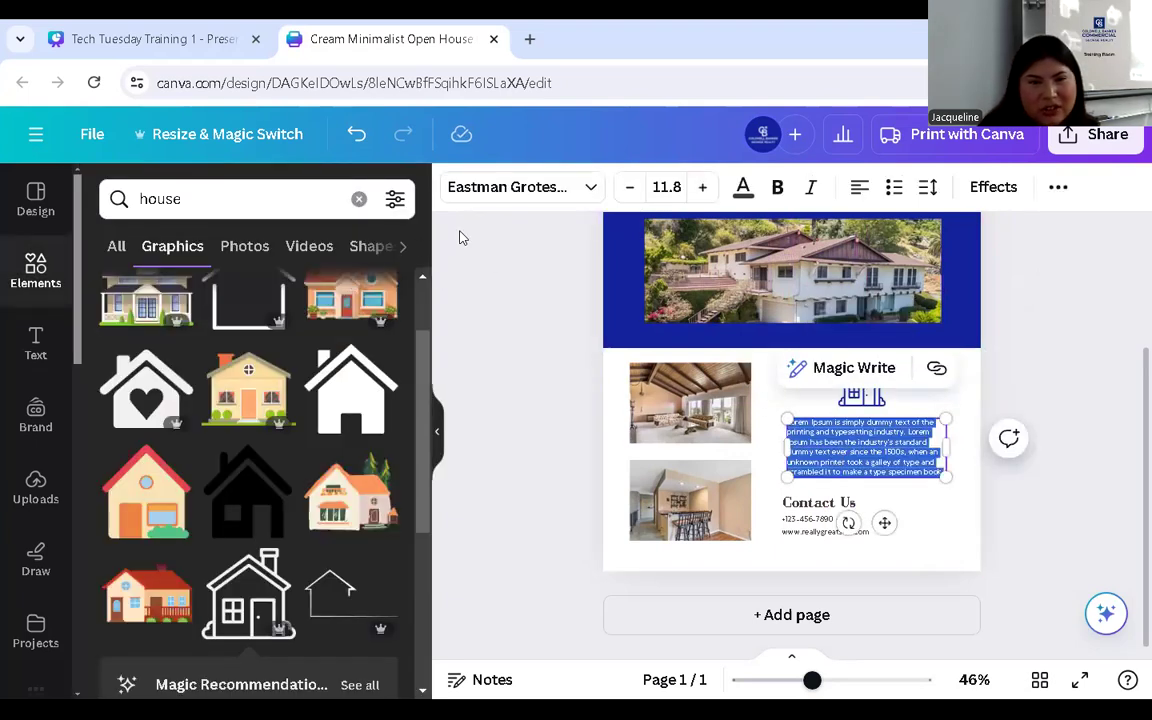
pyautogui.click(742, 188)
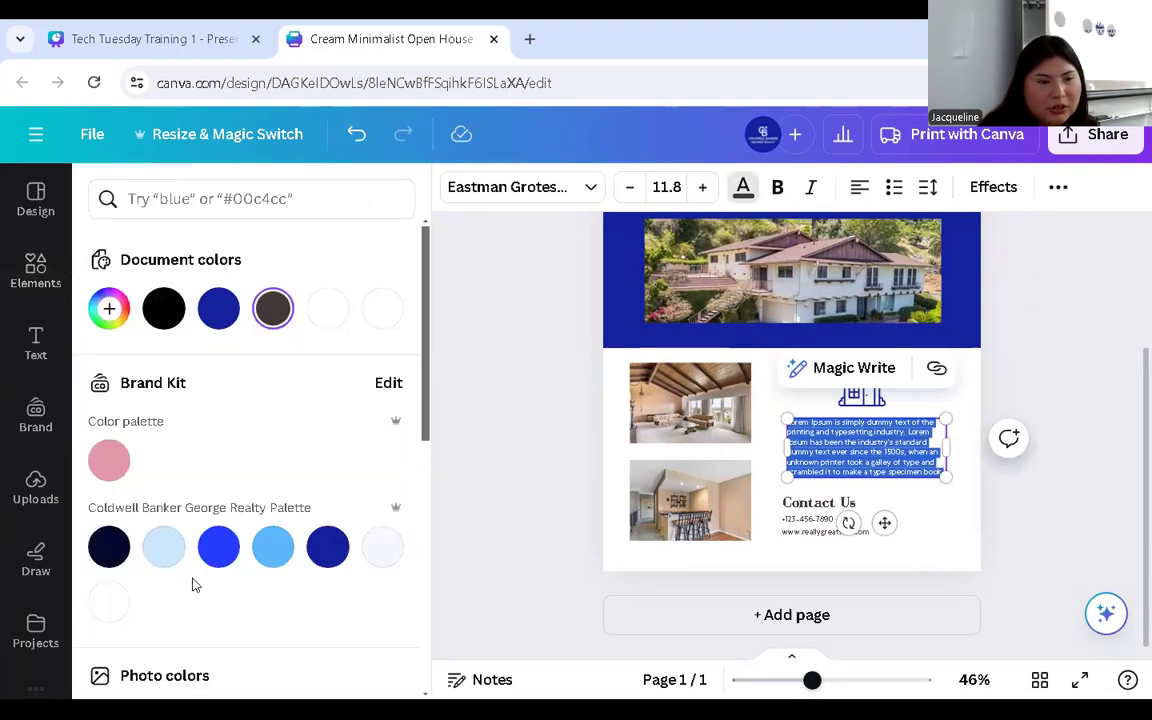
pyautogui.click(213, 314)
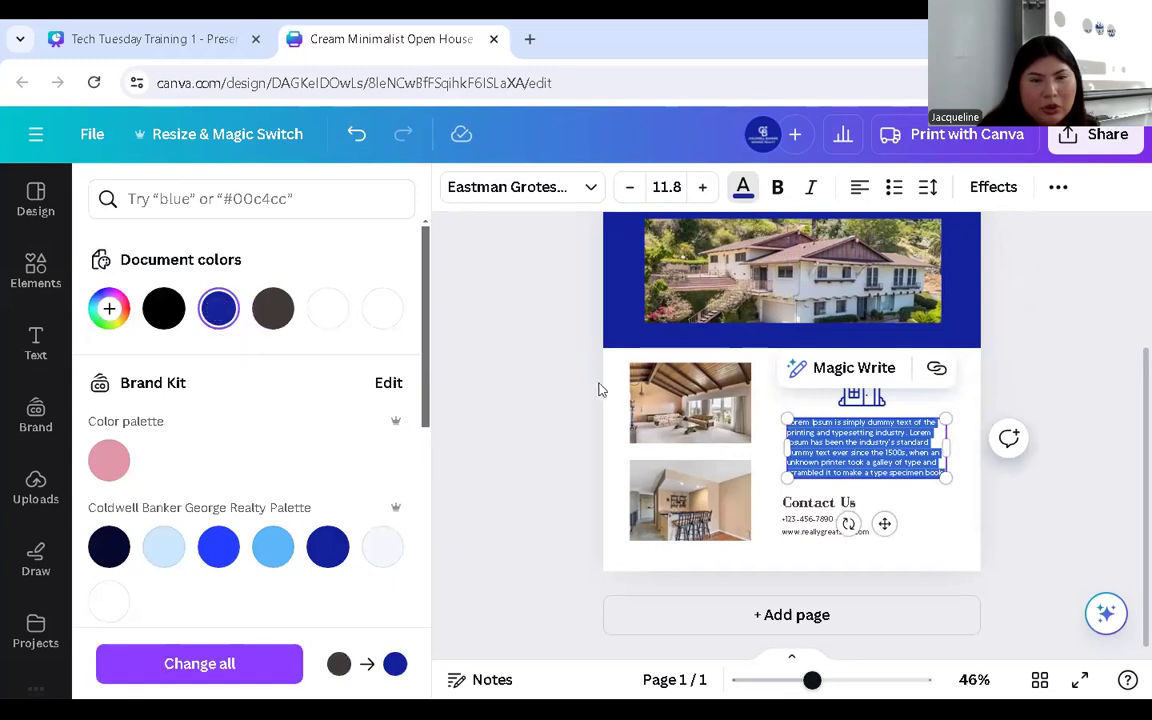
pyautogui.click(590, 189)
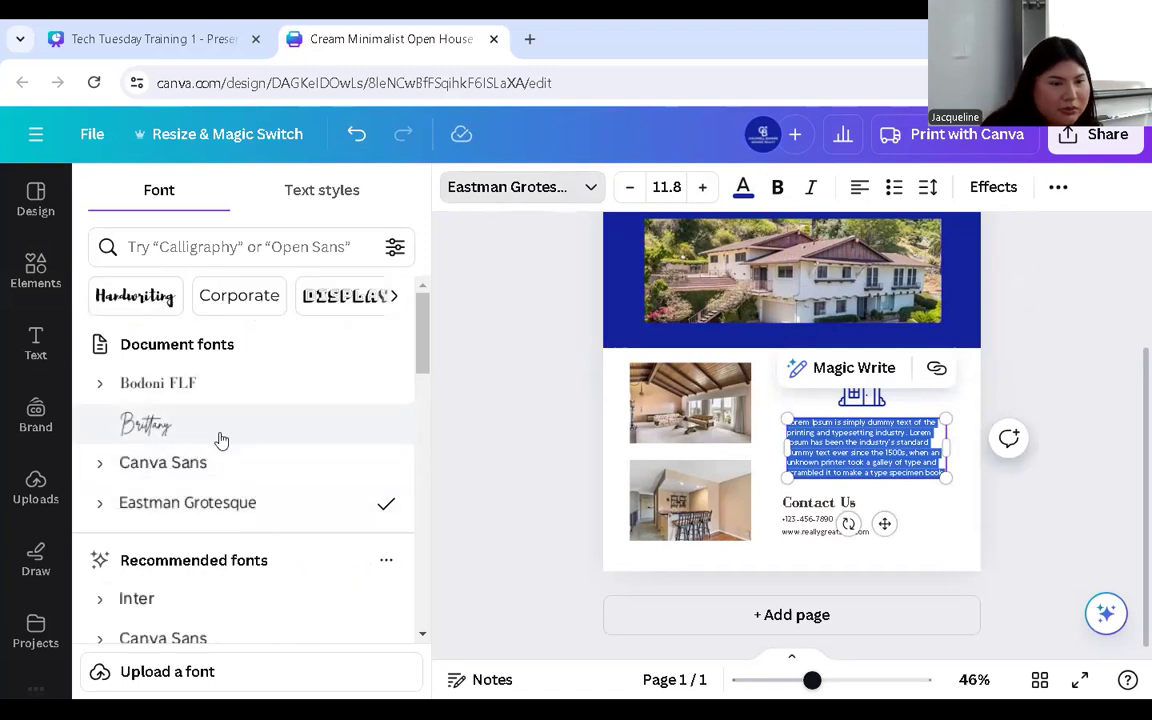
pyautogui.click(177, 468)
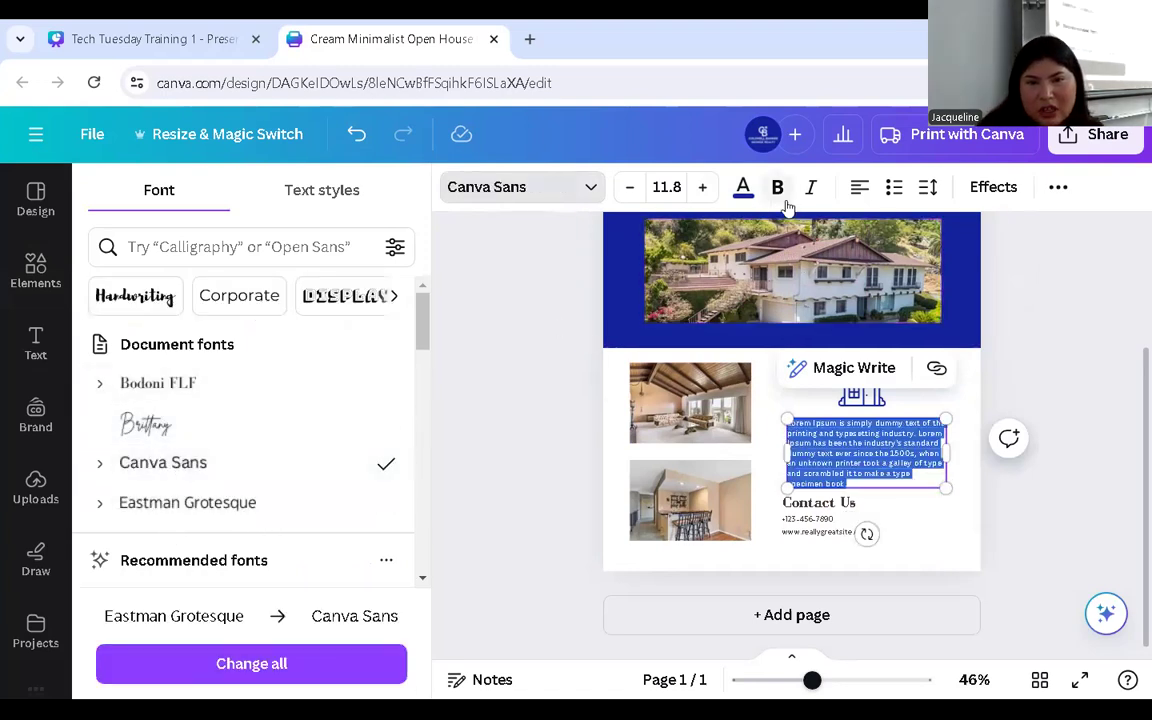
# - Justify the paragraph and try bulleted then numbered list formatting
pyautogui.click(860, 188)
pyautogui.click(860, 188)
pyautogui.click(860, 188)
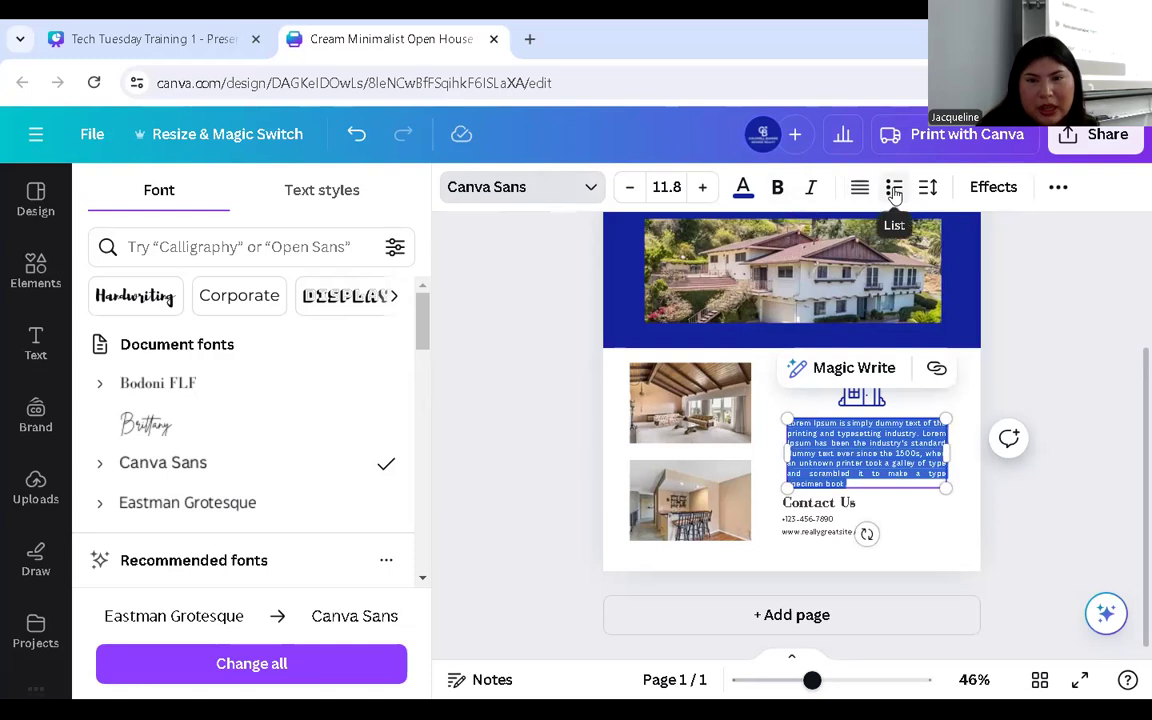
pyautogui.click(895, 189)
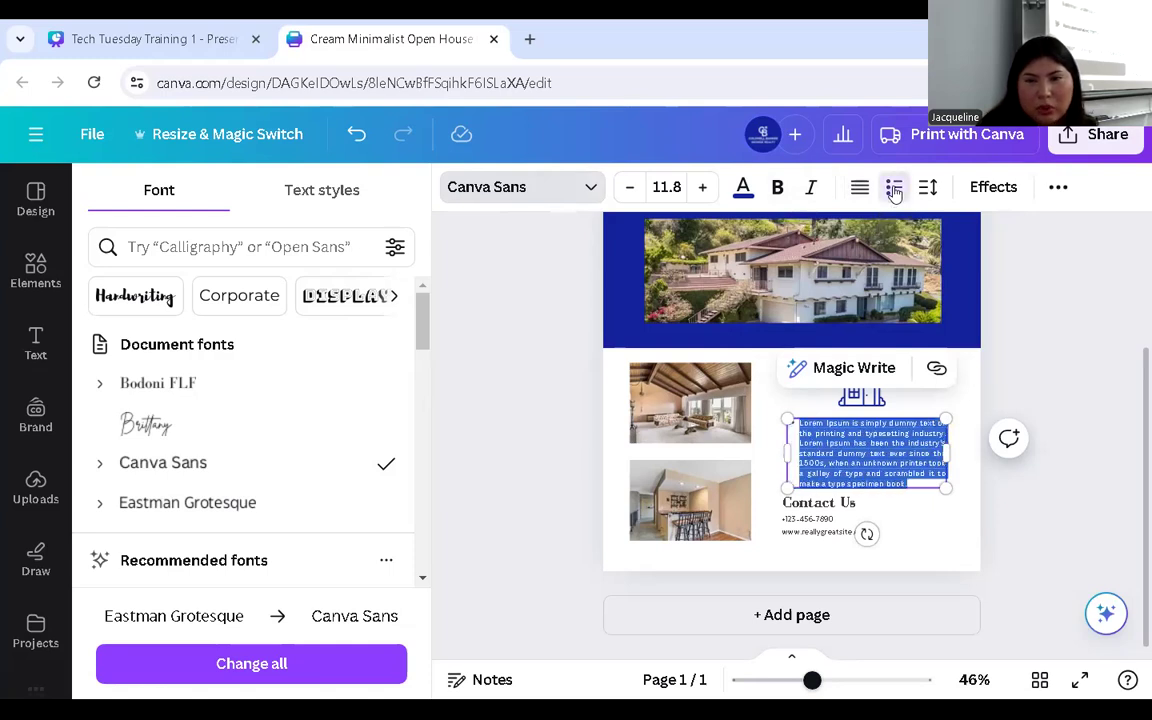
pyautogui.click(895, 190)
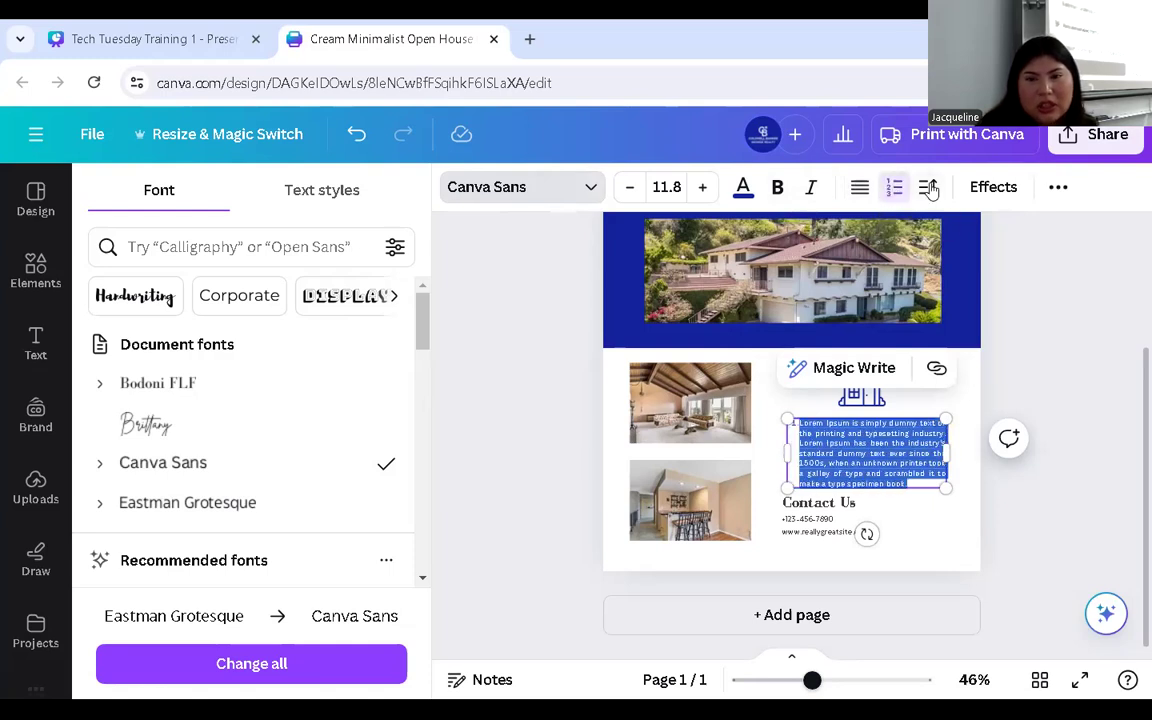
# - Adjust letter spacing, raise line spacing to 1.4, drop the list, and anchor text middle
pyautogui.click(928, 188)
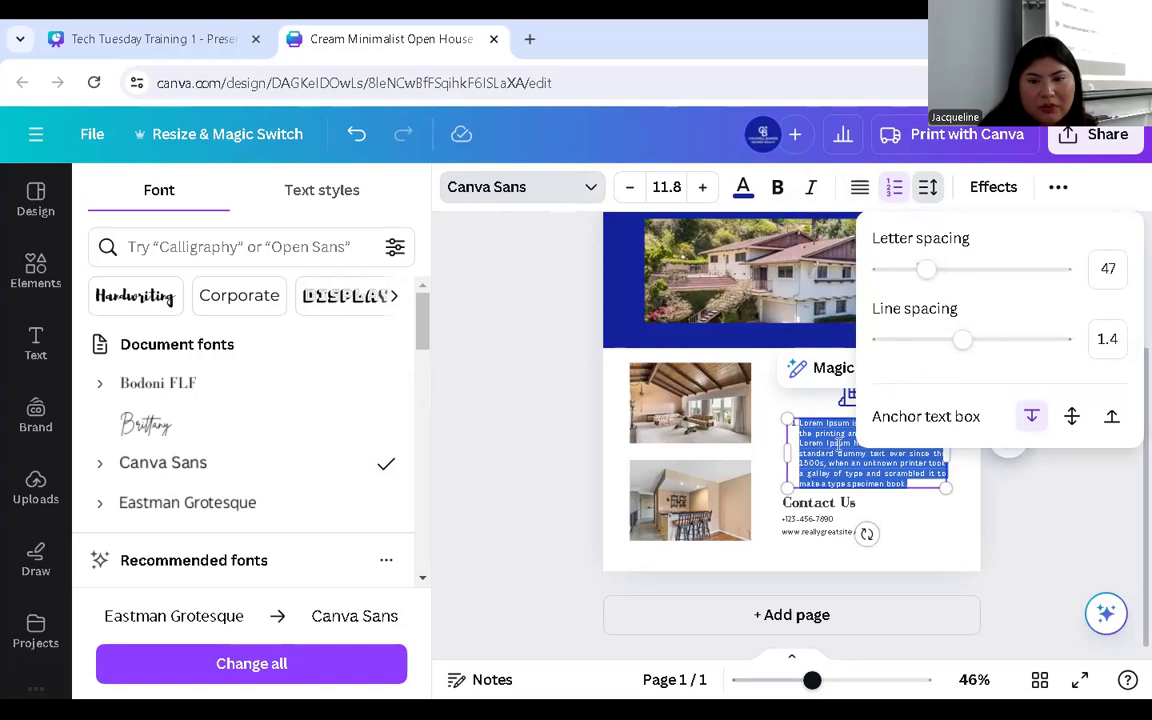
pyautogui.moveTo(929, 270)
pyautogui.mouseDown()
pyautogui.moveTo(952, 276)
pyautogui.moveTo(917, 266)
pyautogui.mouseUp()
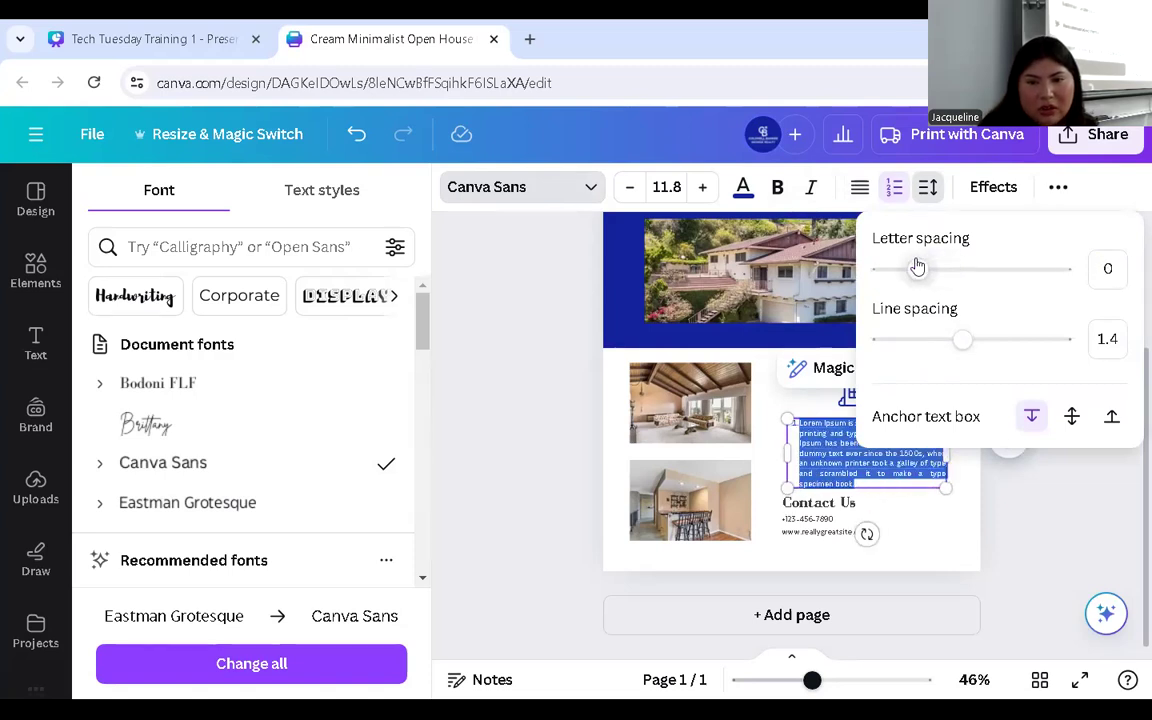
pyautogui.moveTo(967, 342)
pyautogui.mouseDown()
pyautogui.moveTo(995, 345)
pyautogui.moveTo(932, 331)
pyautogui.moveTo(963, 337)
pyautogui.mouseUp()
pyautogui.click(894, 187)
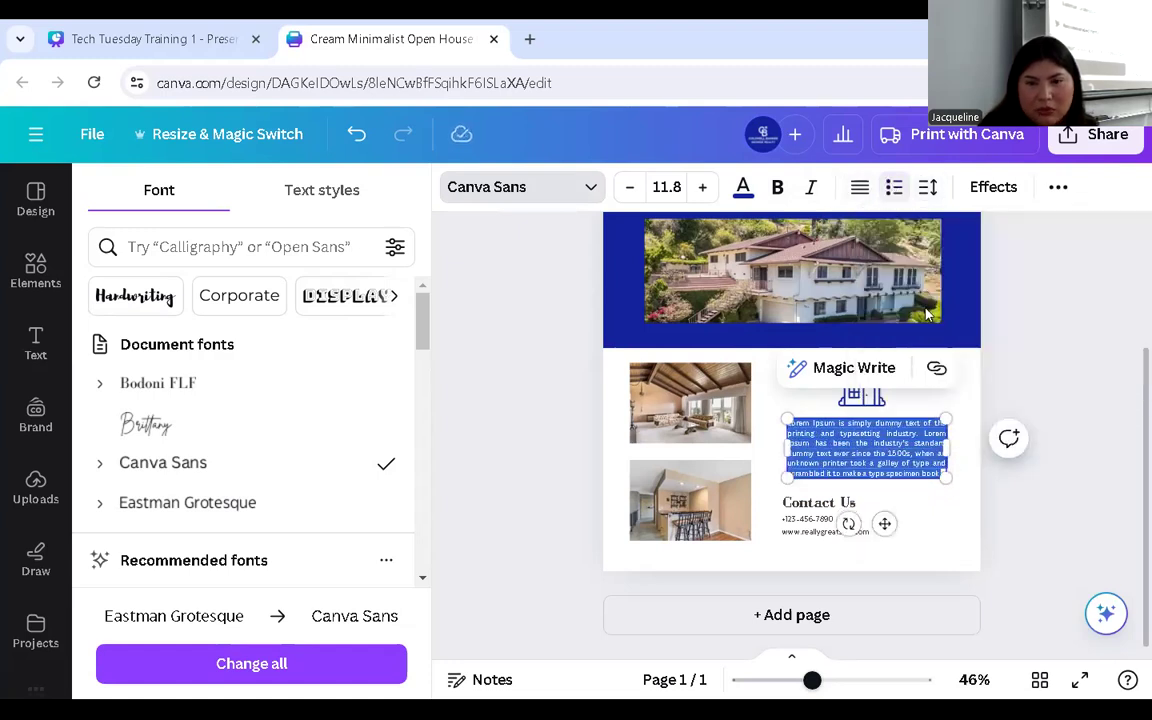
pyautogui.click(927, 189)
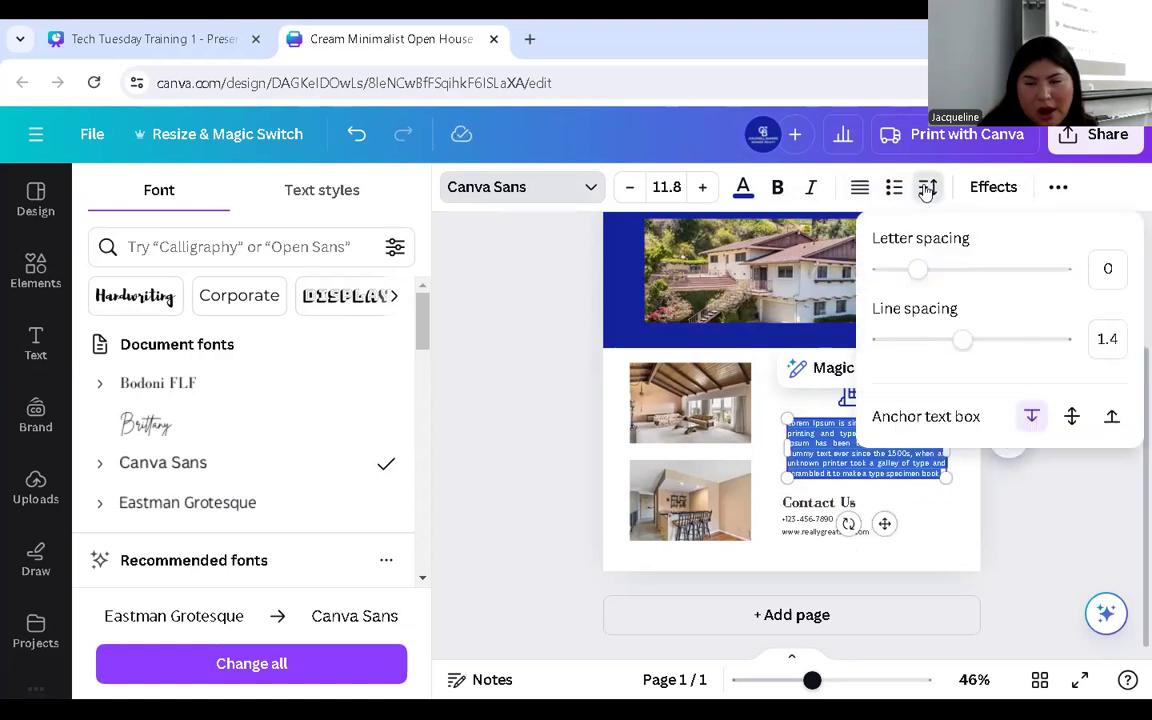
pyautogui.click(1071, 416)
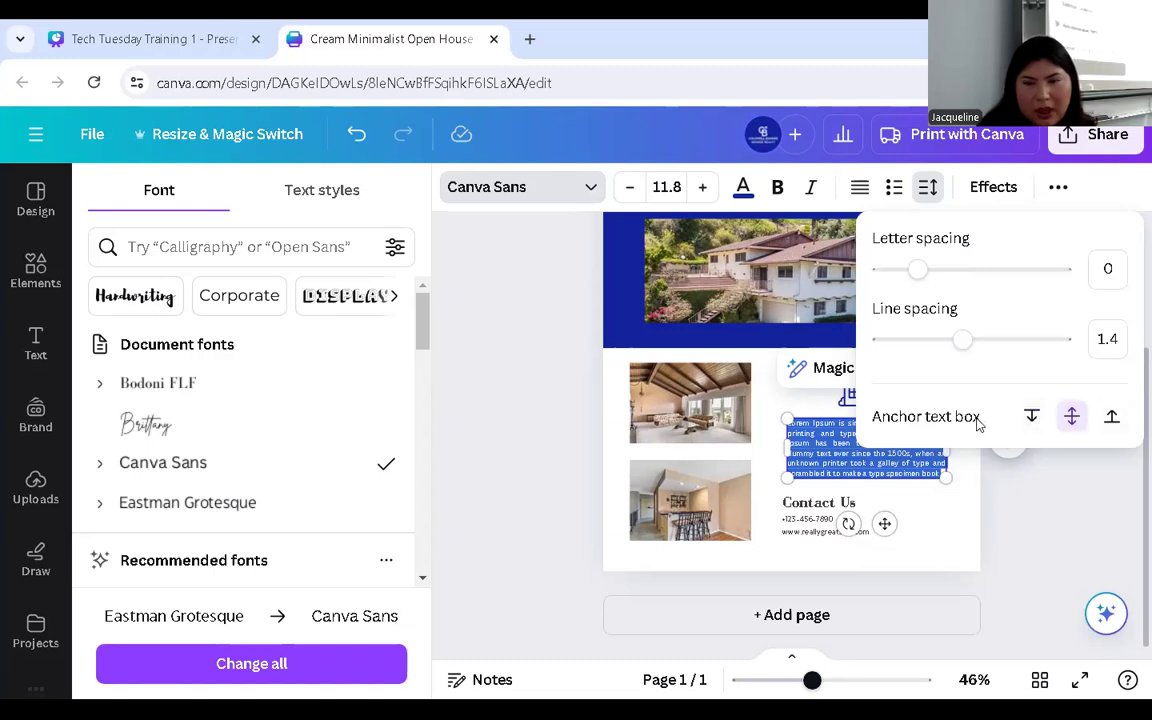
# - Change the Contact Us heading font from Bodoni FLF to Canva Sans
pyautogui.click(930, 541)
pyautogui.click(926, 530)
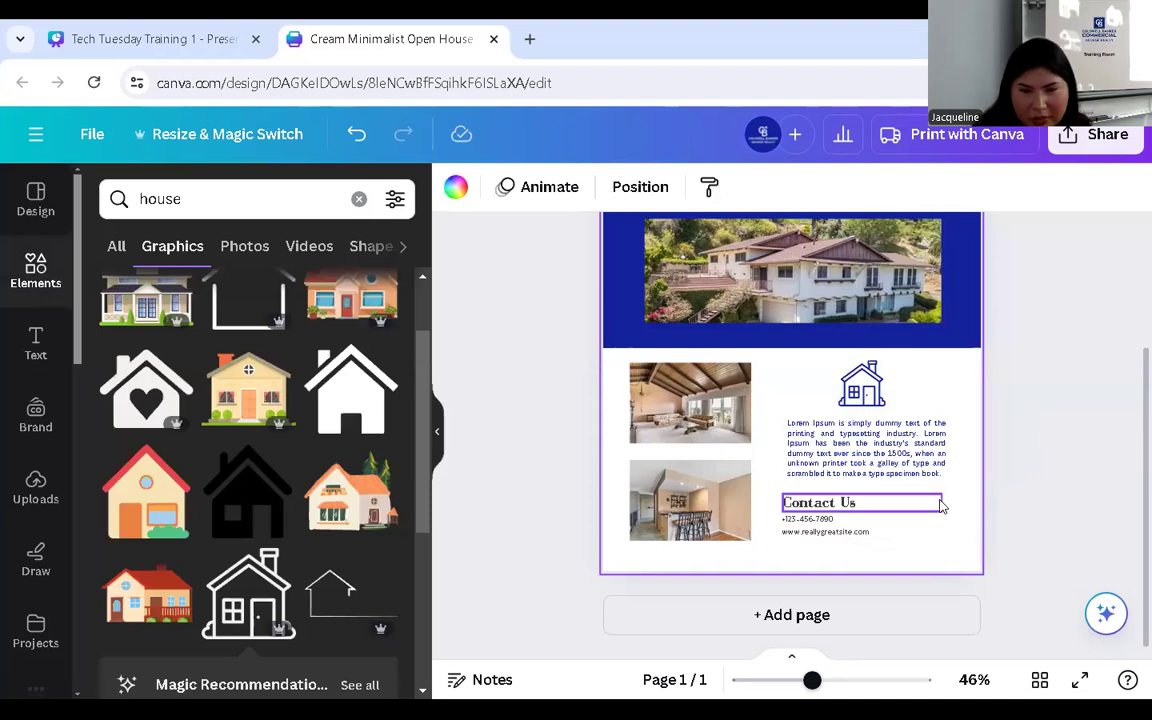
pyautogui.doubleClick(812, 505)
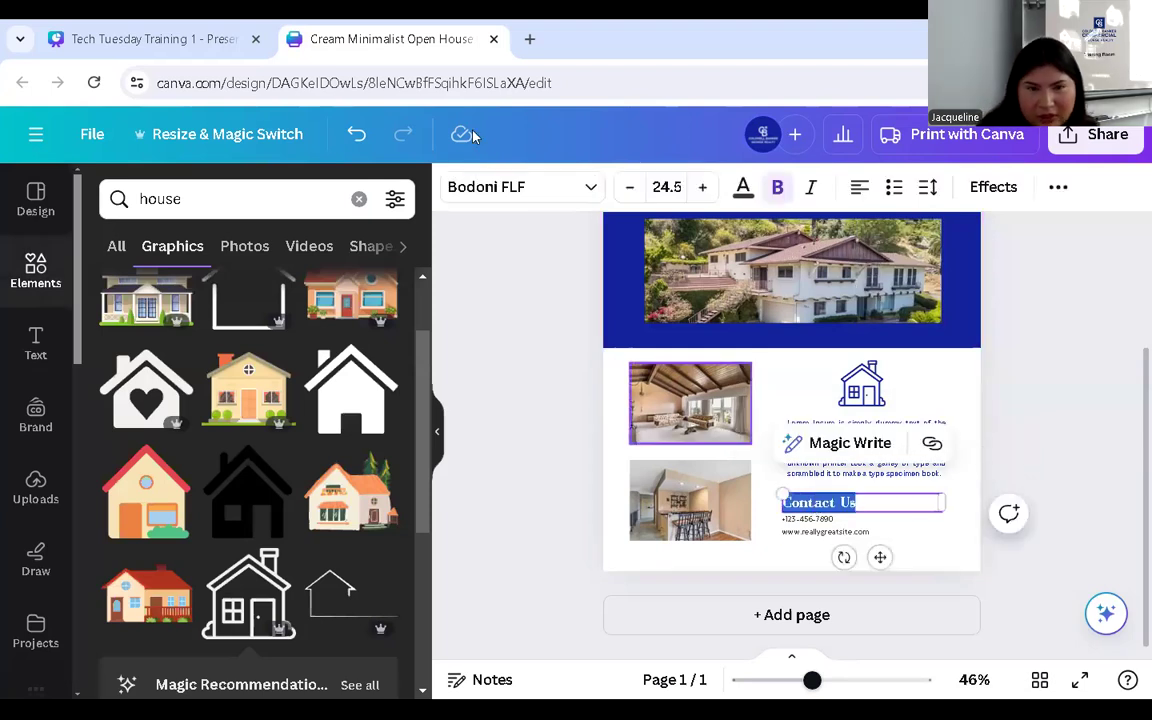
pyautogui.click(587, 200)
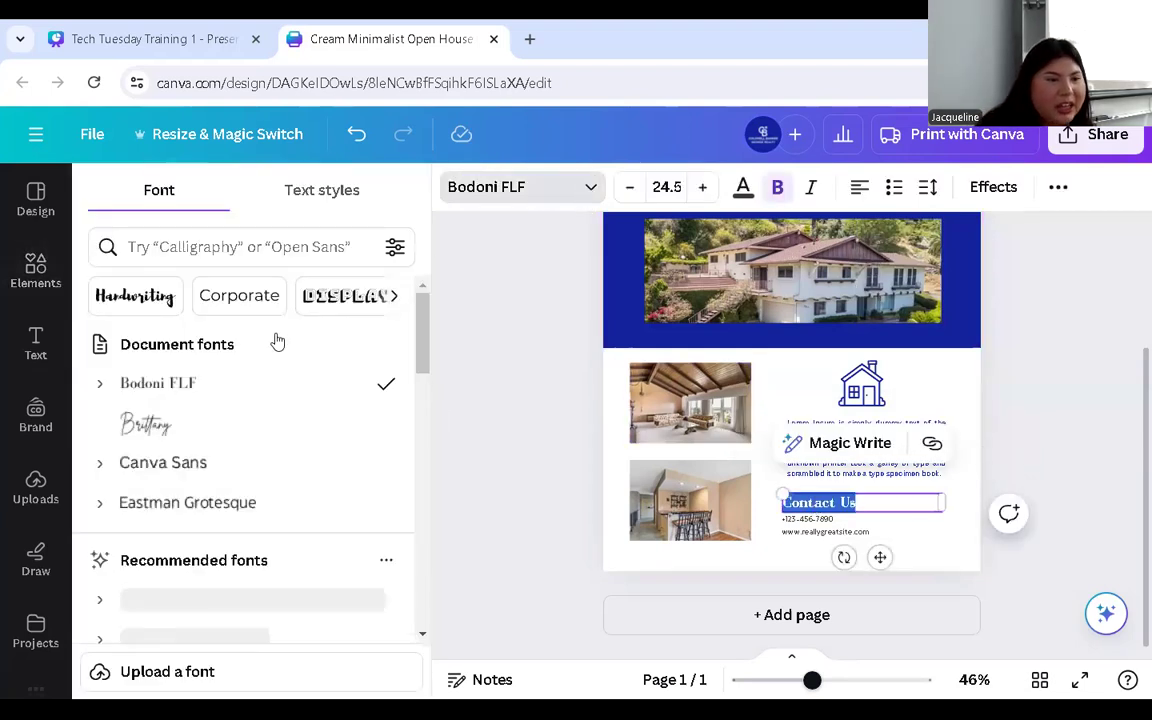
pyautogui.click(160, 466)
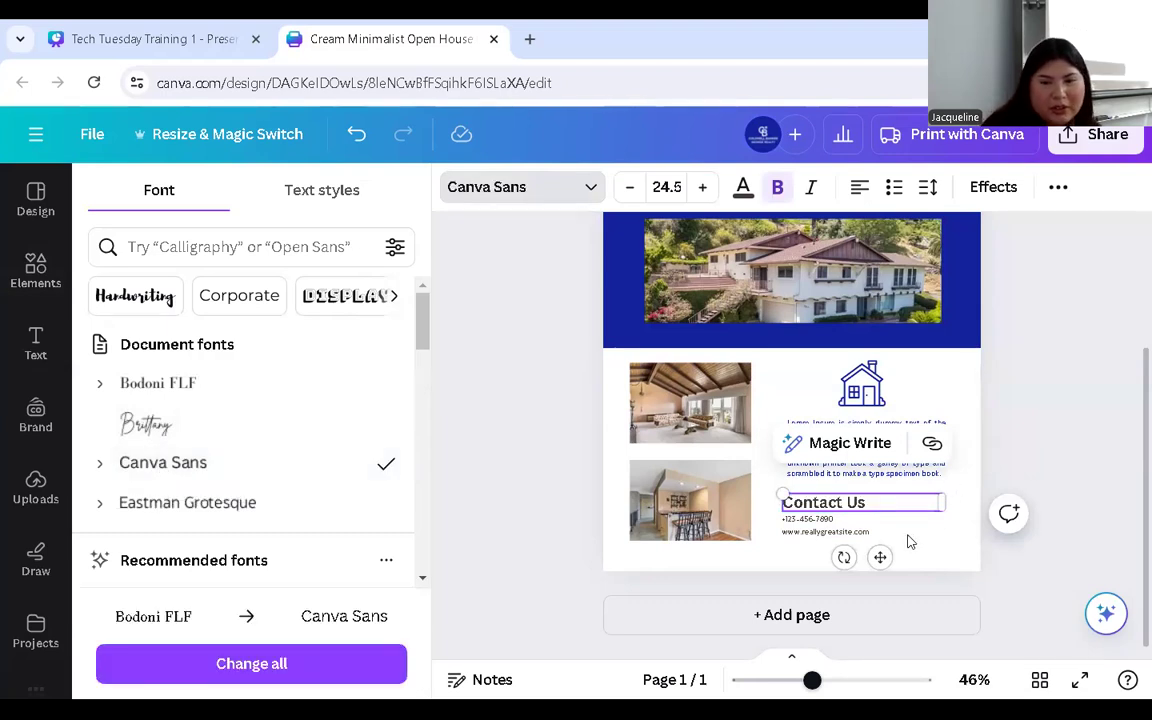
# - Recolour Contact Us from dark grey to the document's navy blue
pyautogui.click(745, 452)
pyautogui.click(836, 507)
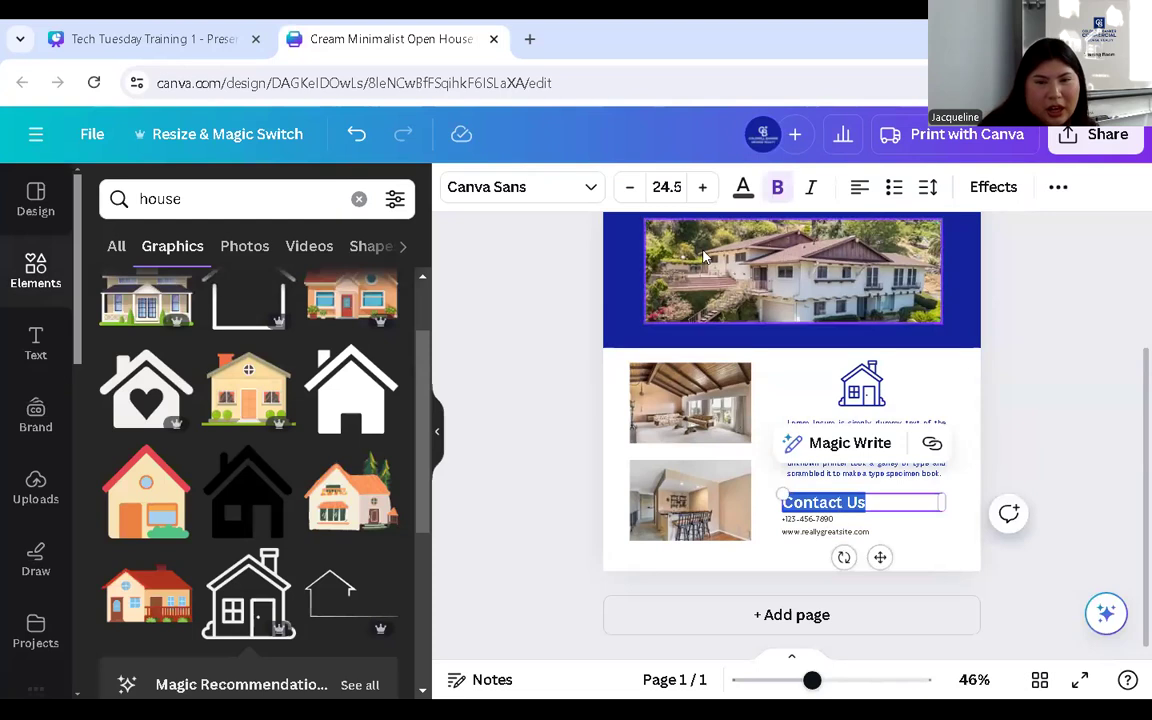
pyautogui.click(743, 187)
pyautogui.click(218, 308)
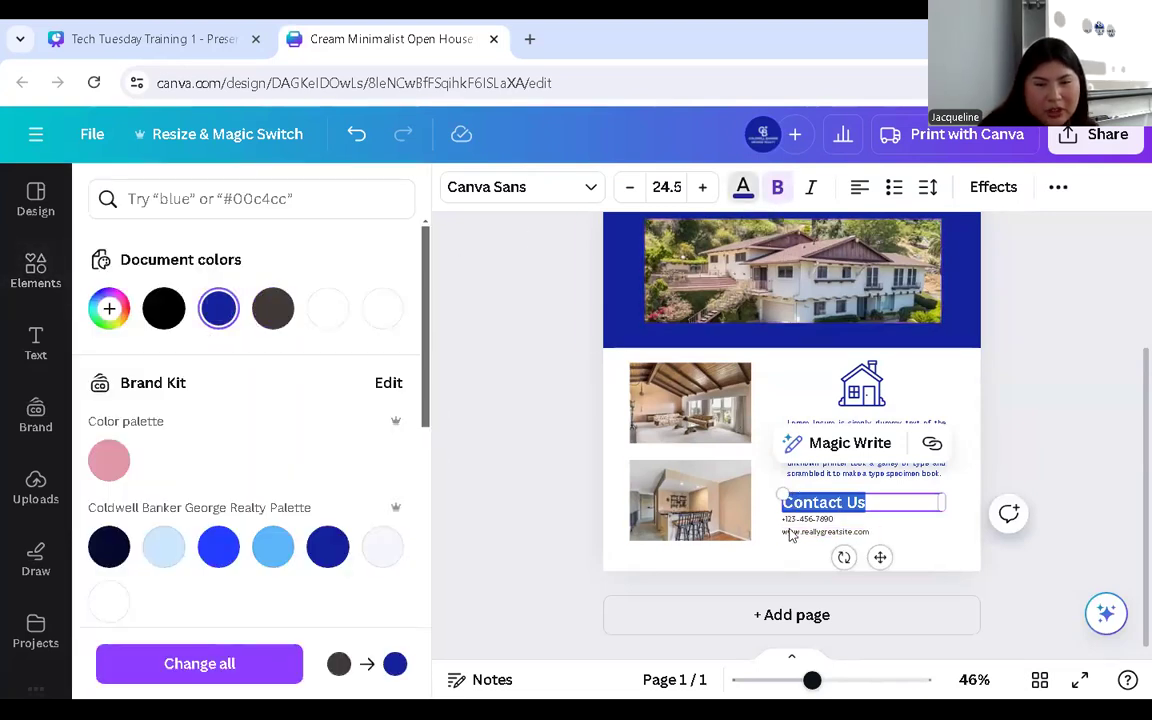
pyautogui.click(772, 472)
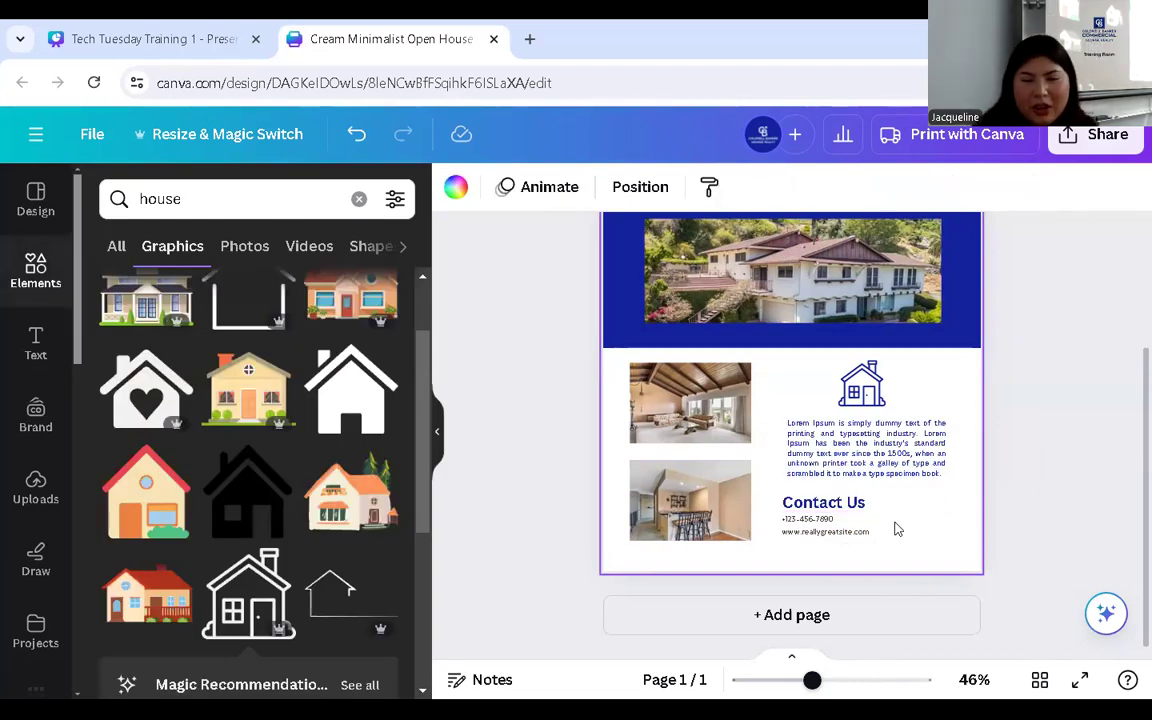
pyautogui.scroll(3, 790, 400)
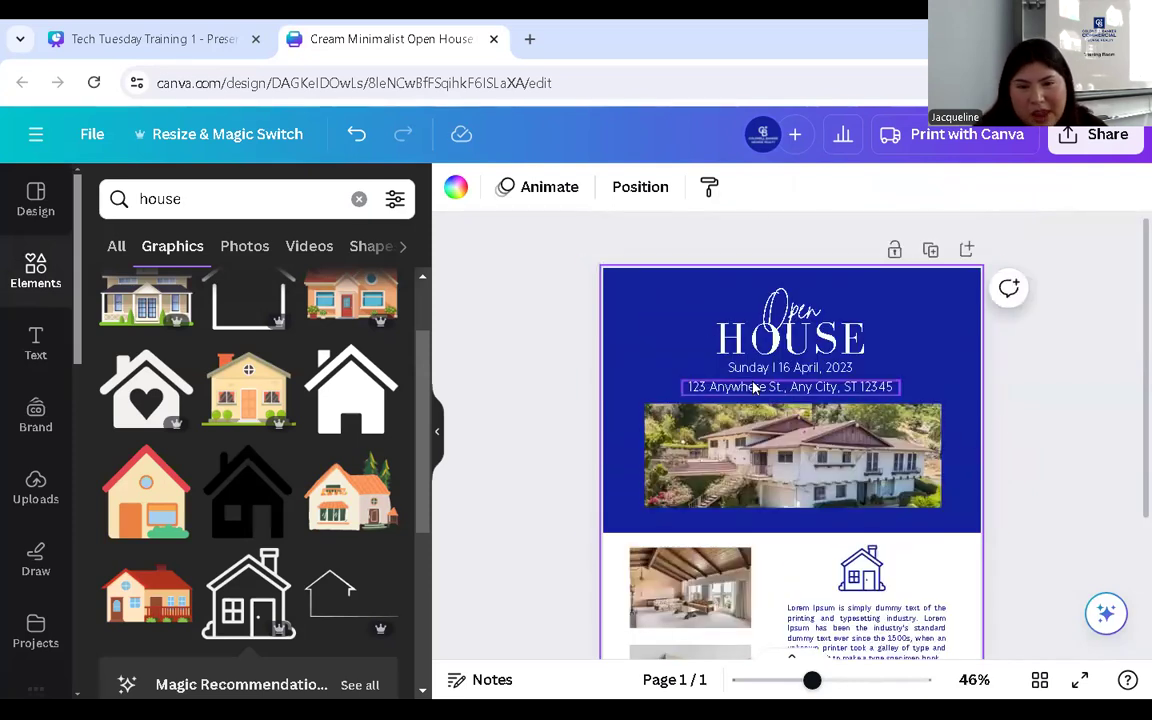
pyautogui.scroll(-2, 790, 400)
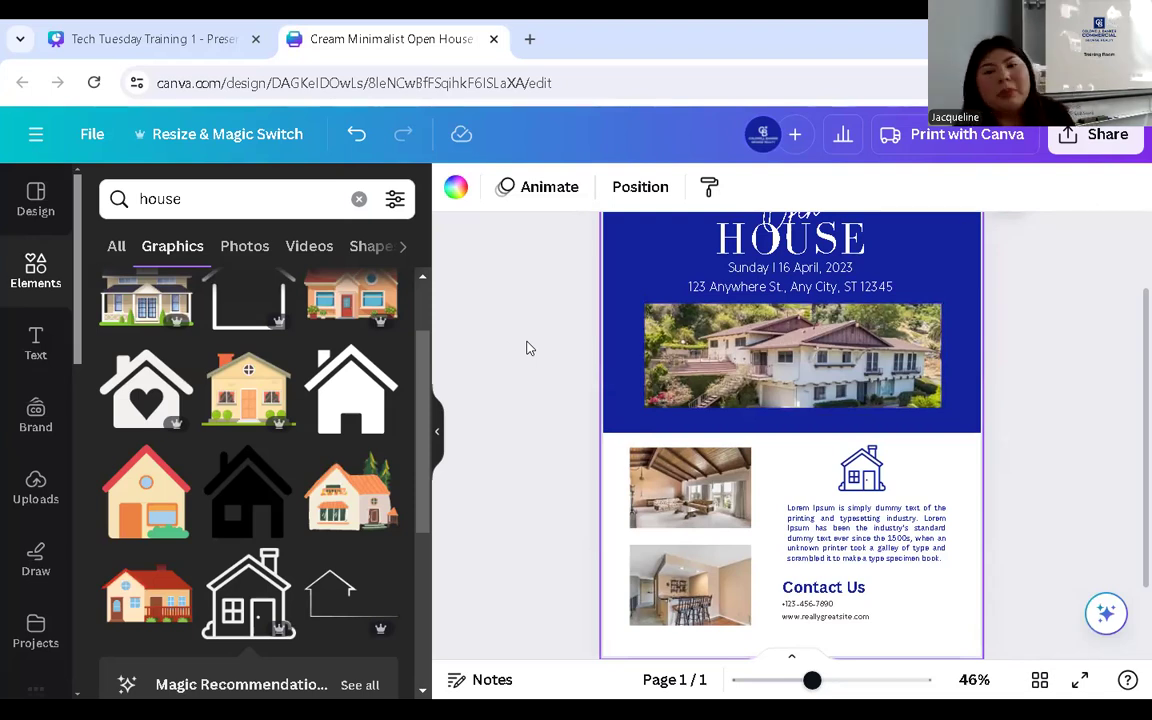
pyautogui.scroll(2, 592, 378)
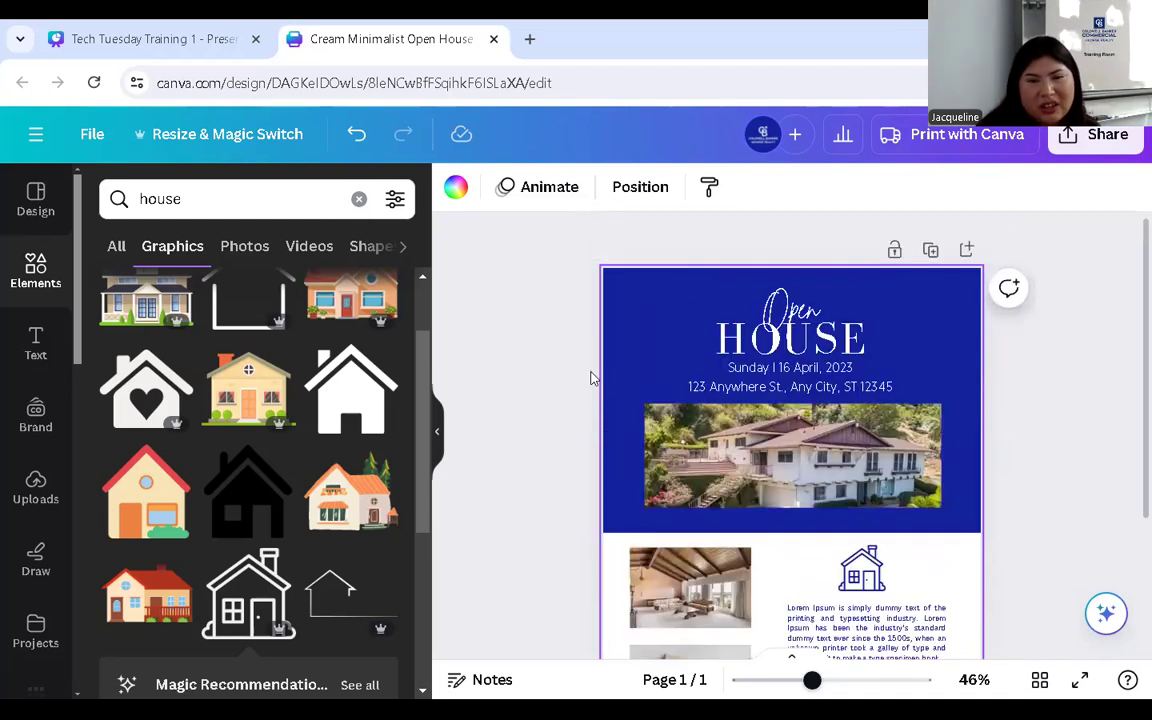
pyautogui.moveTo(812, 683); pyautogui.dragTo(809, 681)
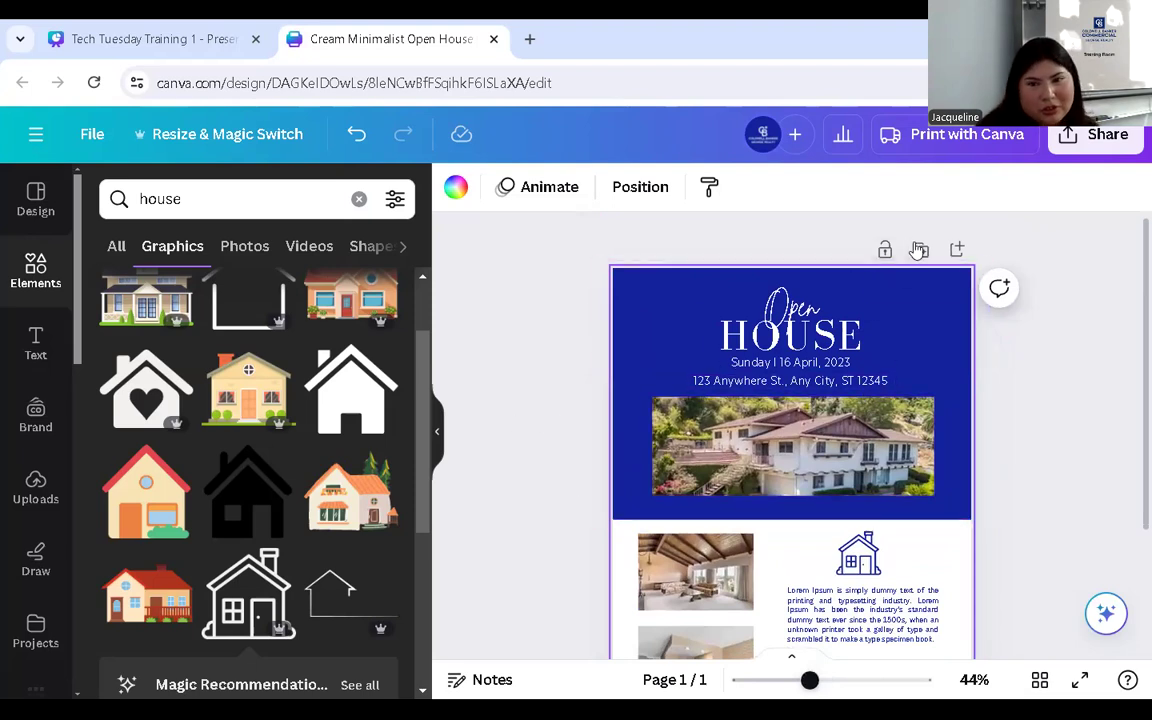
# - Add a blank second page with a title text box set in Canva Sans
pyautogui.click(957, 250)
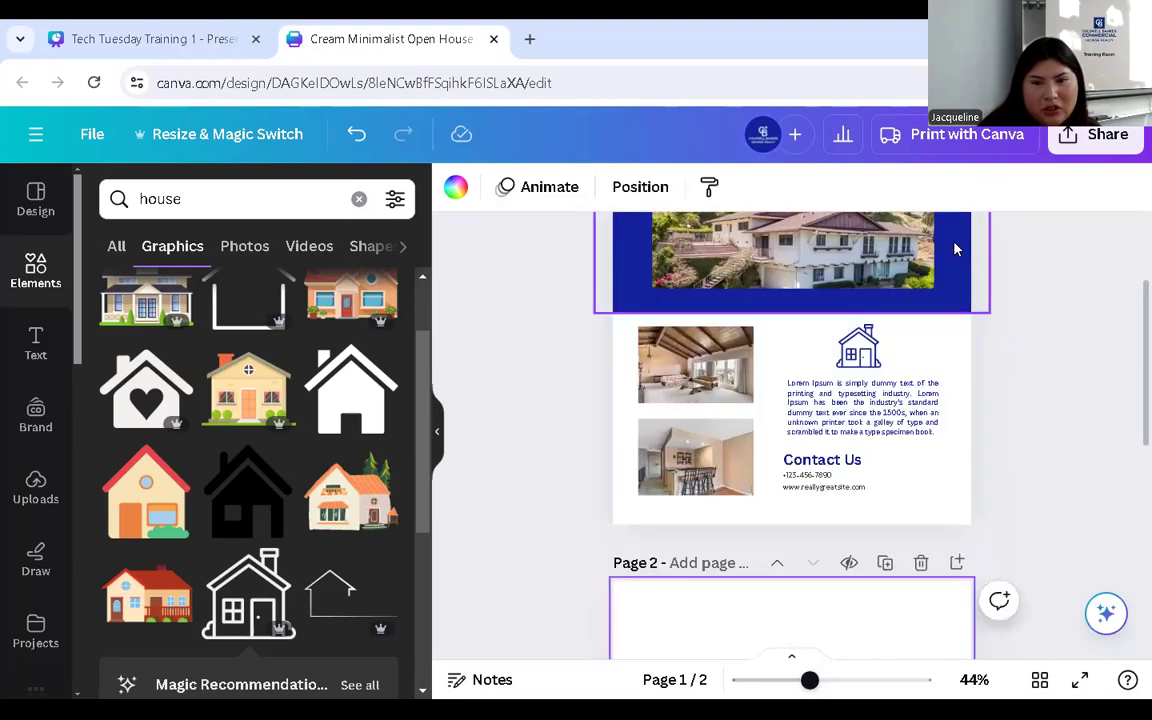
pyautogui.scroll(-2, 770, 432)
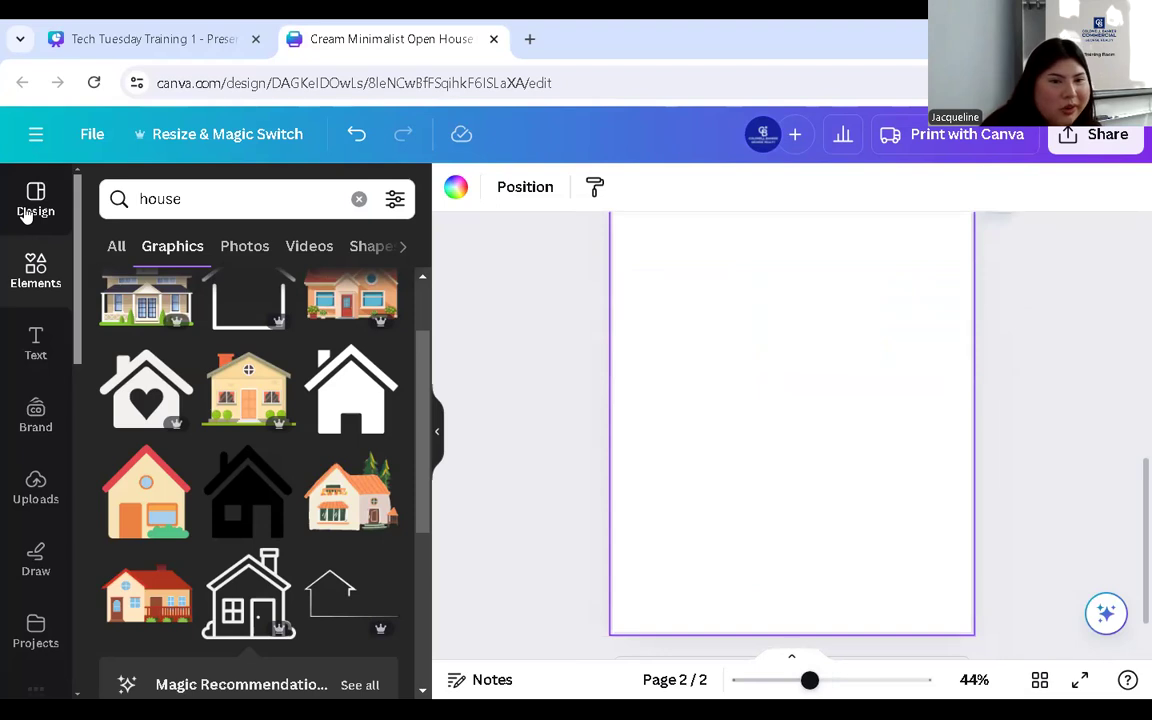
pyautogui.click(35, 344)
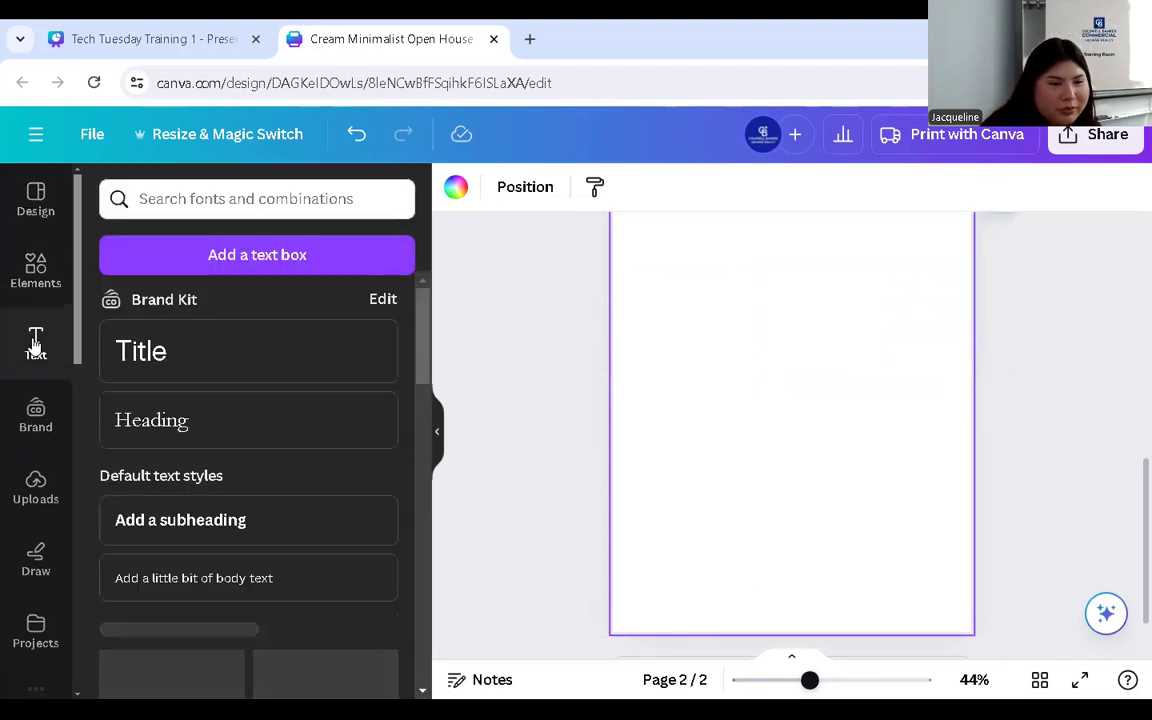
pyautogui.click(322, 360)
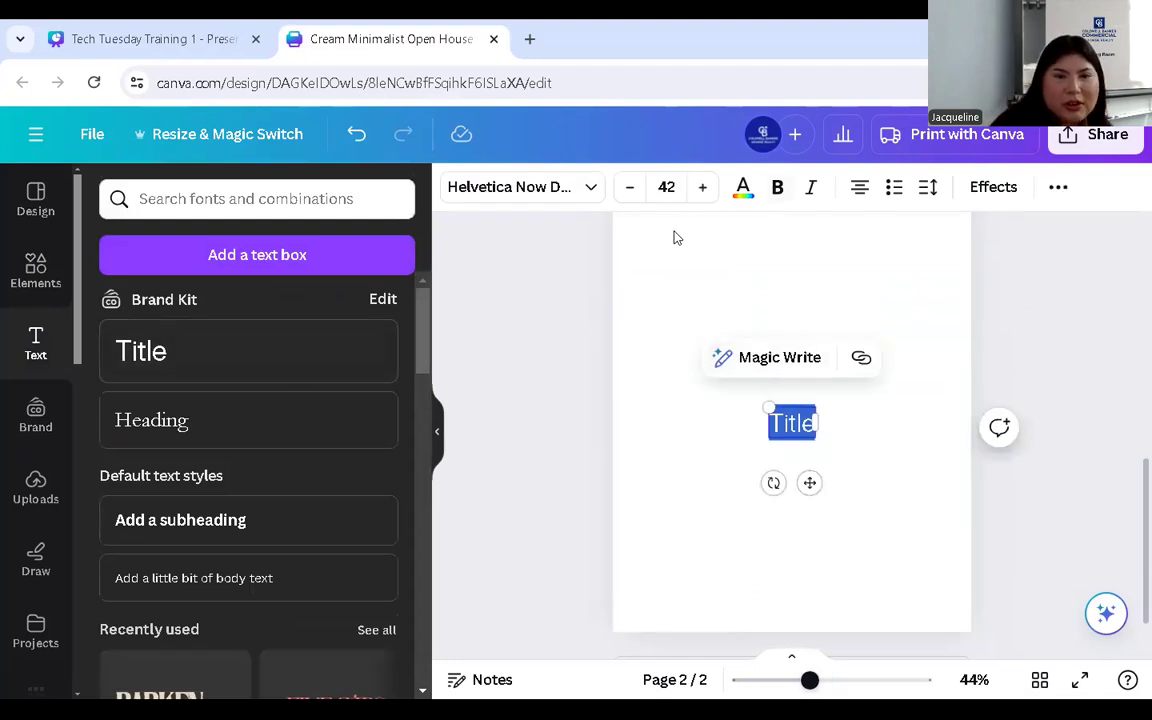
pyautogui.click(588, 188)
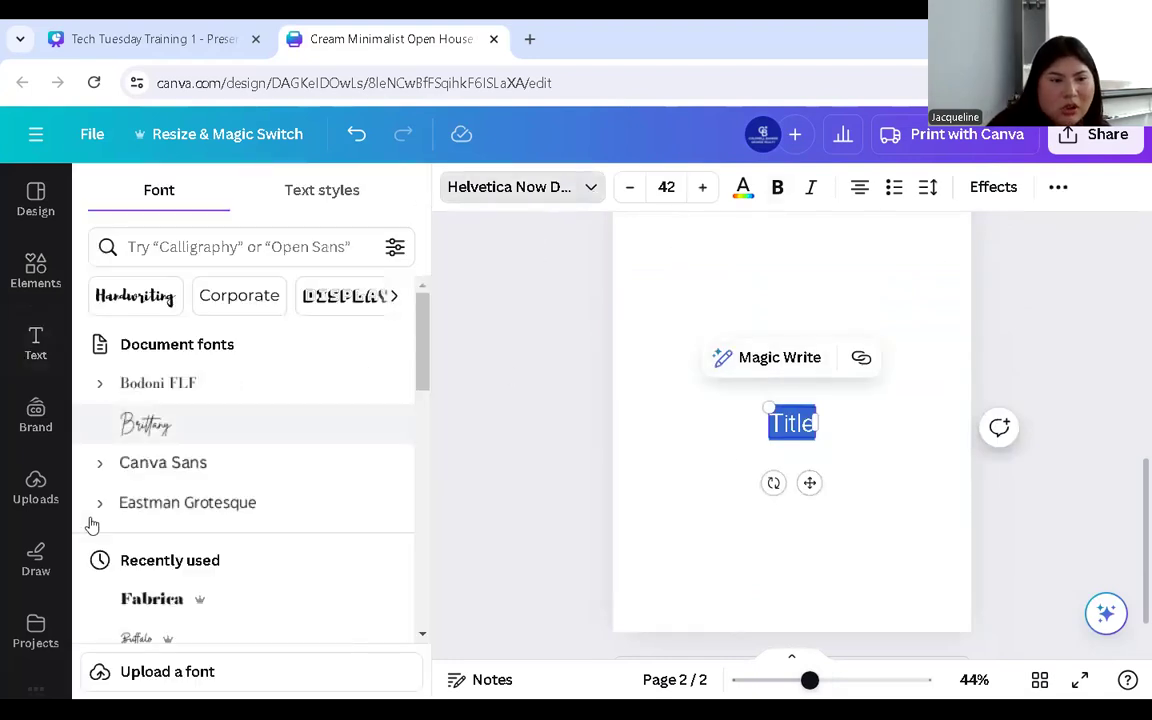
pyautogui.click(160, 463)
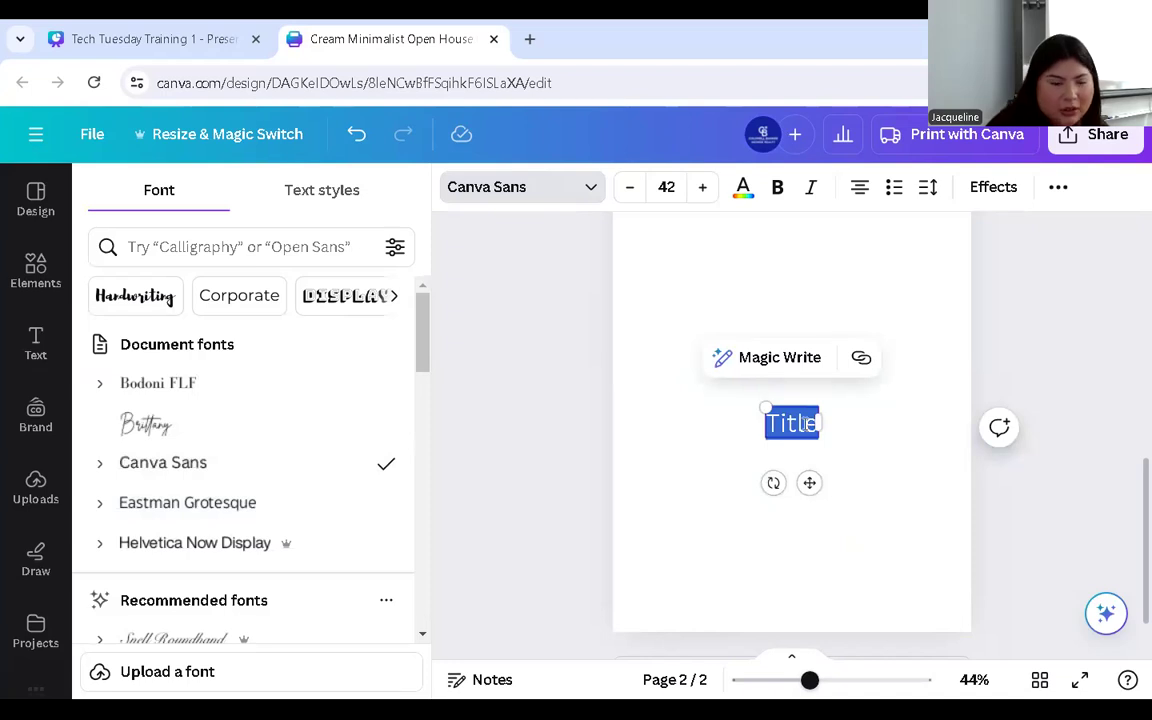
# - Type 'Open House' as the title and move it near the top of page 2
pyautogui.write('Open')
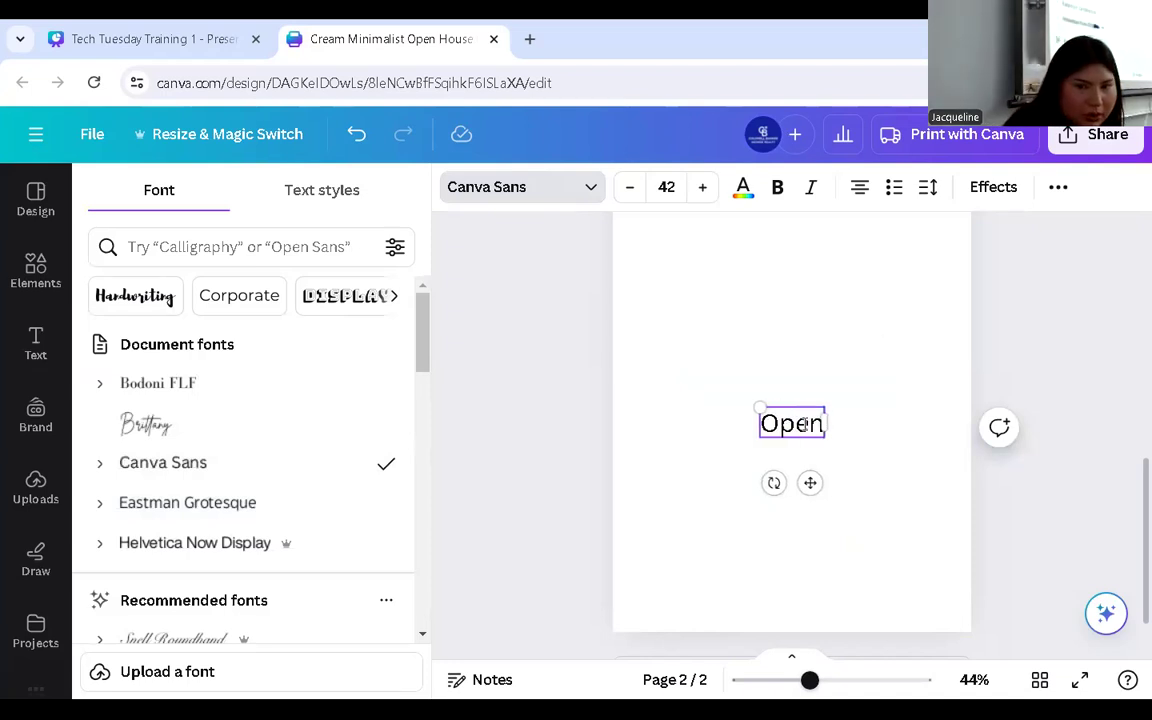
pyautogui.write(' House')
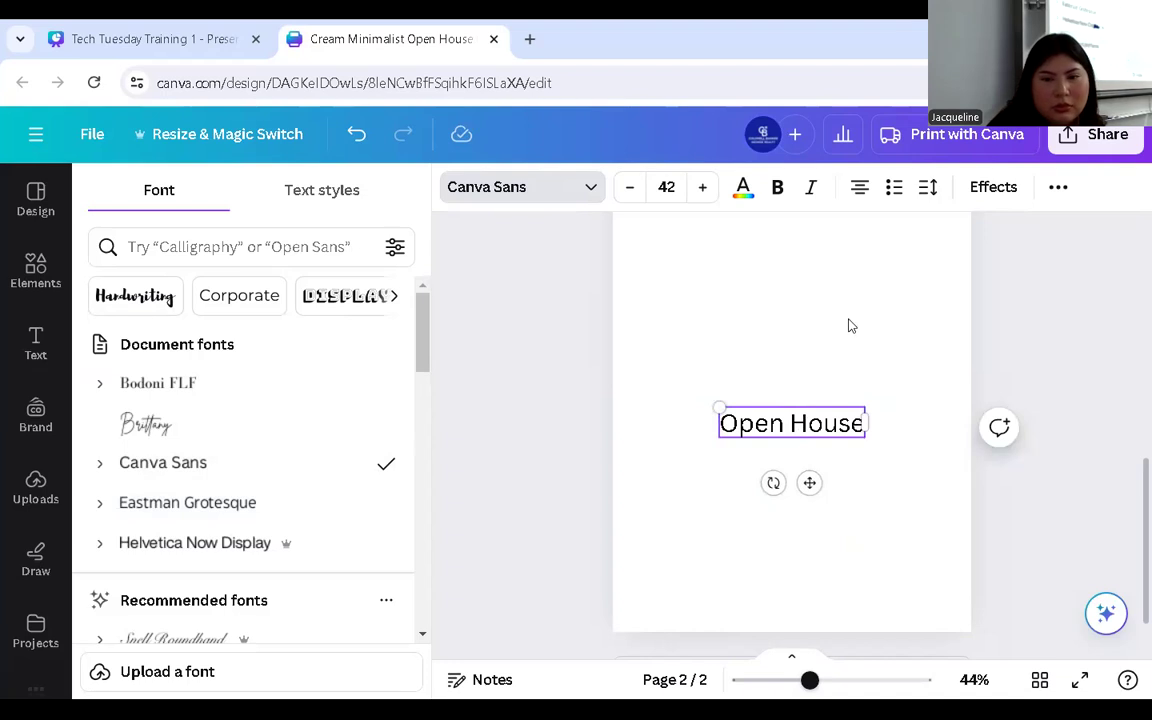
pyautogui.click(848, 326)
pyautogui.moveTo(810, 680); pyautogui.dragTo(810, 680)
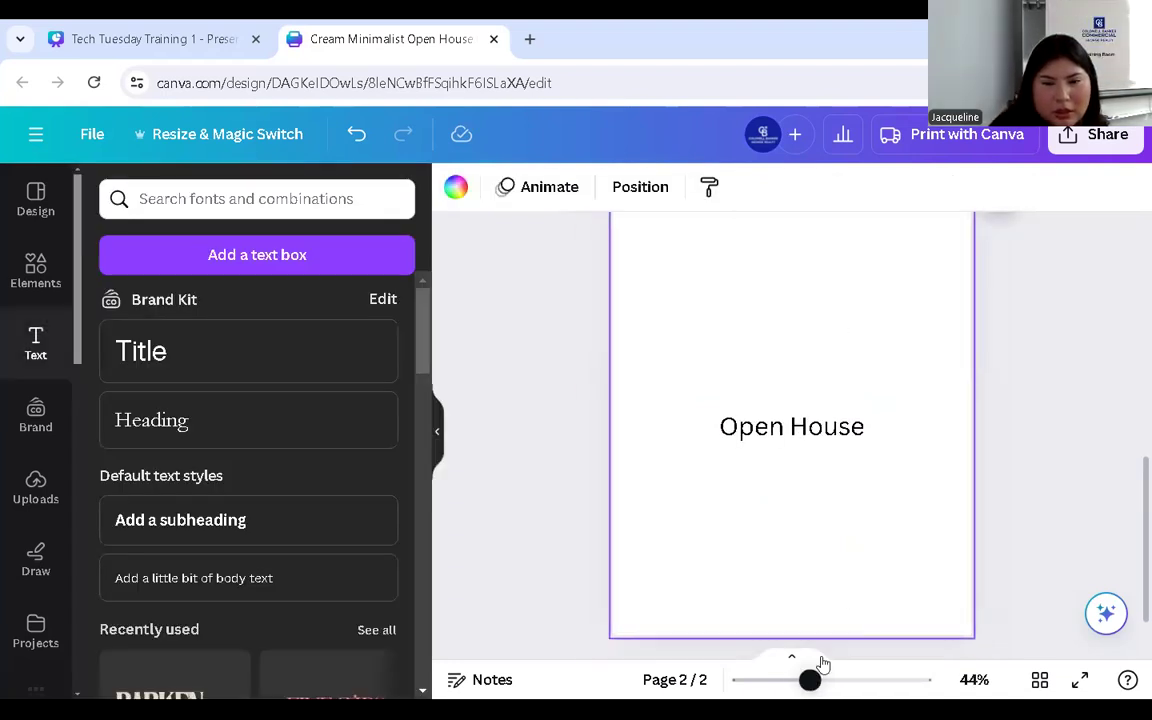
pyautogui.scroll(2, 848, 555)
pyautogui.moveTo(812, 527); pyautogui.dragTo(817, 327)
pyautogui.click(853, 366)
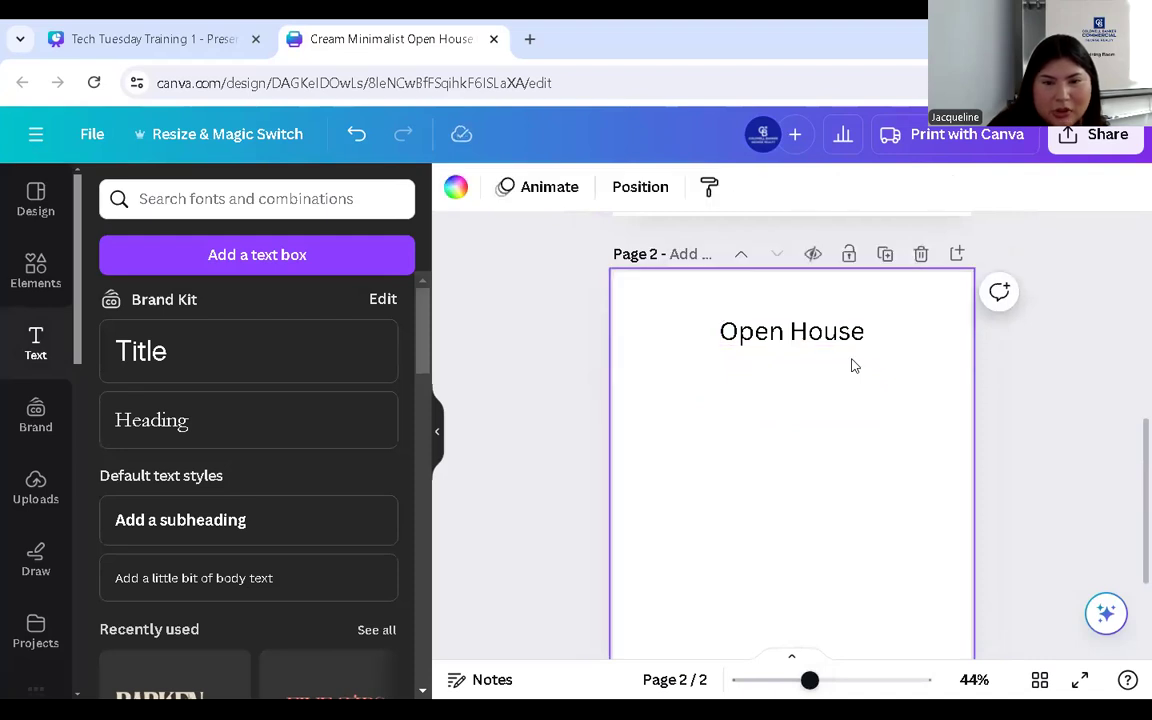
pyautogui.click(802, 340)
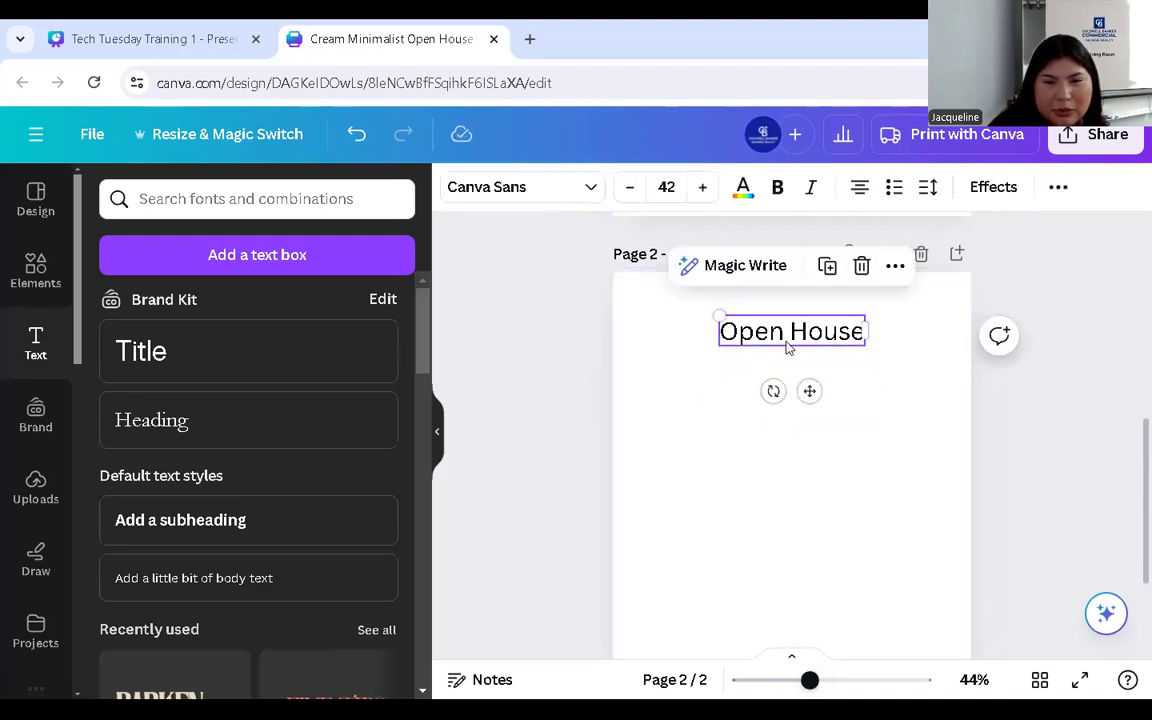
# - Paste a copy of the 'Open House' text onto page 2
pyautogui.doubleClick(759, 333)
pyautogui.hotkey('ctrl', 'c')
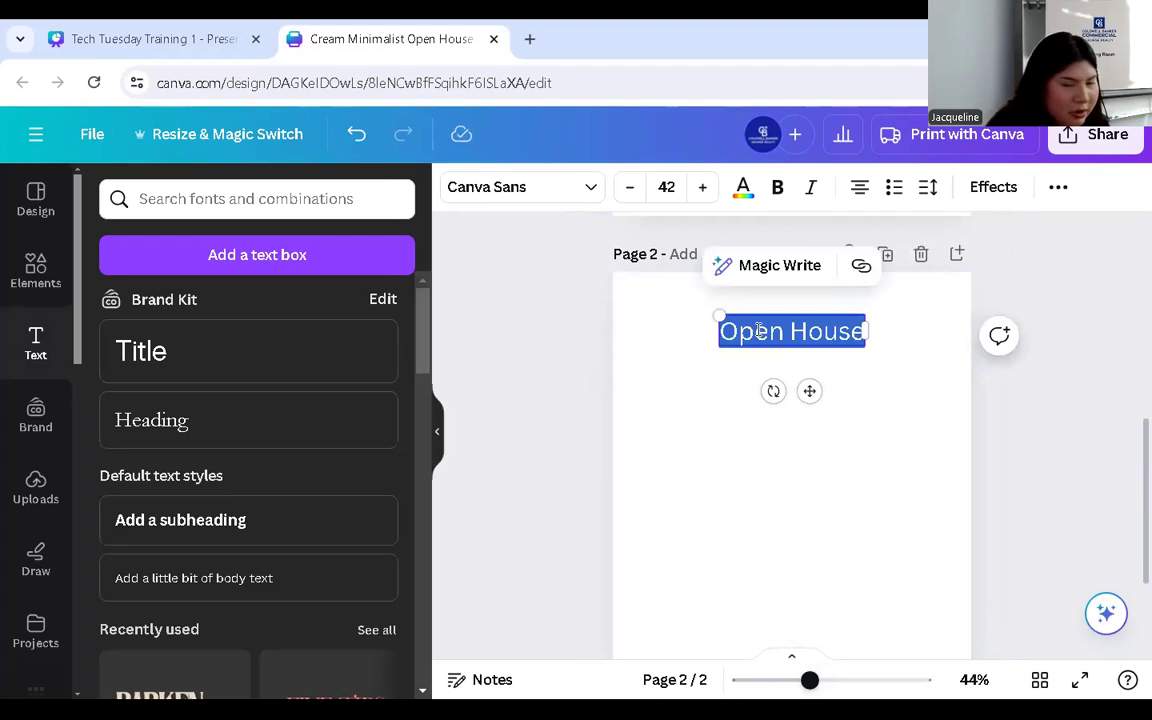
pyautogui.click(764, 447)
pyautogui.hotkey('ctrl', 'v')
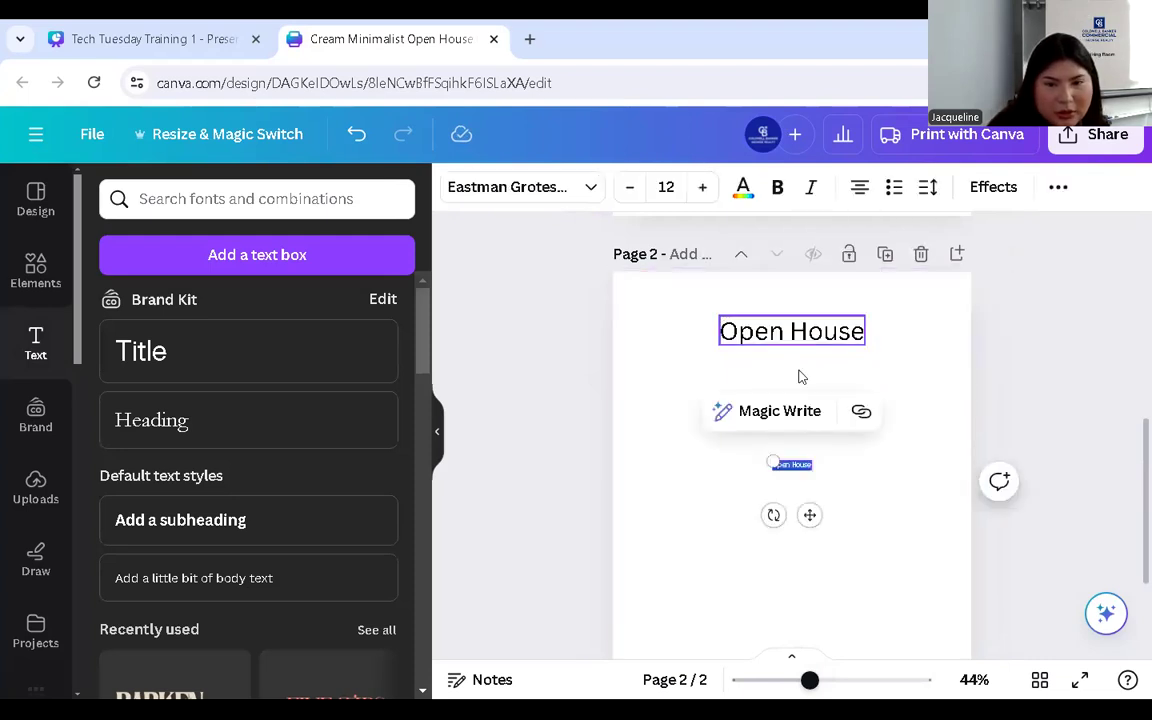
# - Delete 'House' from the large heading so it reads just 'Open'
pyautogui.click(793, 333)
pyautogui.moveTo(792, 333); pyautogui.dragTo(864, 338)
pyautogui.press('BackSpace')
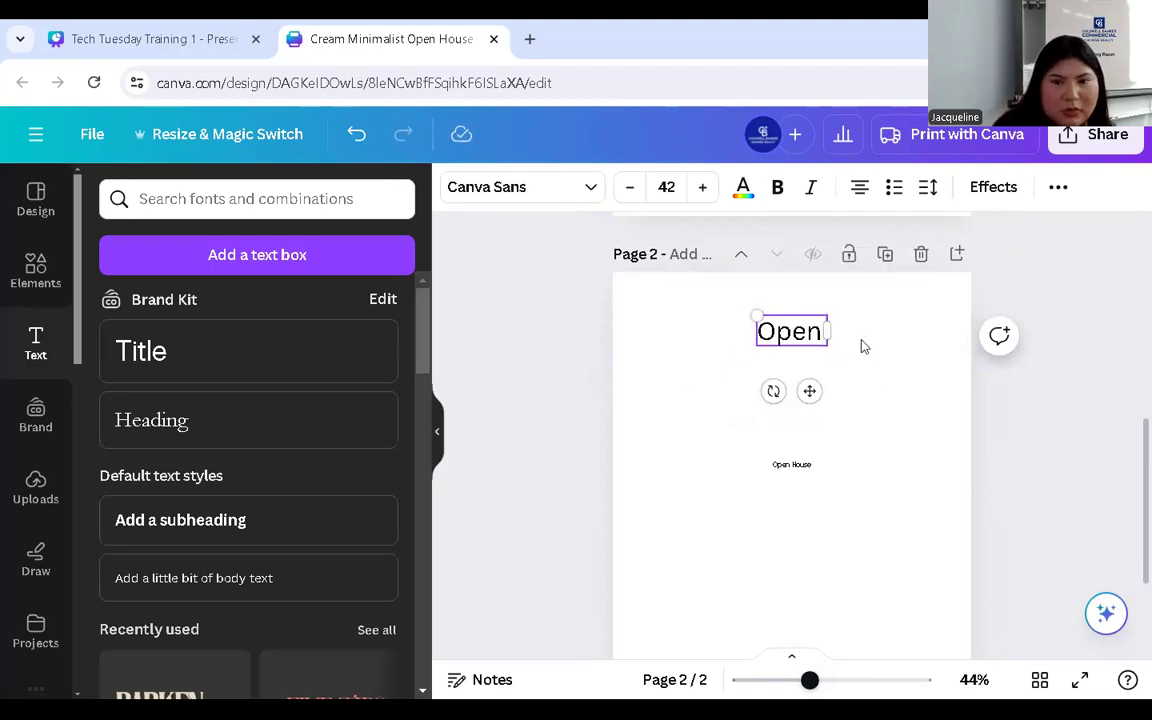
pyautogui.doubleClick(798, 330)
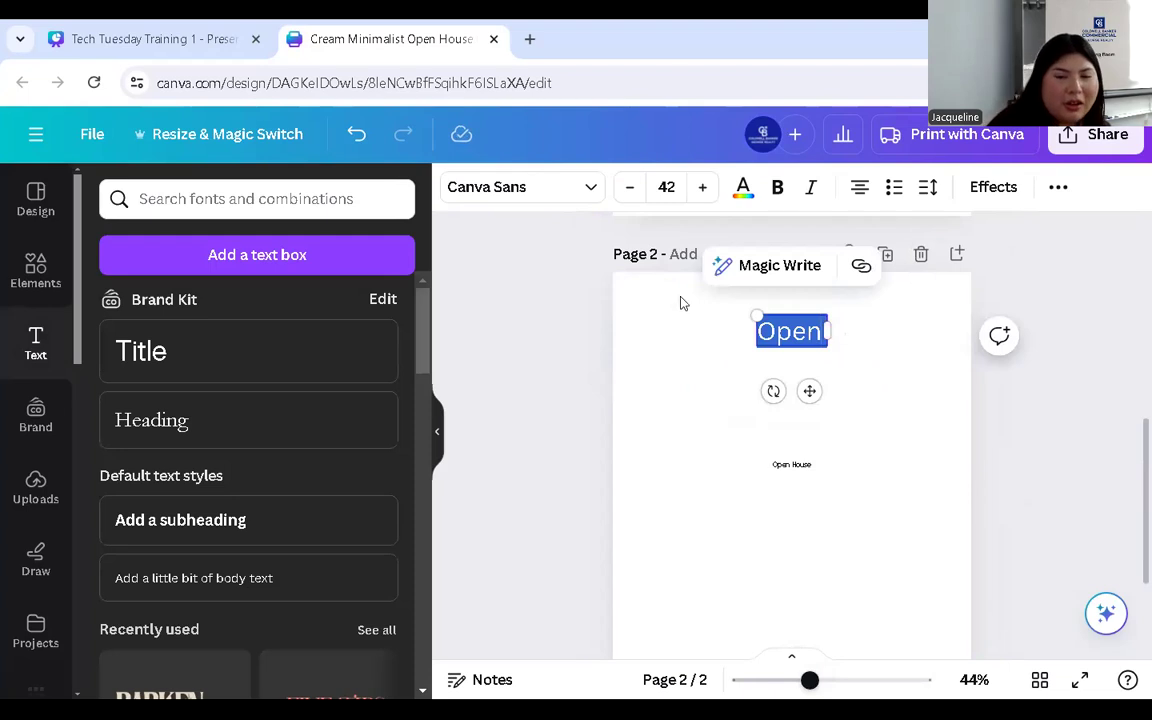
pyautogui.click(586, 189)
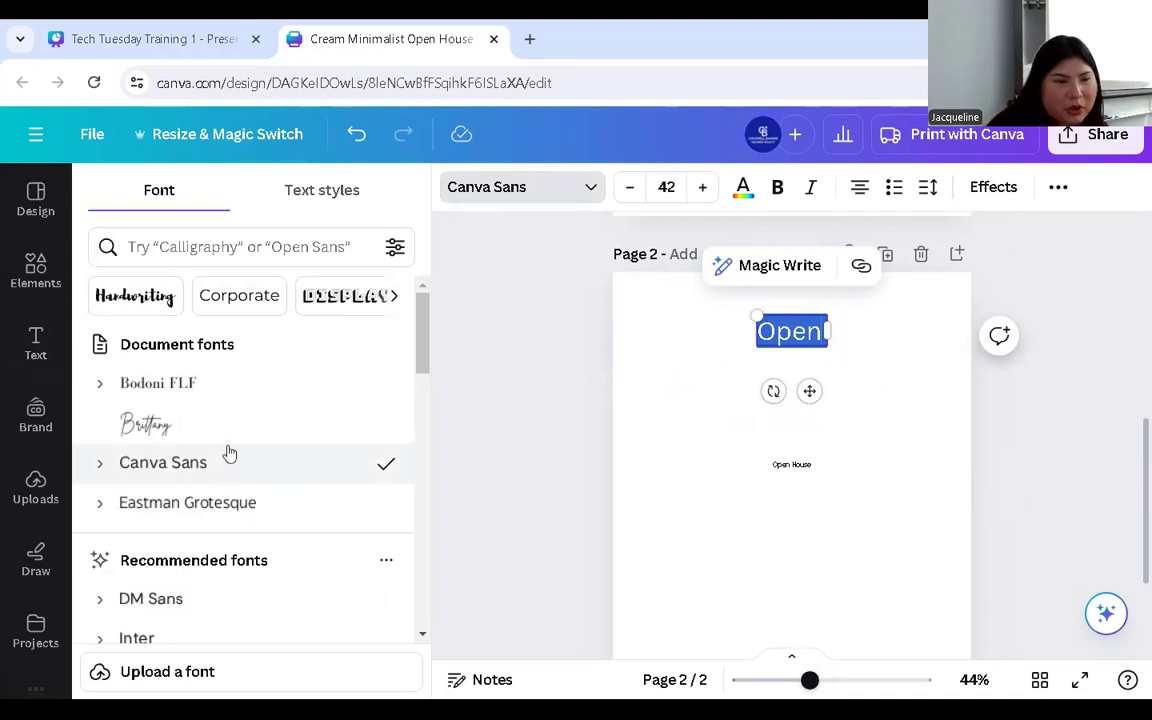
# - Set 'Open' in Alex Brush, enlarge it to about 76.9, and centre it near the top
pyautogui.scroll(-4, 215, 445)
pyautogui.scroll(-2, 220, 424)
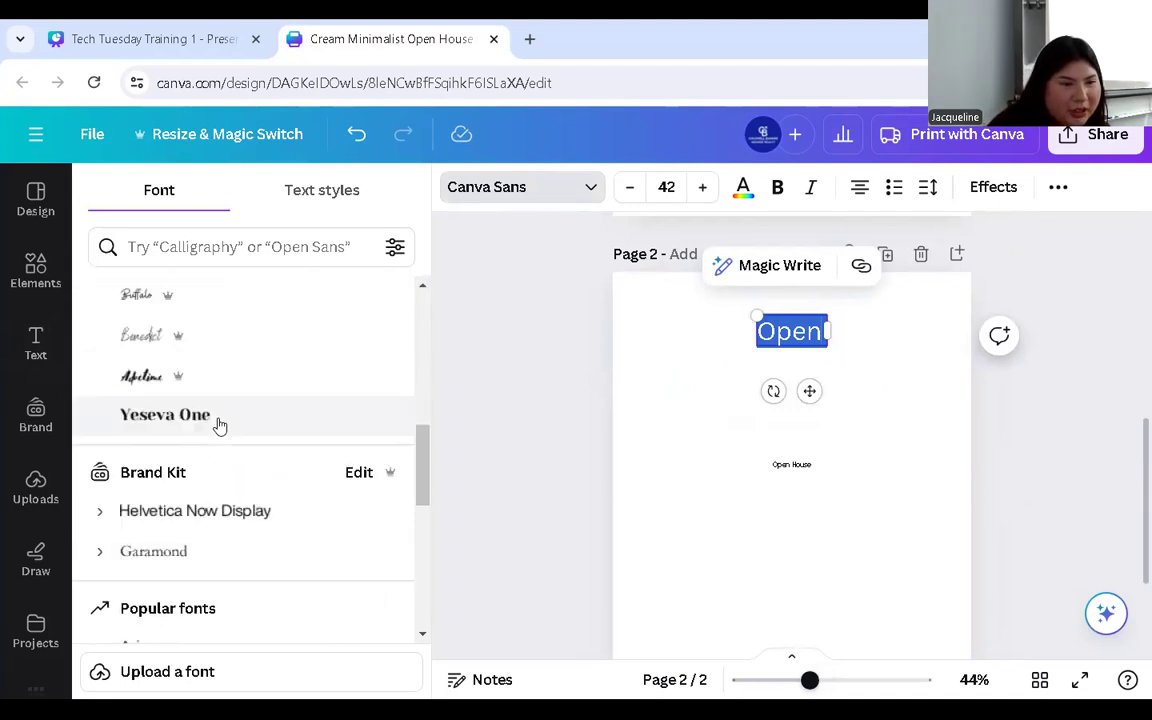
pyautogui.scroll(-1, 267, 458)
pyautogui.scroll(-10, 270, 452)
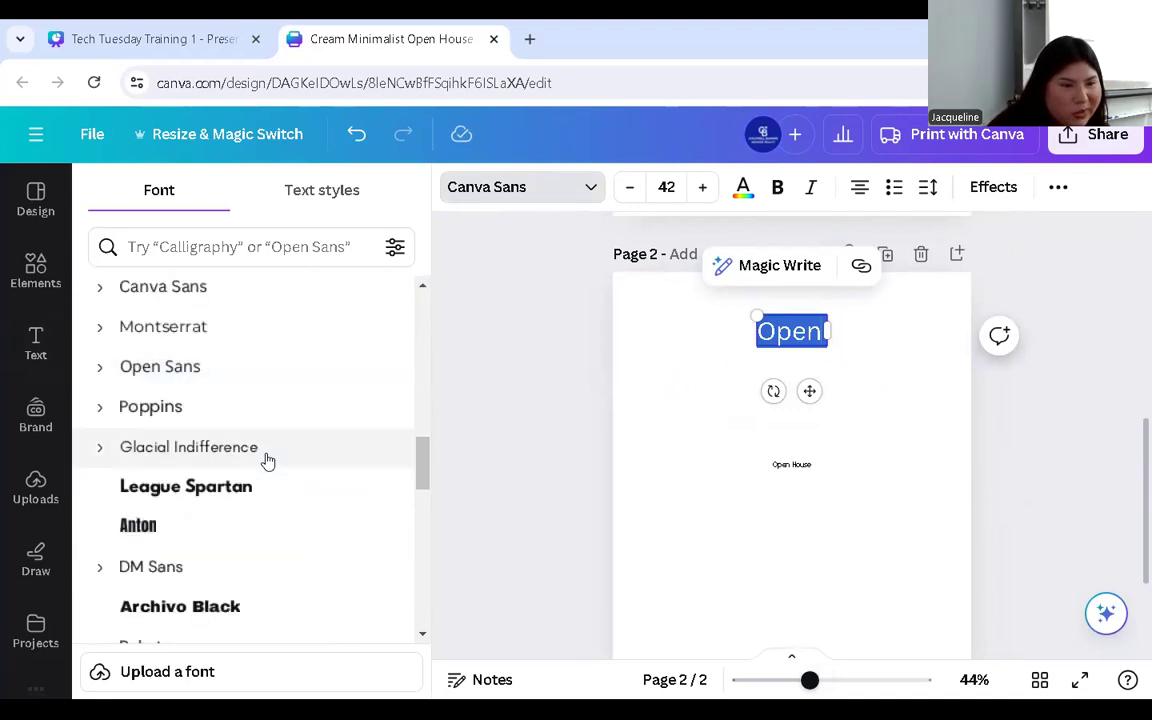
pyautogui.scroll(-9, 275, 448)
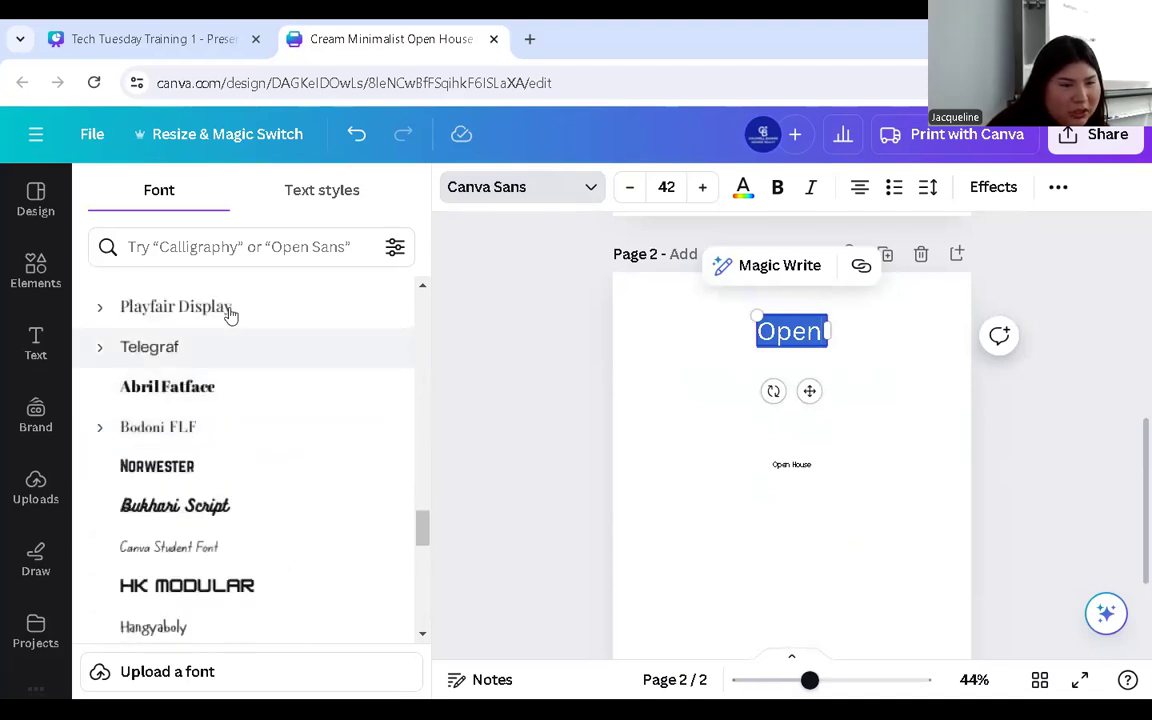
pyautogui.scroll(-5, 229, 412)
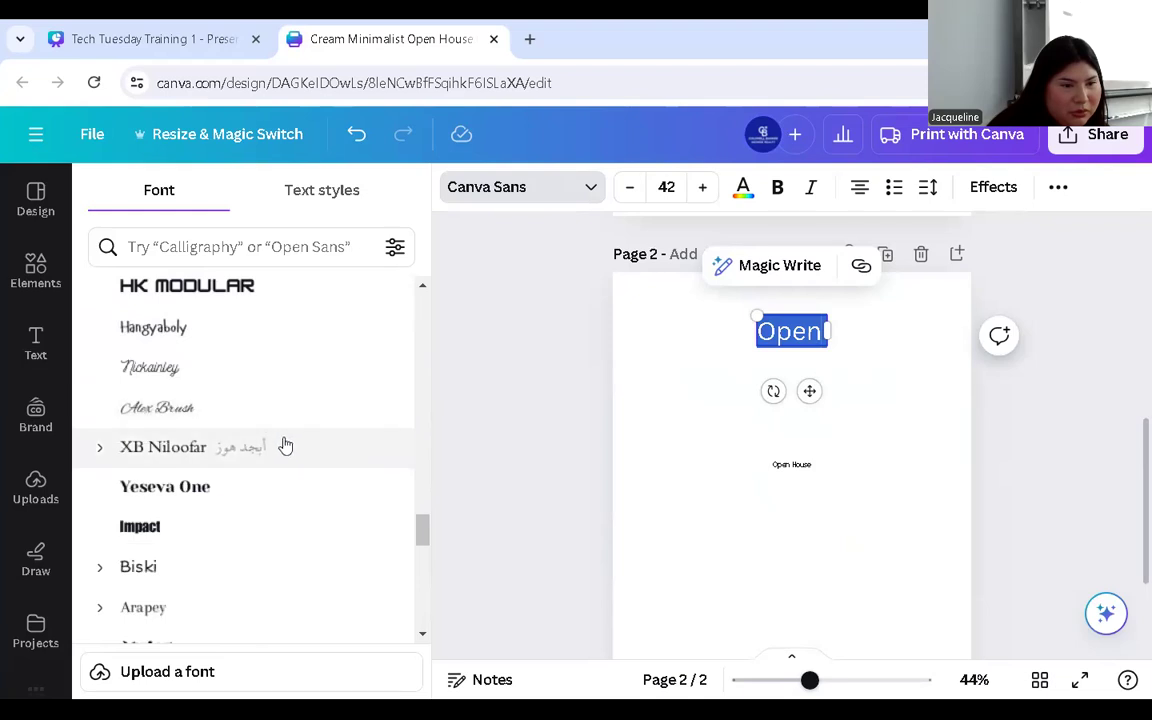
pyautogui.click(206, 407)
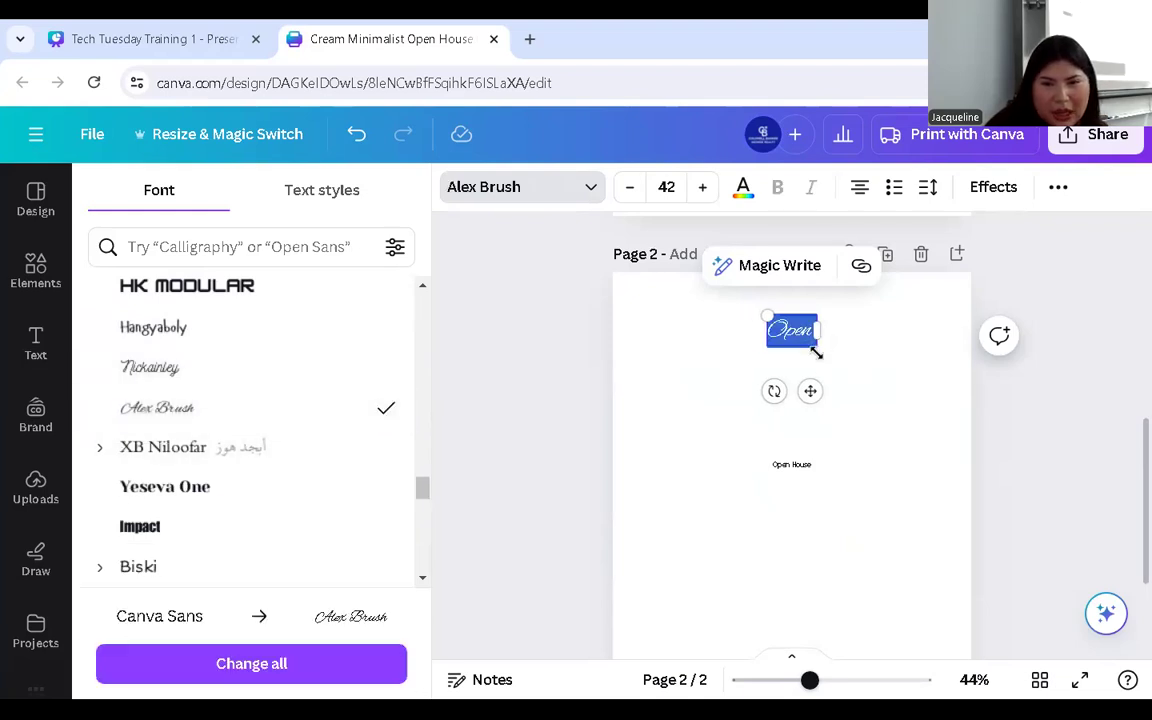
pyautogui.moveTo(822, 350); pyautogui.dragTo(856, 372)
pyautogui.moveTo(823, 413)
pyautogui.mouseDown()
pyautogui.moveTo(800, 393)
pyautogui.moveTo(809, 398)
pyautogui.mouseUp()
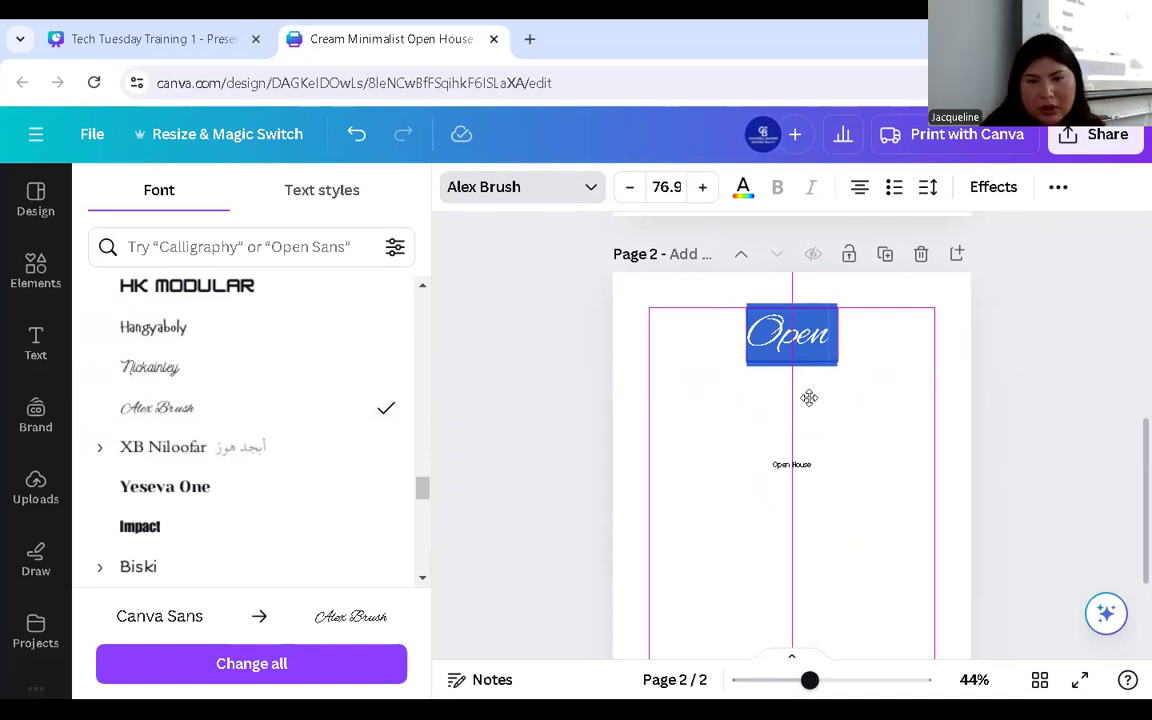
pyautogui.moveTo(809, 398); pyautogui.dragTo(809, 398)
# - Trim the small text to just 'House' and raise its font size to 21
pyautogui.click(791, 466)
pyautogui.click(790, 464)
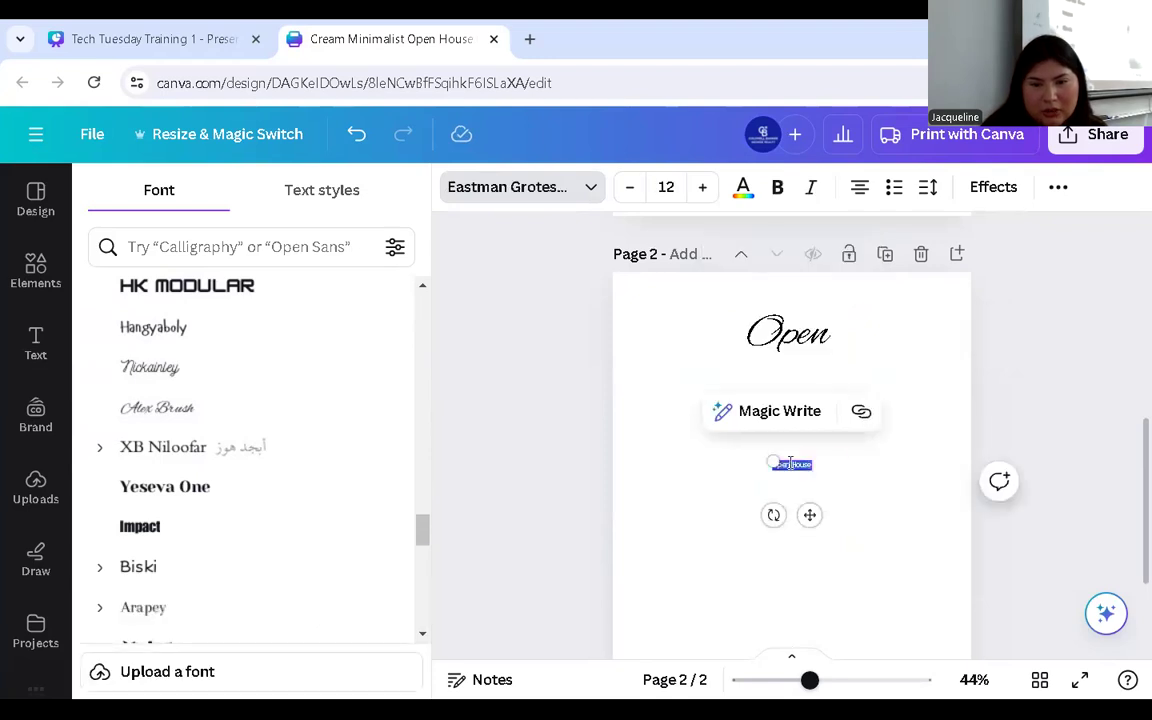
pyautogui.click(798, 470)
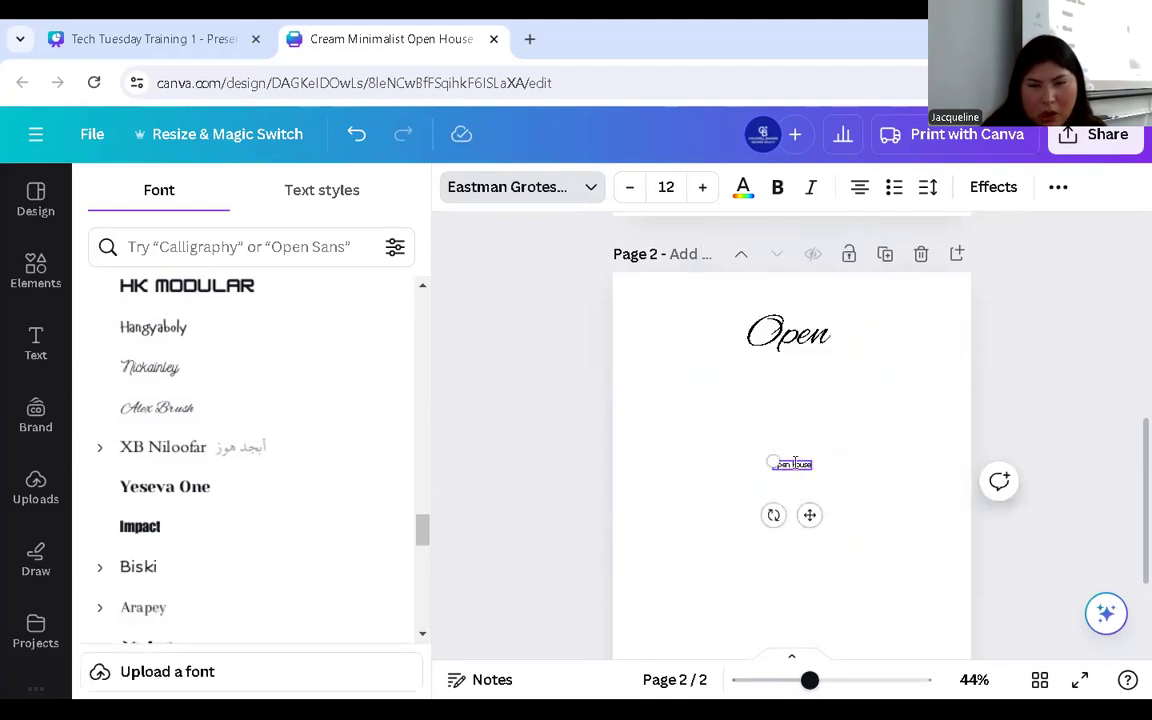
pyautogui.press('BackSpace')
pyautogui.press('BackSpace')
pyautogui.press('BackSpace')
pyautogui.press('BackSpace')
pyautogui.press('BackSpace')
pyautogui.press('BackSpace')
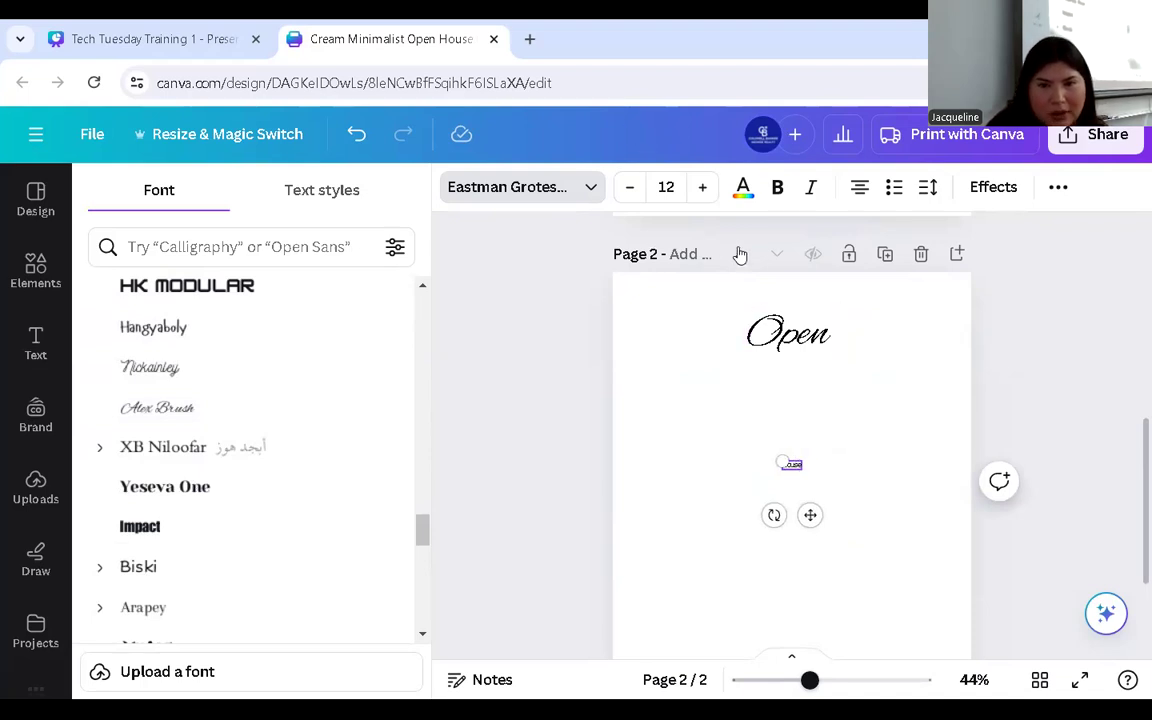
pyautogui.click(702, 188)
pyautogui.click(702, 188)
pyautogui.click(702, 188)
pyautogui.click(702, 188)
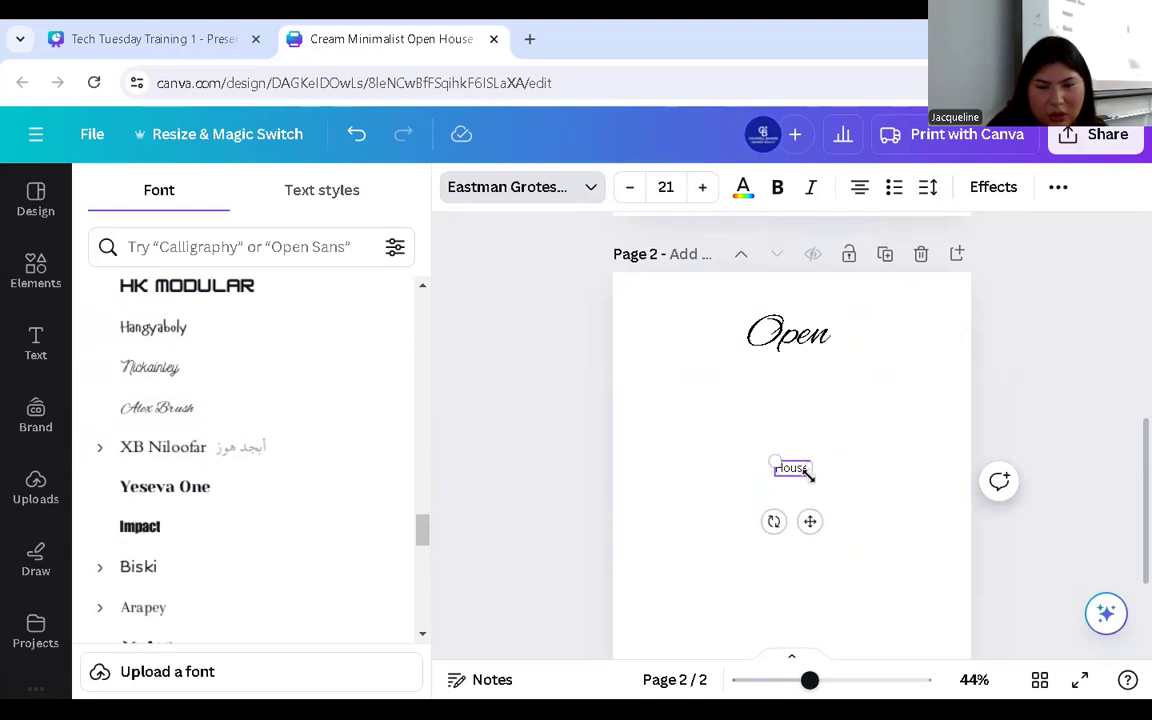
# - Scale 'House' to about 38.4, centre it beneath 'Open', and make it bold
pyautogui.moveTo(808, 475); pyautogui.dragTo(861, 512)
pyautogui.moveTo(817, 463); pyautogui.dragTo(802, 419)
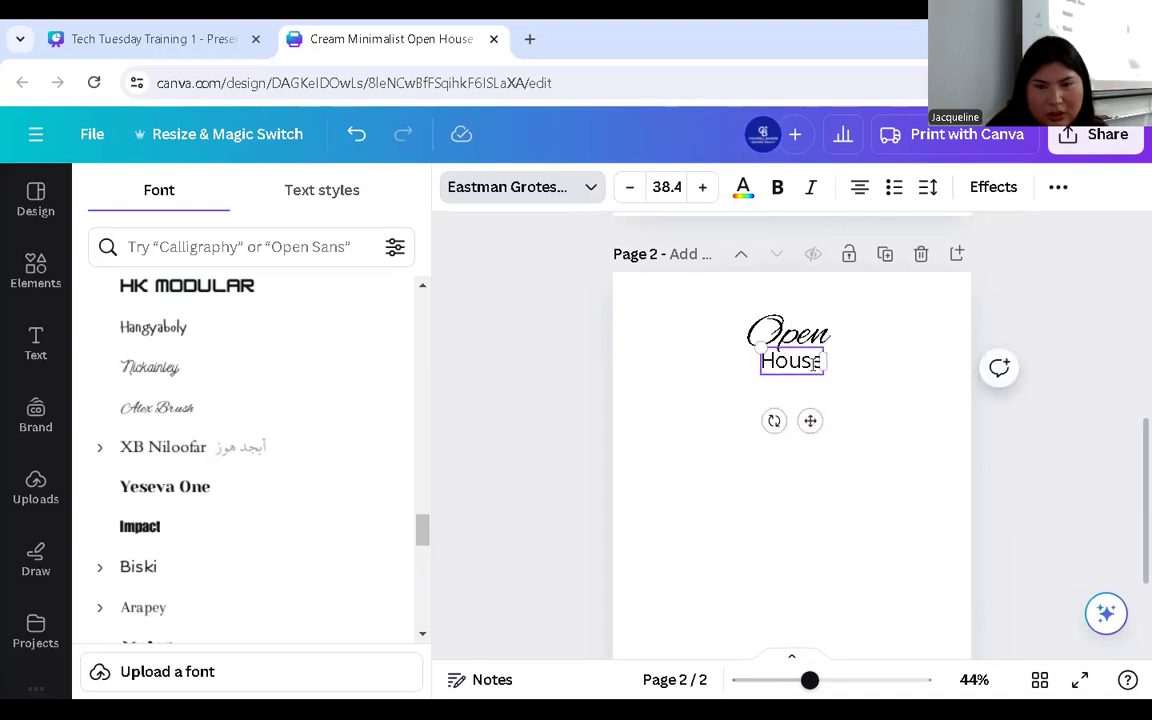
pyautogui.doubleClick(805, 360)
pyautogui.click(778, 188)
pyautogui.press('Escape')
pyautogui.click(612, 342)
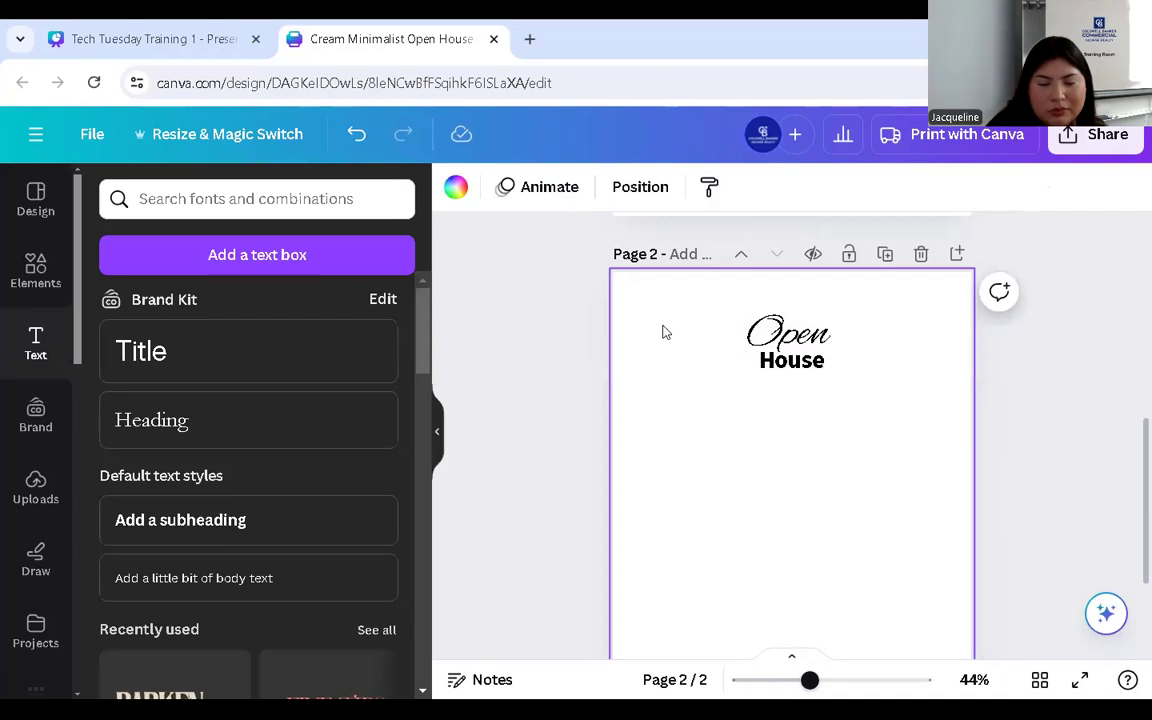
# - Apply the dark navy brand swatch to the script 'Open' and then the bold 'House'
pyautogui.doubleClick(805, 338)
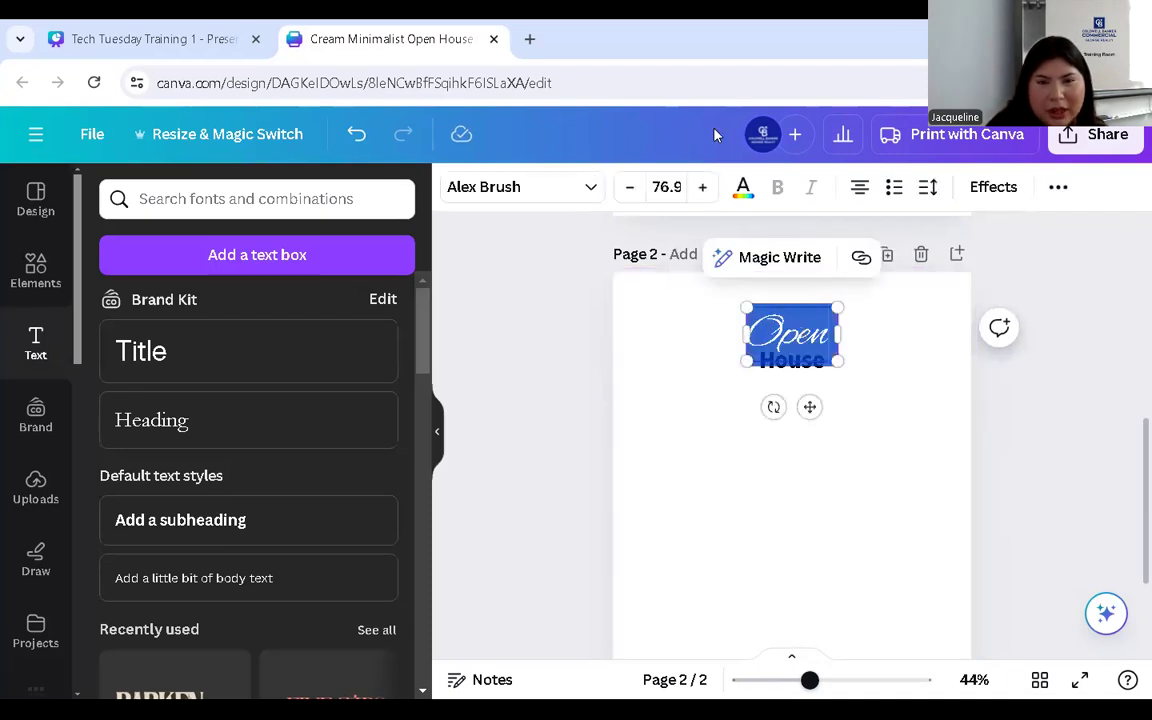
pyautogui.click(743, 187)
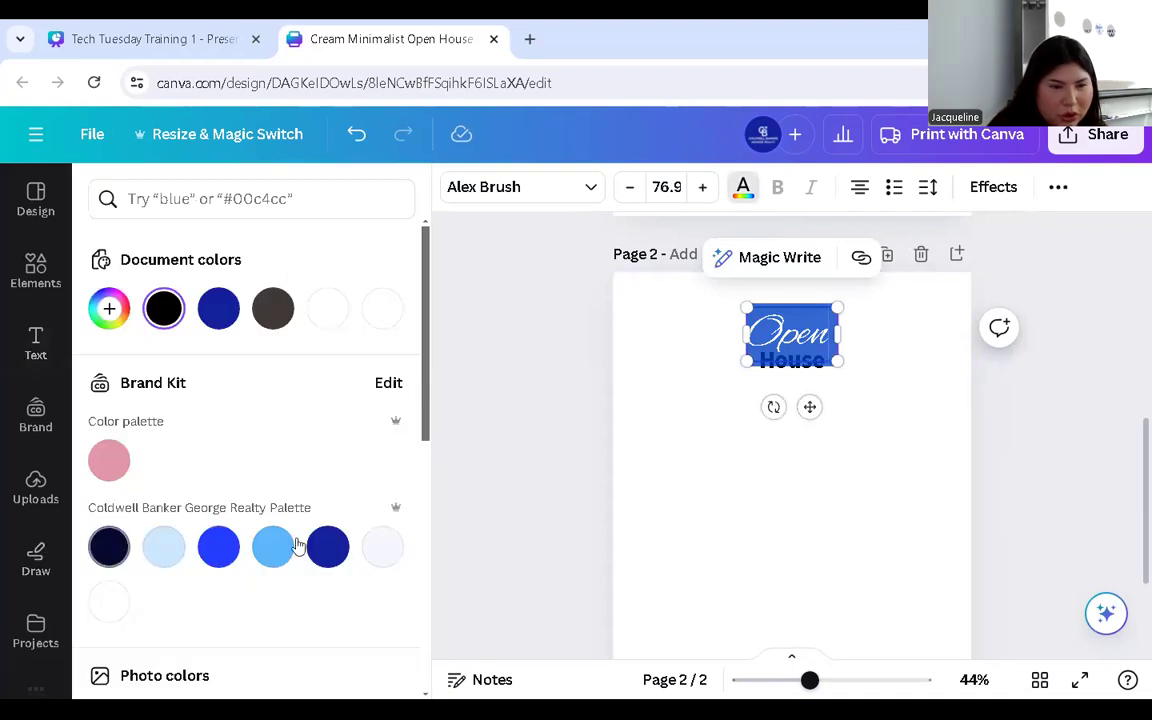
pyautogui.click(327, 545)
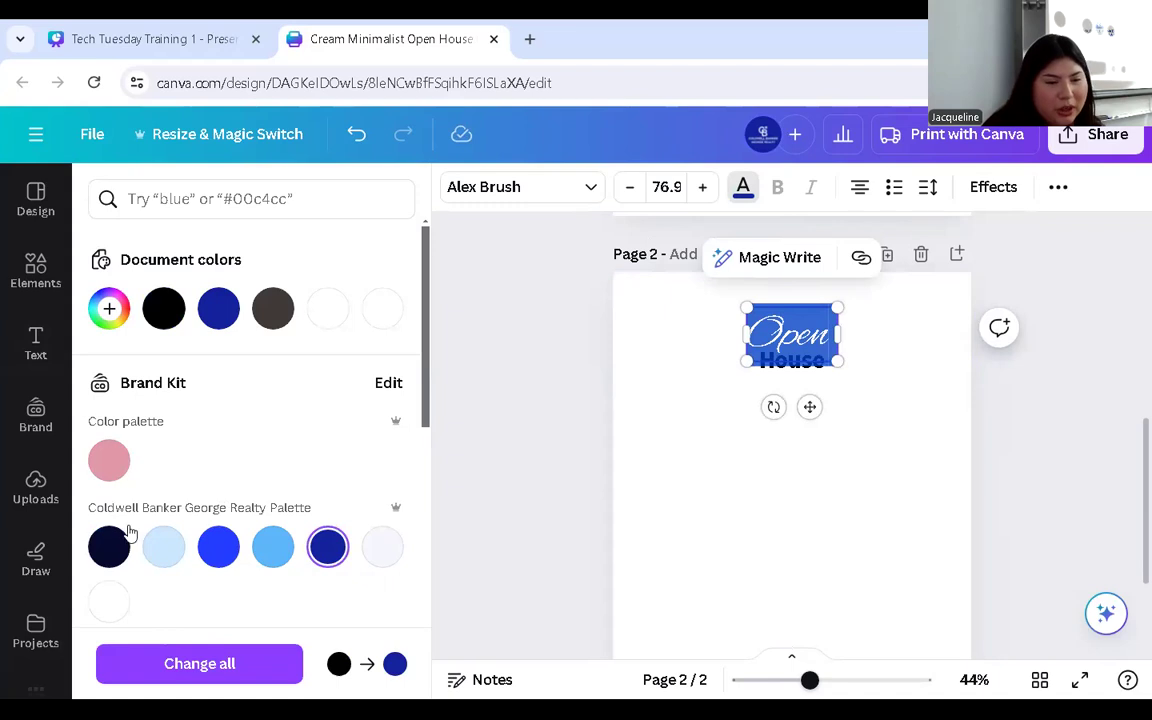
pyautogui.click(675, 378)
pyautogui.click(790, 362)
pyautogui.doubleClick(790, 366)
pyautogui.click(745, 189)
pyautogui.click(319, 546)
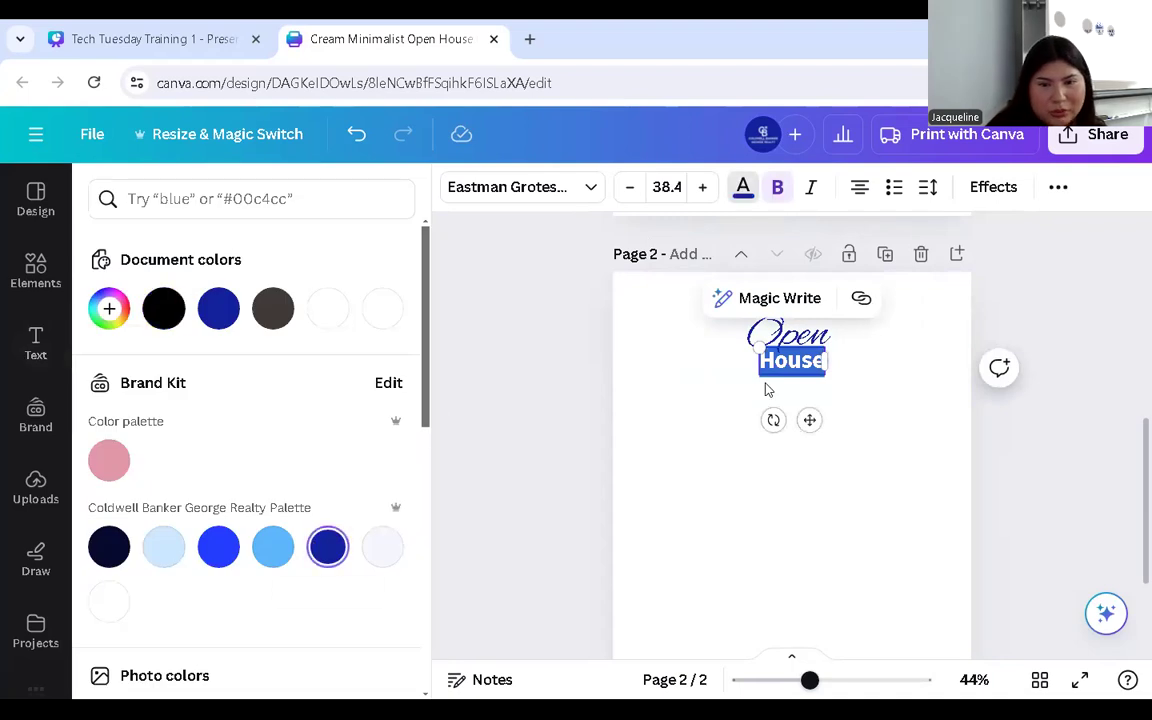
pyautogui.click(722, 424)
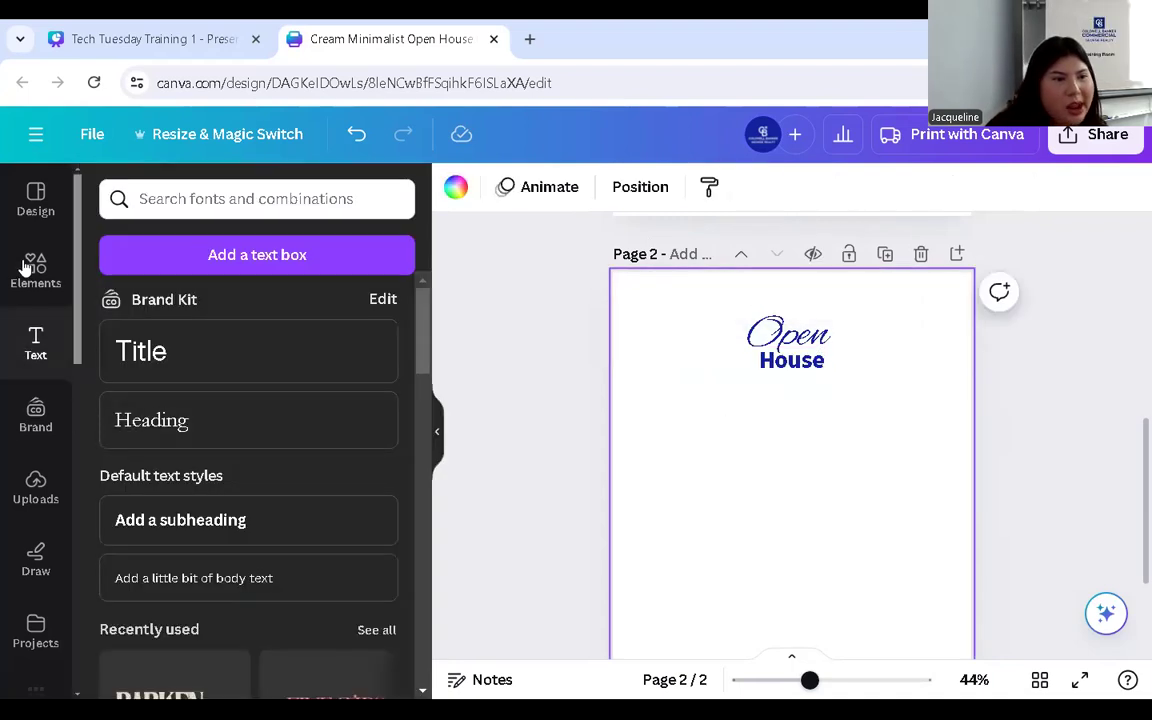
# - Add the hillside house photo from Uploads to page 2, enlarged and moved up toward the title
pyautogui.click(35, 485)
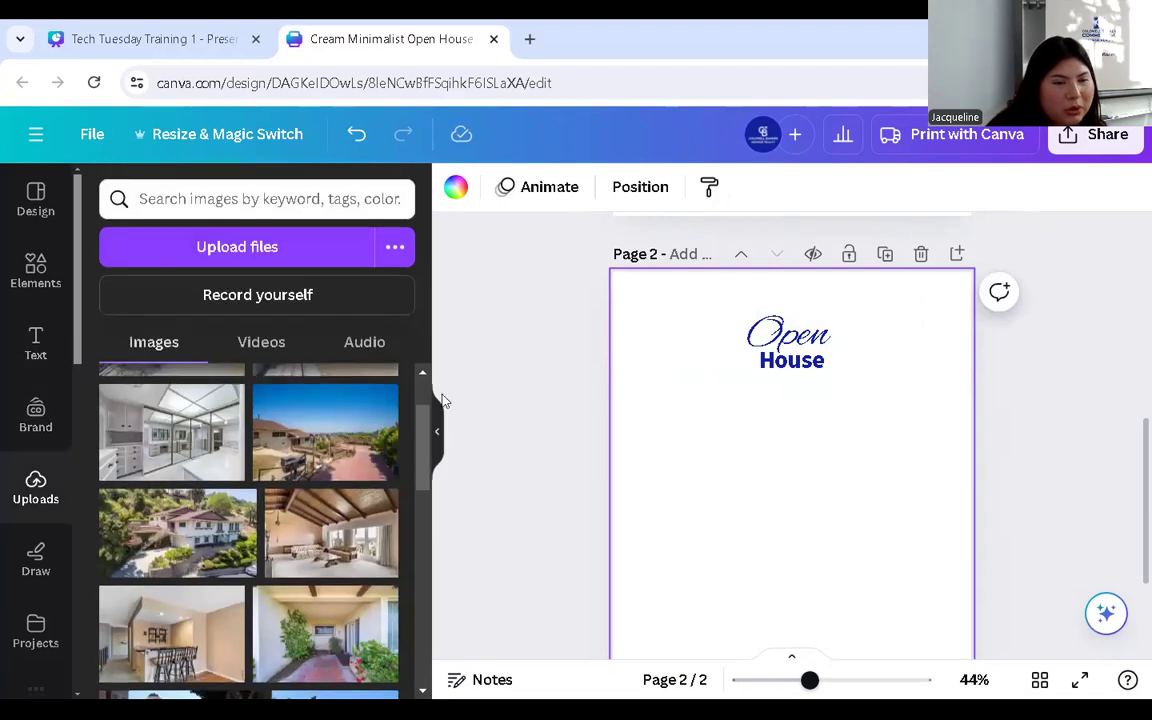
pyautogui.scroll(-2, 232, 551)
pyautogui.scroll(-1, 232, 551)
pyautogui.scroll(3, 236, 548)
pyautogui.scroll(-3, 238, 545)
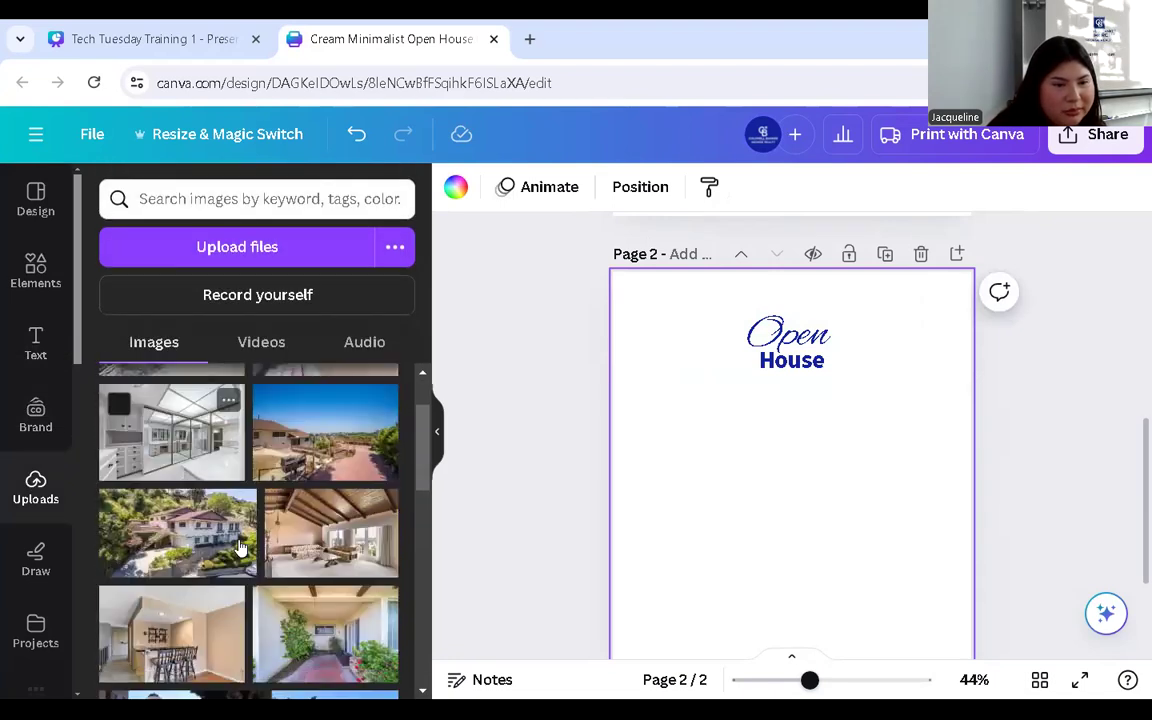
pyautogui.click(190, 440)
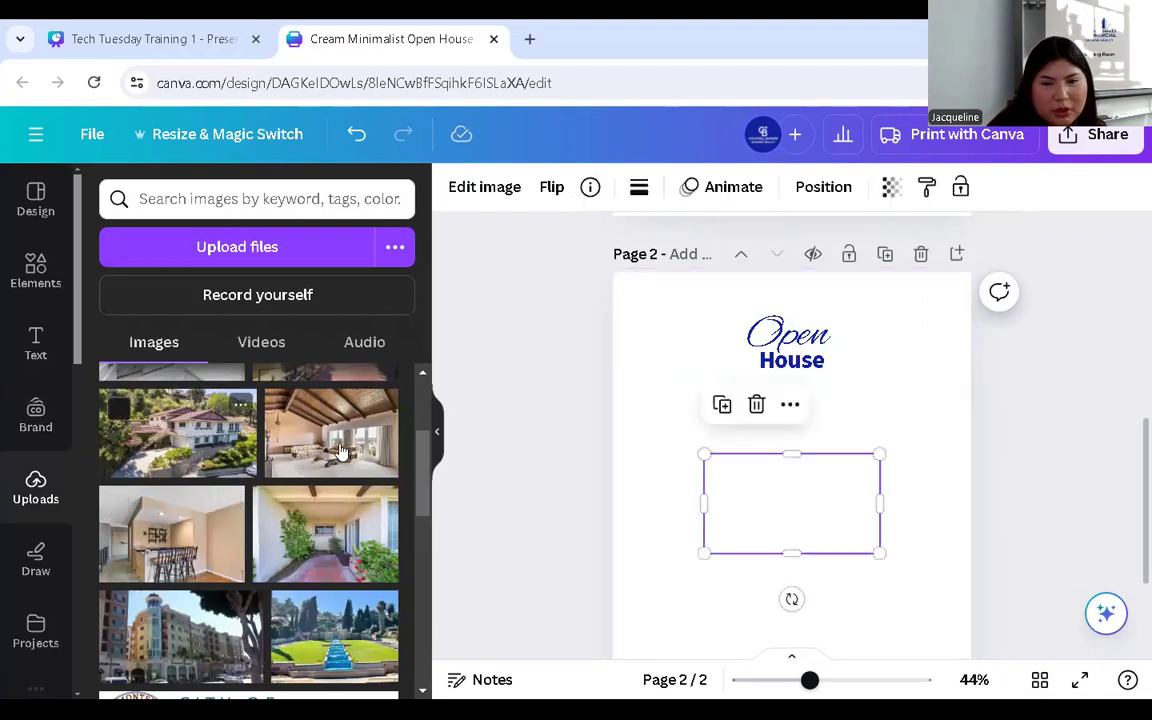
pyautogui.moveTo(877, 551); pyautogui.dragTo(946, 589)
pyautogui.moveTo(867, 522); pyautogui.dragTo(835, 453)
# - Crop the photo's sides, top and bottom, then enlarge and centre it beneath the title
pyautogui.moveTo(678, 452); pyautogui.dragTo(705, 452)
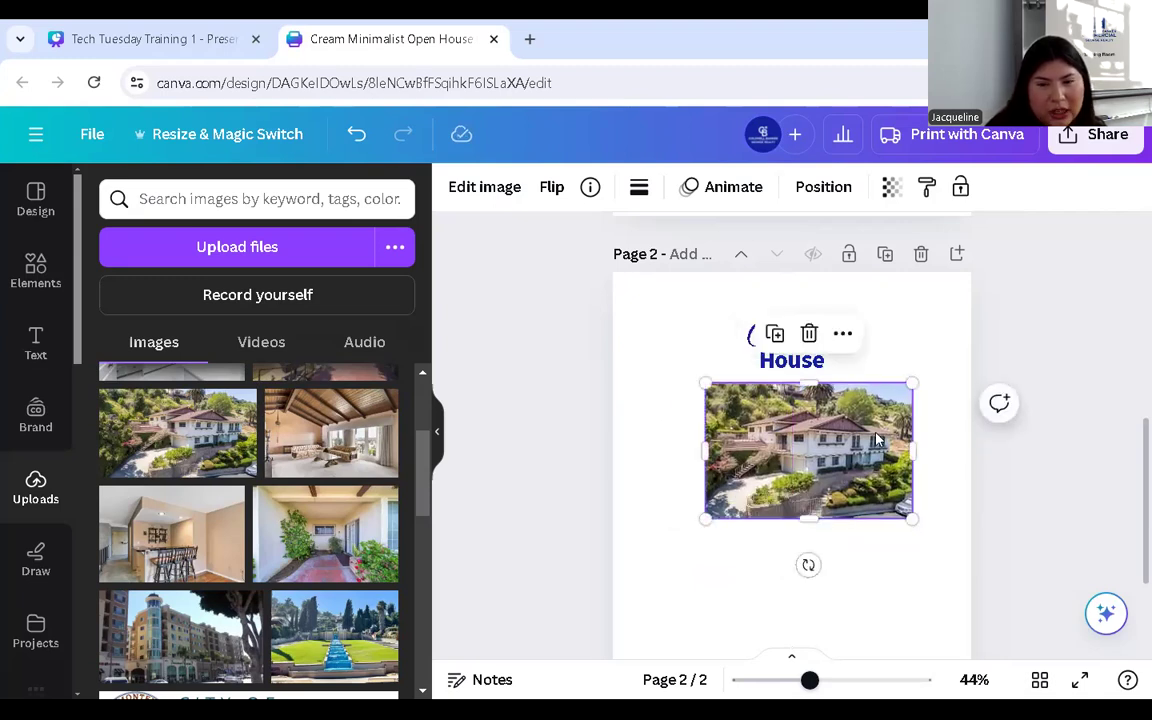
pyautogui.moveTo(911, 455); pyautogui.dragTo(903, 452)
pyautogui.moveTo(835, 512); pyautogui.dragTo(835, 502)
pyautogui.moveTo(821, 384); pyautogui.dragTo(821, 396)
pyautogui.moveTo(828, 471); pyautogui.dragTo(815, 449)
pyautogui.moveTo(897, 489); pyautogui.dragTo(935, 520)
pyautogui.moveTo(878, 448); pyautogui.dragTo(851, 456)
pyautogui.scroll(-3, 784, 532)
pyautogui.scroll(2, 805, 514)
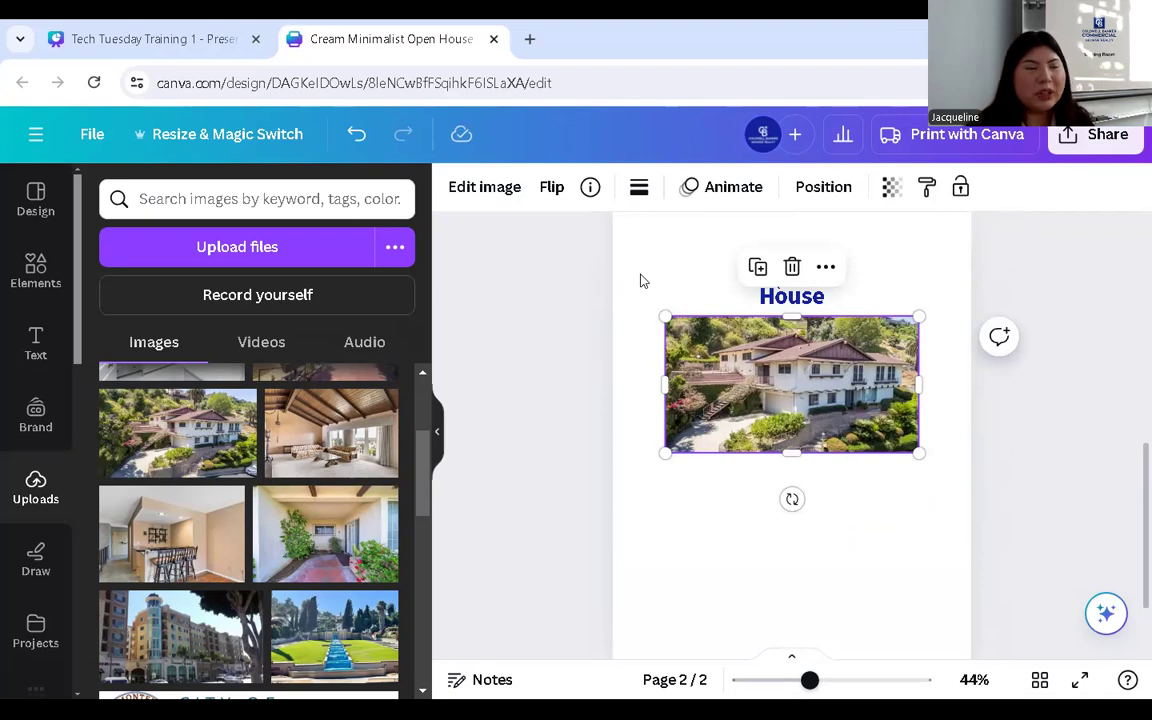
# - Duplicate page 2 as a new page 3
pyautogui.scroll(2, 898, 323)
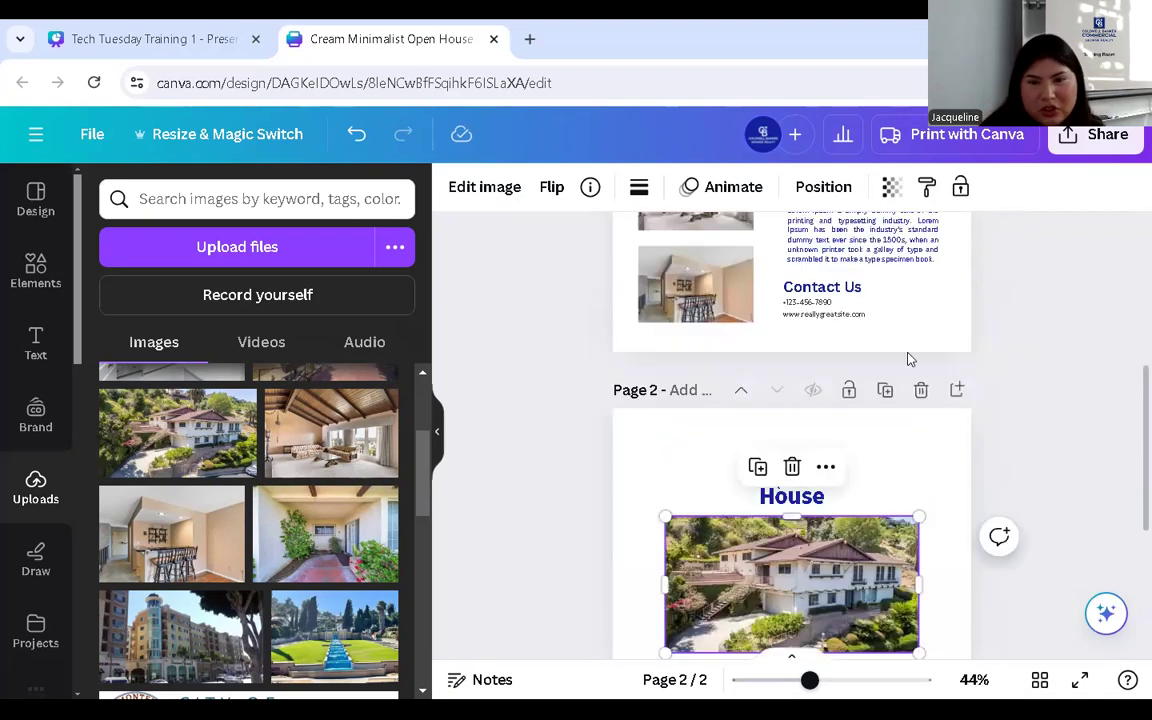
pyautogui.click(884, 391)
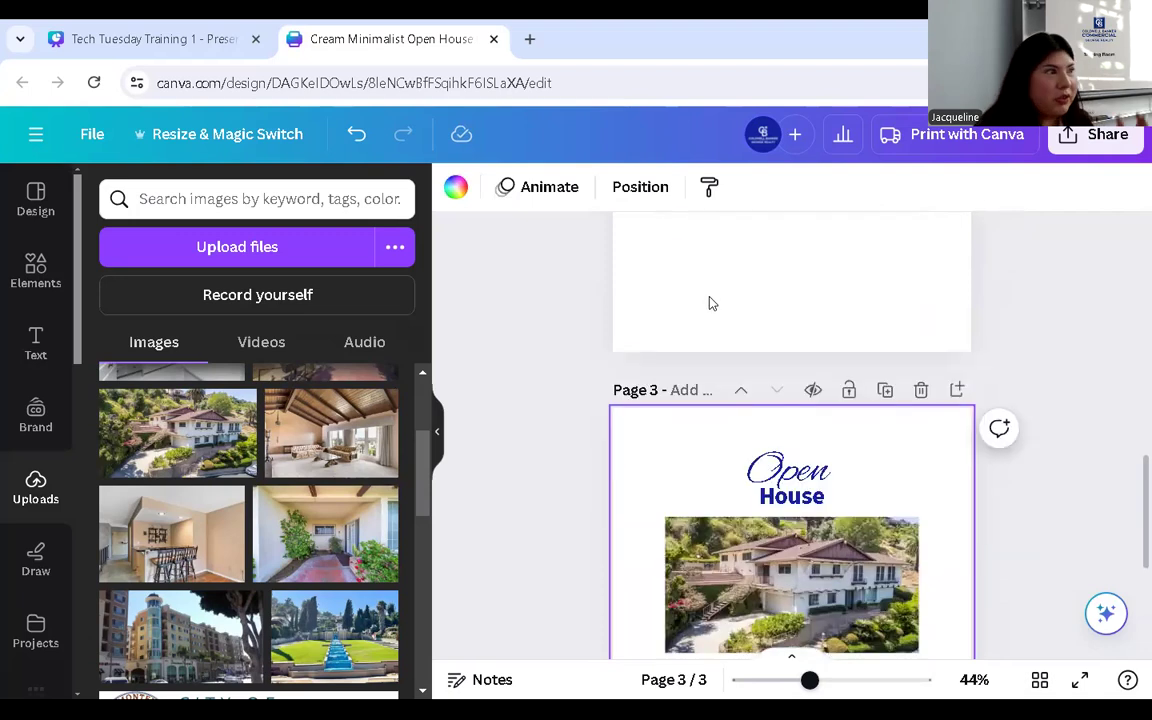
pyautogui.scroll(-1, 870, 470)
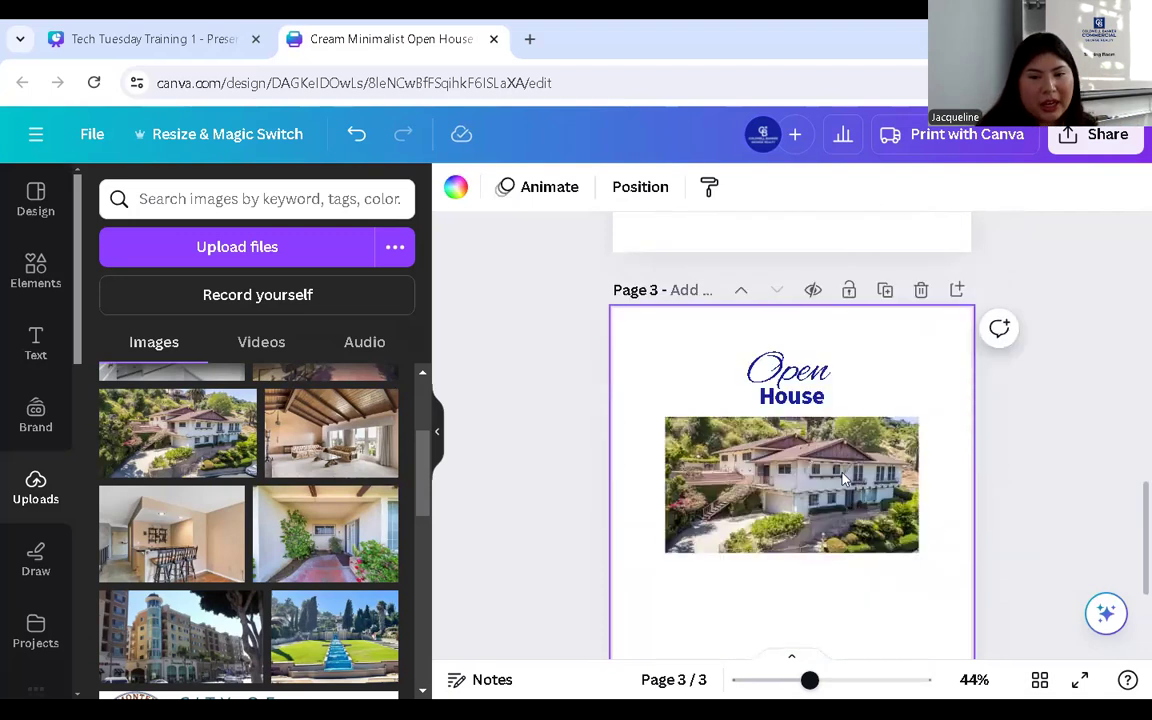
pyautogui.scroll(5, 884, 408)
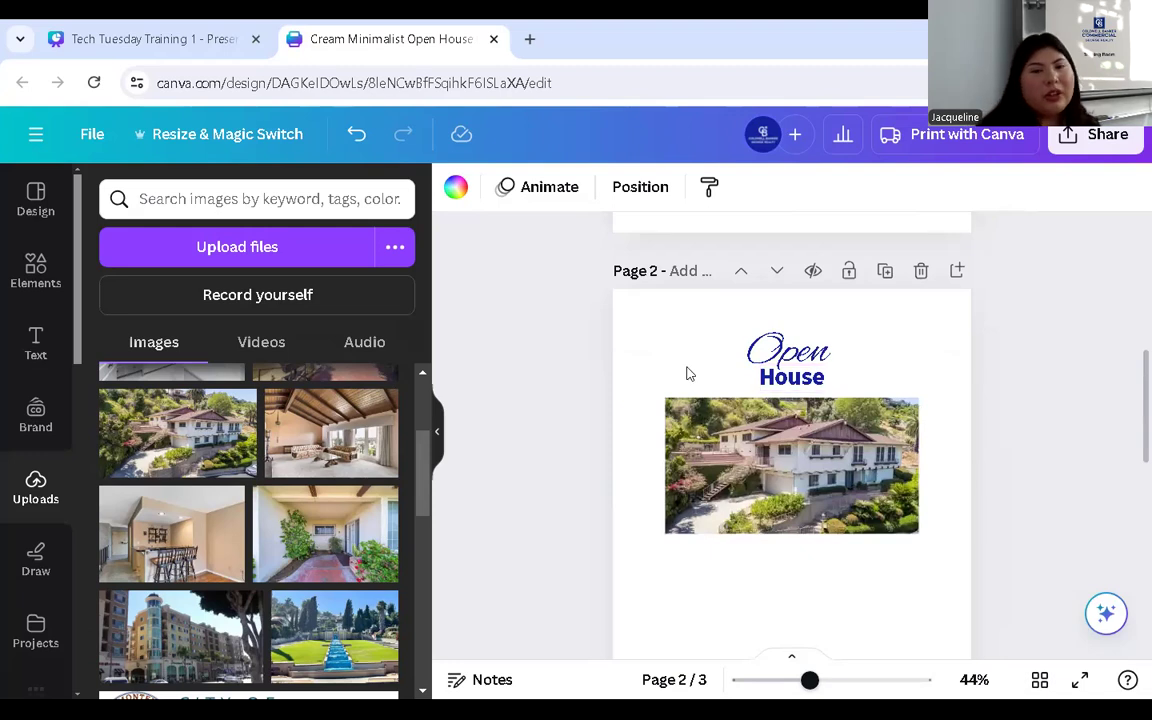
pyautogui.scroll(-5, 815, 330)
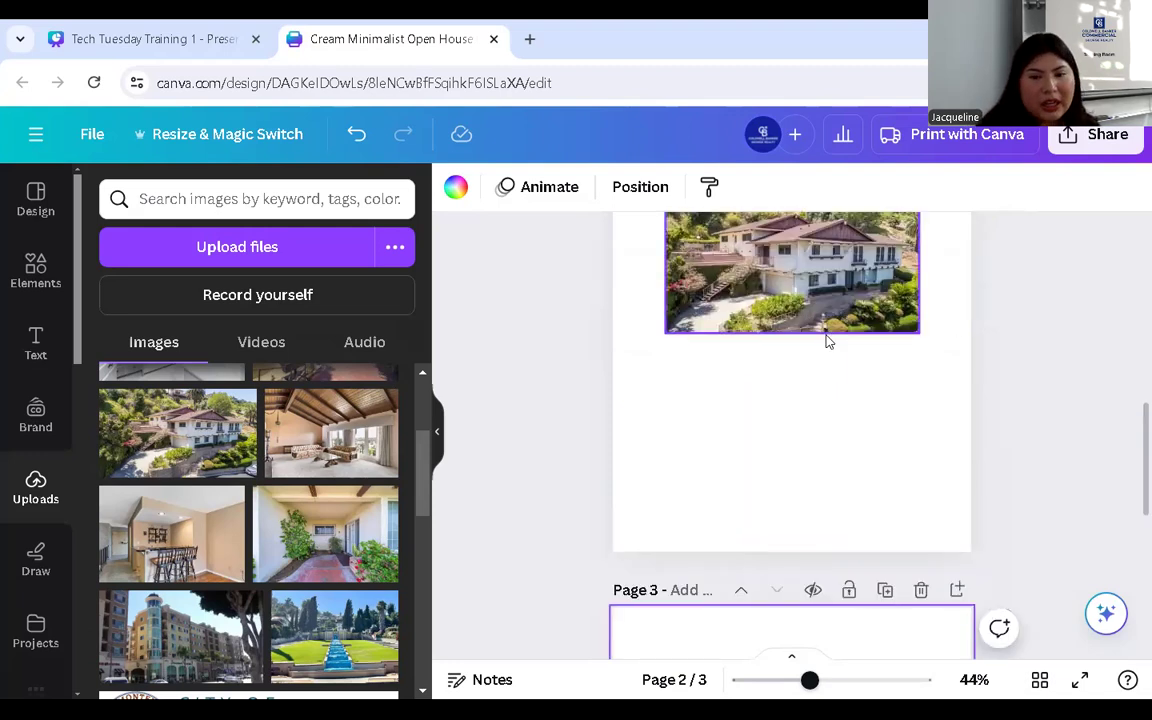
# - On page 3, colour both title words 'Open' and 'House' light blue
pyautogui.click(800, 367)
pyautogui.click(800, 367)
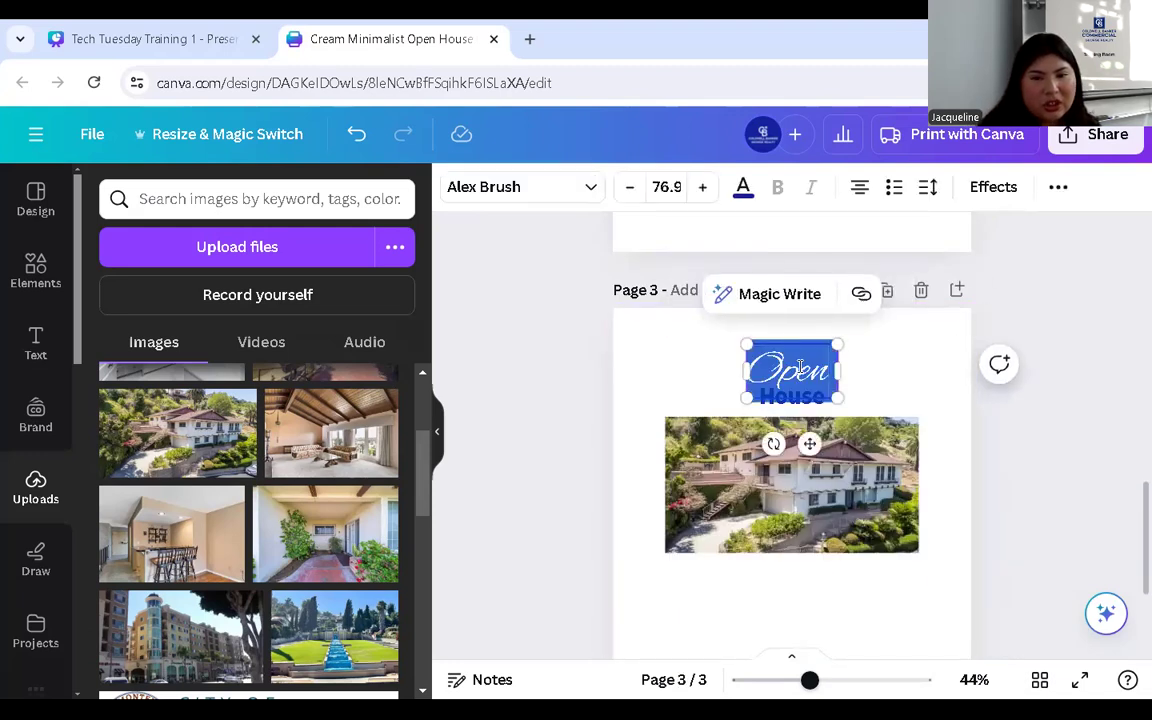
pyautogui.click(743, 190)
pyautogui.click(162, 546)
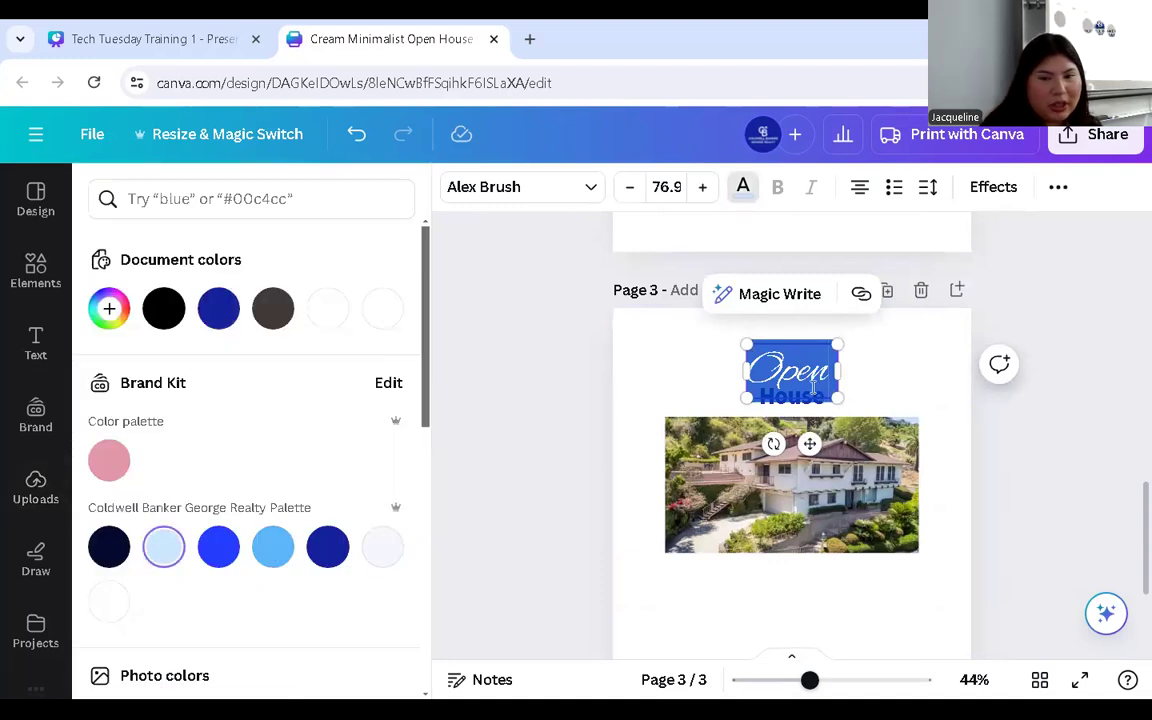
pyautogui.click(910, 374)
pyautogui.doubleClick(791, 396)
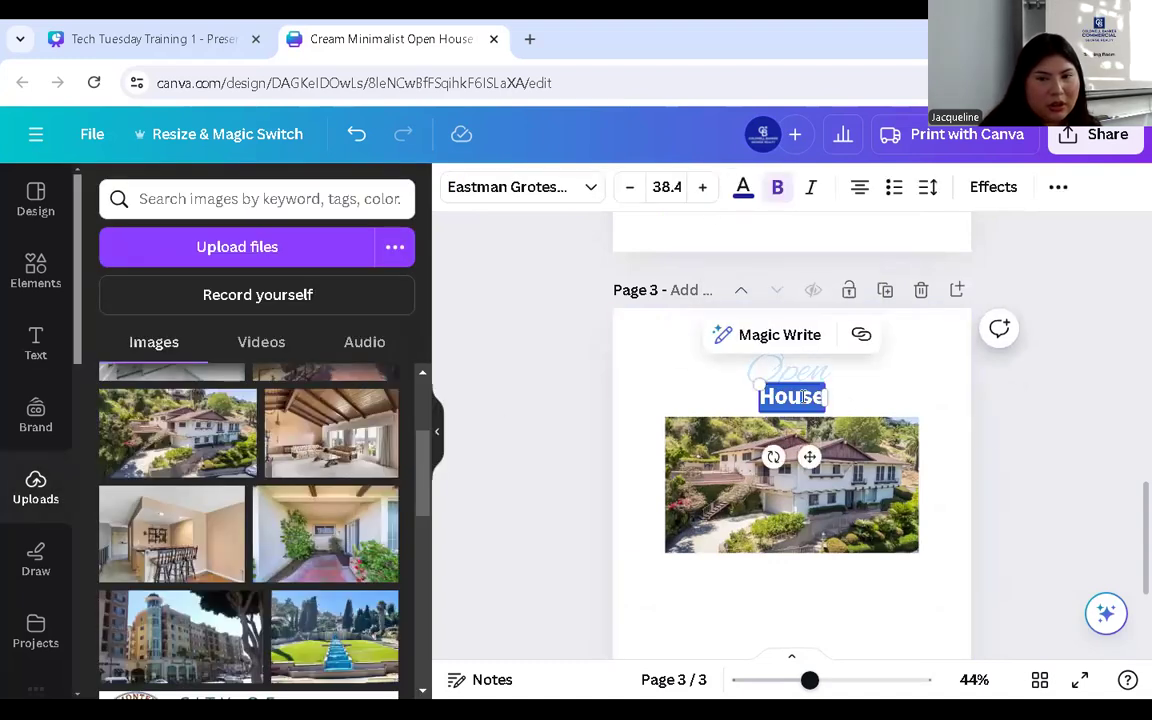
pyautogui.click(743, 187)
pyautogui.click(164, 601)
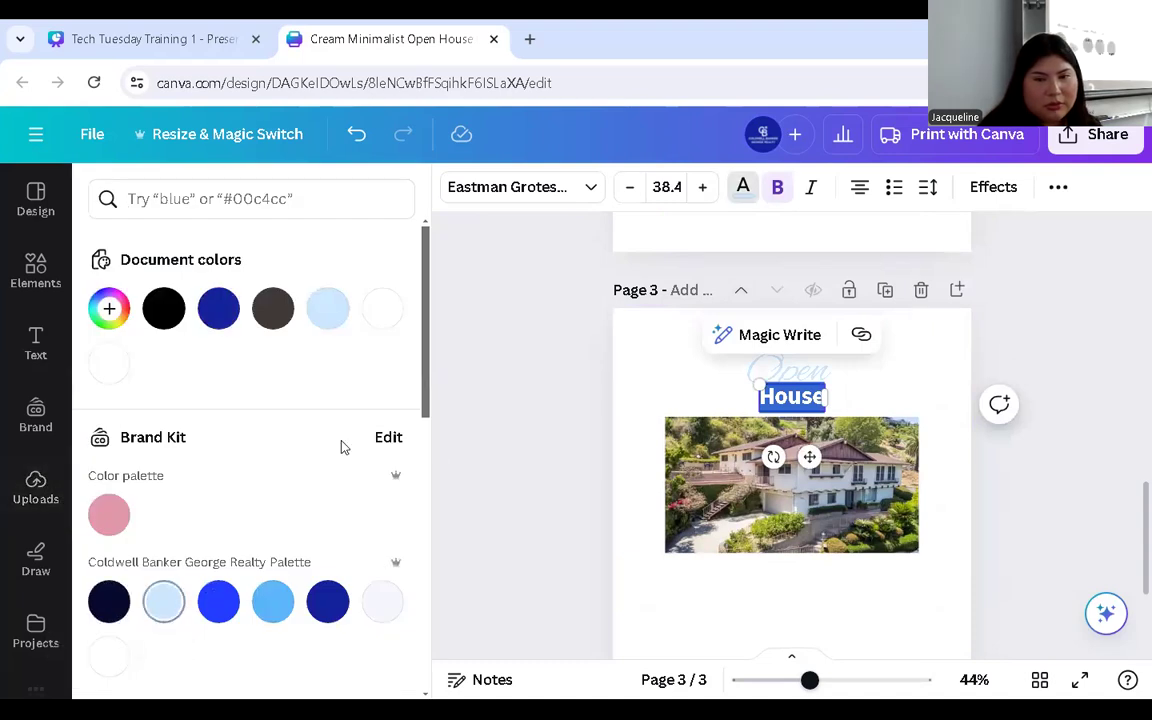
pyautogui.click(655, 387)
pyautogui.scroll(5, 657, 380)
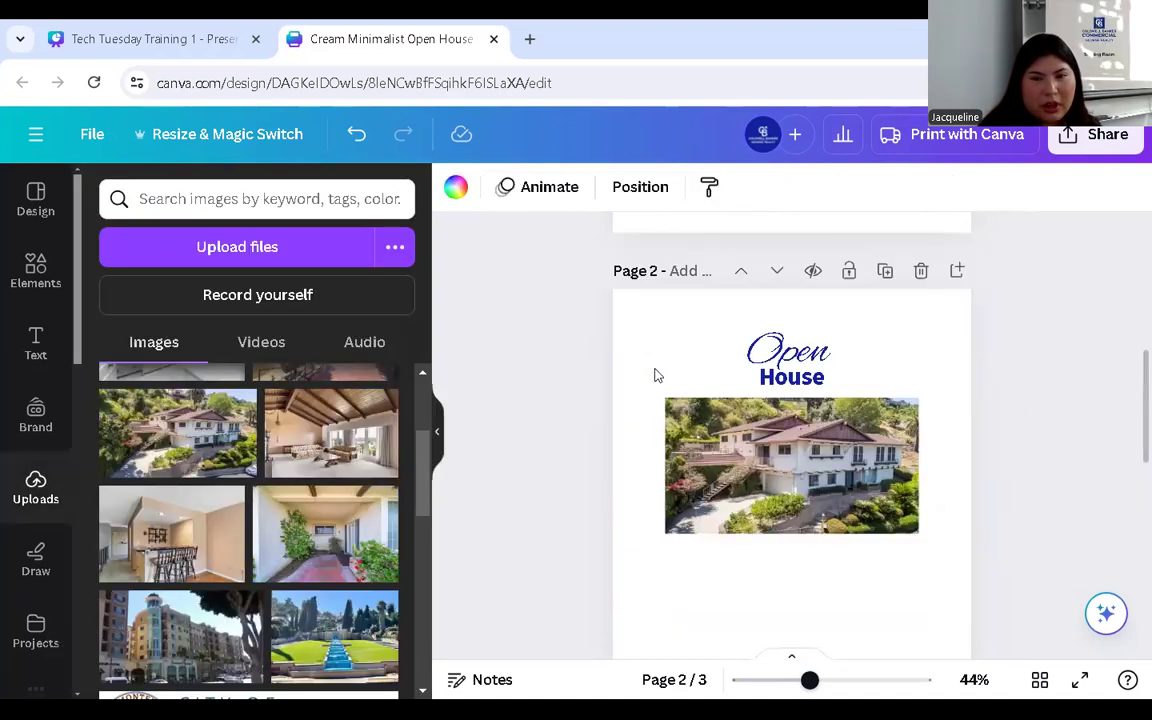
# - Add the kitchen and living-room photos as shrunken thumbnails below the house photo
pyautogui.scroll(-5, 812, 378)
pyautogui.scroll(4, 818, 388)
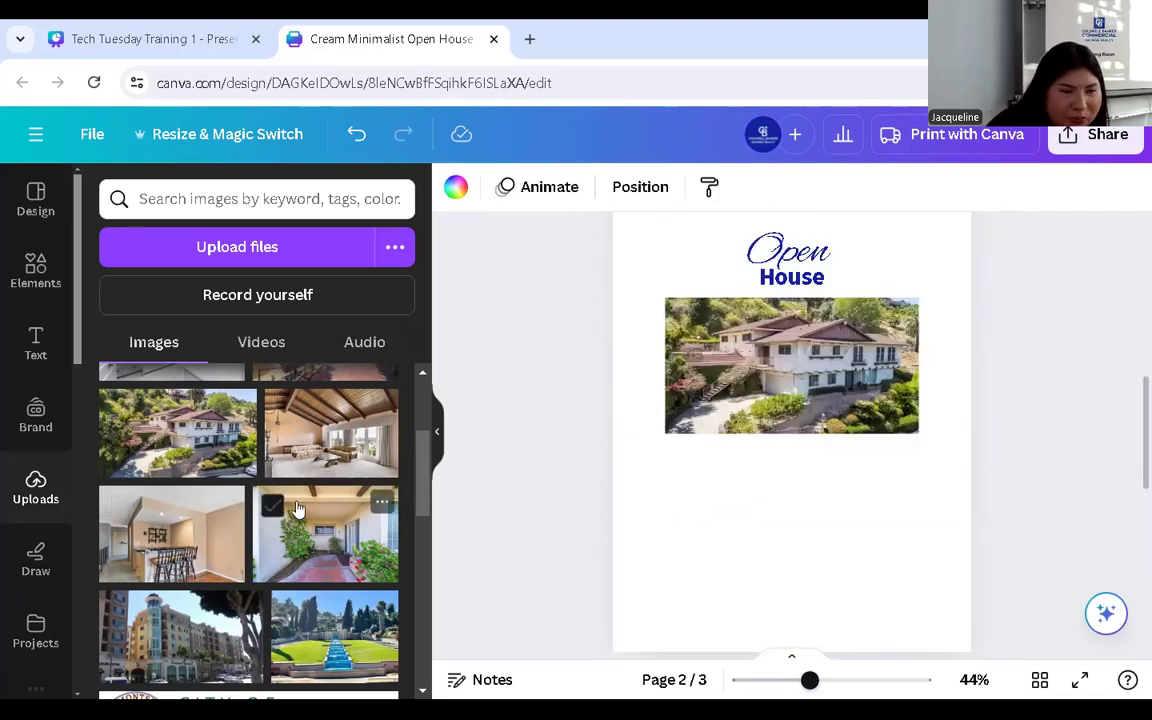
pyautogui.scroll(-2, 713, 513)
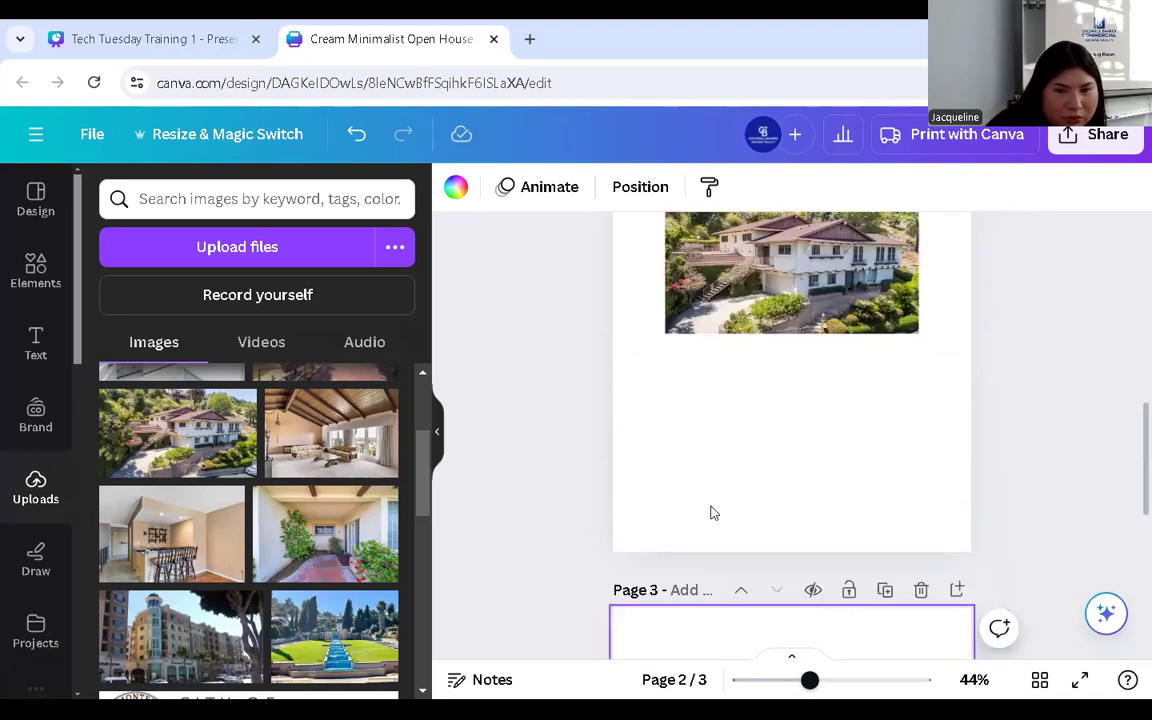
pyautogui.click(171, 534)
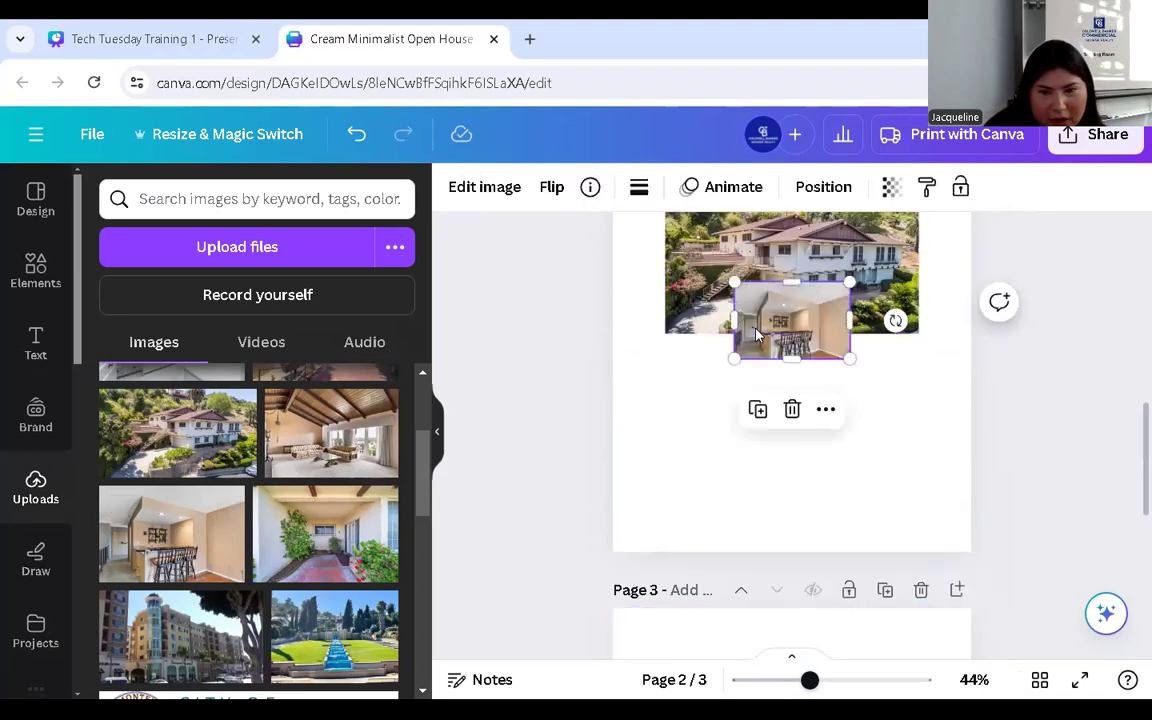
pyautogui.moveTo(767, 345); pyautogui.dragTo(682, 422)
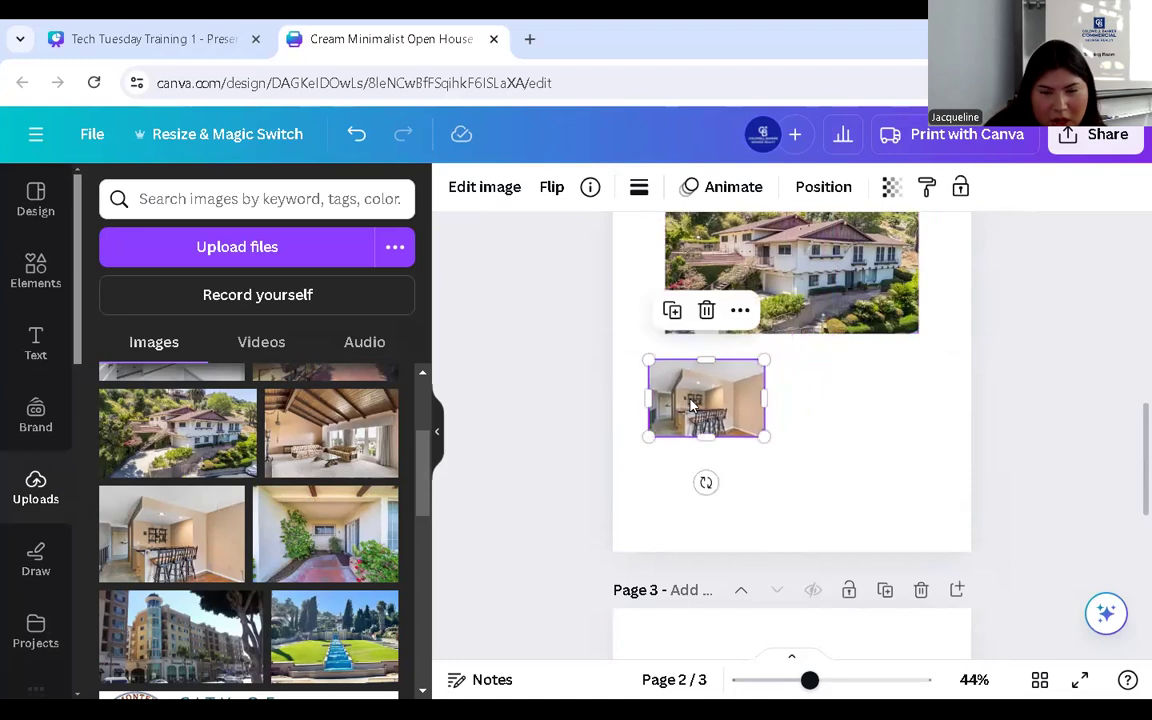
pyautogui.moveTo(763, 433); pyautogui.dragTo(695, 390)
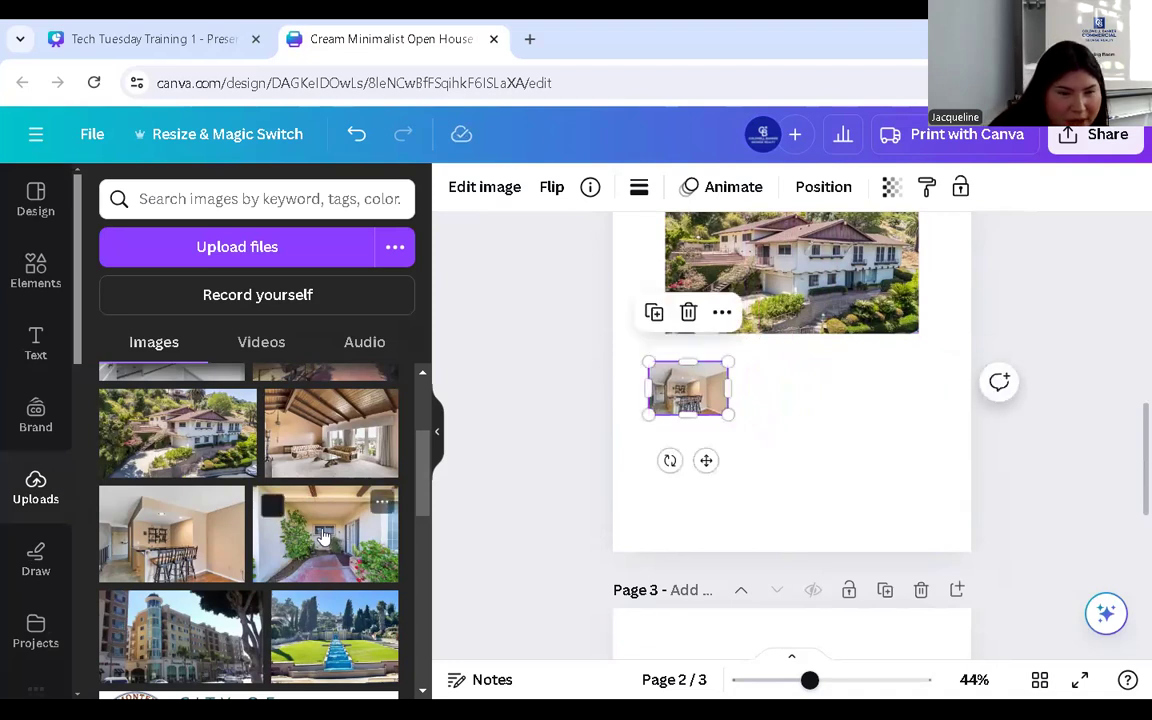
pyautogui.moveTo(305, 400); pyautogui.dragTo(704, 466)
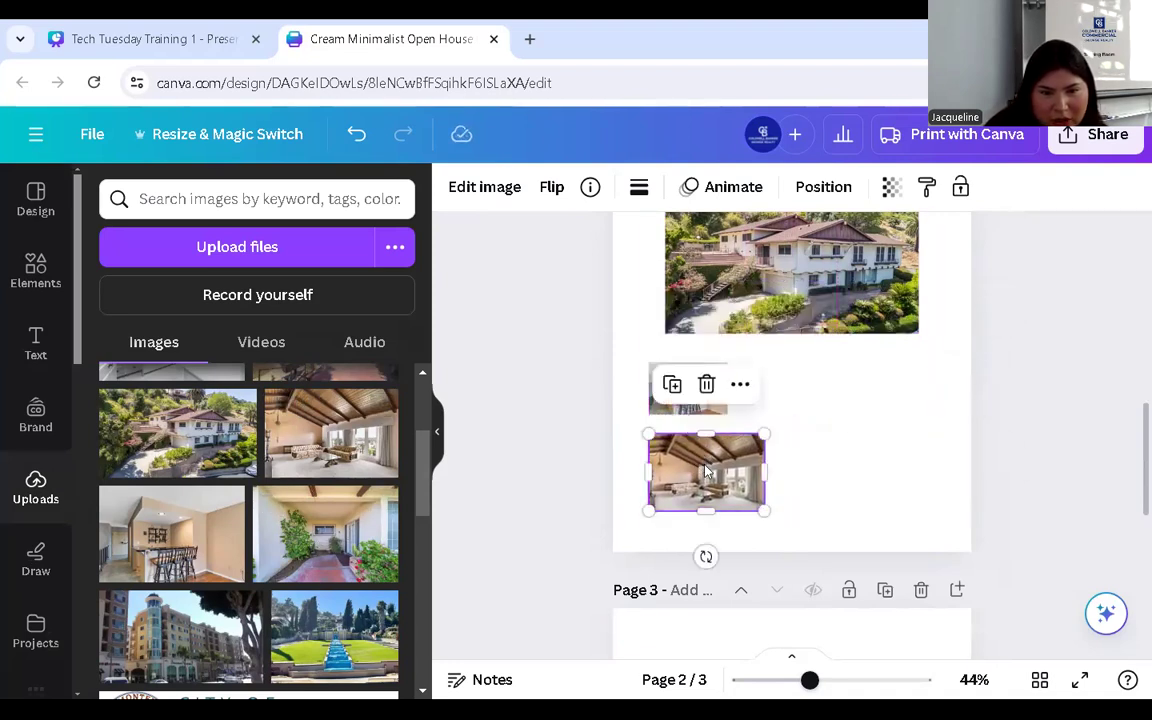
pyautogui.moveTo(764, 510); pyautogui.dragTo(697, 462)
pyautogui.click(761, 458)
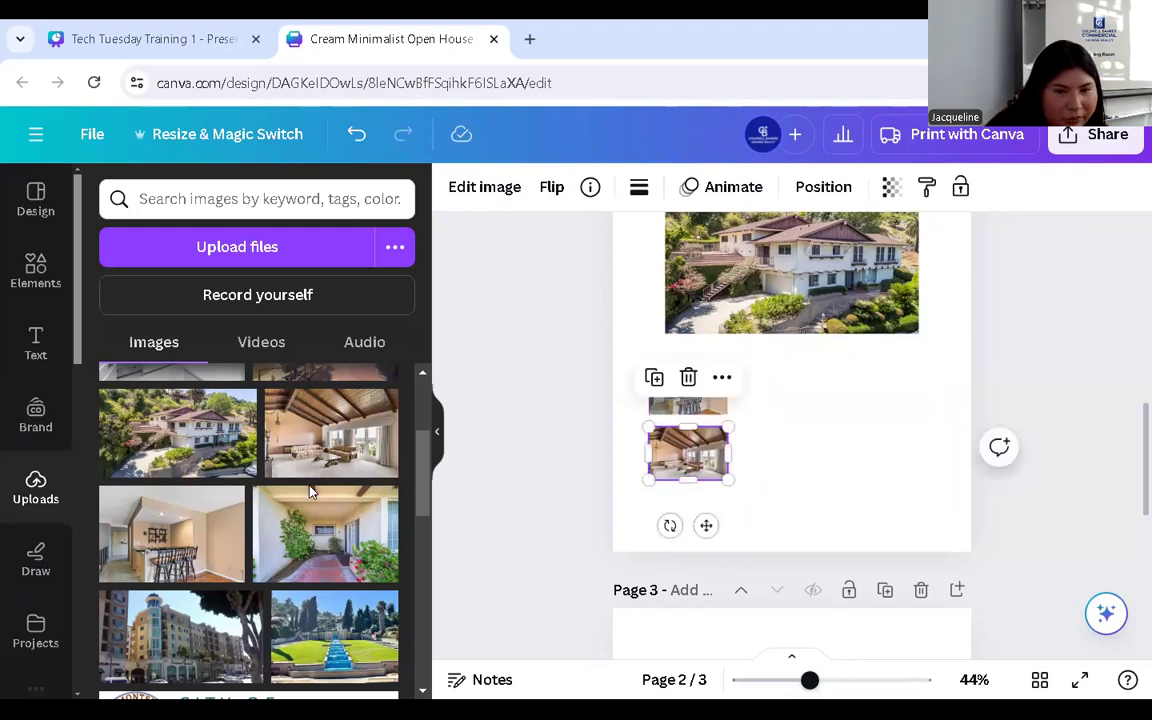
# - Add the patio photo and shrink it to a thumbnail under the other two
pyautogui.scroll(1, 285, 445)
pyautogui.moveTo(300, 458); pyautogui.dragTo(876, 455)
pyautogui.moveTo(968, 530); pyautogui.dragTo(789, 406)
pyautogui.moveTo(714, 400); pyautogui.dragTo(685, 510)
pyautogui.moveTo(736, 548); pyautogui.dragTo(731, 545)
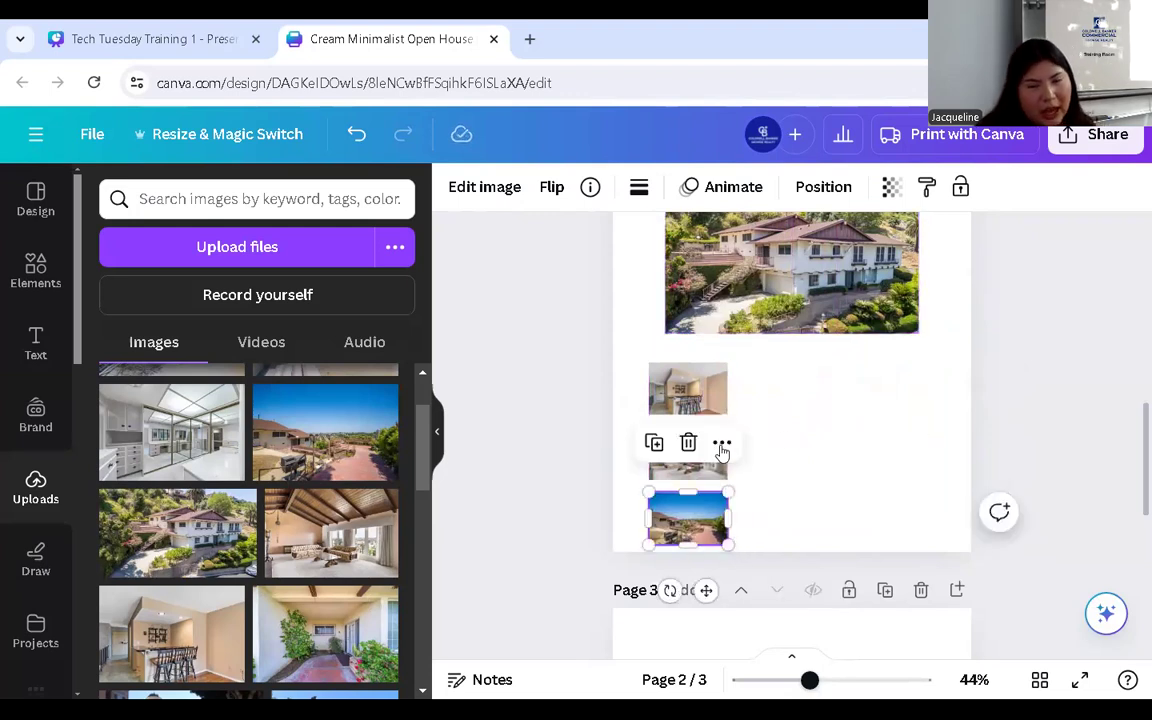
# - Marquee-select all three stacked thumbnails together
pyautogui.scroll(2, 825, 411)
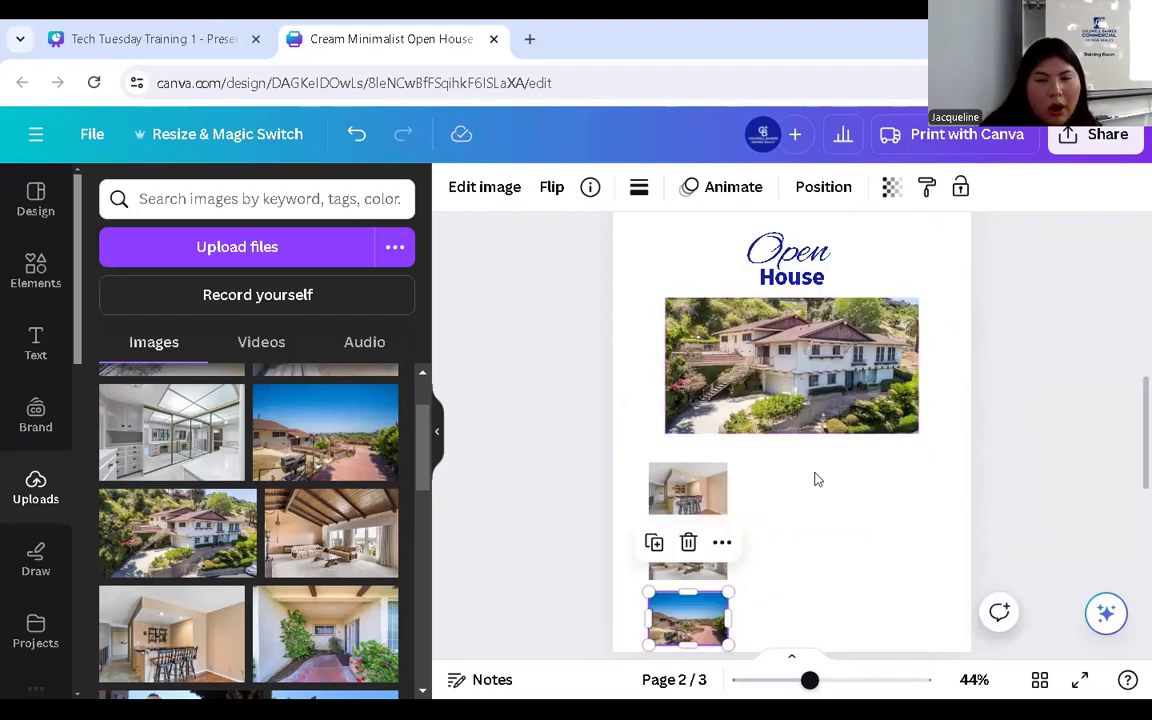
pyautogui.click(771, 471)
pyautogui.click(714, 627)
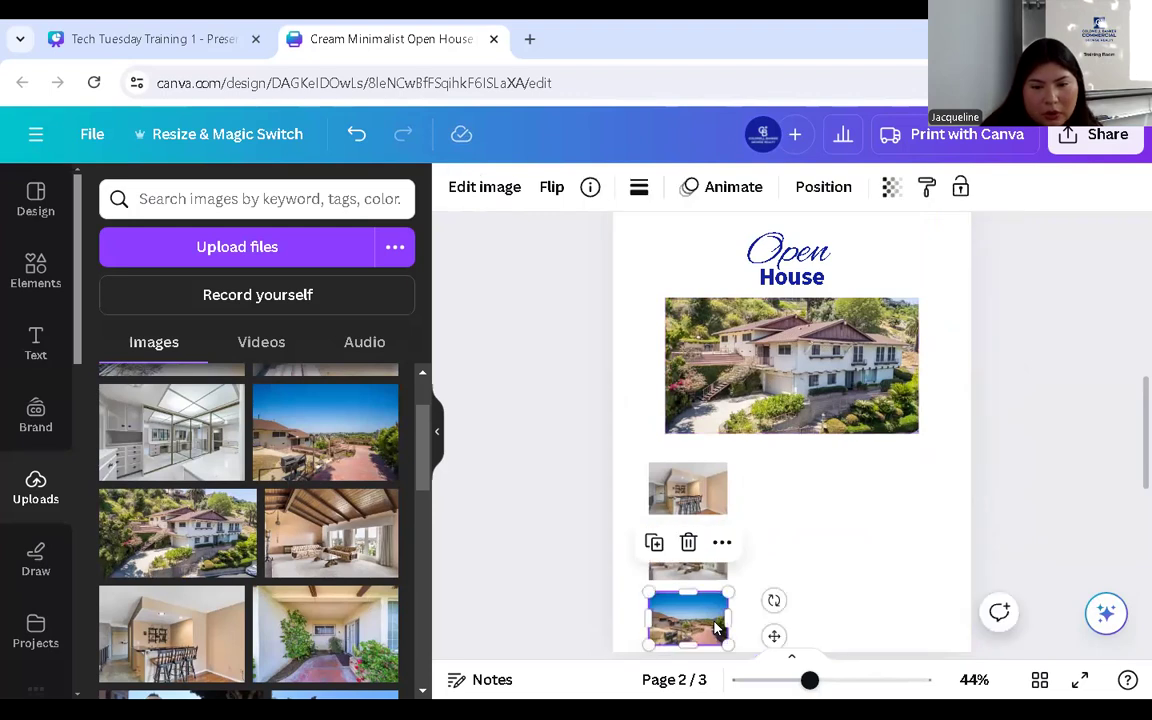
pyautogui.moveTo(771, 550); pyautogui.dragTo(799, 490)
pyautogui.moveTo(627, 482); pyautogui.dragTo(688, 621)
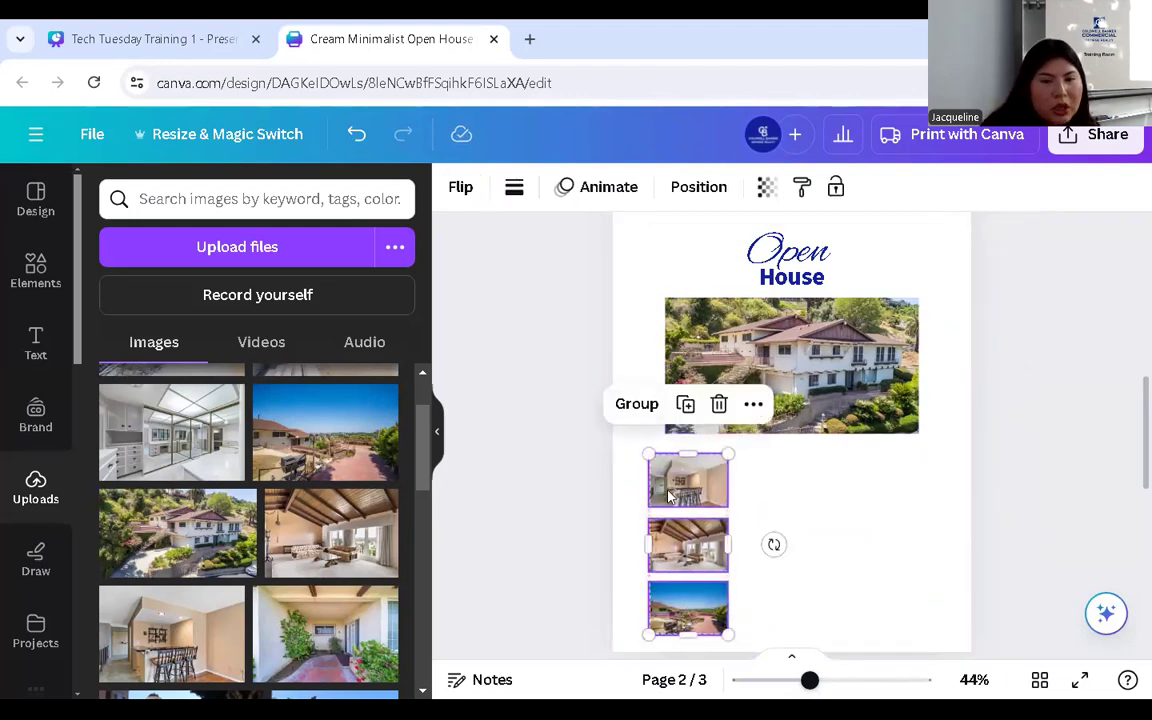
# - Group the three thumbnails and nudge the group slightly right
pyautogui.click(620, 405)
pyautogui.click(793, 516)
pyautogui.moveTo(690, 531)
pyautogui.mouseDown()
pyautogui.moveTo(810, 531)
pyautogui.moveTo(679, 527)
pyautogui.mouseUp()
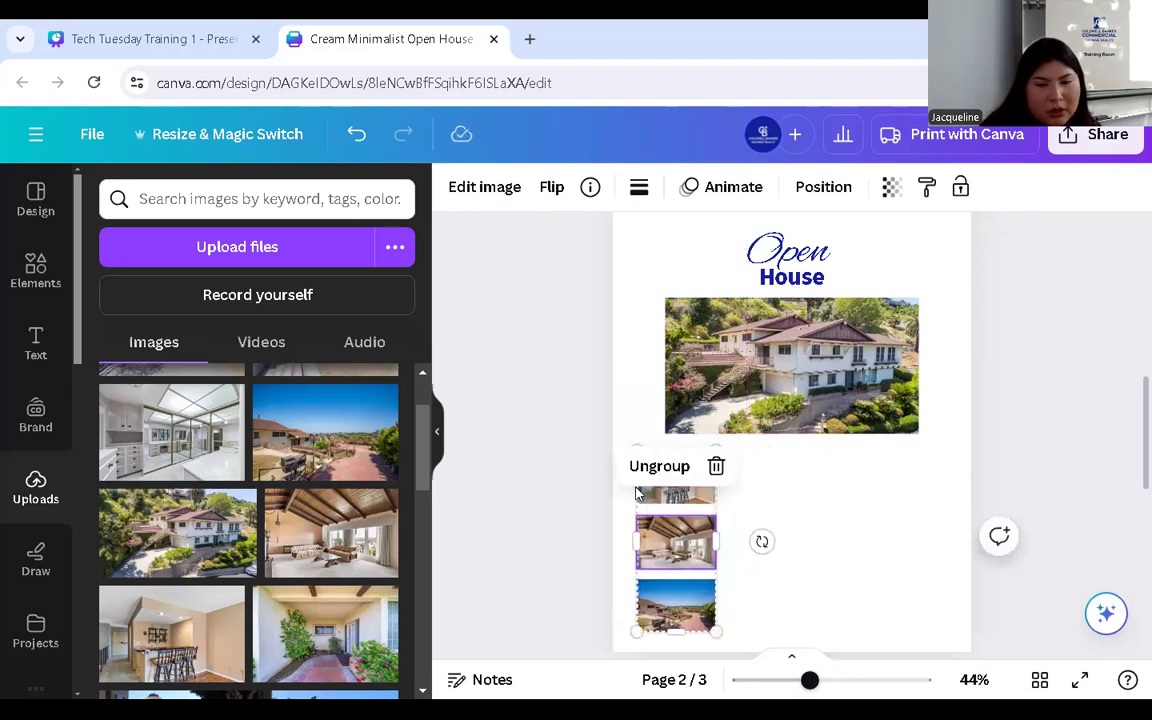
pyautogui.click(626, 514)
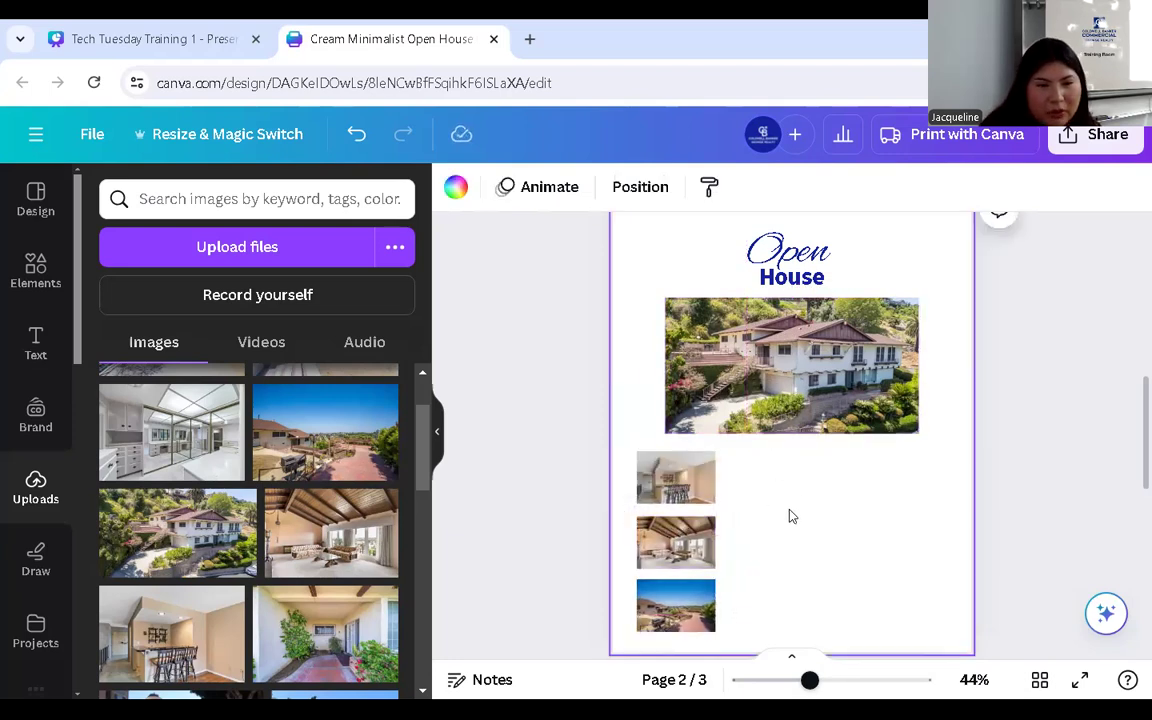
# - Clear the old house search in Elements and add a square shape
pyautogui.click(20, 272)
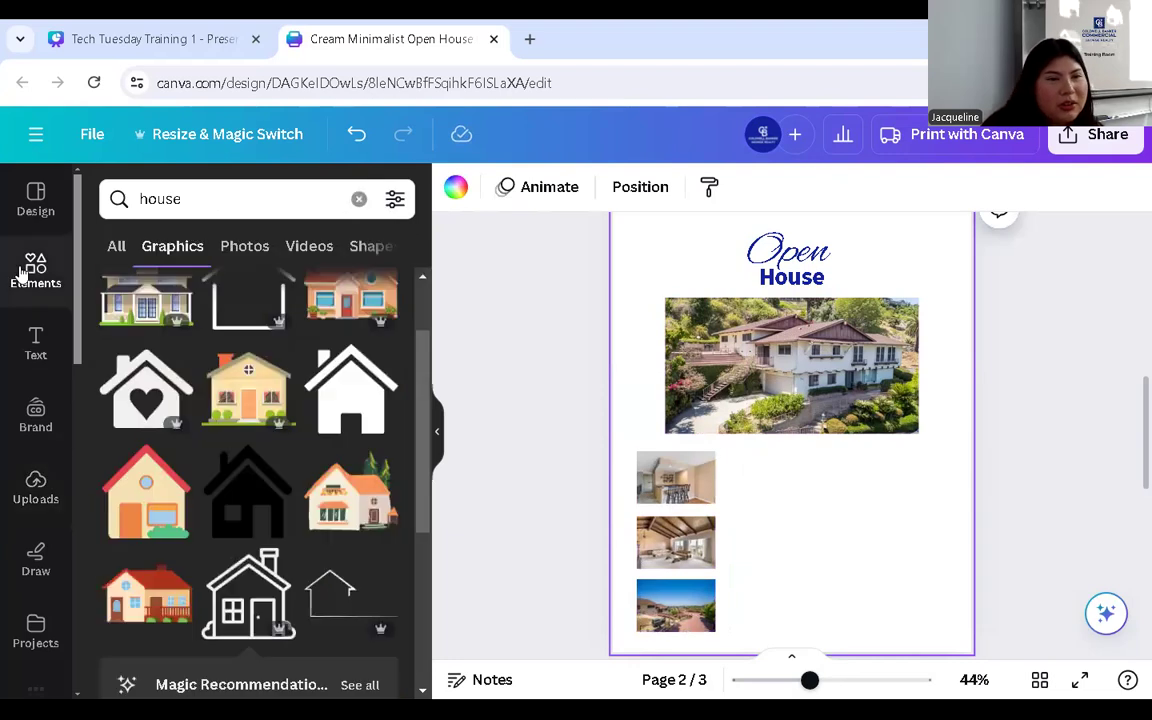
pyautogui.click(356, 201)
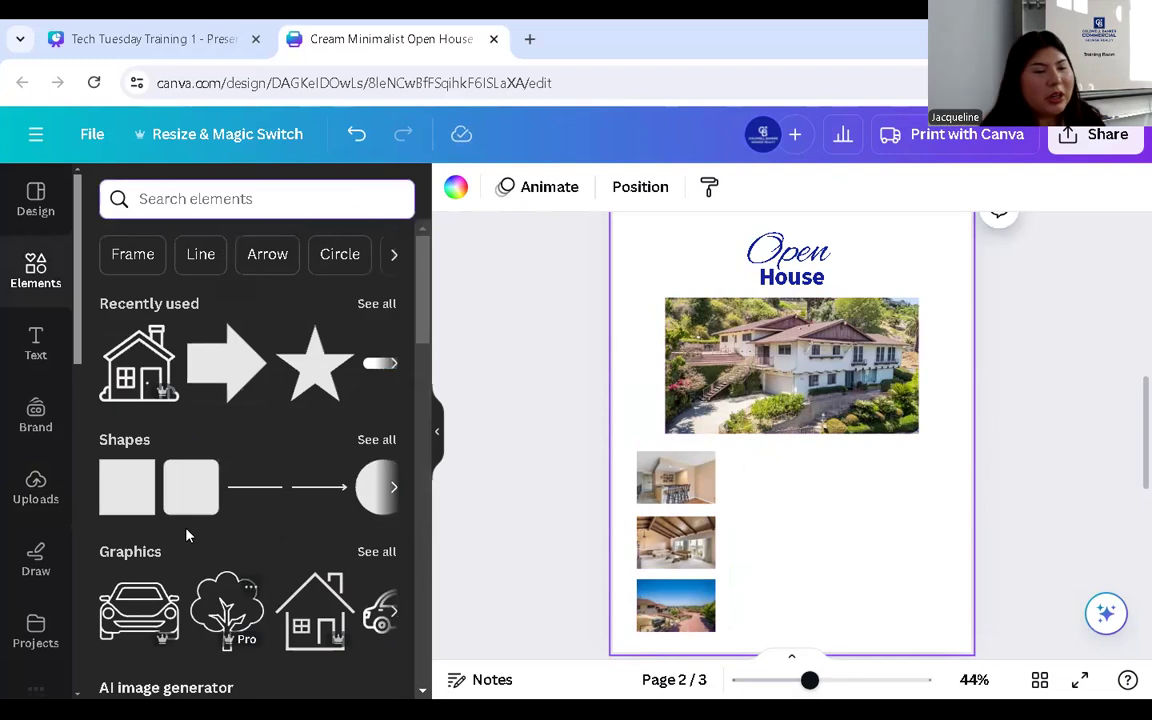
pyautogui.click(119, 492)
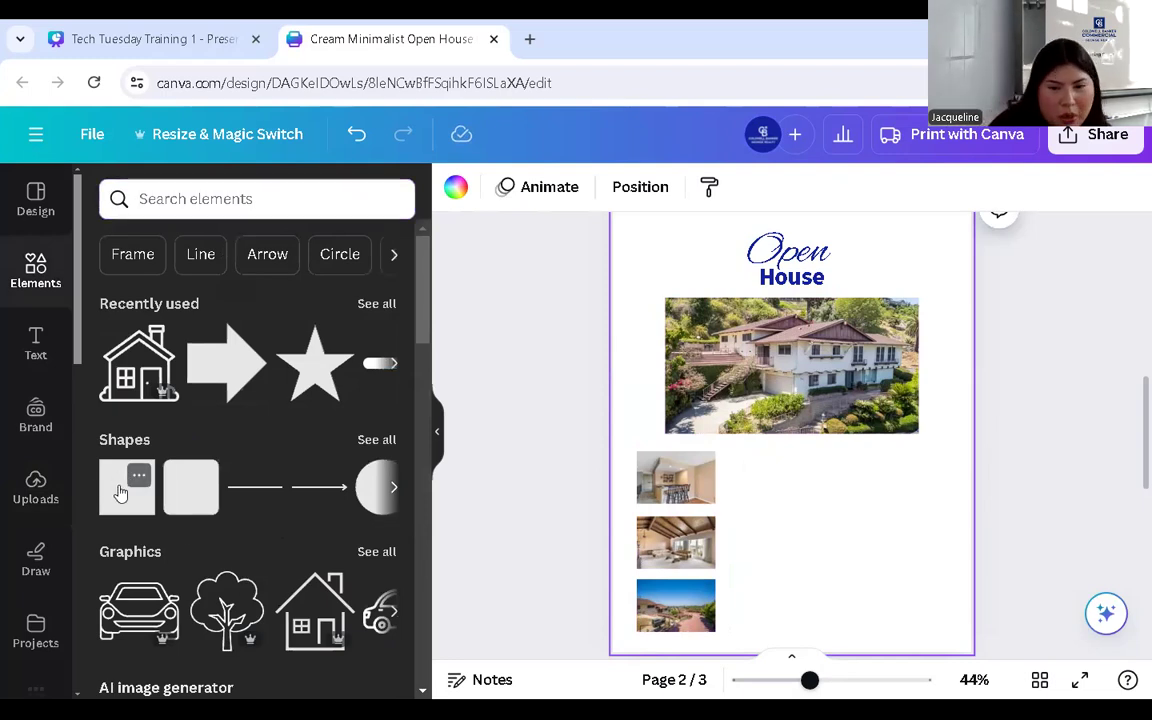
# - Move the square over the thumbnail column and colour it light blue from the brand palette
pyautogui.moveTo(775, 456); pyautogui.dragTo(664, 654)
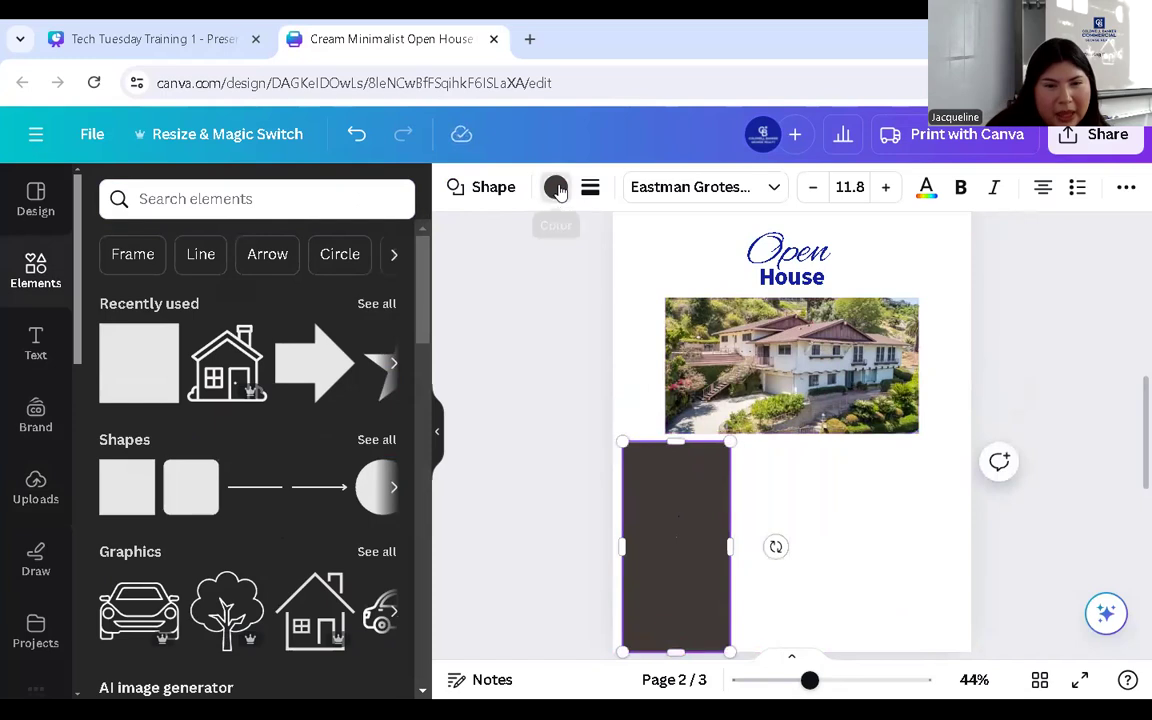
pyautogui.click(555, 187)
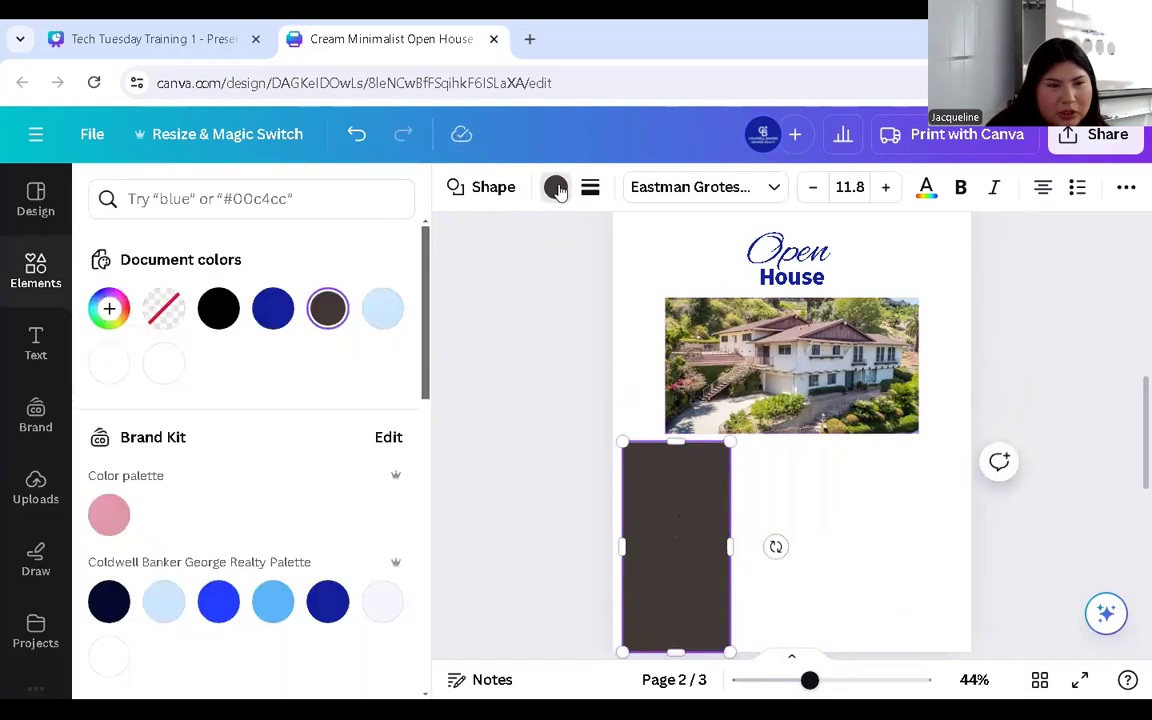
pyautogui.click(165, 602)
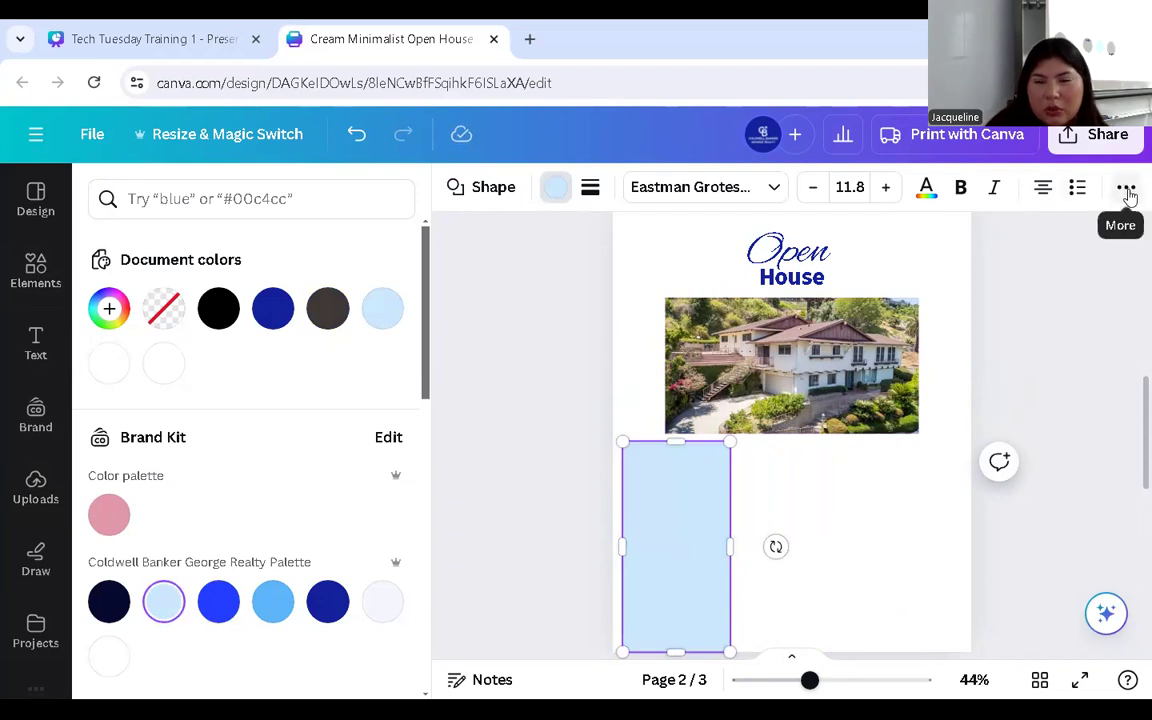
pyautogui.click(1126, 190)
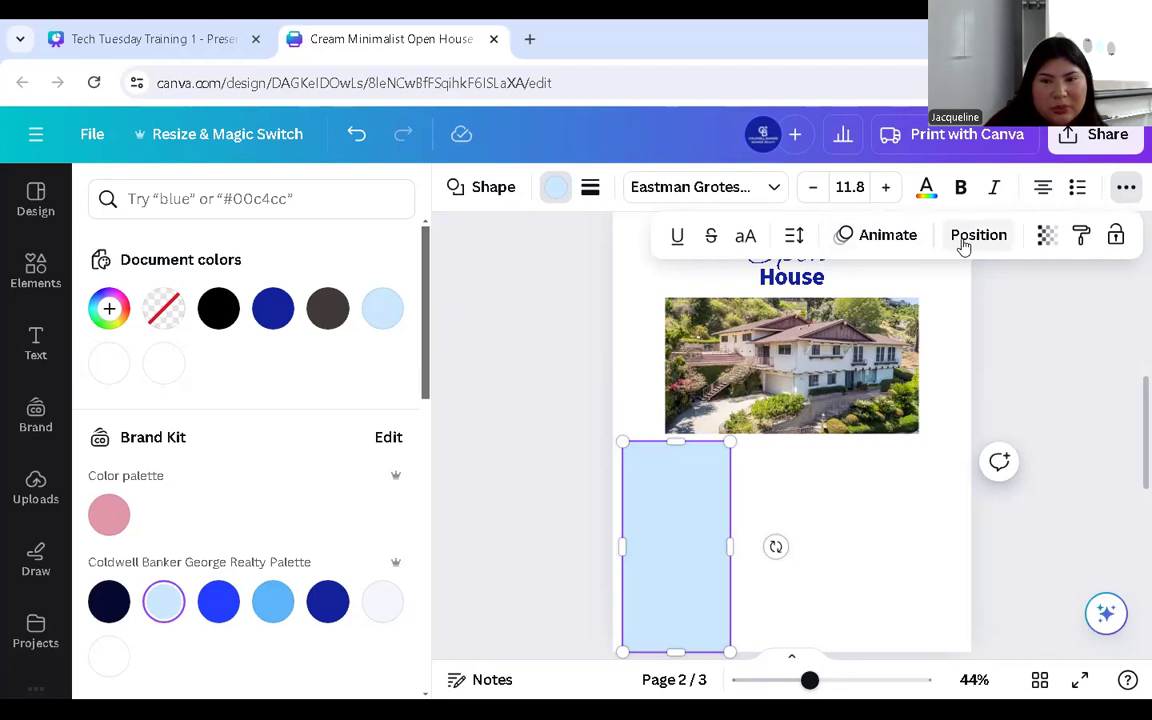
pyautogui.click(963, 244)
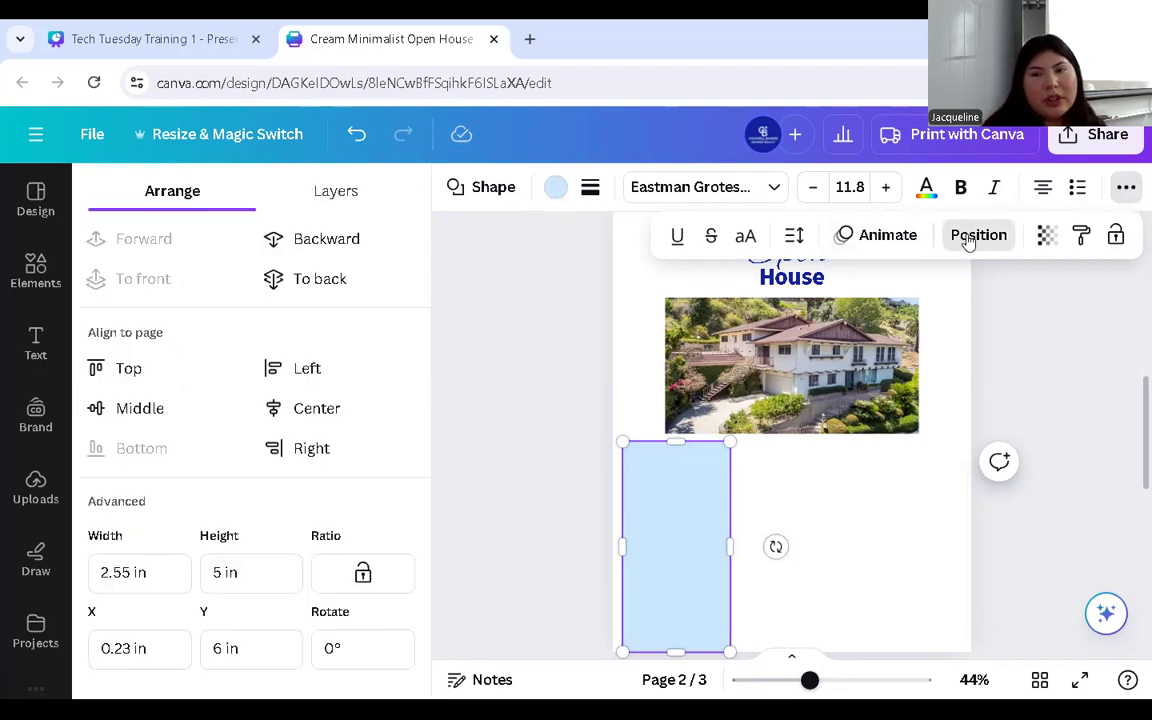
# - Send the blue rectangle backward behind the thumbnails, positioned below the house photo
pyautogui.click(293, 238)
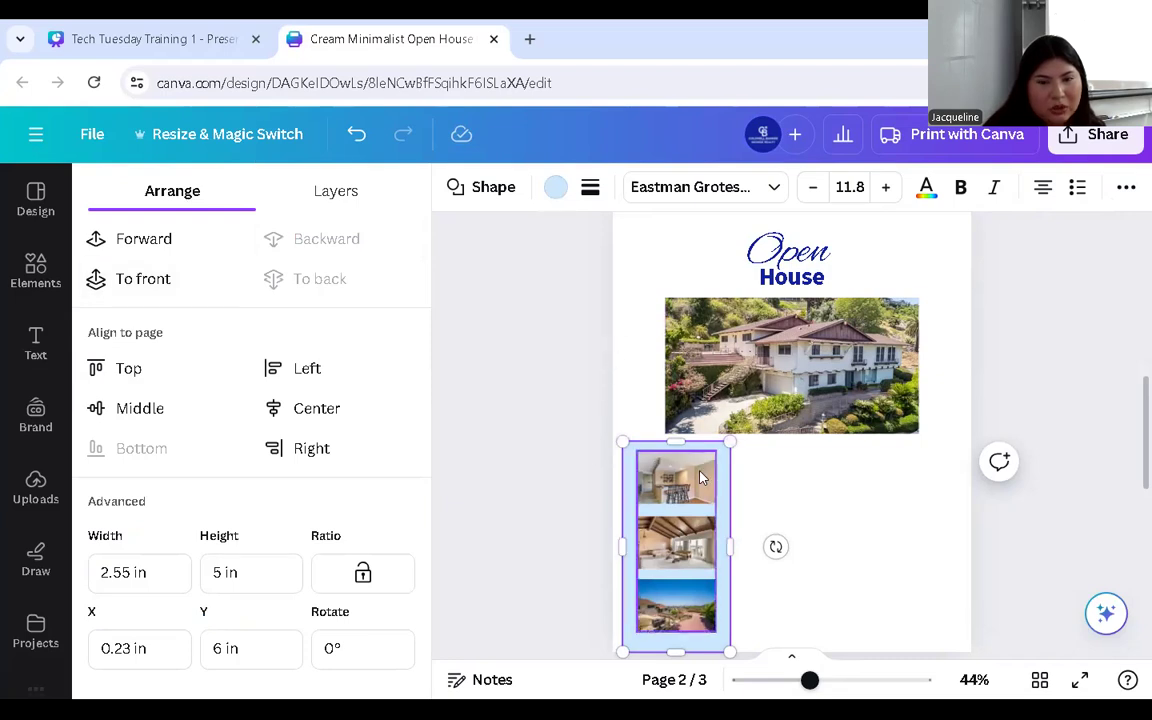
pyautogui.click(640, 389)
pyautogui.click(631, 455)
pyautogui.moveTo(630, 437); pyautogui.dragTo(717, 375)
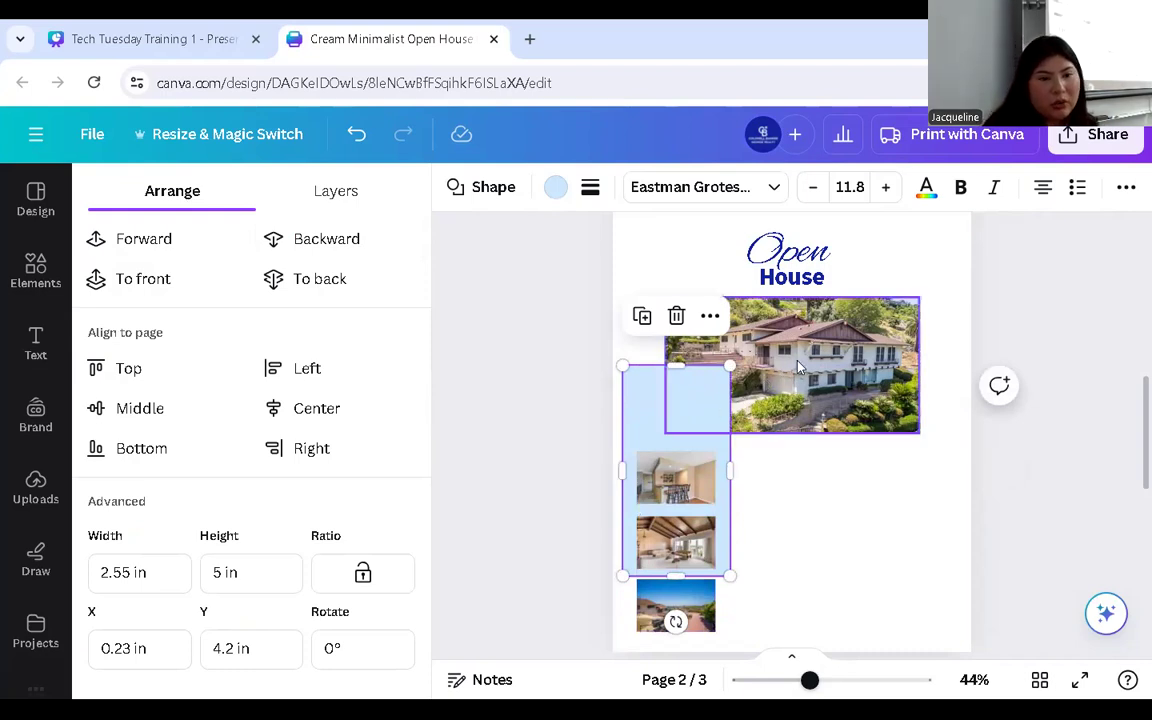
pyautogui.click(314, 238)
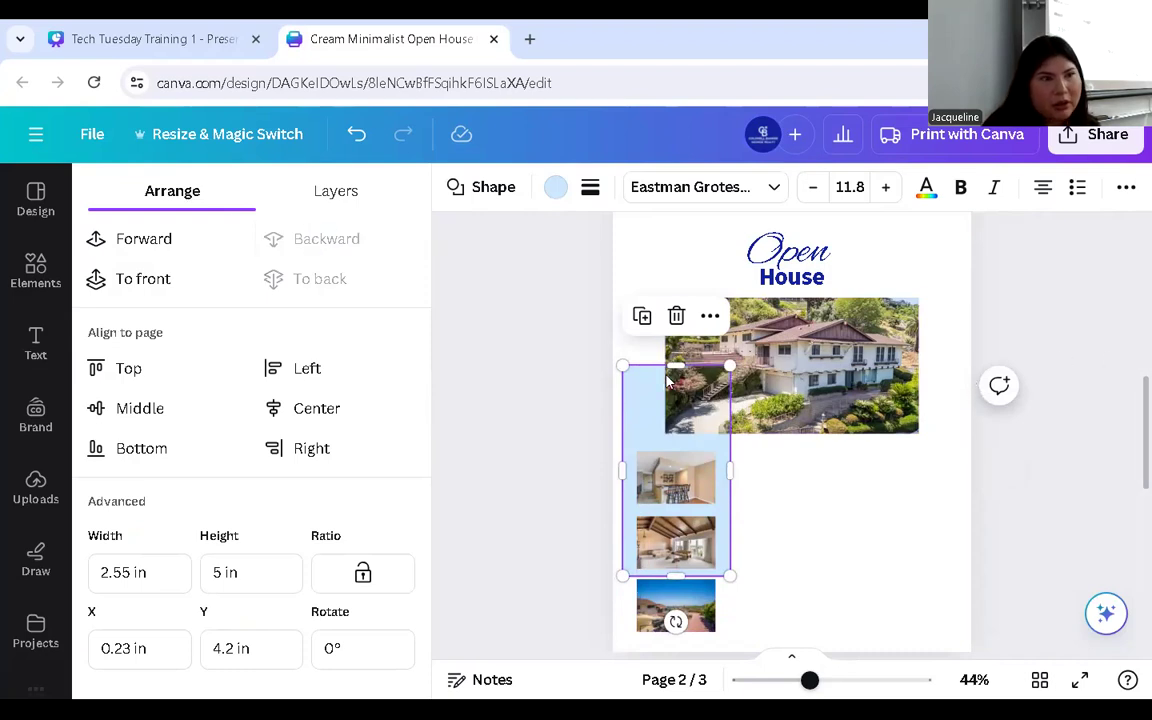
pyautogui.moveTo(638, 425); pyautogui.dragTo(660, 494)
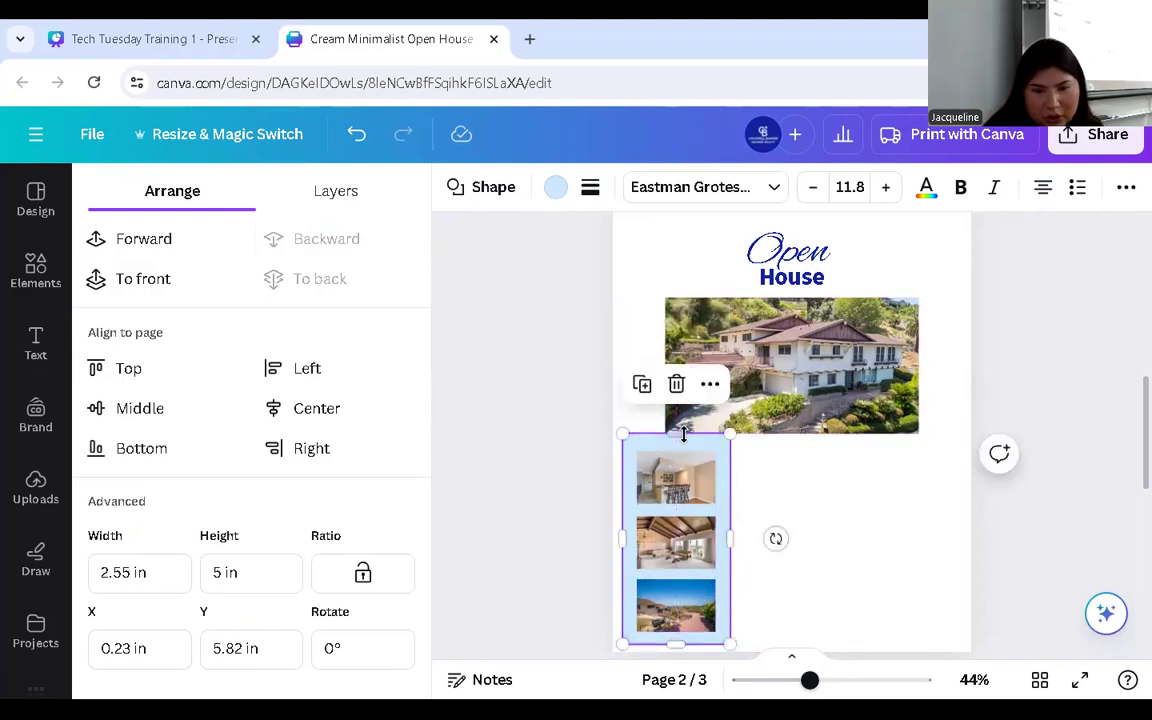
# - Trim the blue rectangle into a 1.89 × 4.78 in backing strip behind the thumbnails
pyautogui.moveTo(685, 437); pyautogui.dragTo(683, 443)
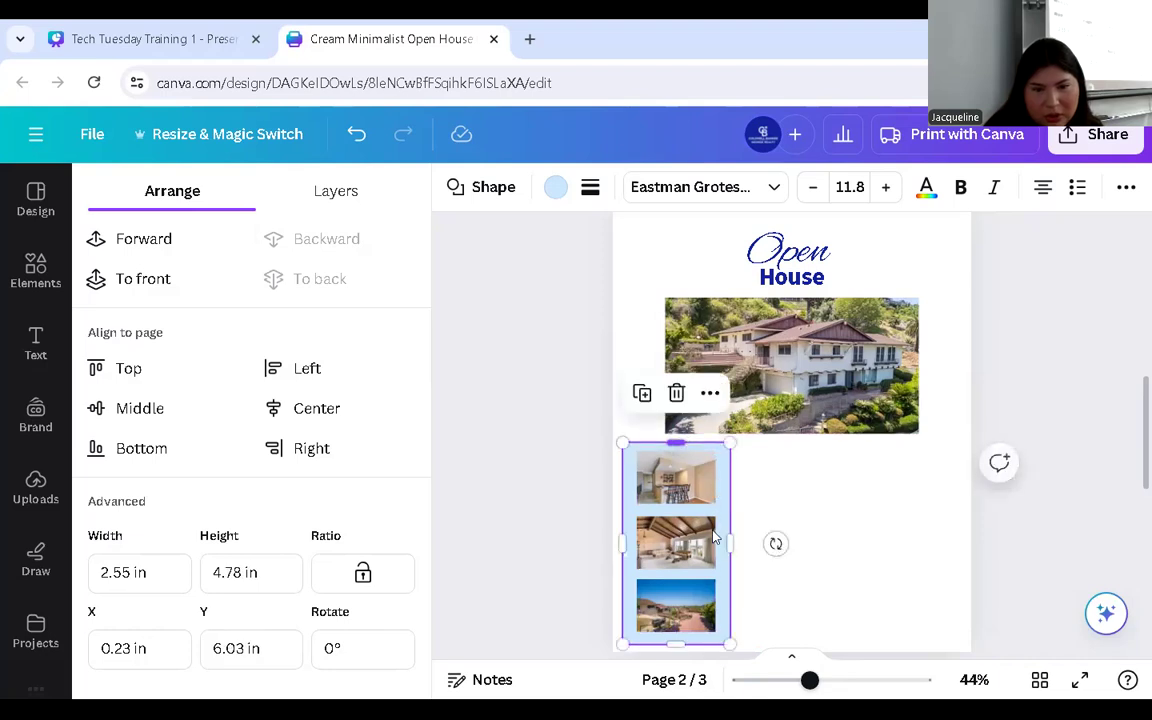
pyautogui.moveTo(731, 540); pyautogui.dragTo(704, 537)
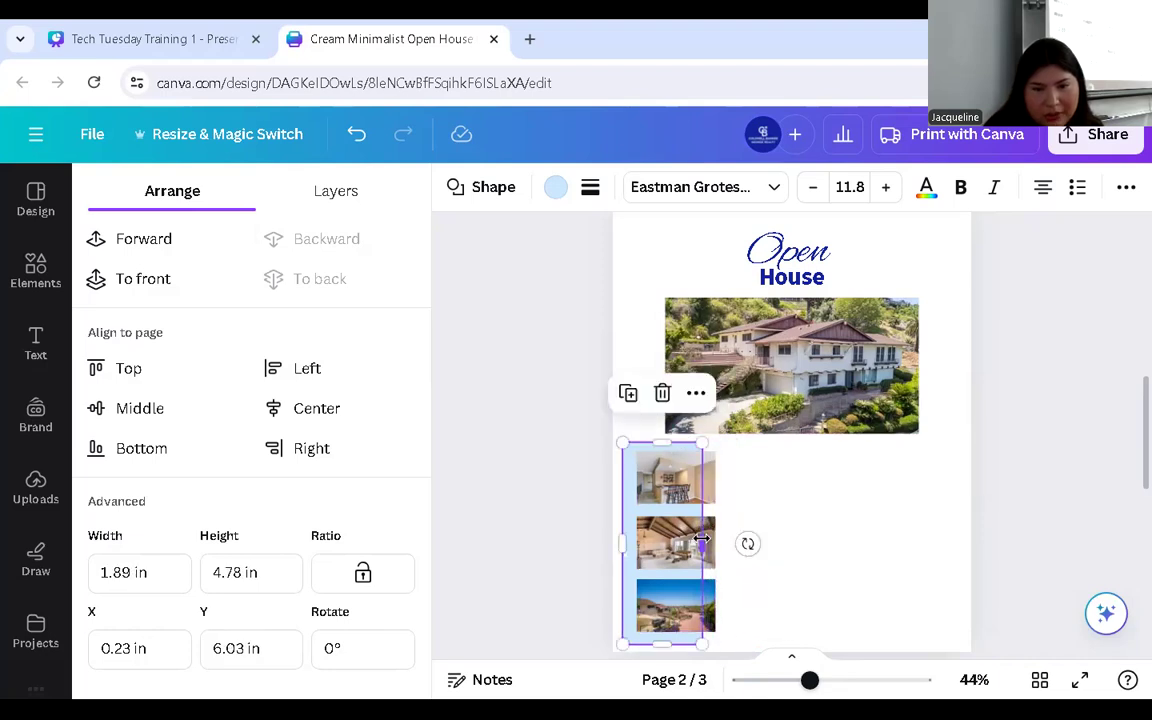
pyautogui.click(812, 514)
pyautogui.click(636, 516)
pyautogui.moveTo(629, 516); pyautogui.dragTo(630, 516)
pyautogui.click(797, 530)
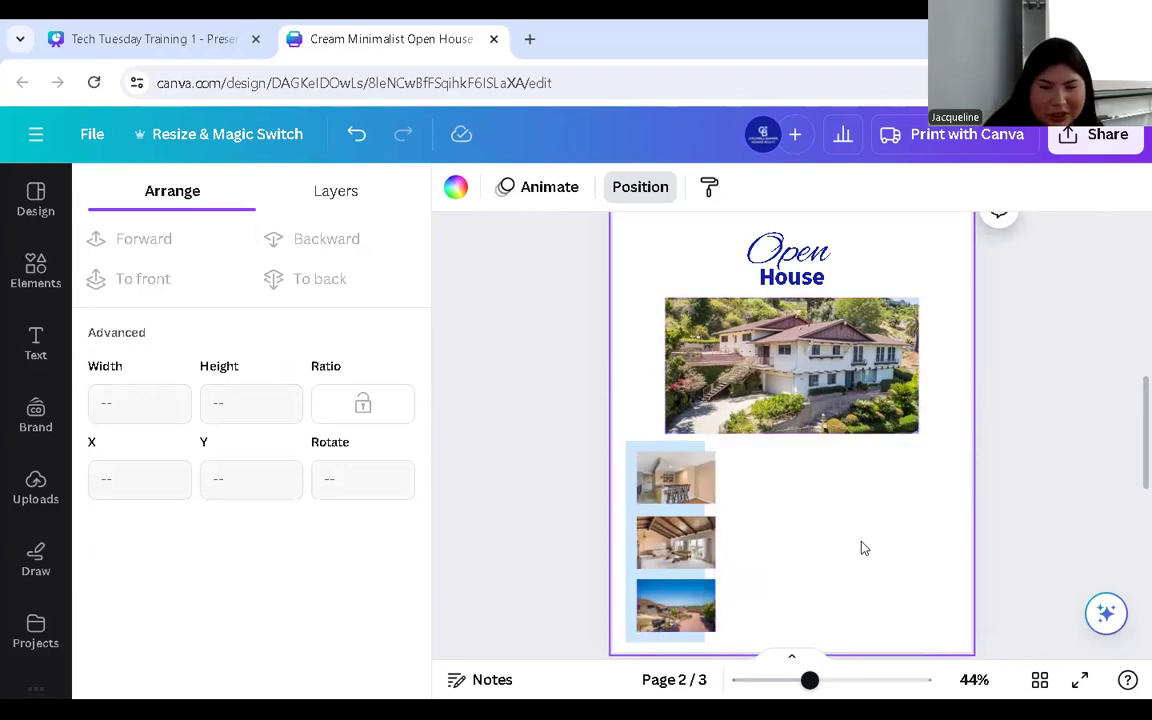
# - Add a Title text box, then delete its text and discard the empty box
pyautogui.click(35, 345)
pyautogui.click(170, 352)
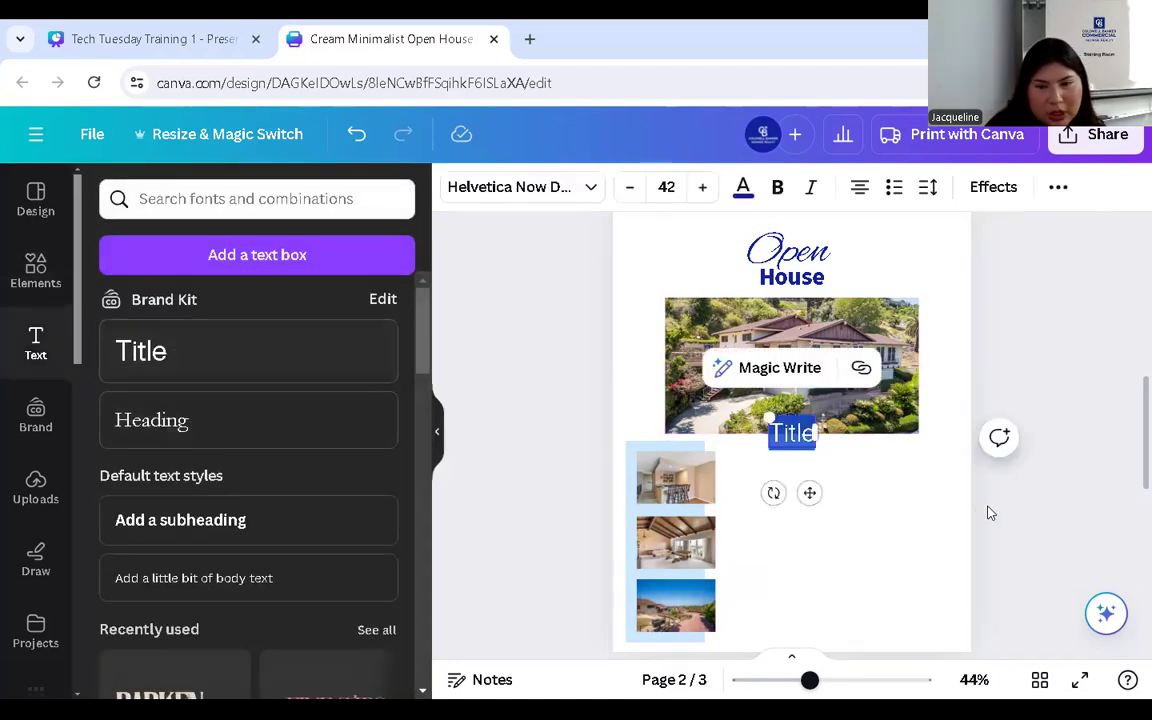
pyautogui.moveTo(810, 492); pyautogui.dragTo(810, 516)
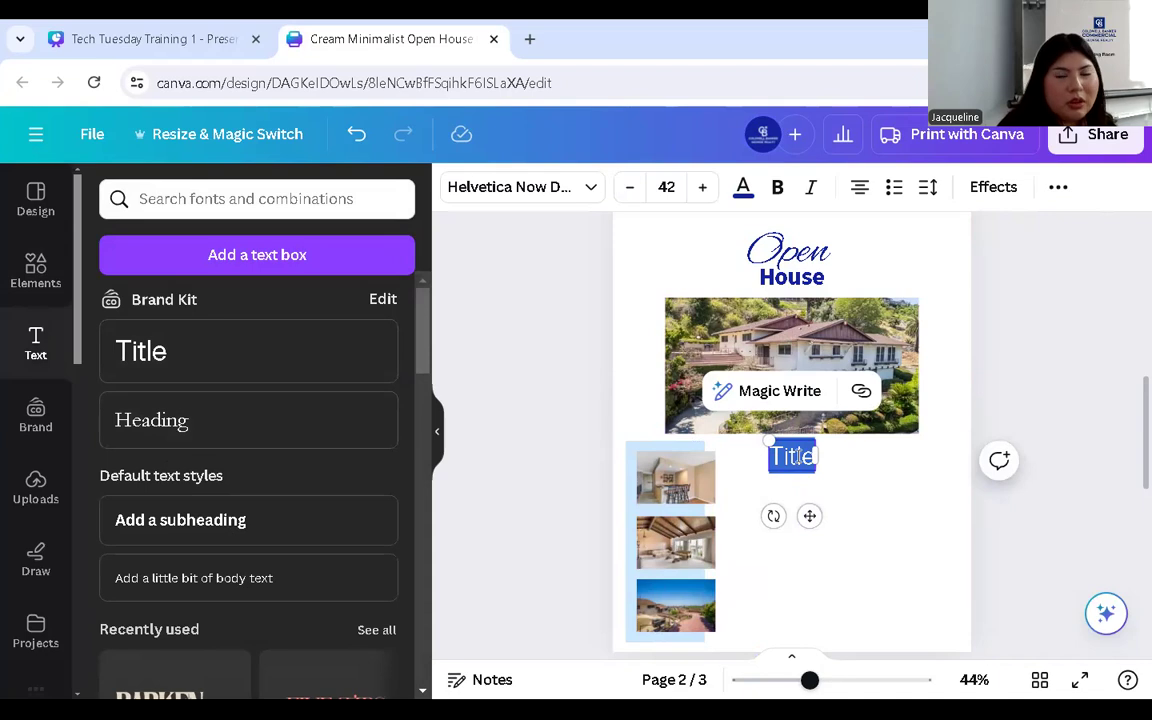
pyautogui.press('BackSpace')
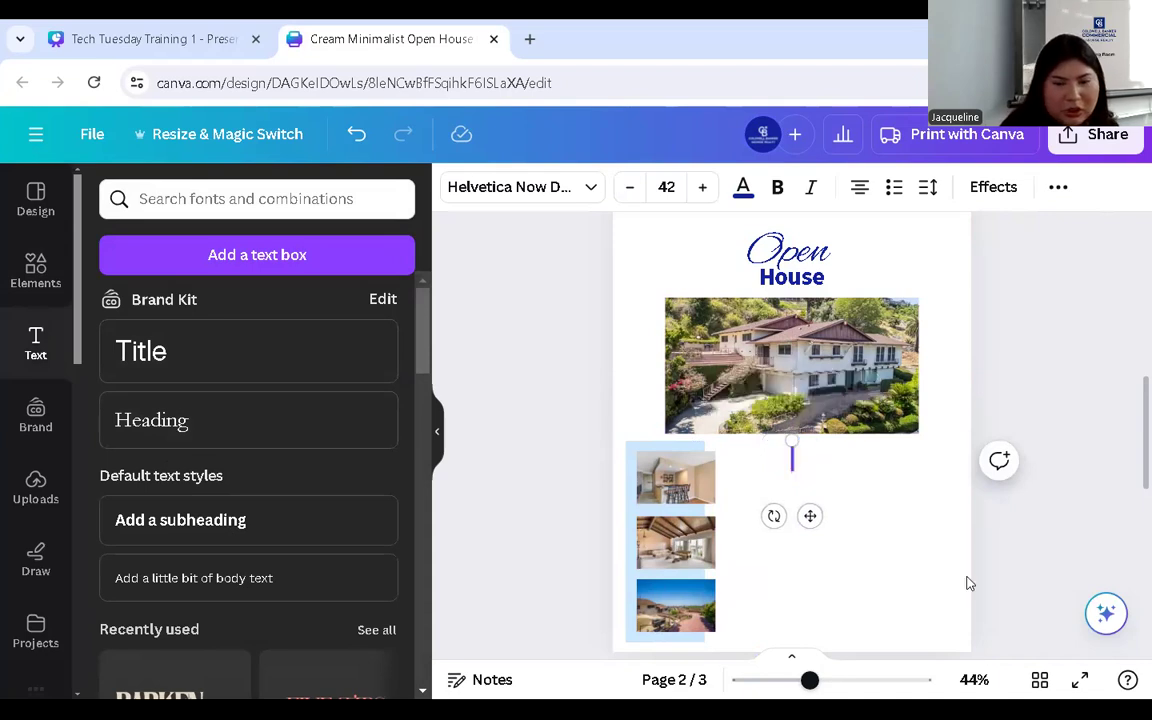
pyautogui.click(848, 525)
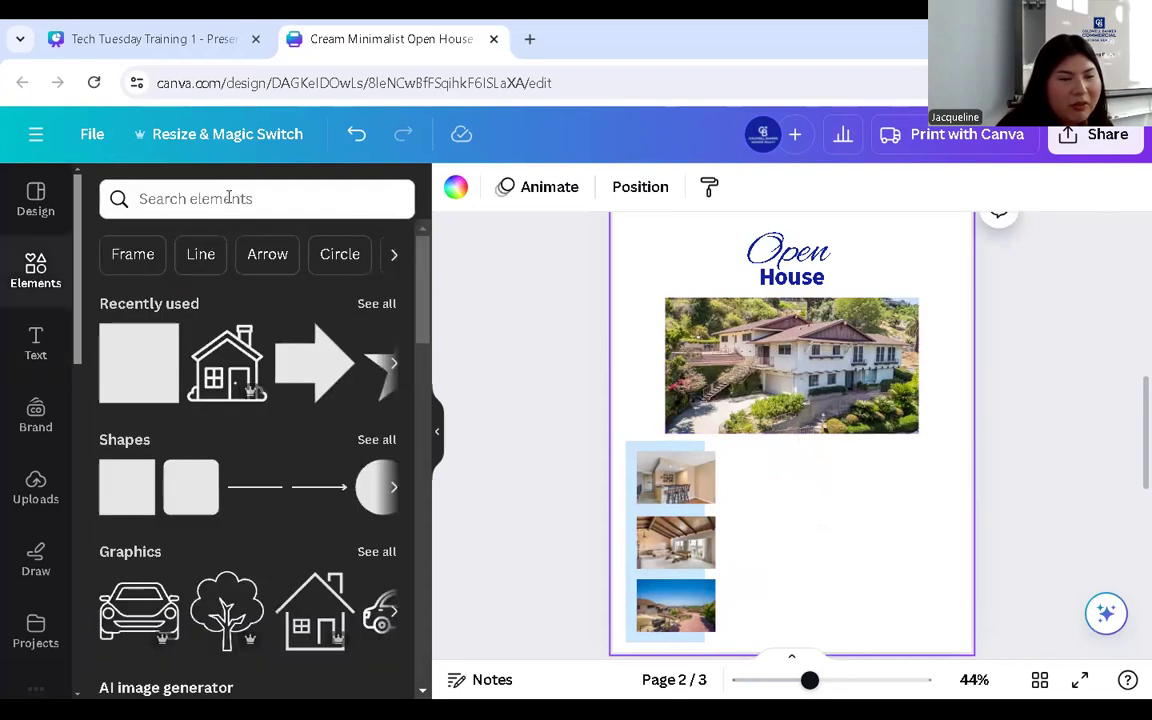
# - Search graphics for 'bed' and place a shrunken black bed icon beside the thumbnails
pyautogui.click(228, 198)
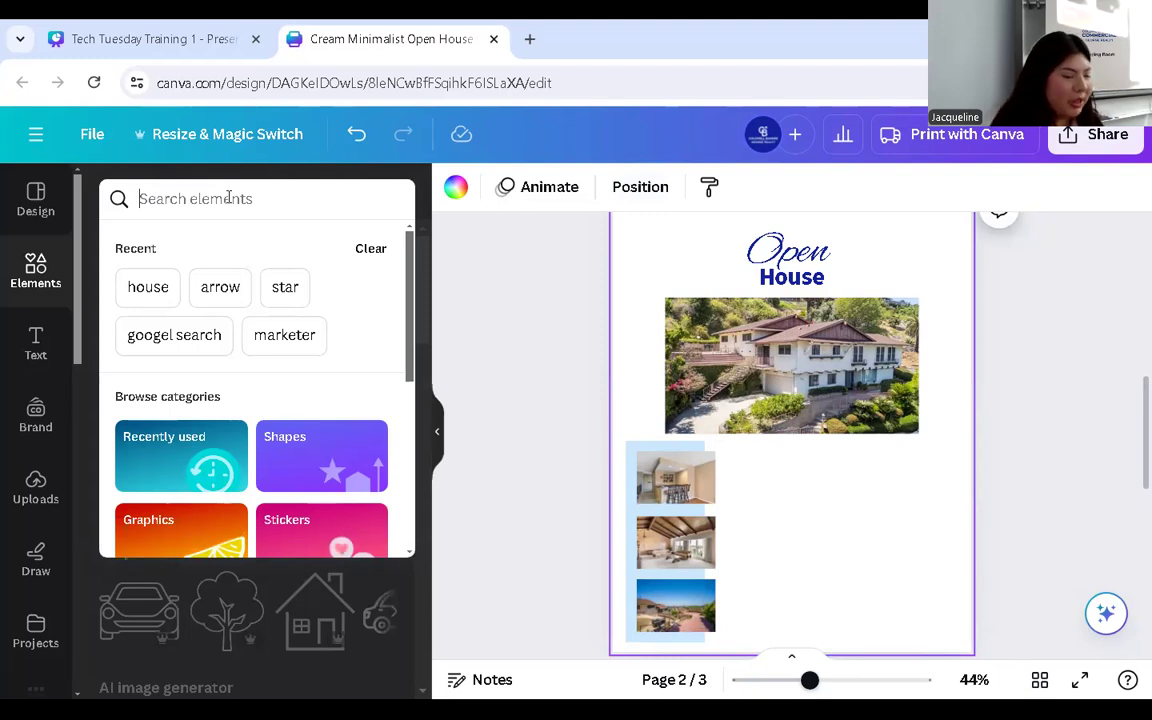
pyautogui.write('bed')
pyautogui.press('Return')
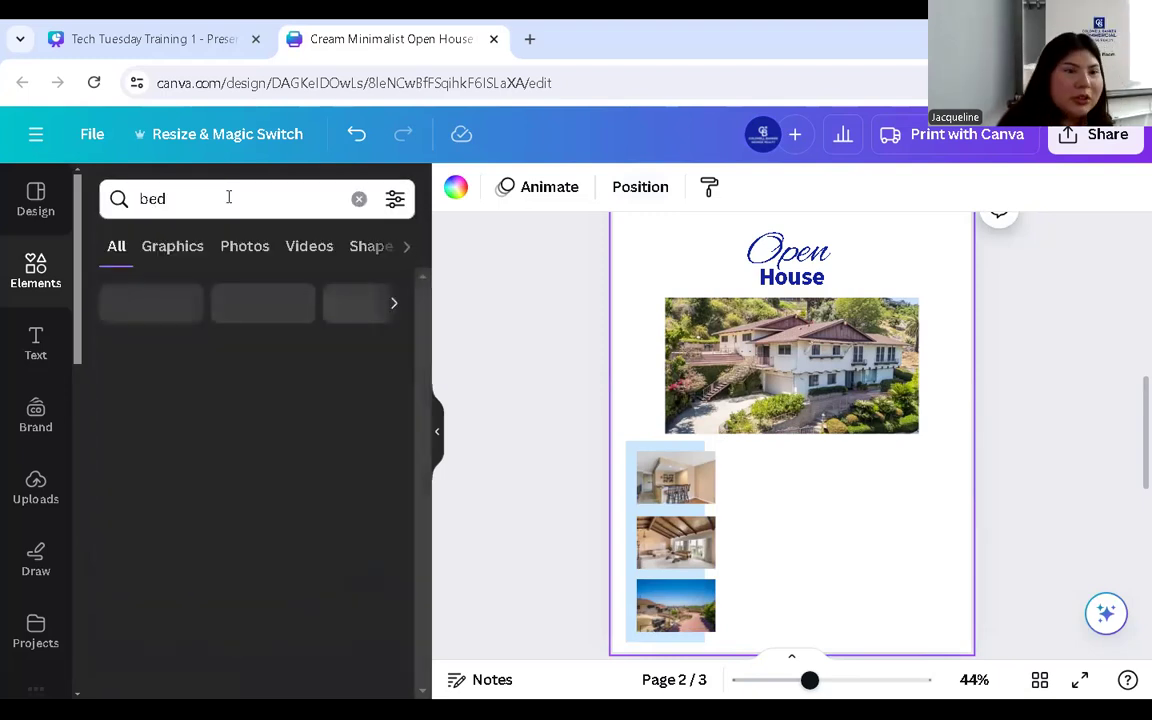
pyautogui.click(370, 353)
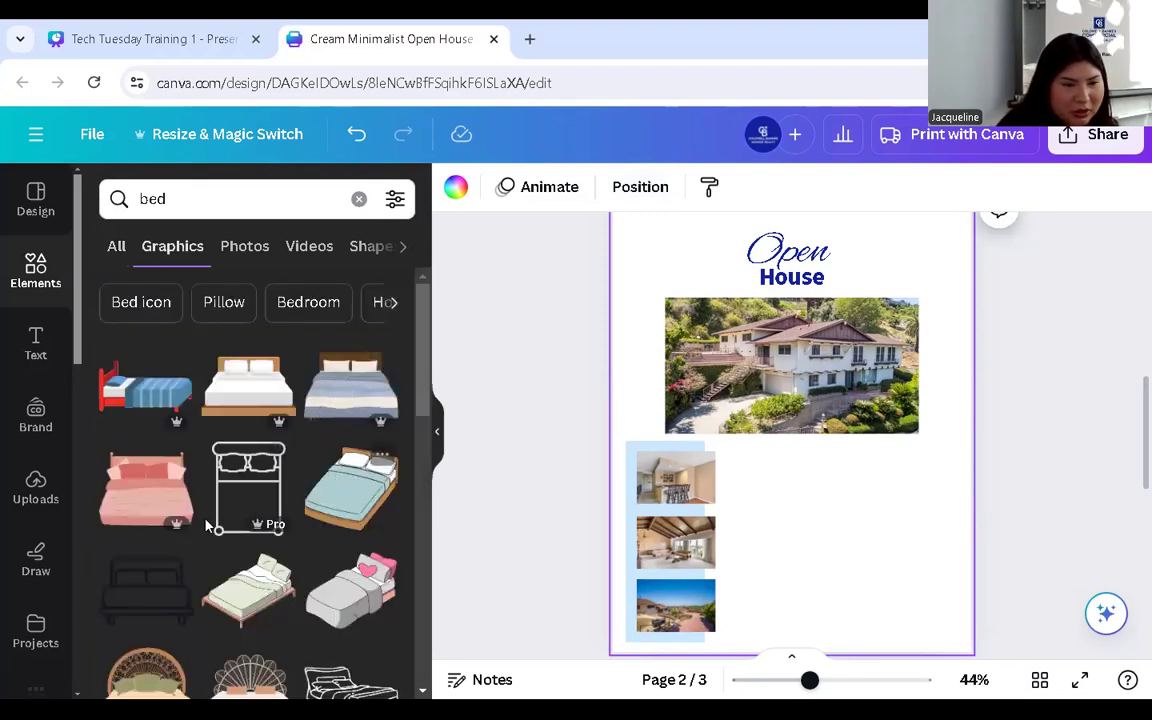
pyautogui.scroll(-2, 296, 463)
pyautogui.scroll(-2, 293, 466)
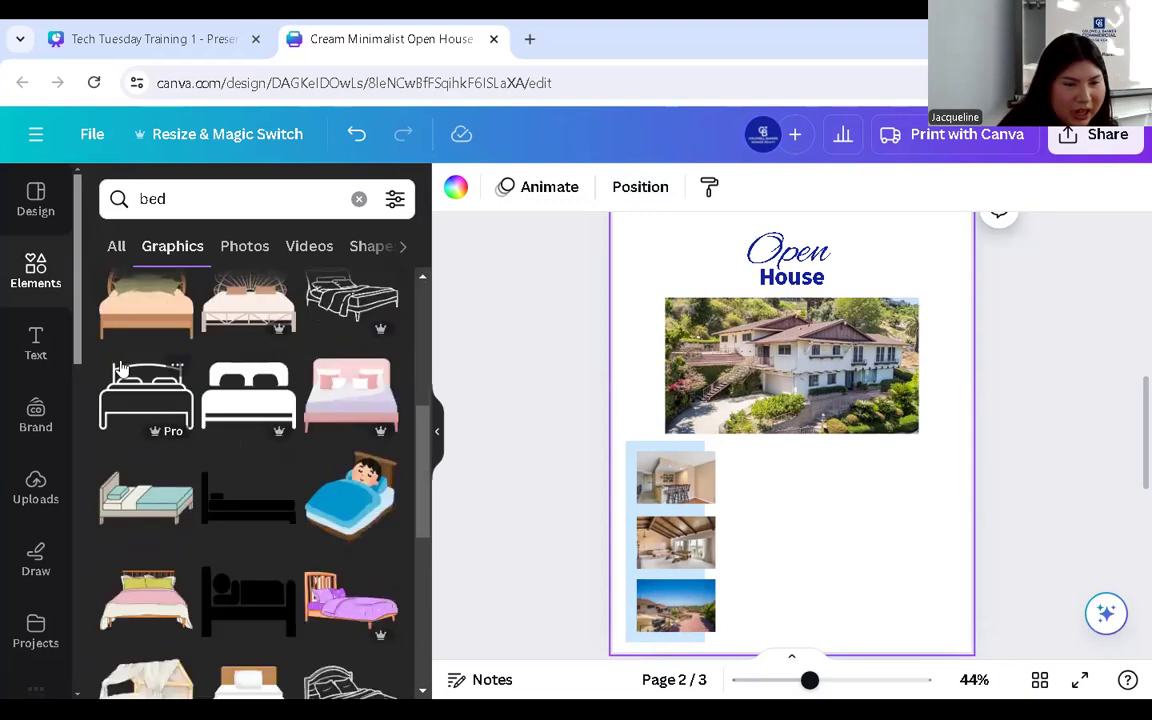
pyautogui.click(241, 511)
pyautogui.moveTo(759, 469); pyautogui.dragTo(770, 500)
pyautogui.moveTo(842, 500); pyautogui.dragTo(791, 484)
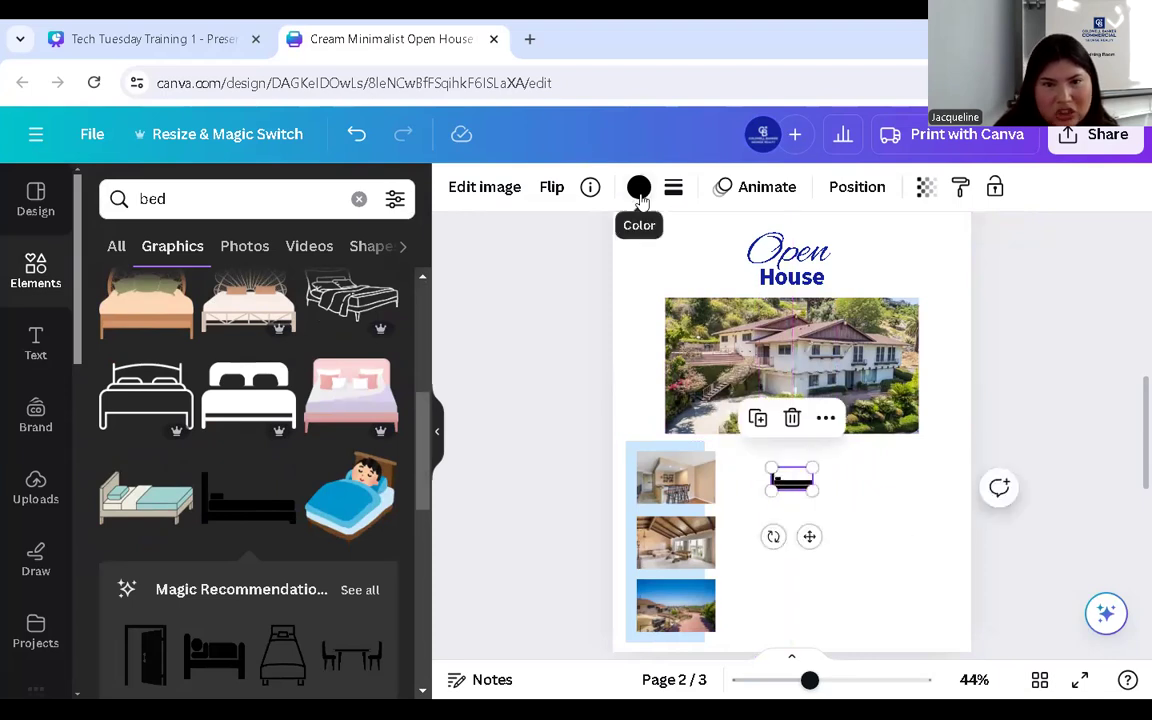
# - Leave the bed icon black and clear the bed search in Elements
pyautogui.click(638, 189)
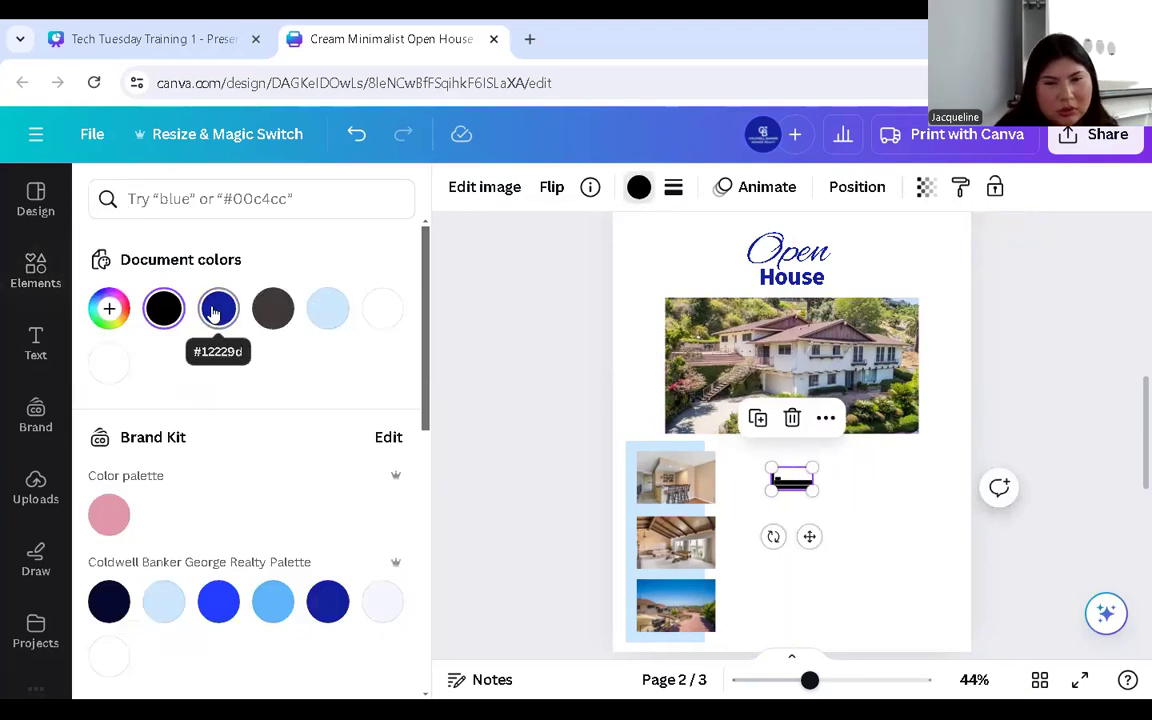
pyautogui.click(885, 508)
pyautogui.click(35, 270)
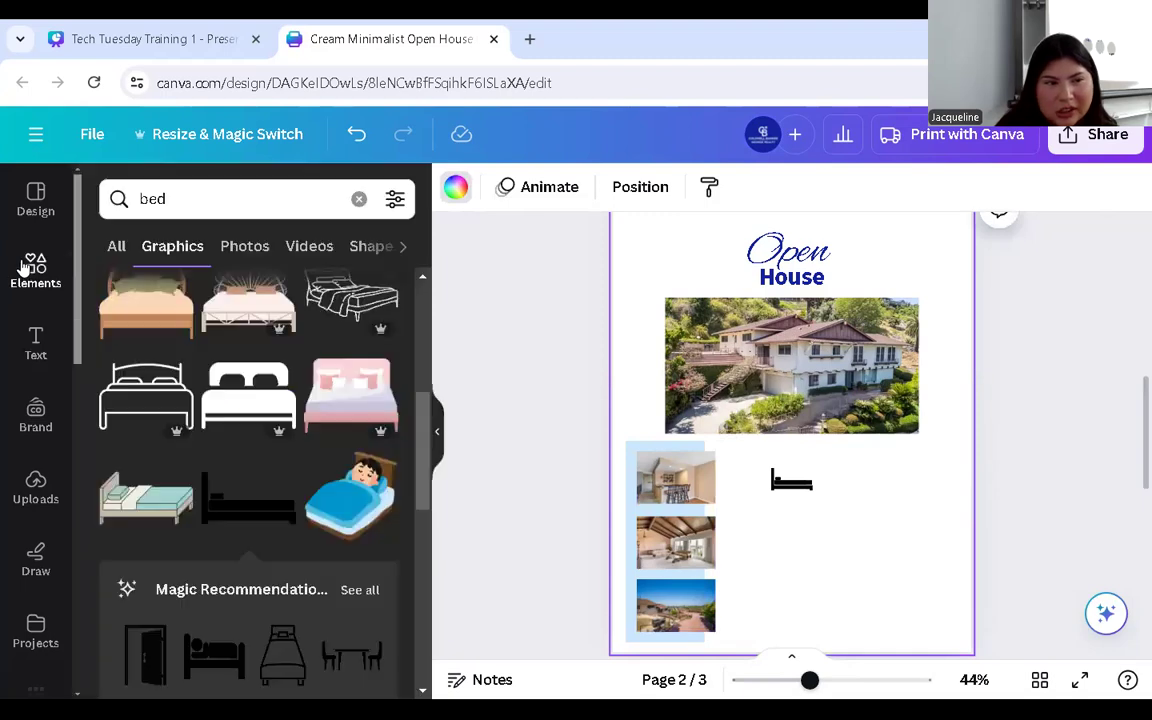
pyautogui.click(35, 270)
pyautogui.click(273, 196)
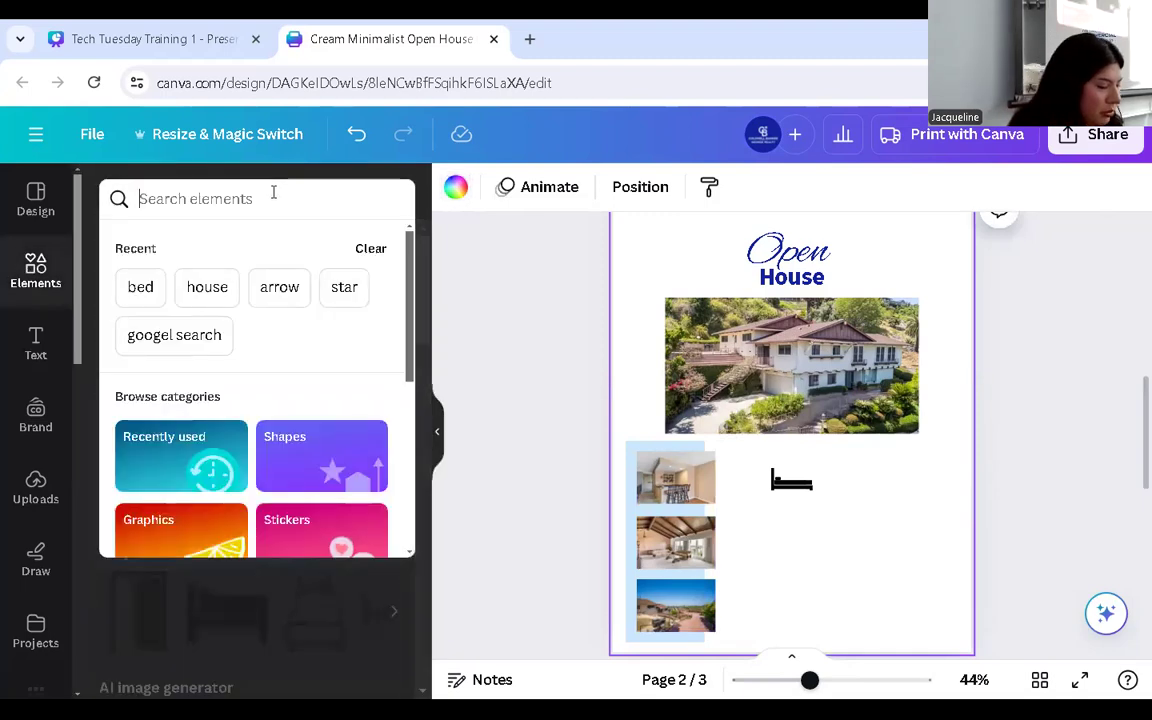
# - Search graphics for 'square feet' and place the square-with-arrows icon right of the bed
pyautogui.write('house')
pyautogui.press('Return')
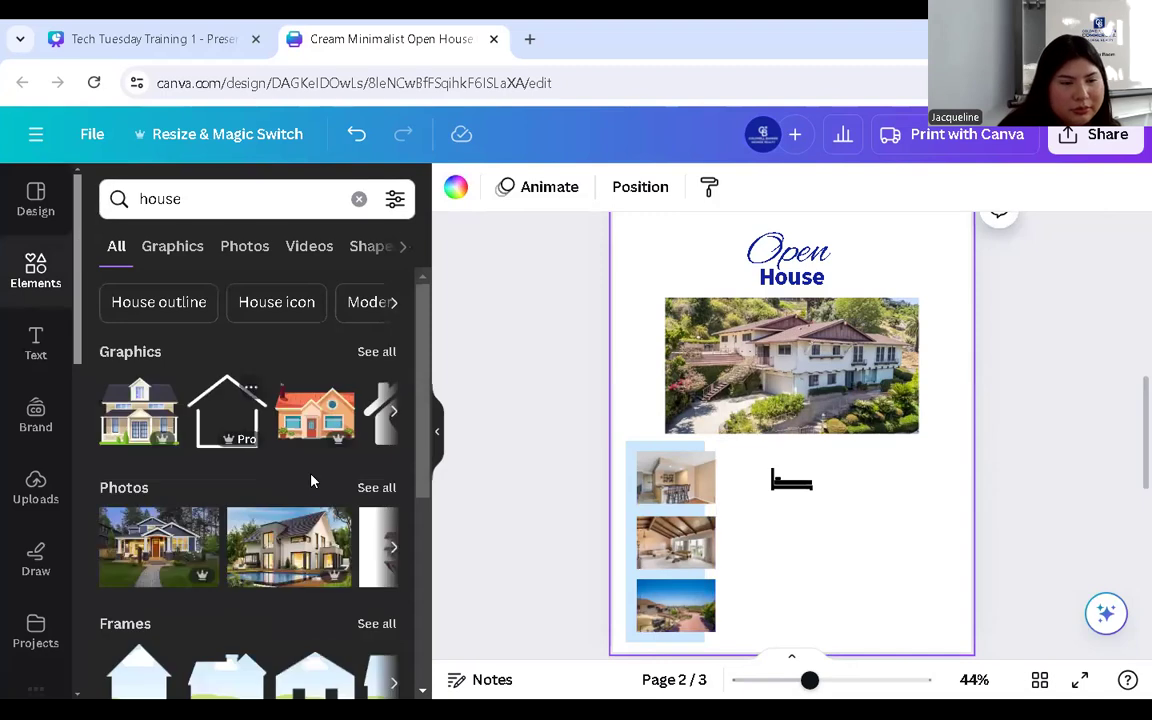
pyautogui.click(224, 190)
pyautogui.doubleClick(222, 198)
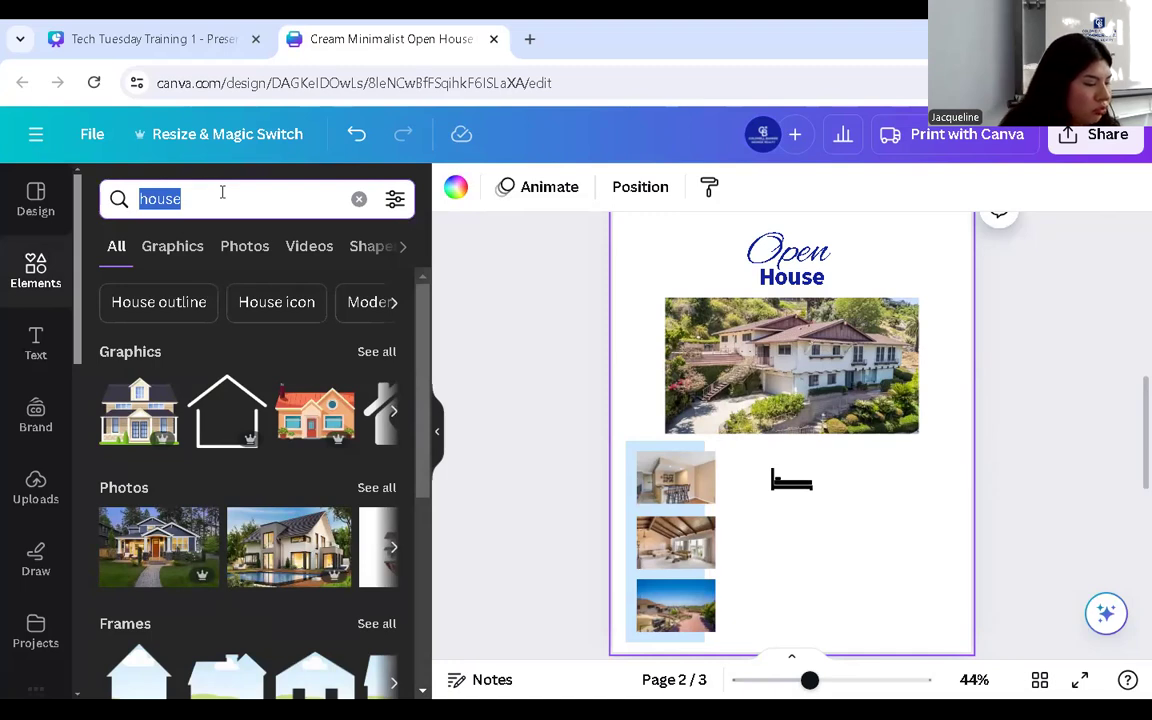
pyautogui.write('square feet')
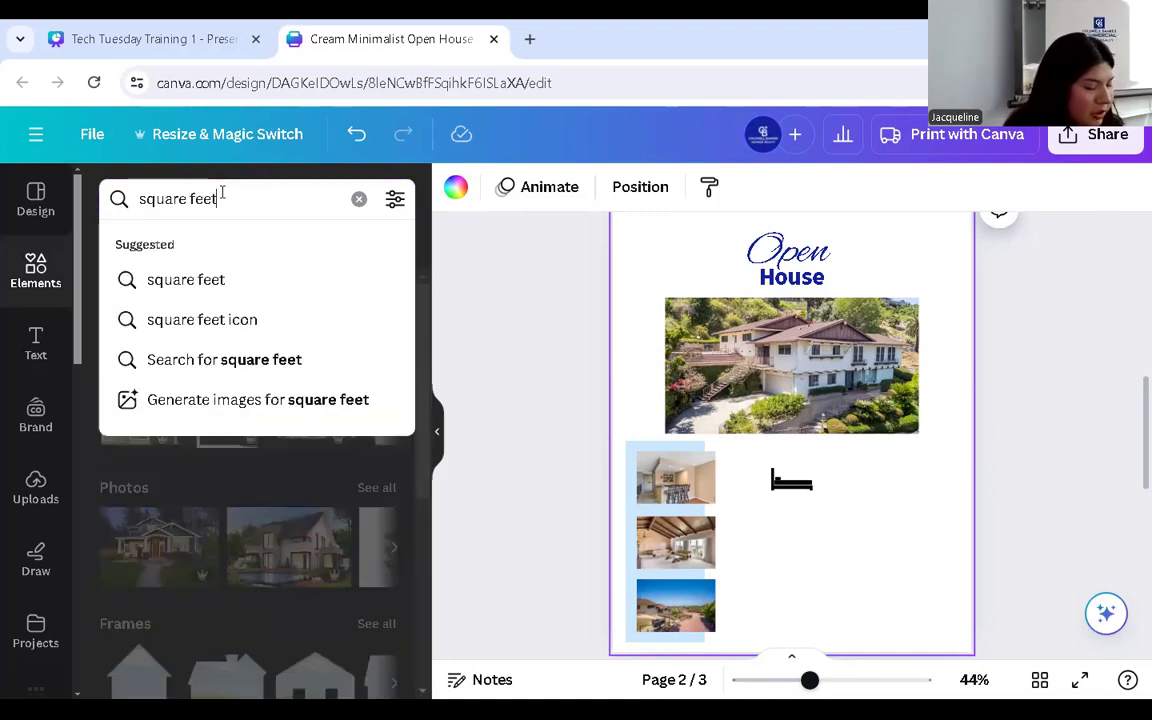
pyautogui.press('Return')
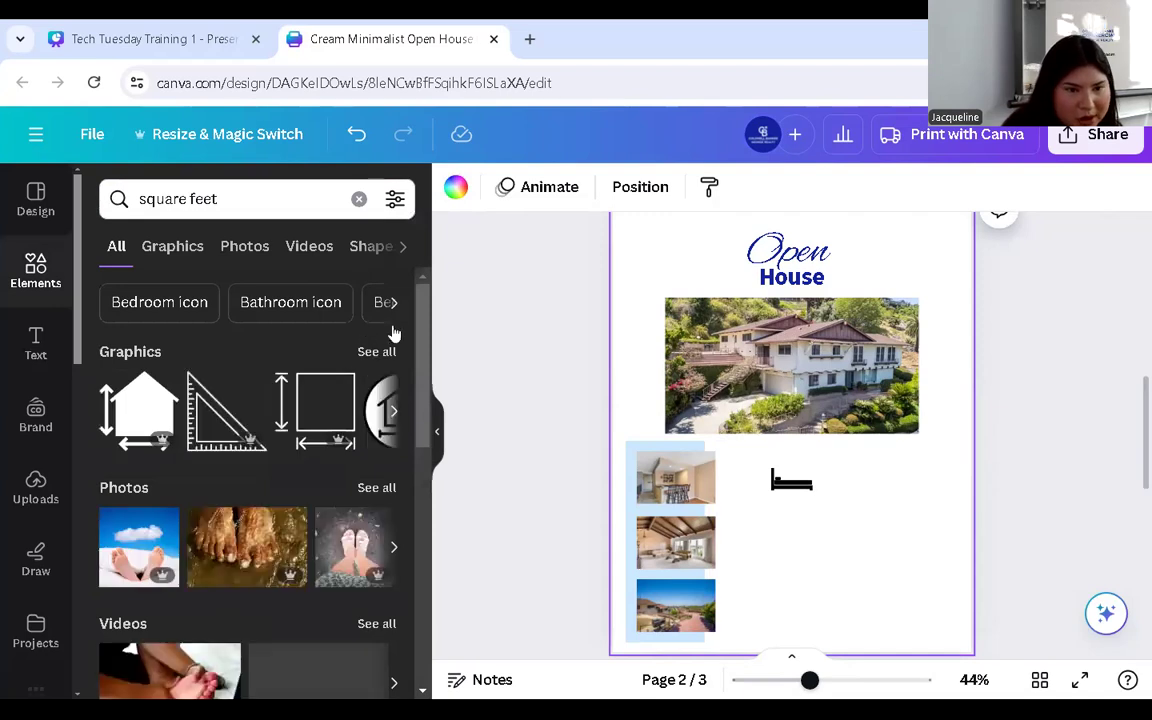
pyautogui.click(386, 353)
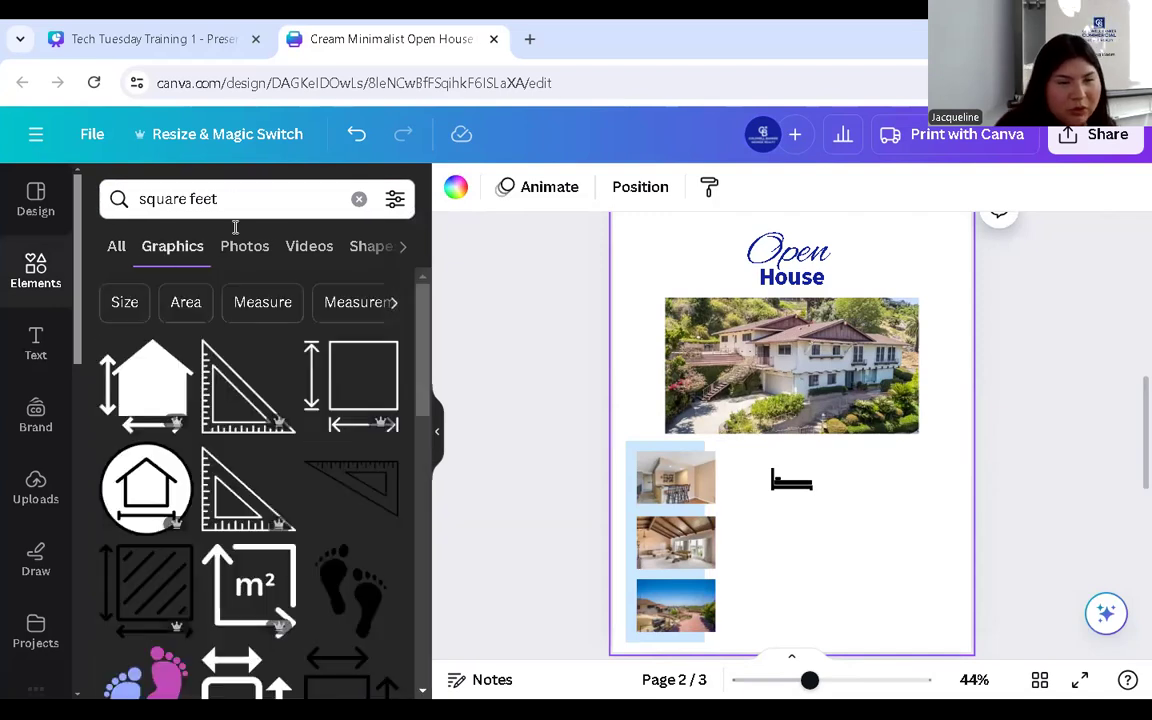
pyautogui.click(349, 369)
pyautogui.moveTo(855, 470)
pyautogui.mouseDown()
pyautogui.moveTo(907, 554)
pyautogui.moveTo(810, 484)
pyautogui.moveTo(875, 490)
pyautogui.moveTo(867, 482)
pyautogui.mouseUp()
pyautogui.click(489, 370)
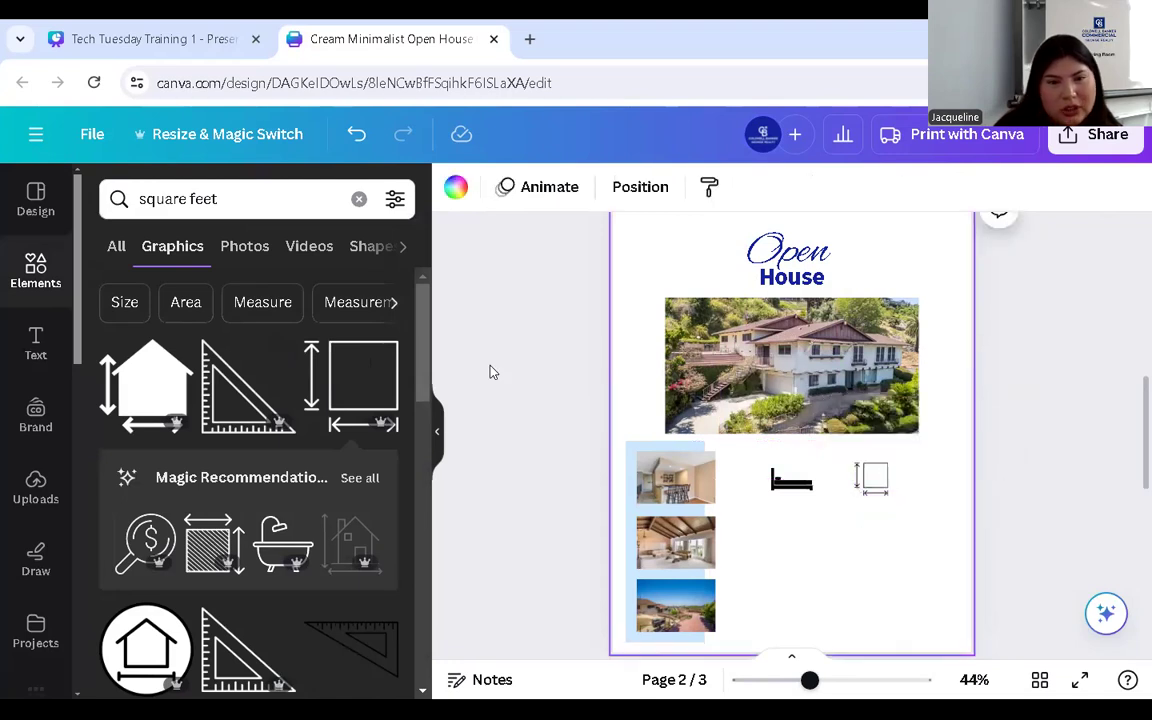
# - Search graphics for 'shower' and add the black bathtub graphic
pyautogui.click(356, 200)
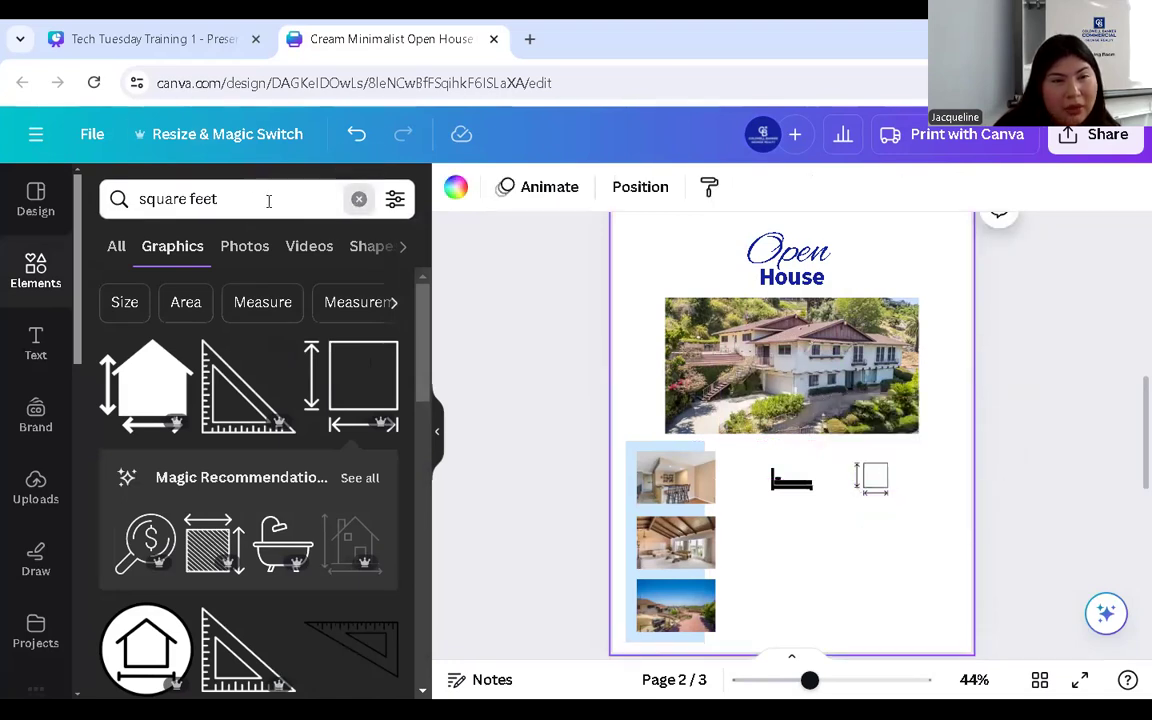
pyautogui.write('shower')
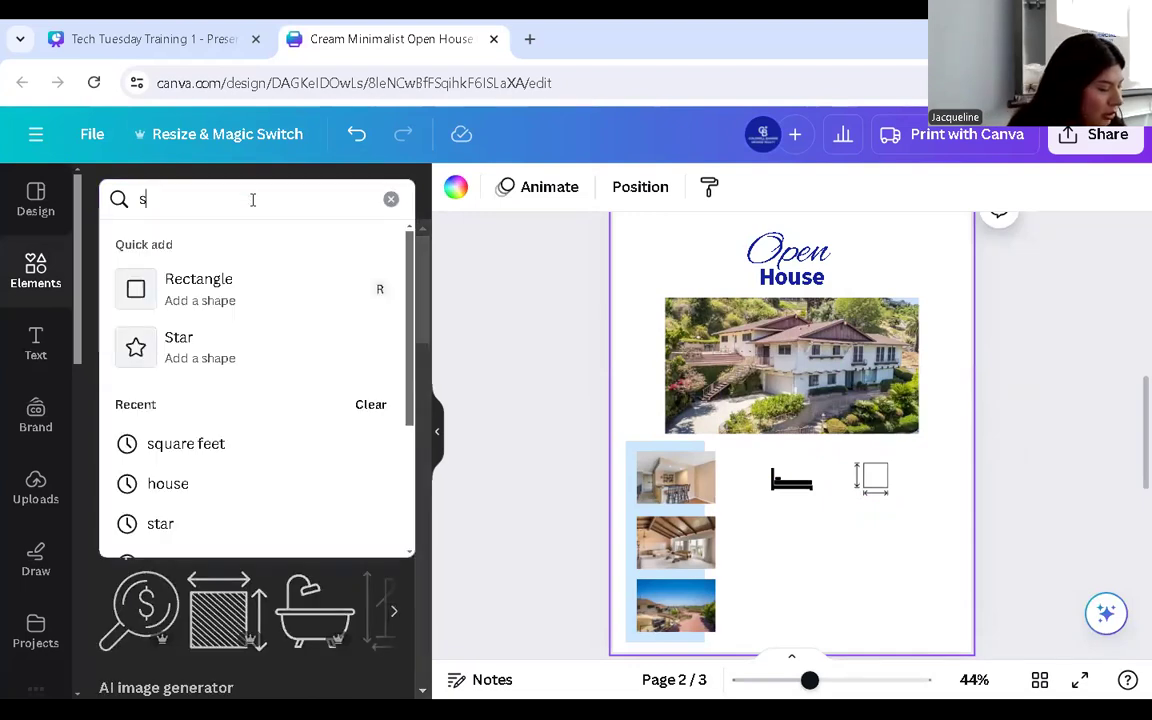
pyautogui.press('Return')
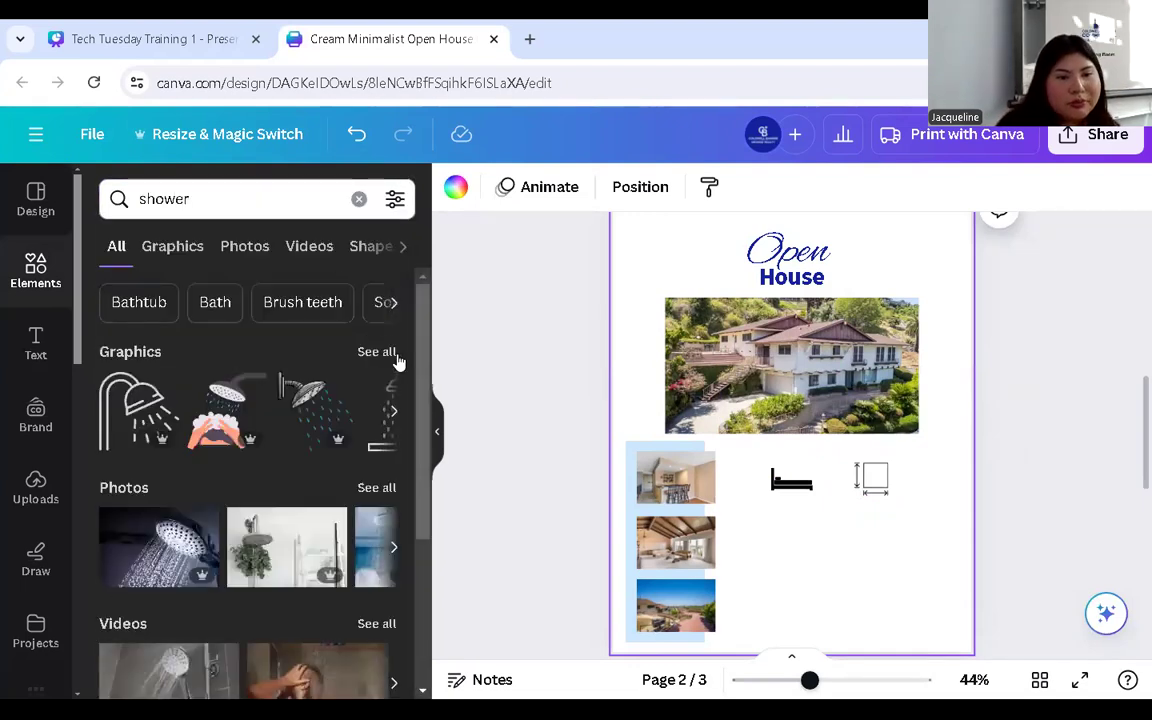
pyautogui.click(377, 353)
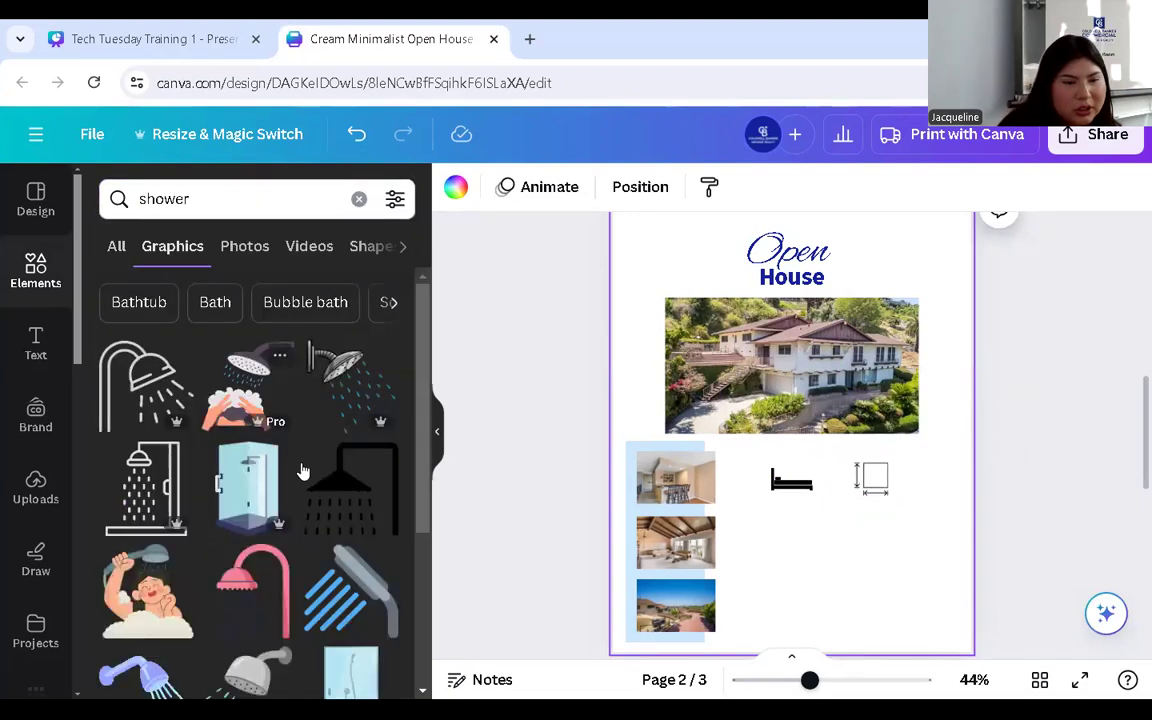
pyautogui.scroll(-5, 300, 460)
pyautogui.scroll(-2, 290, 450)
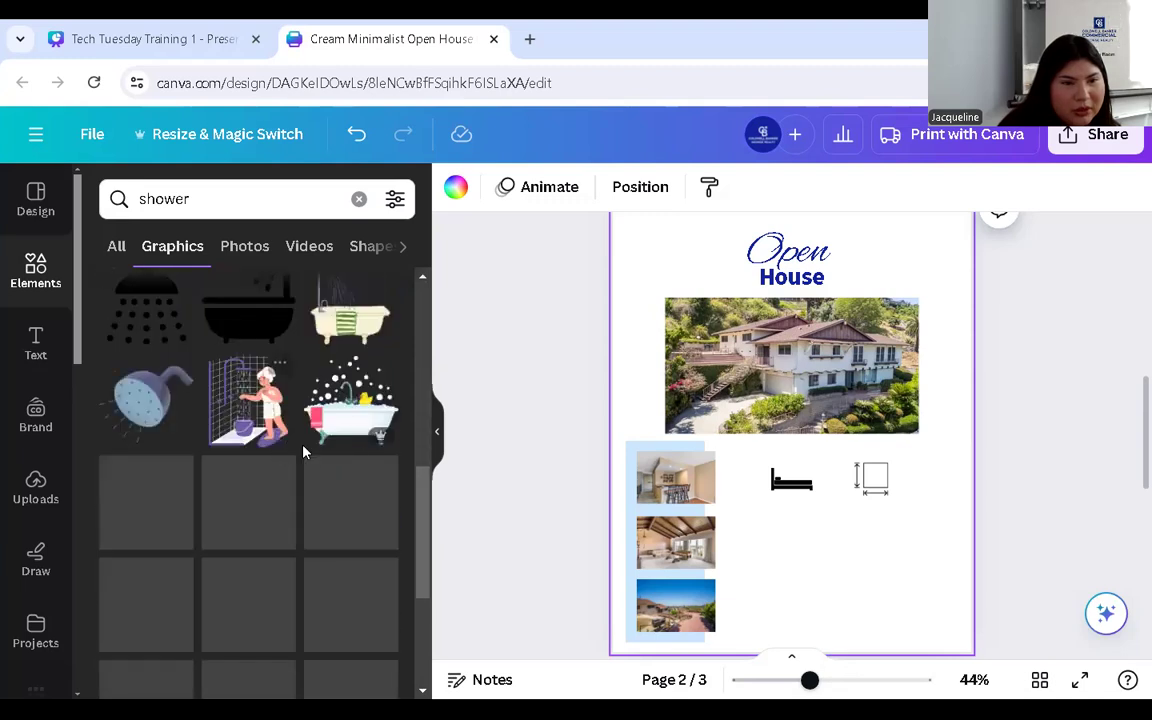
pyautogui.scroll(1, 238, 393)
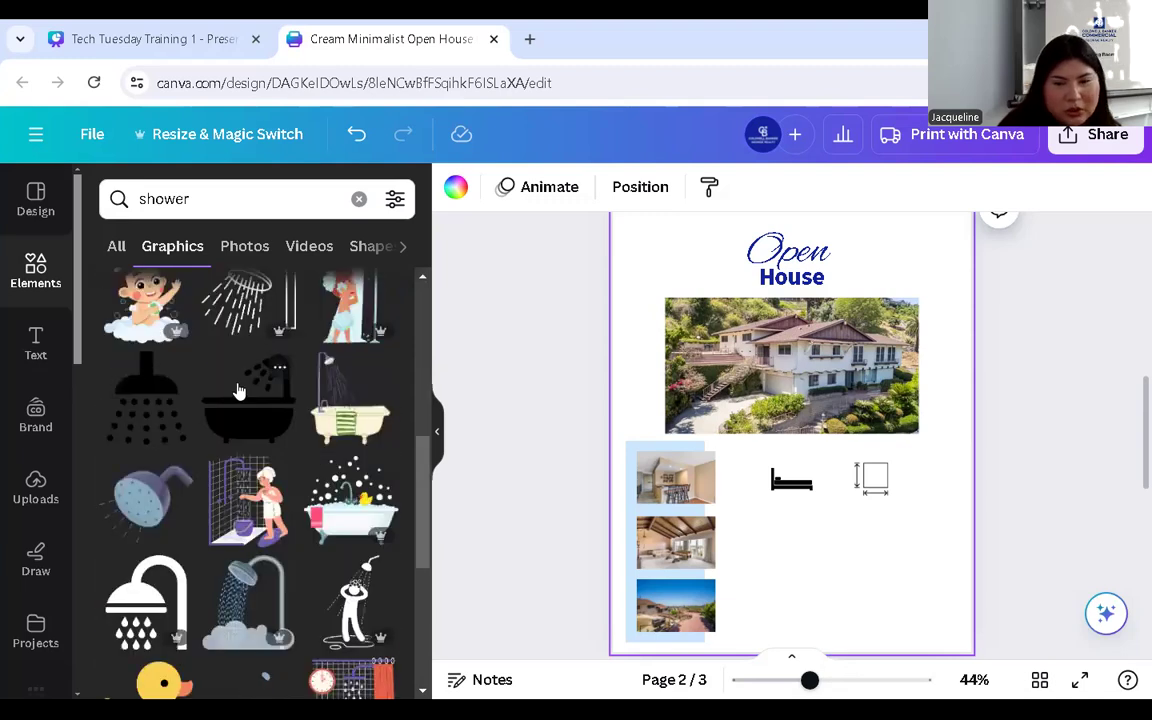
pyautogui.click(238, 393)
# - Shrink the bathtub to icon size right of the bed and move the square-feet icon below
pyautogui.moveTo(771, 452); pyautogui.dragTo(771, 550)
pyautogui.moveTo(882, 481); pyautogui.dragTo(932, 574)
pyautogui.moveTo(847, 548); pyautogui.dragTo(888, 515)
pyautogui.moveTo(898, 560); pyautogui.dragTo(802, 528)
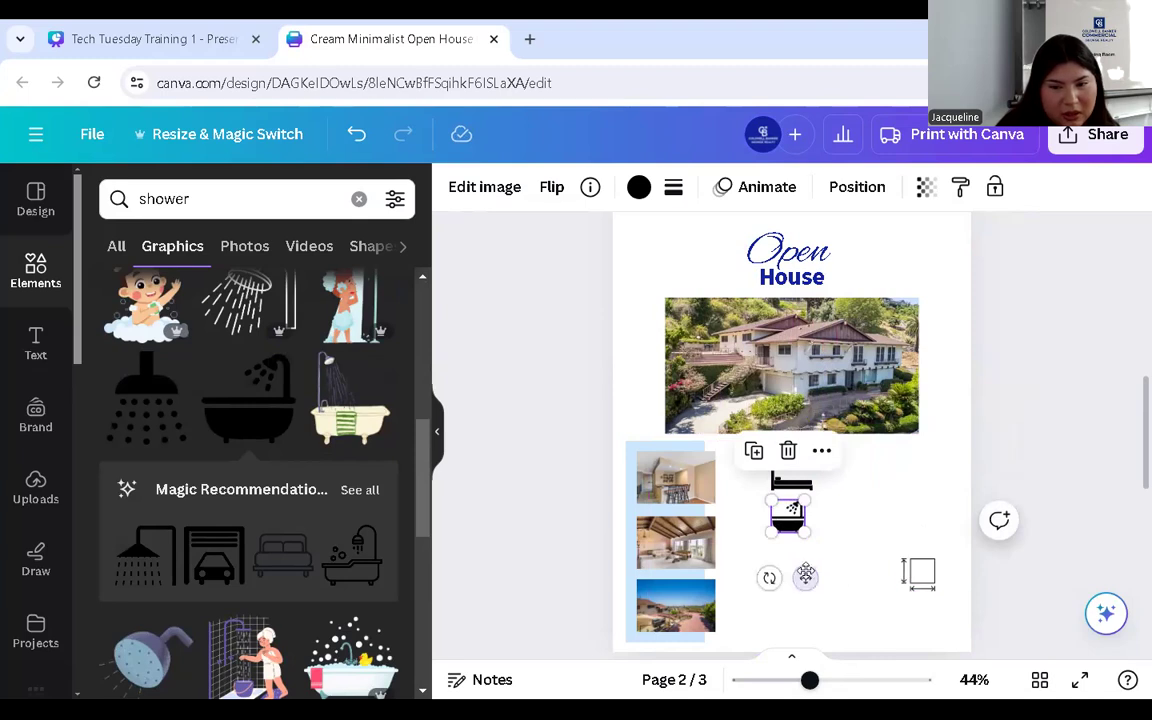
pyautogui.moveTo(789, 510); pyautogui.dragTo(864, 472)
pyautogui.click(929, 573)
pyautogui.moveTo(929, 573); pyautogui.dragTo(796, 548)
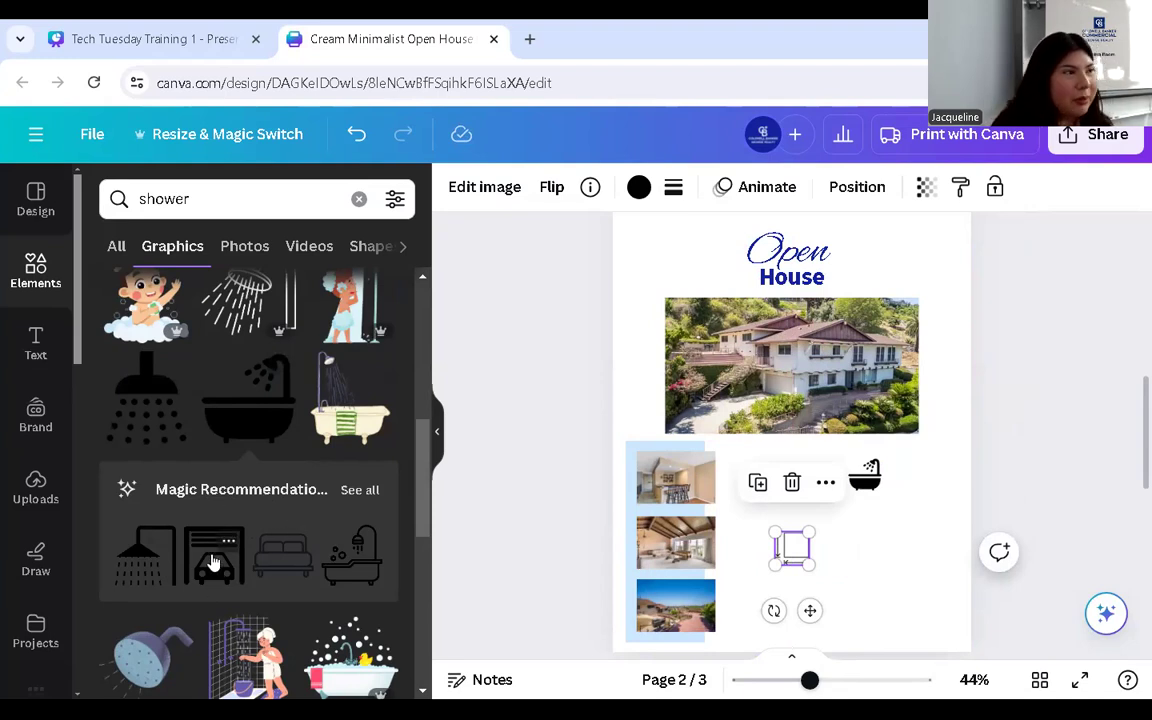
# - Add the garage graphic, shrunk to icon size, under the bathtub
pyautogui.moveTo(213, 563); pyautogui.dragTo(845, 537)
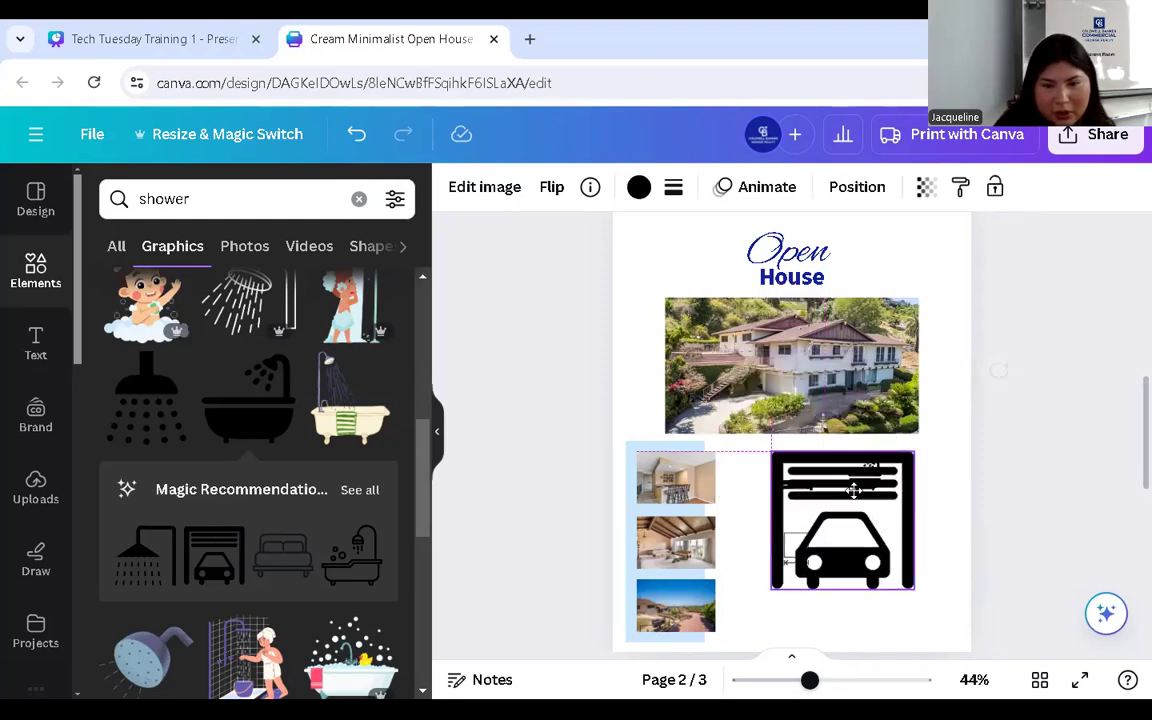
pyautogui.moveTo(918, 592); pyautogui.dragTo(887, 567)
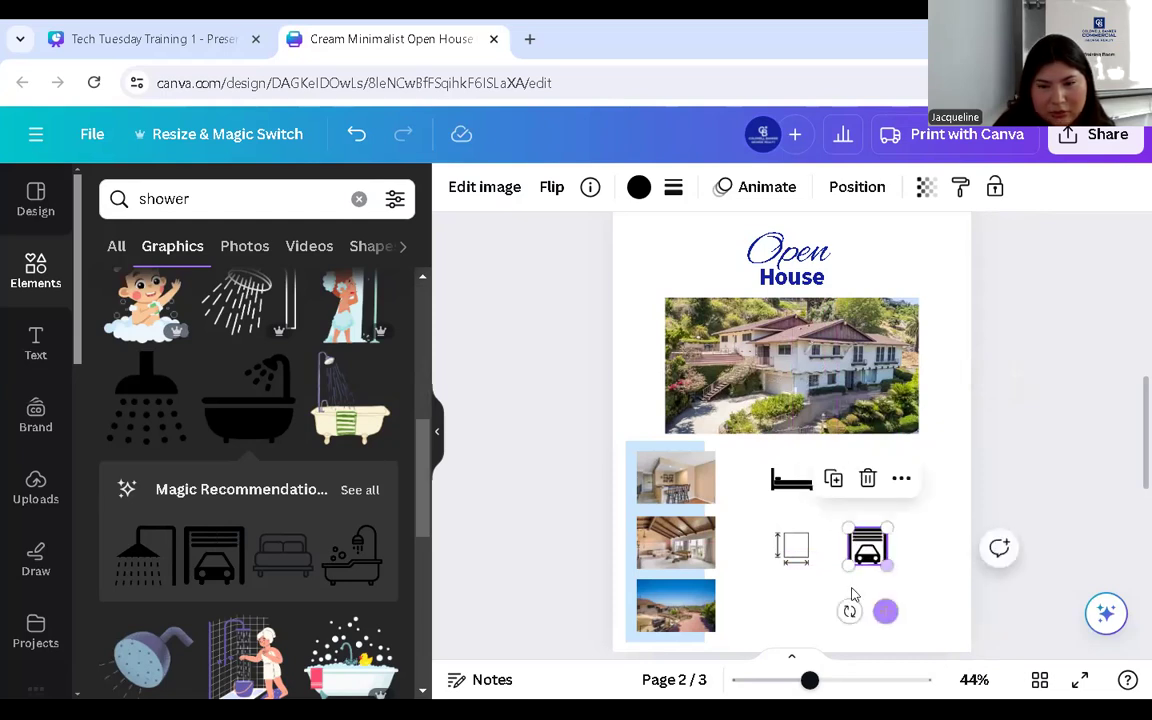
pyautogui.click(760, 521)
# - Select the four icons, nudge them slightly, and group them into one grid
pyautogui.moveTo(741, 475); pyautogui.dragTo(873, 551)
pyautogui.moveTo(833, 508); pyautogui.dragTo(836, 513)
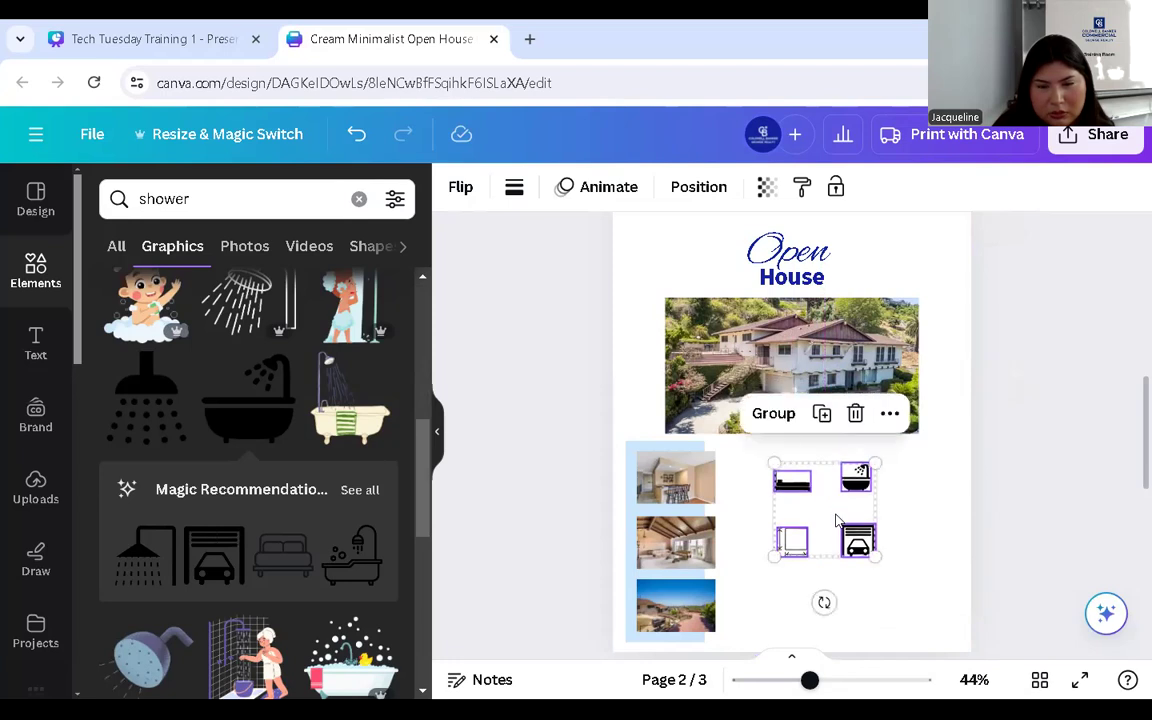
pyautogui.click(772, 416)
pyautogui.click(939, 525)
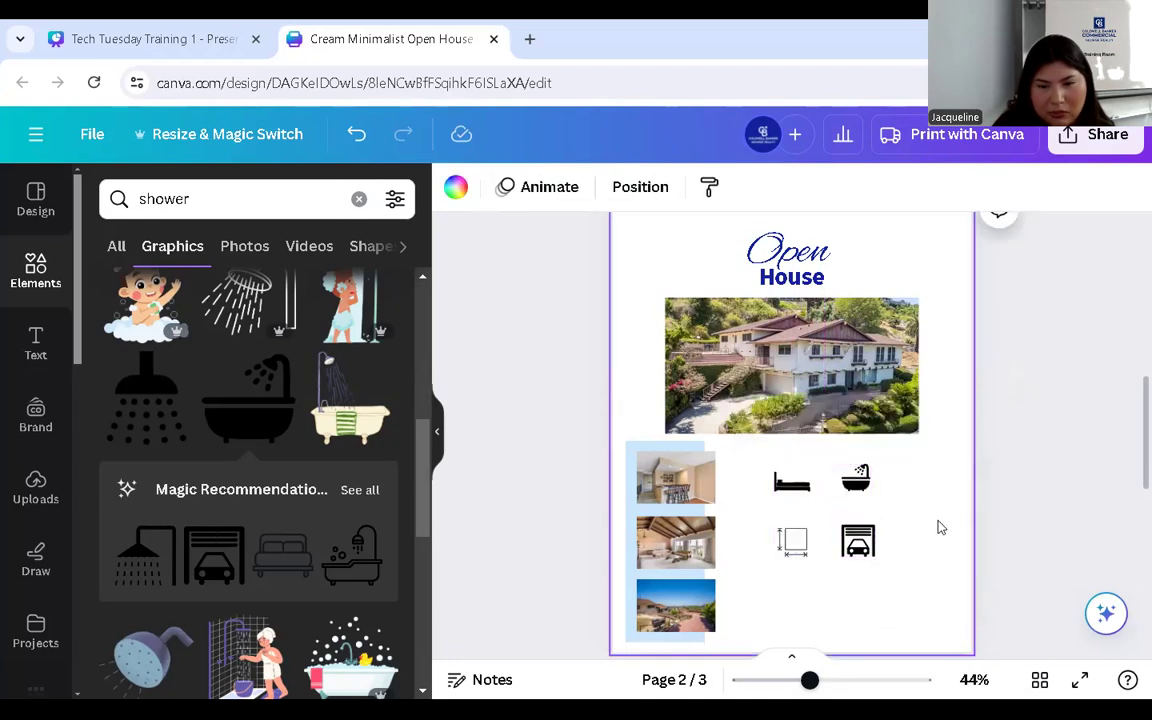
pyautogui.click(30, 345)
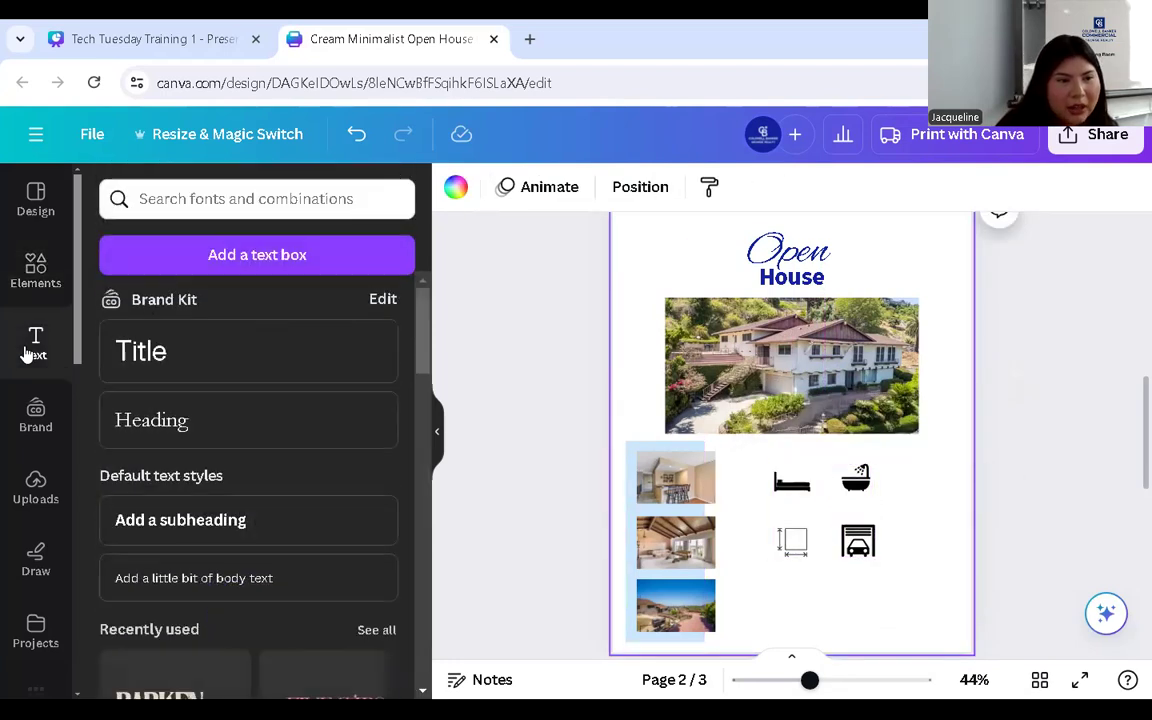
# - Add a Title text box, shrink it to font size 16, and move it onto the icon grid
pyautogui.click(160, 356)
pyautogui.click(622, 190)
pyautogui.click(623, 190)
pyautogui.click(623, 190)
pyautogui.click(623, 190)
pyautogui.click(623, 190)
pyautogui.click(623, 190)
pyautogui.click(624, 191)
pyautogui.click(623, 190)
pyautogui.click(623, 190)
pyautogui.click(623, 190)
pyautogui.click(623, 190)
pyautogui.click(623, 190)
pyautogui.click(623, 190)
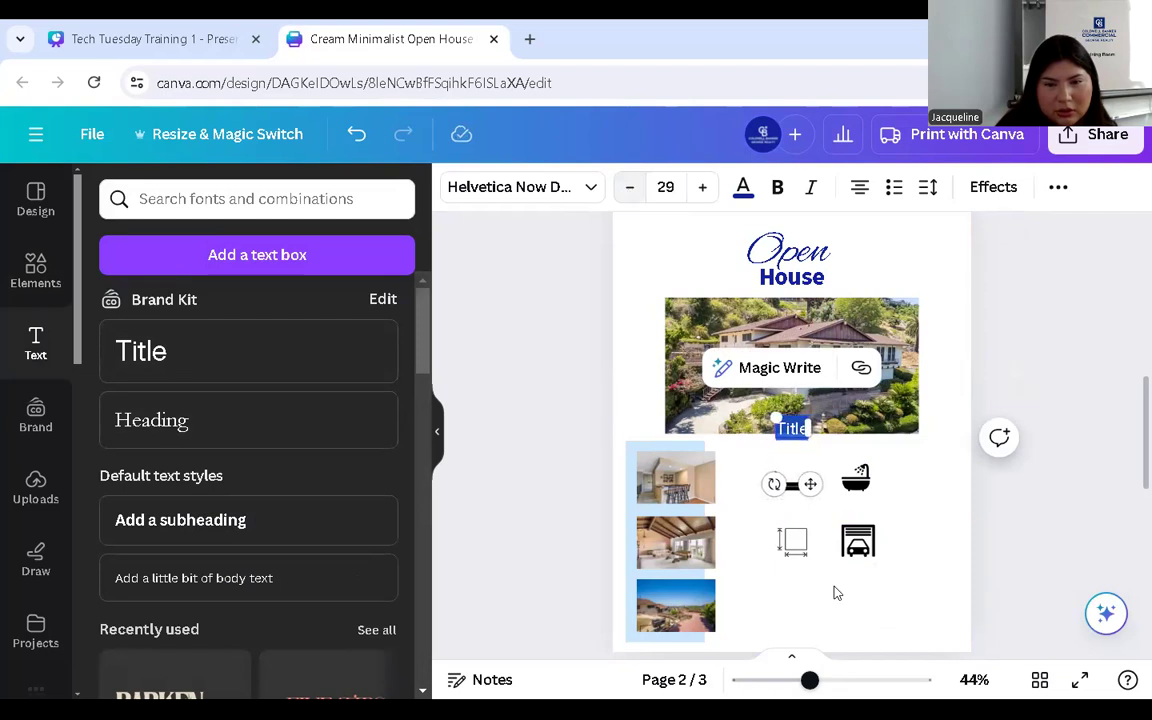
pyautogui.moveTo(808, 486); pyautogui.dragTo(808, 558)
pyautogui.click(628, 192)
pyautogui.click(628, 192)
pyautogui.click(628, 192)
pyautogui.click(628, 192)
pyautogui.click(628, 192)
pyautogui.click(628, 192)
pyautogui.click(628, 192)
pyautogui.click(628, 192)
# - Change the text under the bed icon to '2 Bed' and make it uppercase
pyautogui.click(818, 556)
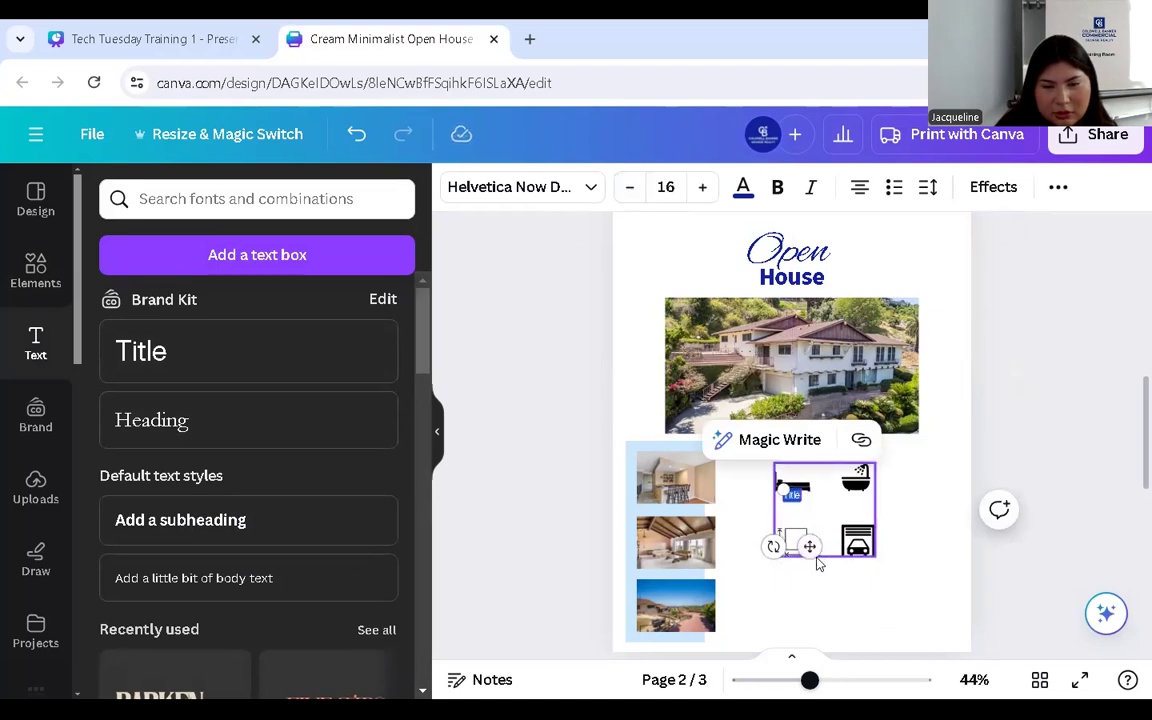
pyautogui.moveTo(818, 557); pyautogui.dragTo(818, 553)
pyautogui.moveTo(810, 680); pyautogui.dragTo(823, 681)
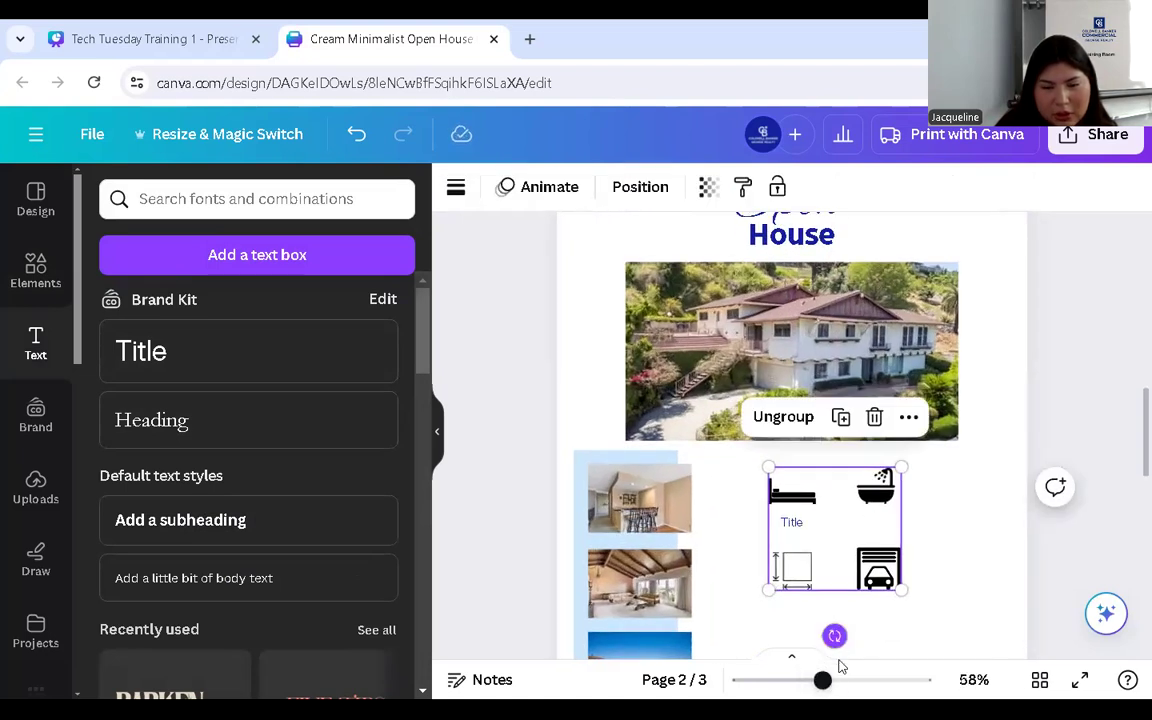
pyautogui.scroll(2, 828, 519)
pyautogui.doubleClick(792, 444)
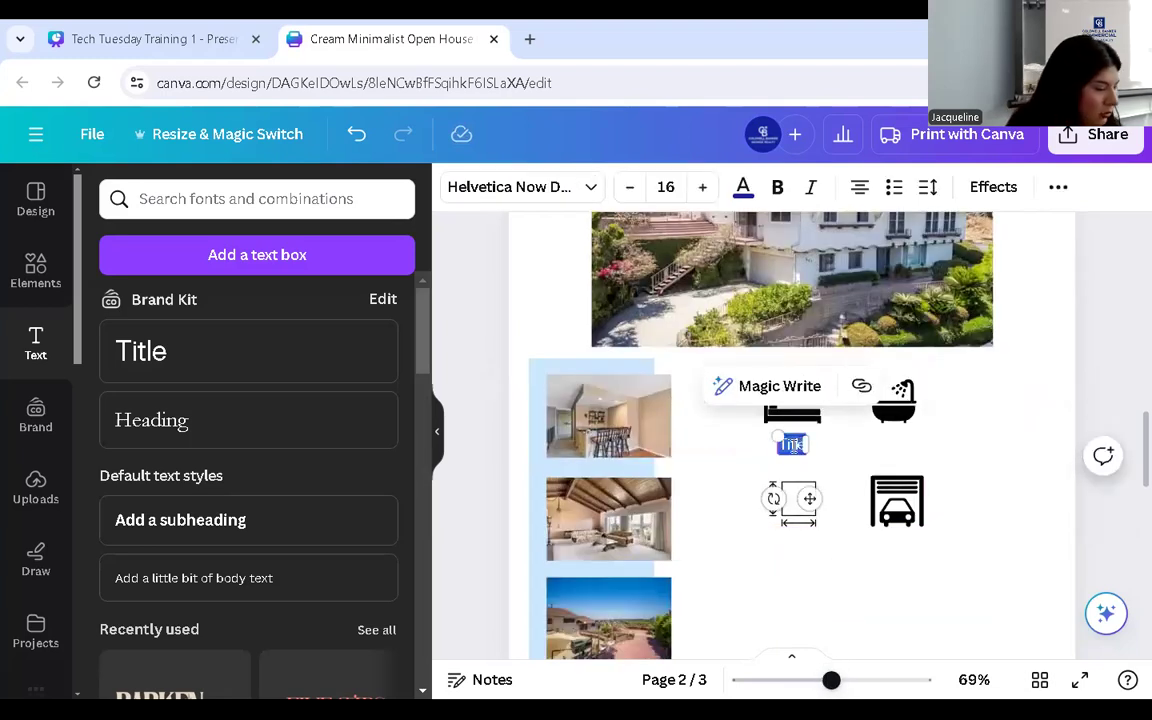
pyautogui.write('2 Bed')
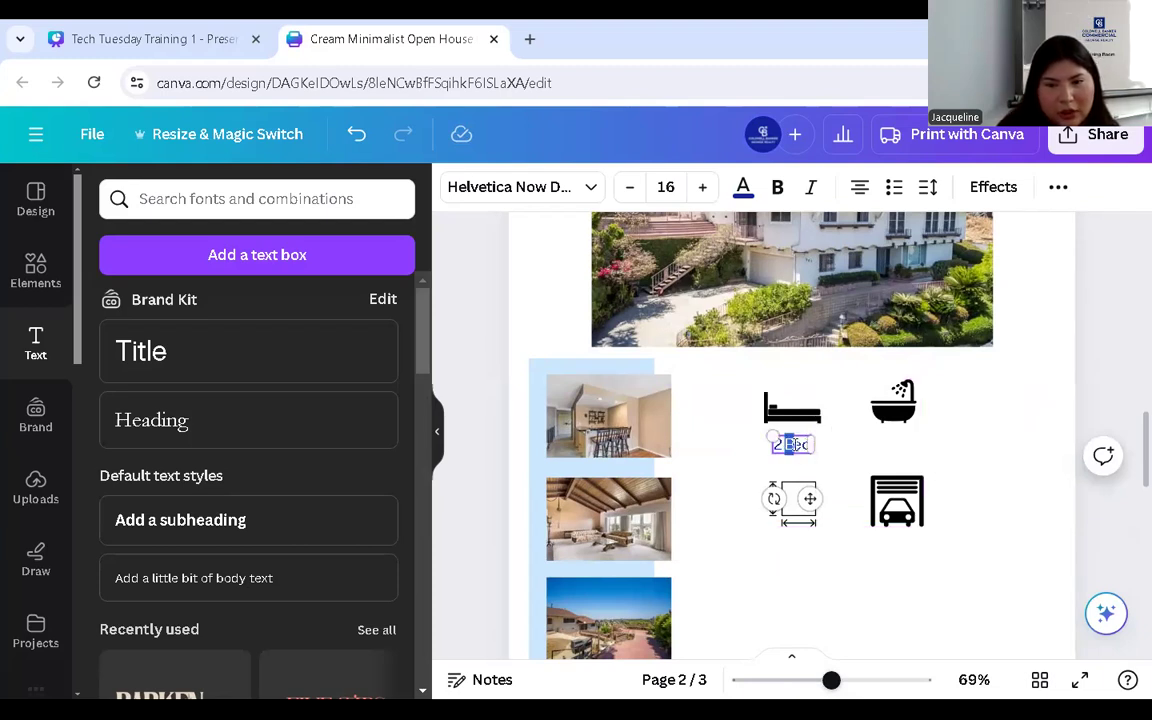
pyautogui.click(1058, 188)
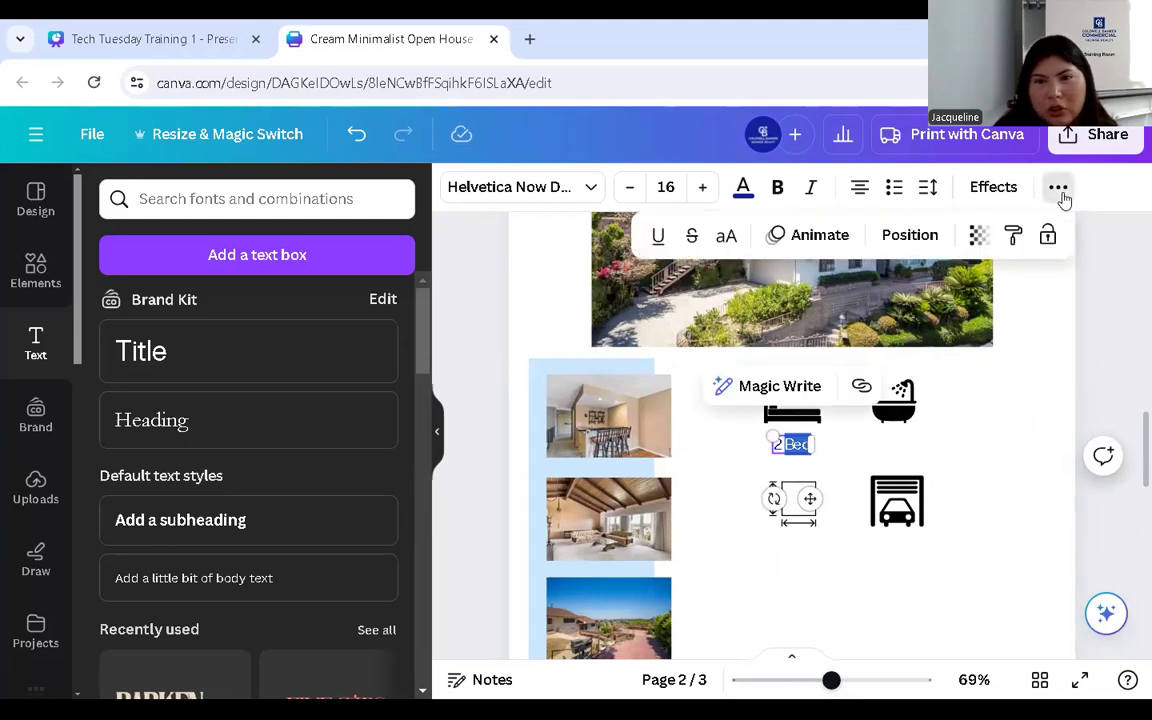
pyautogui.click(726, 237)
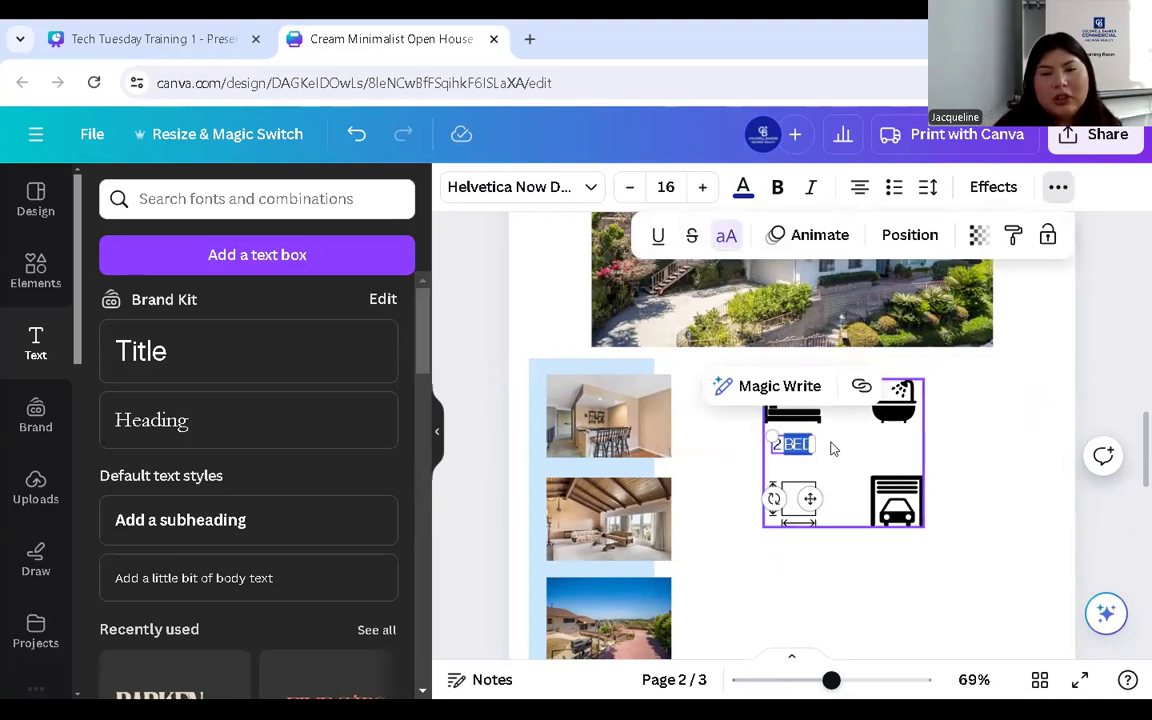
pyautogui.click(975, 442)
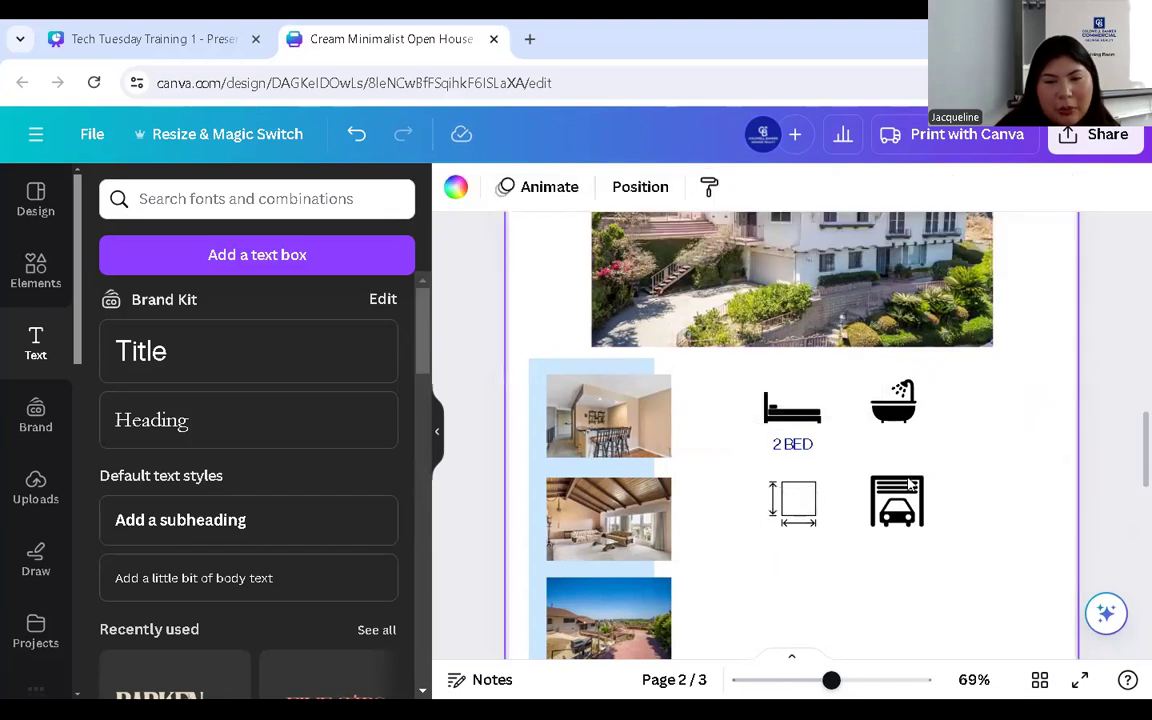
pyautogui.click(796, 447)
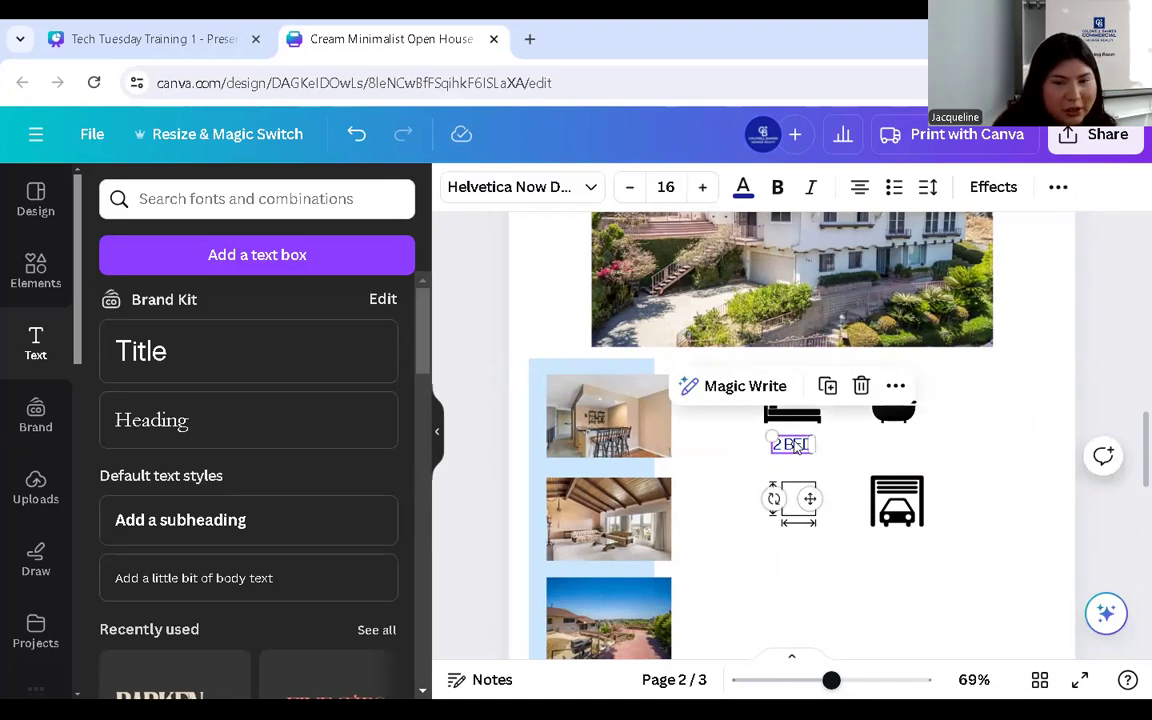
# - Copy the 2 BED label under the bathtub icon and retype it as 1 SHOWER
pyautogui.moveTo(796, 447); pyautogui.dragTo(891, 446)
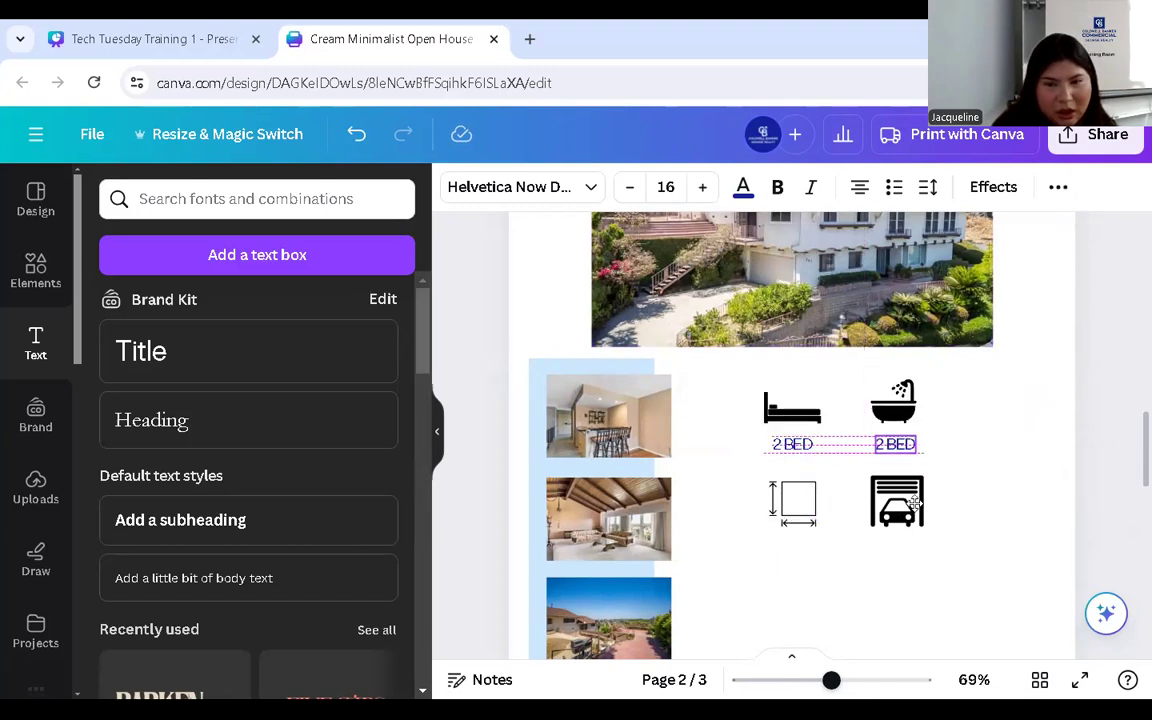
pyautogui.doubleClick(895, 444)
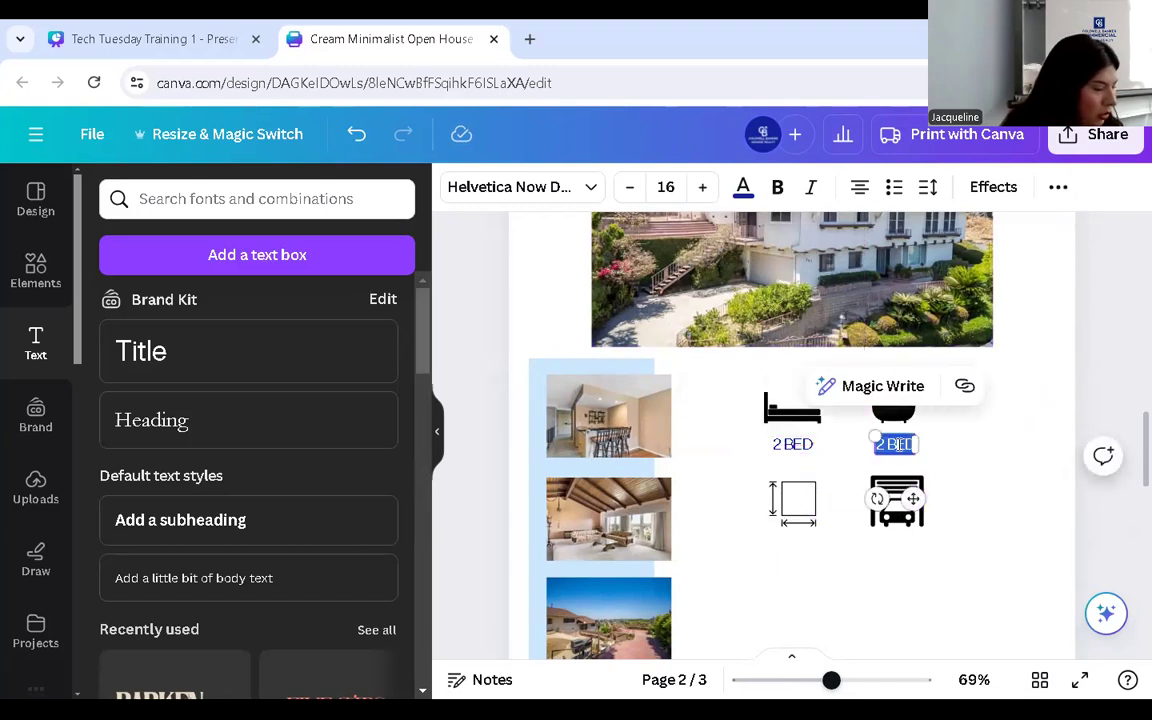
pyautogui.write('1 SHOWER')
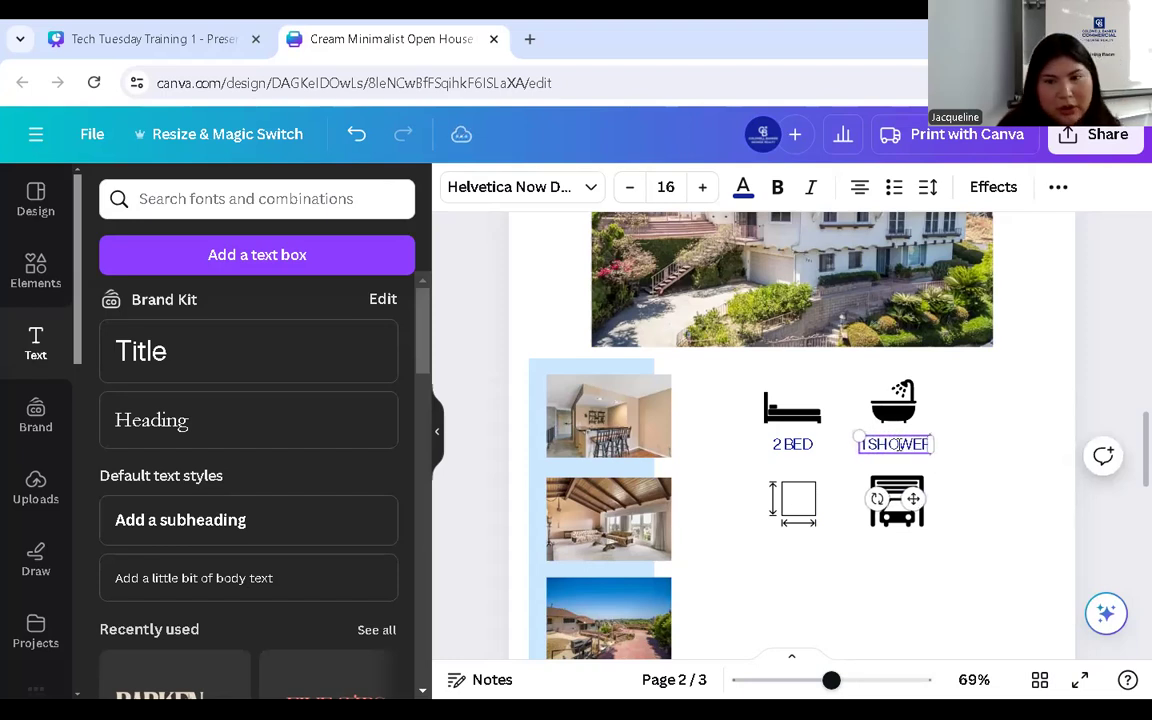
pyautogui.click(990, 496)
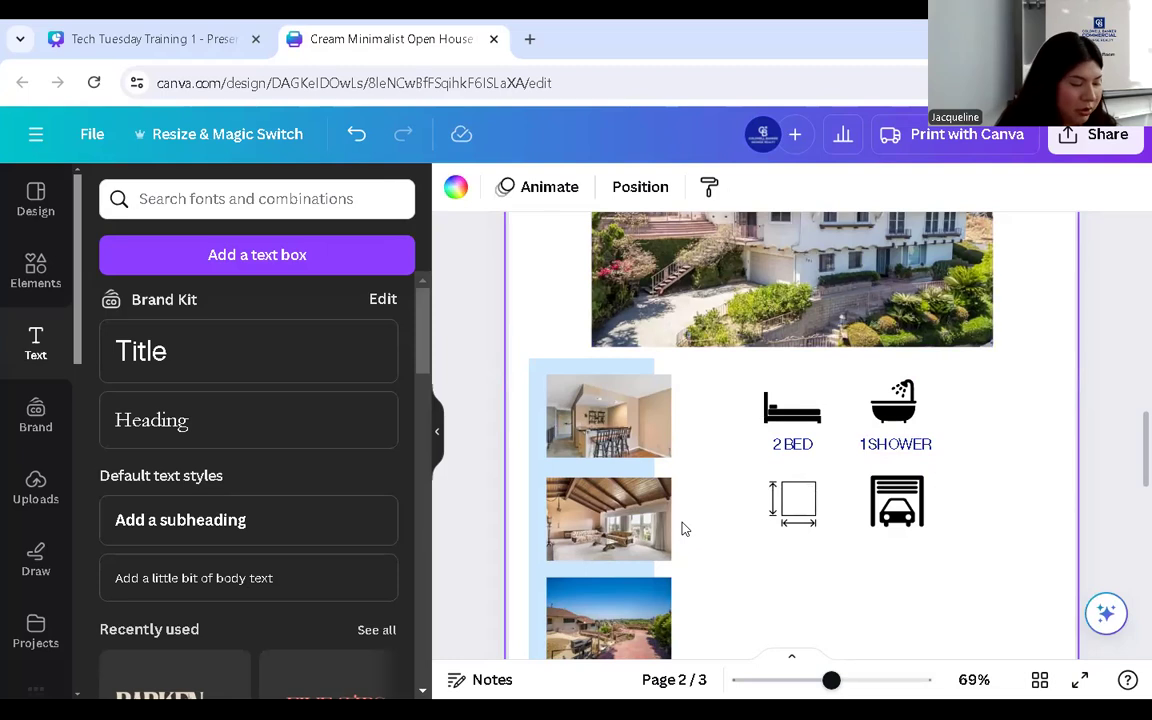
# - Duplicate the 2 BED label under the square icon and change it to 800 SQFT
pyautogui.click(792, 444)
pyautogui.hotkey('ctrl', 'd')
pyautogui.moveTo(820, 506); pyautogui.dragTo(810, 609)
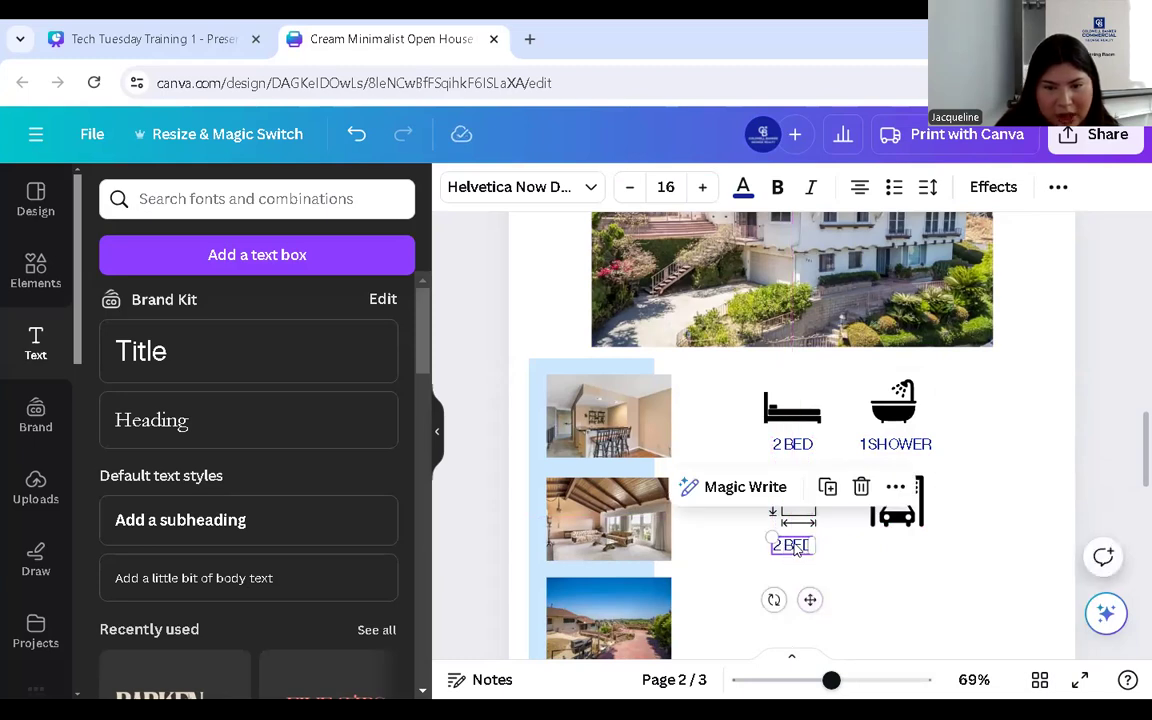
pyautogui.doubleClick(796, 547)
pyautogui.hotkey('ctrl', 'c')
pyautogui.write('8')
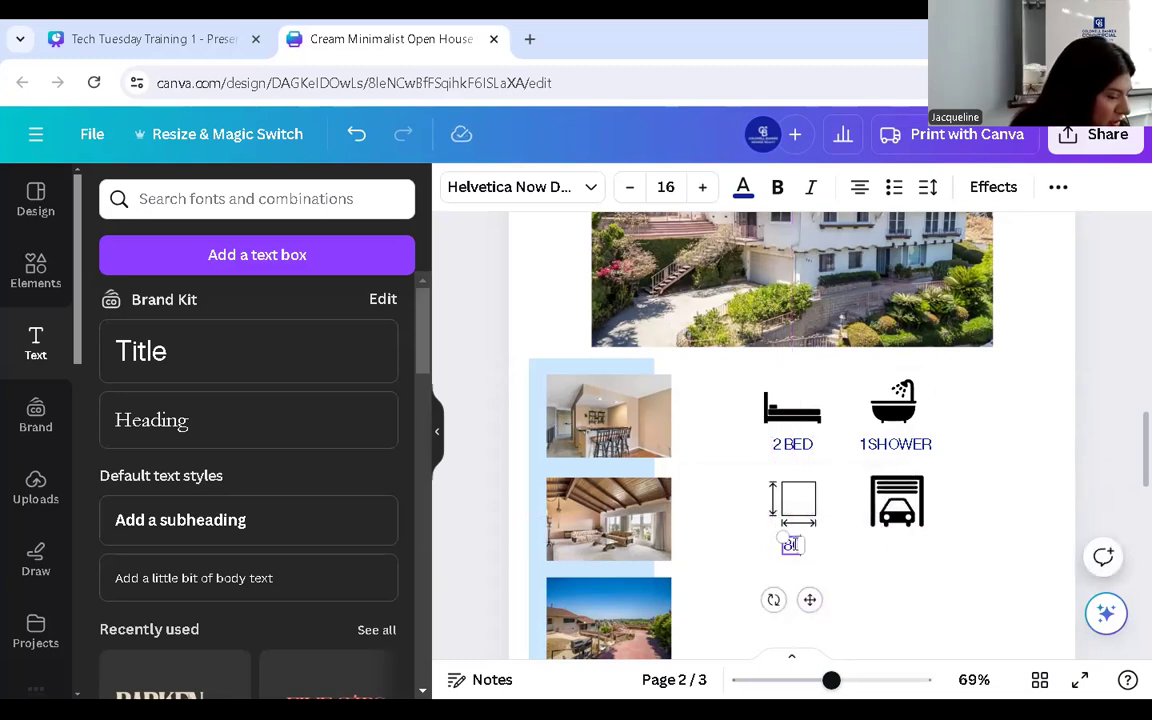
pyautogui.write('00 SQFT')
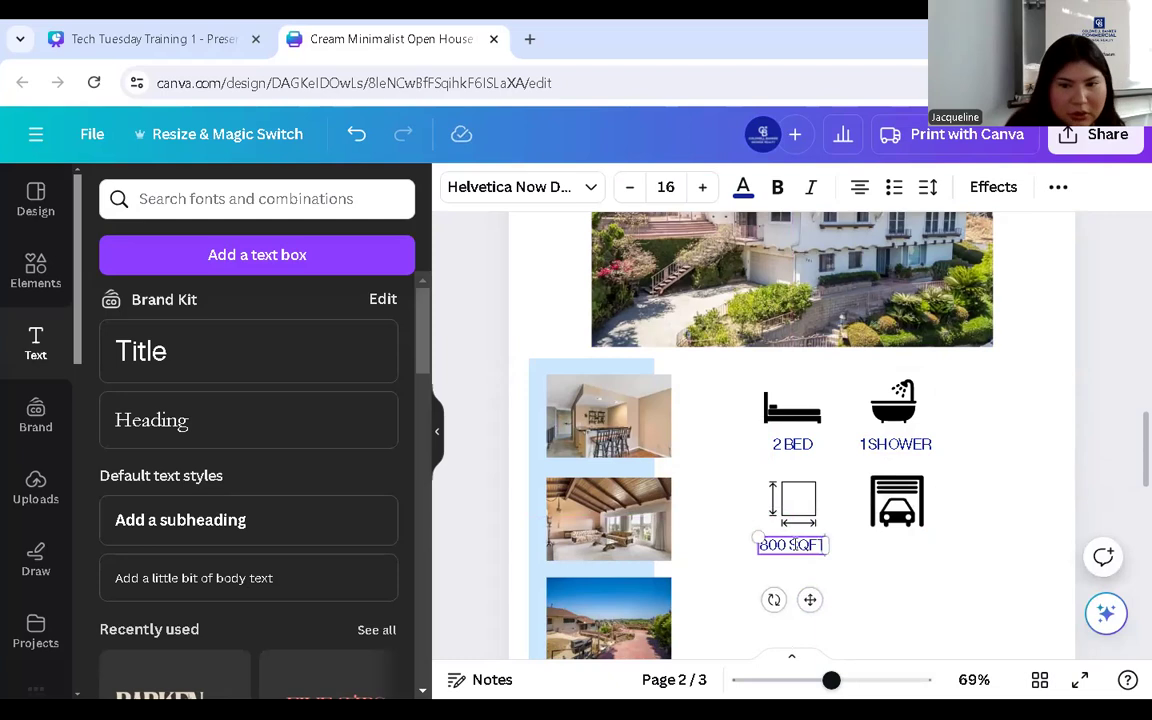
pyautogui.click(885, 569)
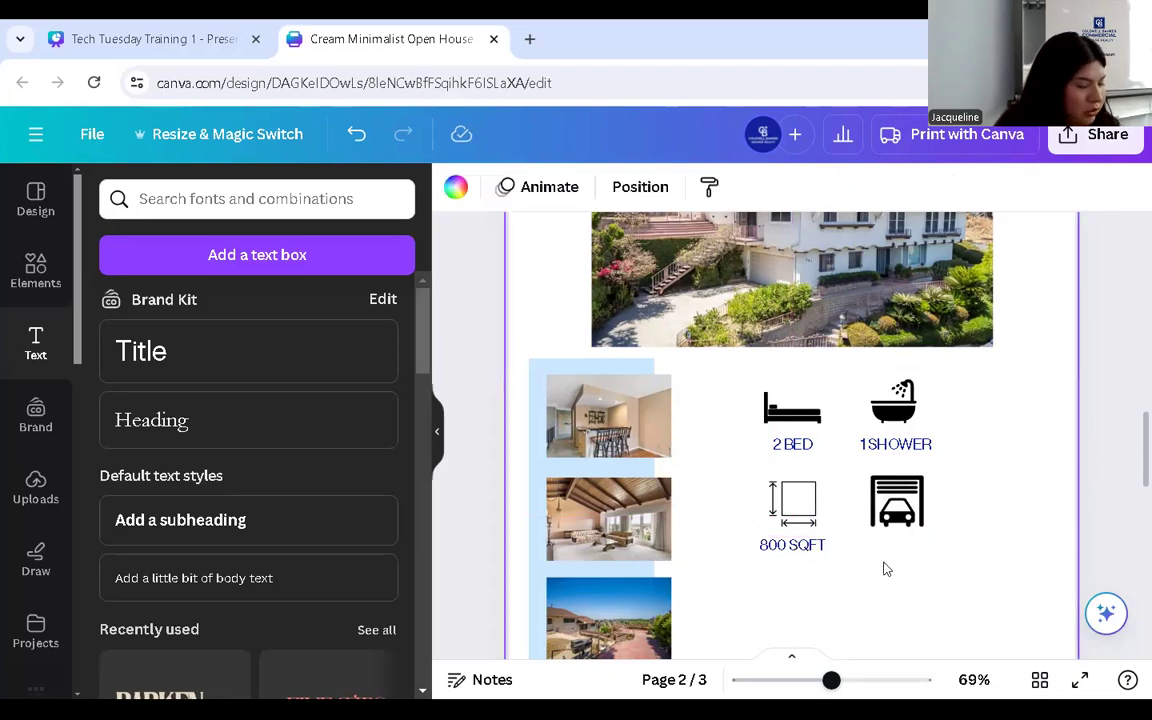
# - Place another label copy under the garage icon reading 2 CAR GARAGE
pyautogui.hotkey('ctrl', 'v')
pyautogui.moveTo(792, 450); pyautogui.dragTo(913, 597)
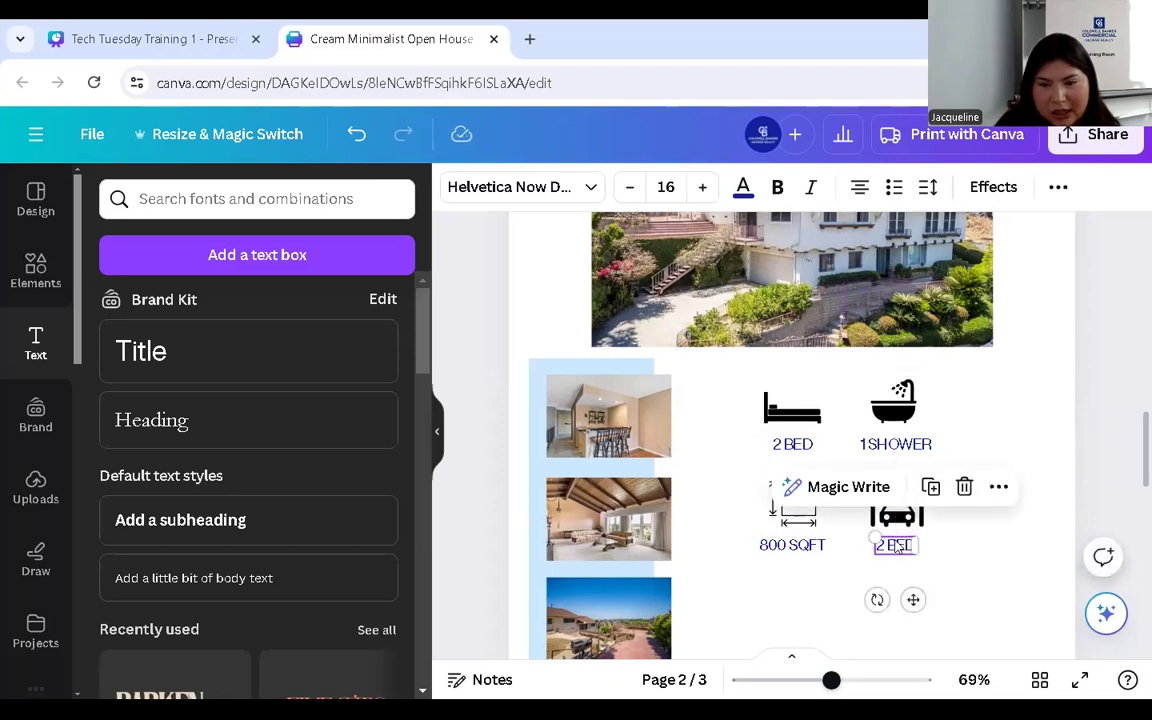
pyautogui.doubleClick(897, 541)
pyautogui.write('2')
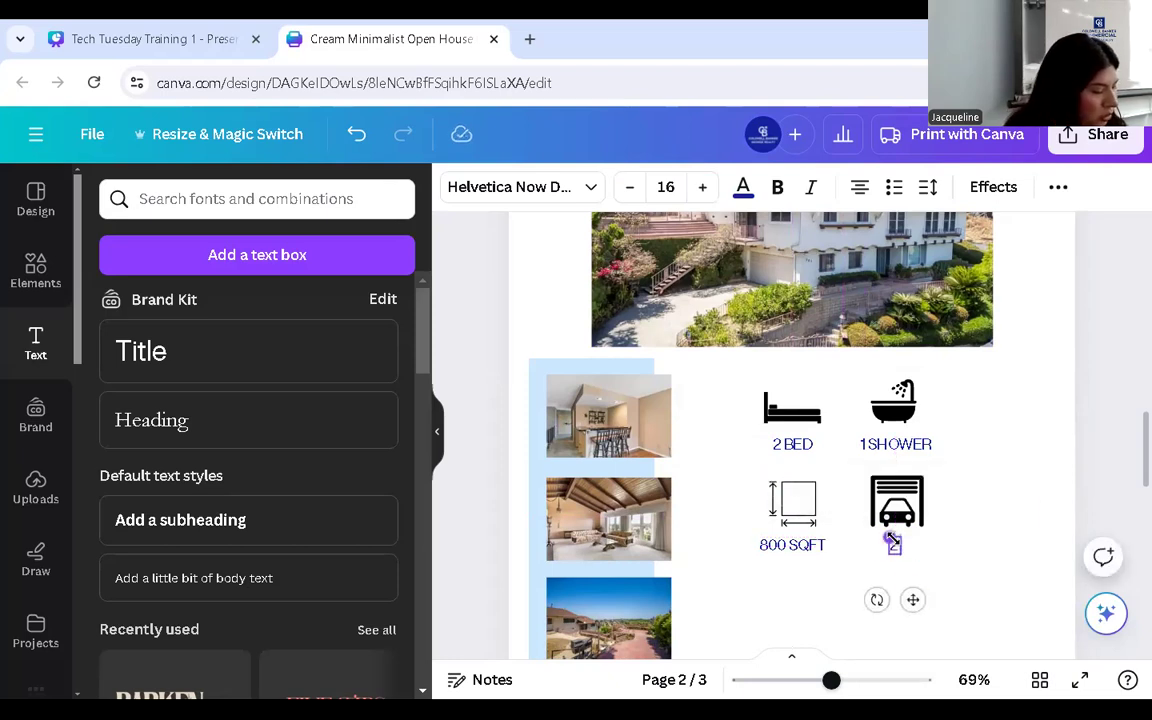
pyautogui.write(' CAR GARAGE')
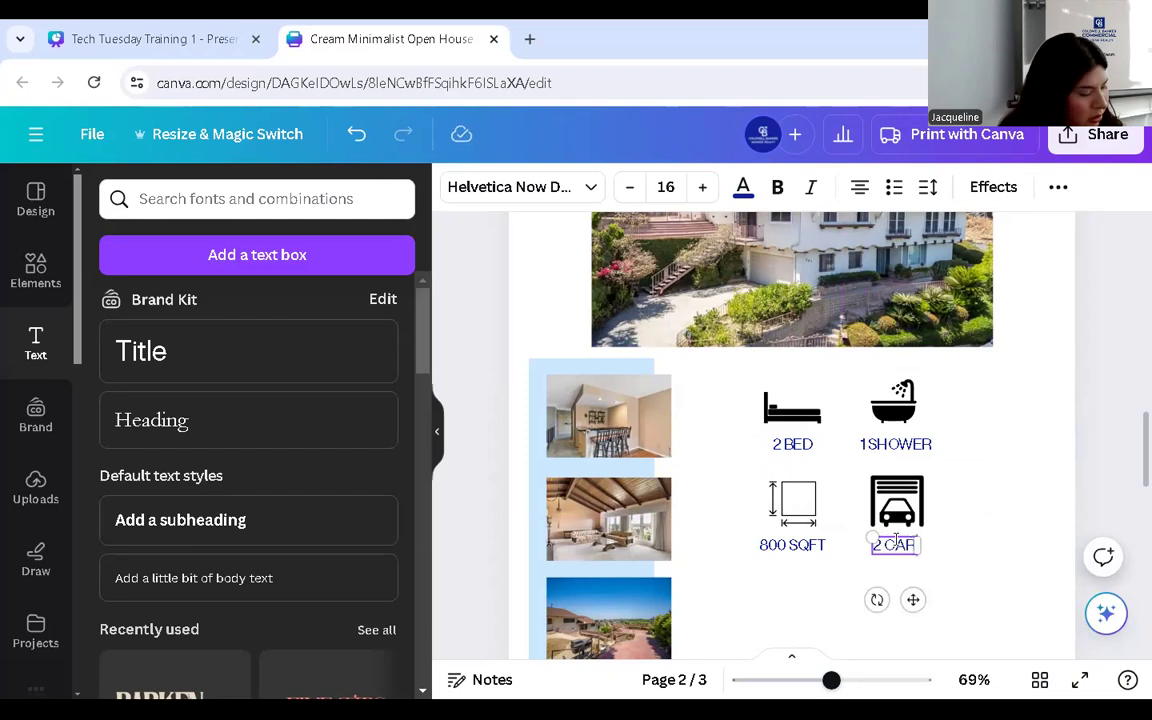
pyautogui.click(993, 505)
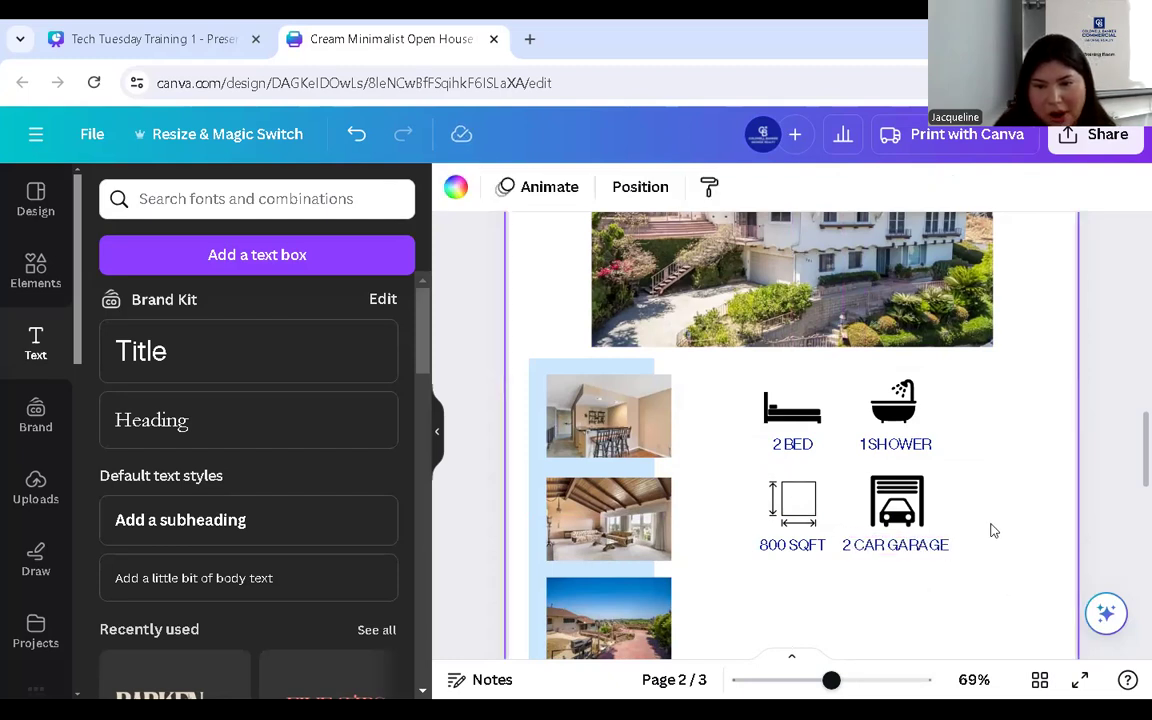
pyautogui.click(828, 420)
# - Ungroup the icon grid and move the shower and garage icons with their labels slightly right
pyautogui.click(779, 340)
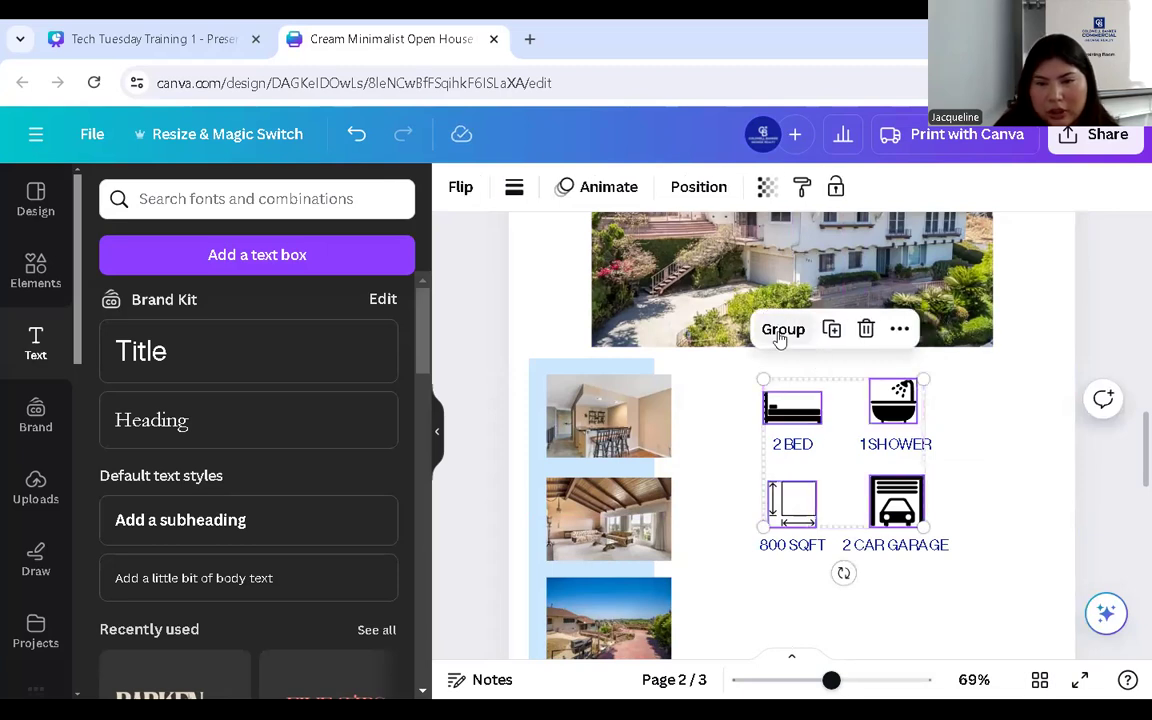
pyautogui.click(843, 410)
pyautogui.moveTo(851, 362); pyautogui.dragTo(947, 582)
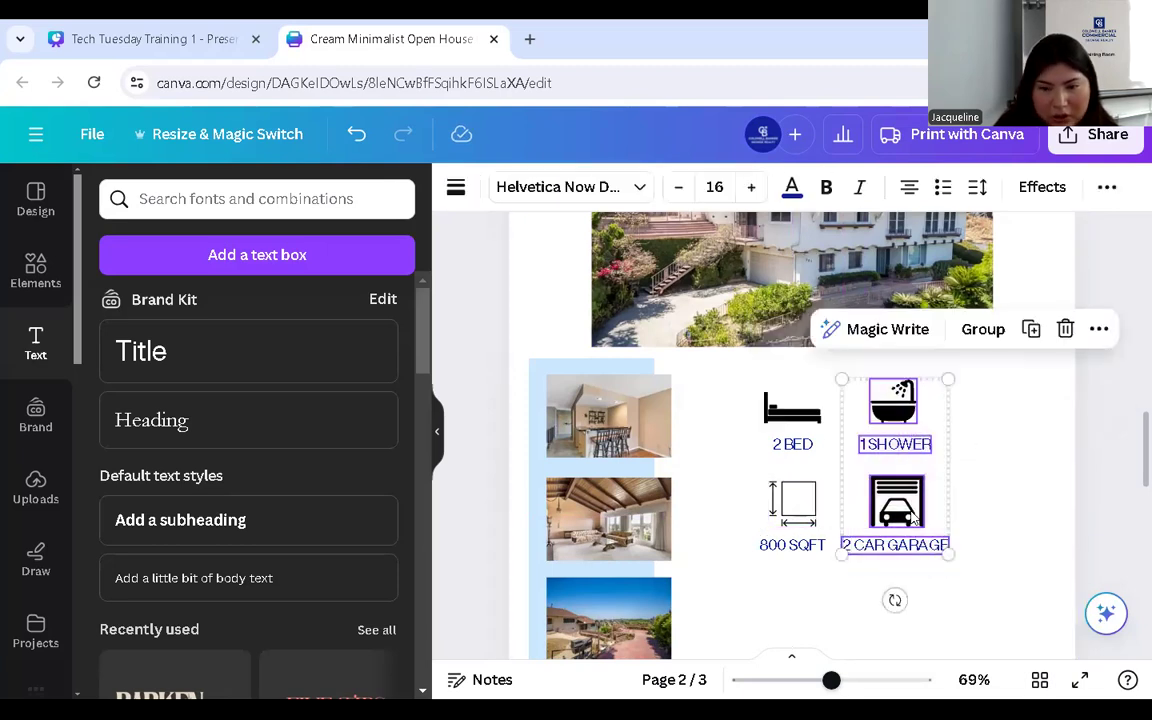
pyautogui.moveTo(897, 505); pyautogui.dragTo(917, 508)
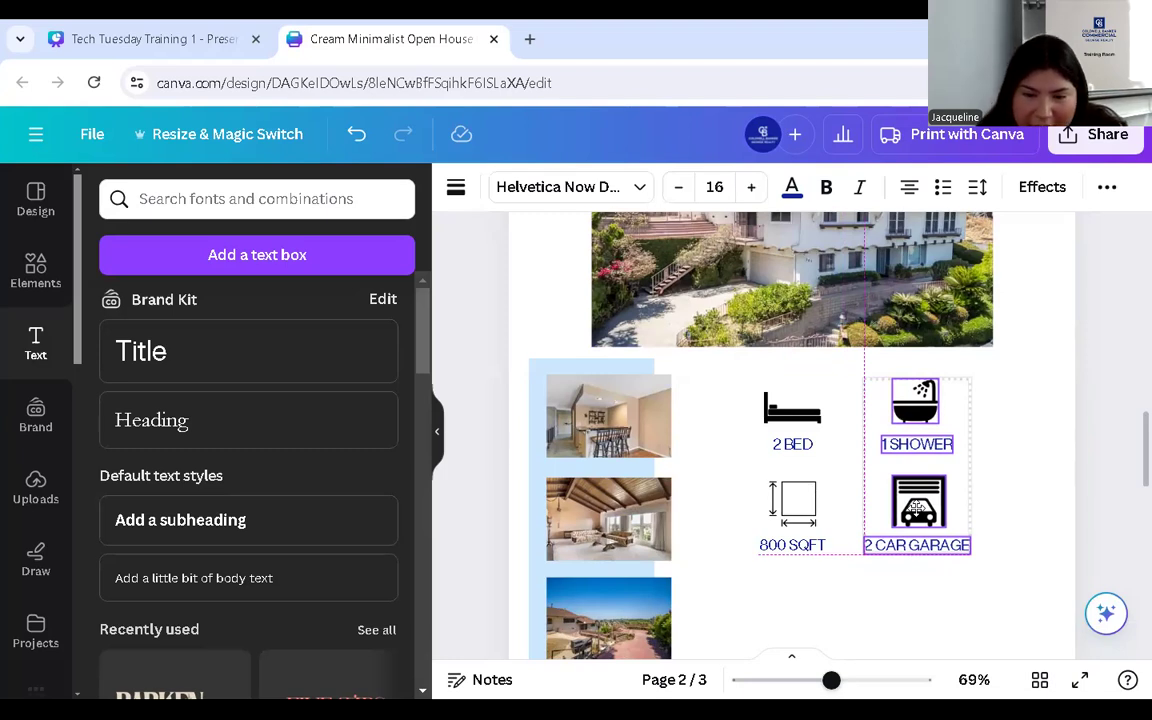
pyautogui.moveTo(917, 508); pyautogui.dragTo(731, 394)
pyautogui.click(728, 368)
pyautogui.click(736, 440)
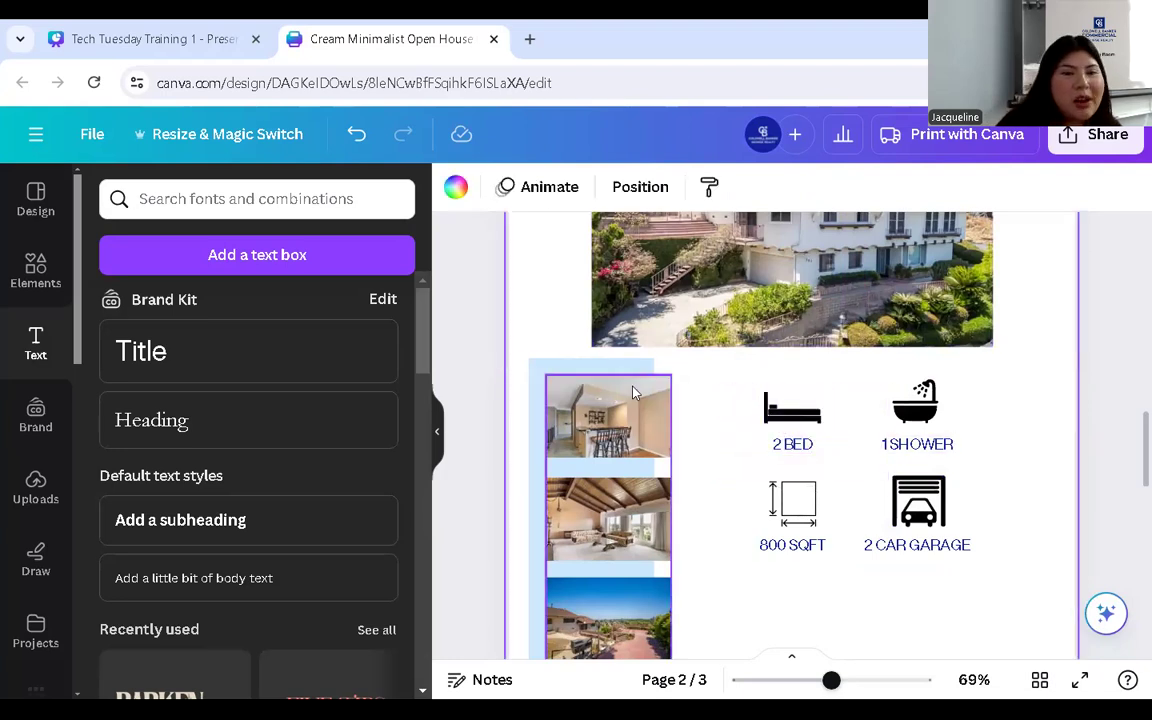
# - Clear the old search and add a pill shape from the full Shapes list
pyautogui.click(35, 265)
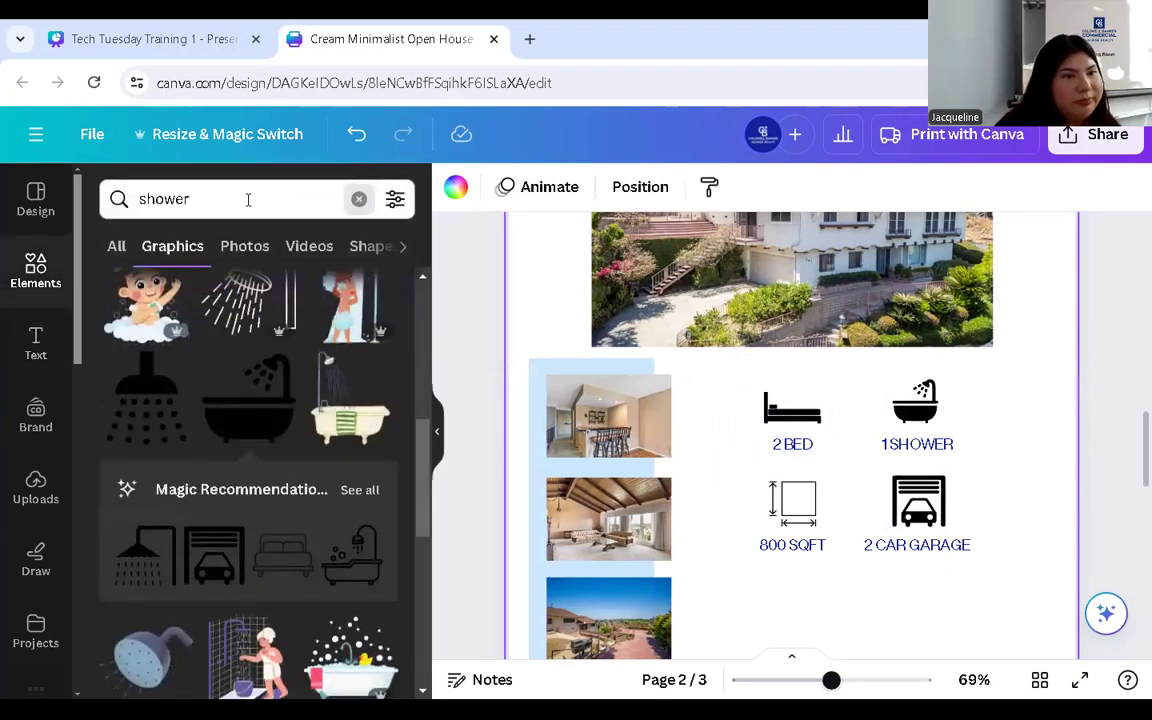
pyautogui.click(220, 198)
pyautogui.hotkey('ctrl', 'a')
pyautogui.press('BackSpace')
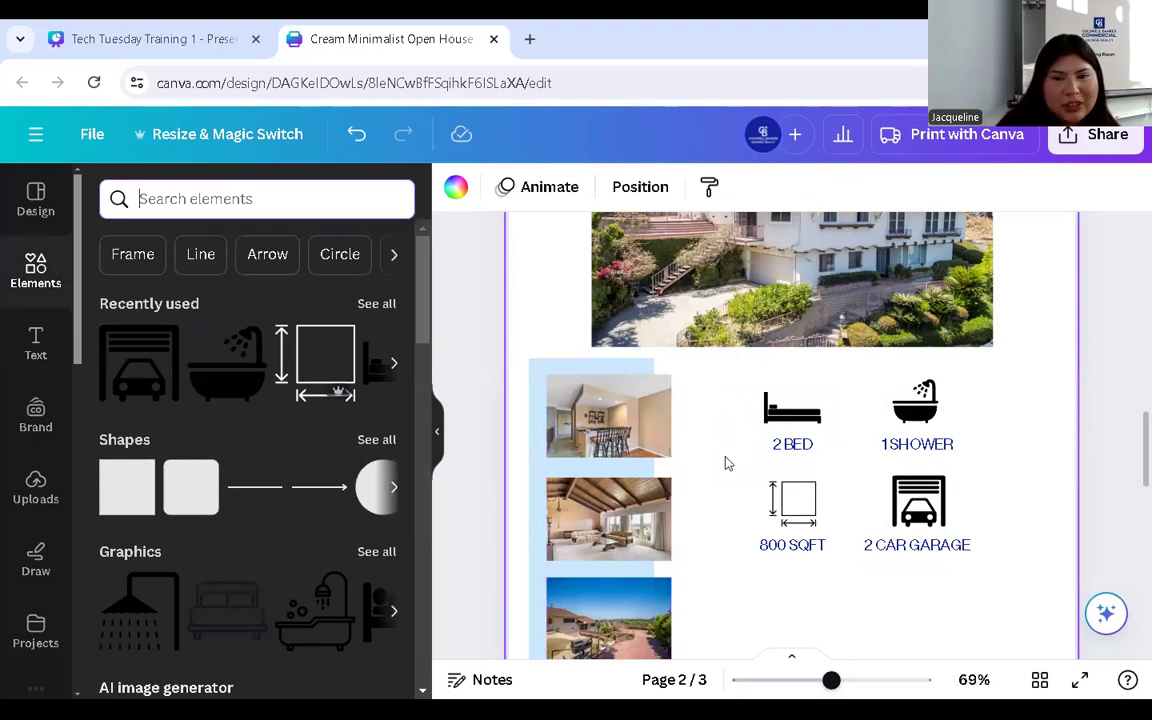
pyautogui.scroll(-2, 728, 458)
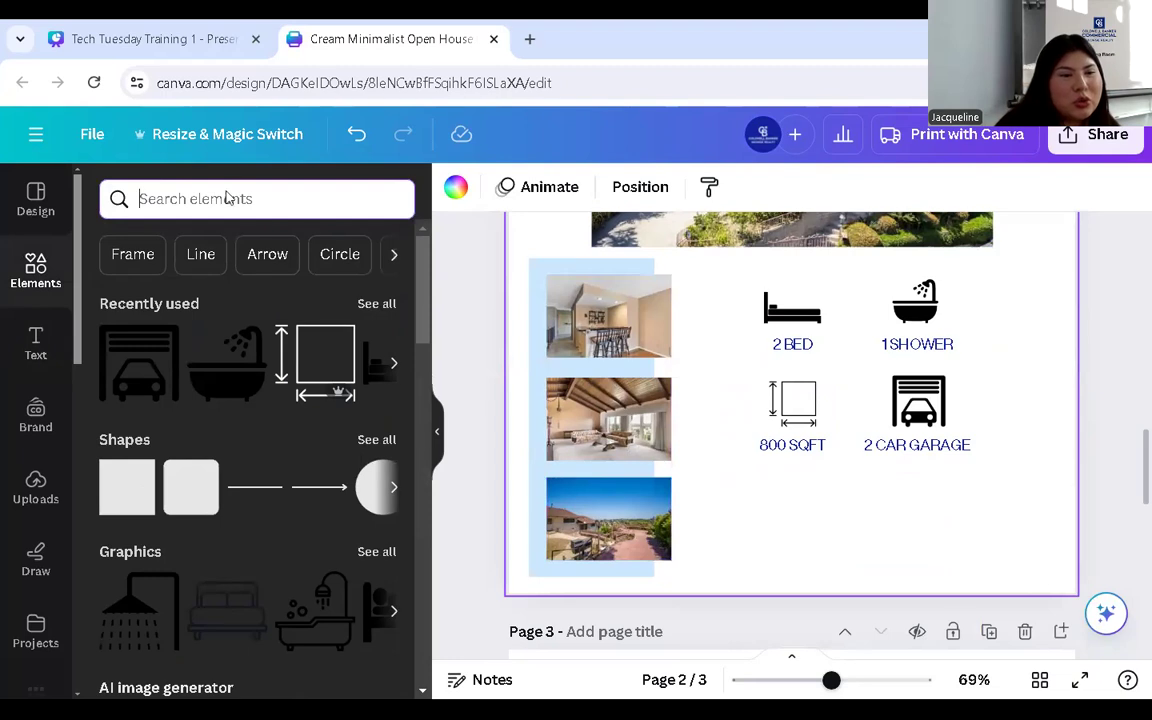
pyautogui.click(378, 441)
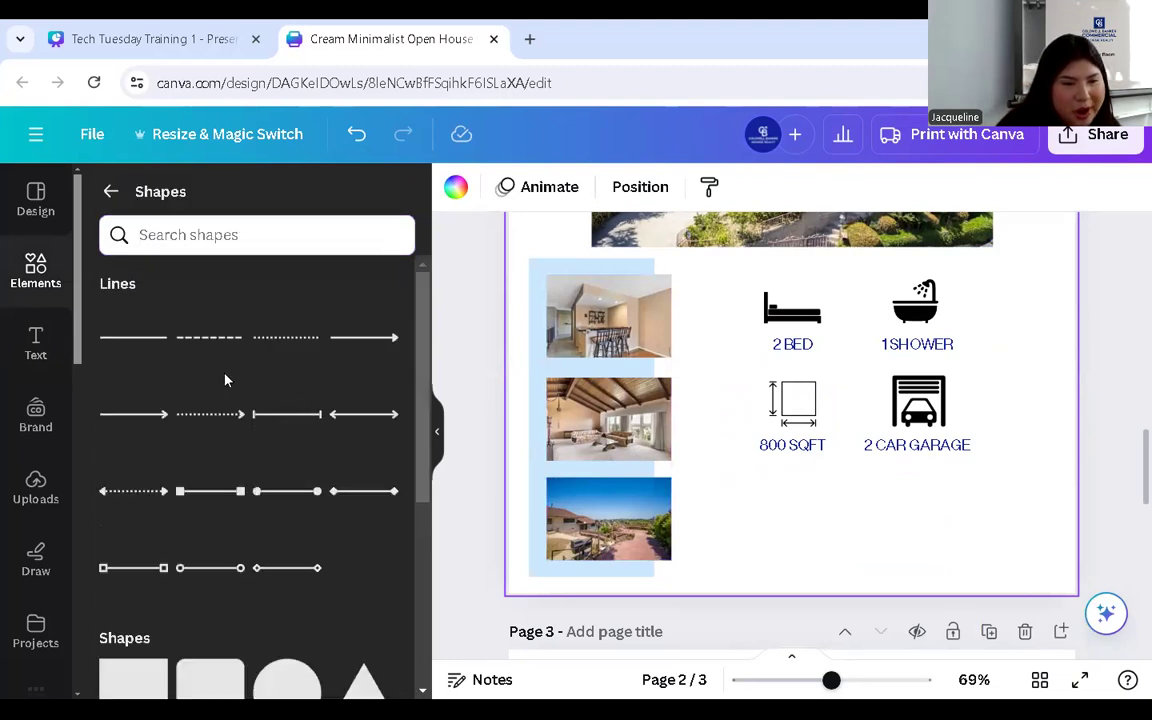
pyautogui.scroll(-6, 230, 395)
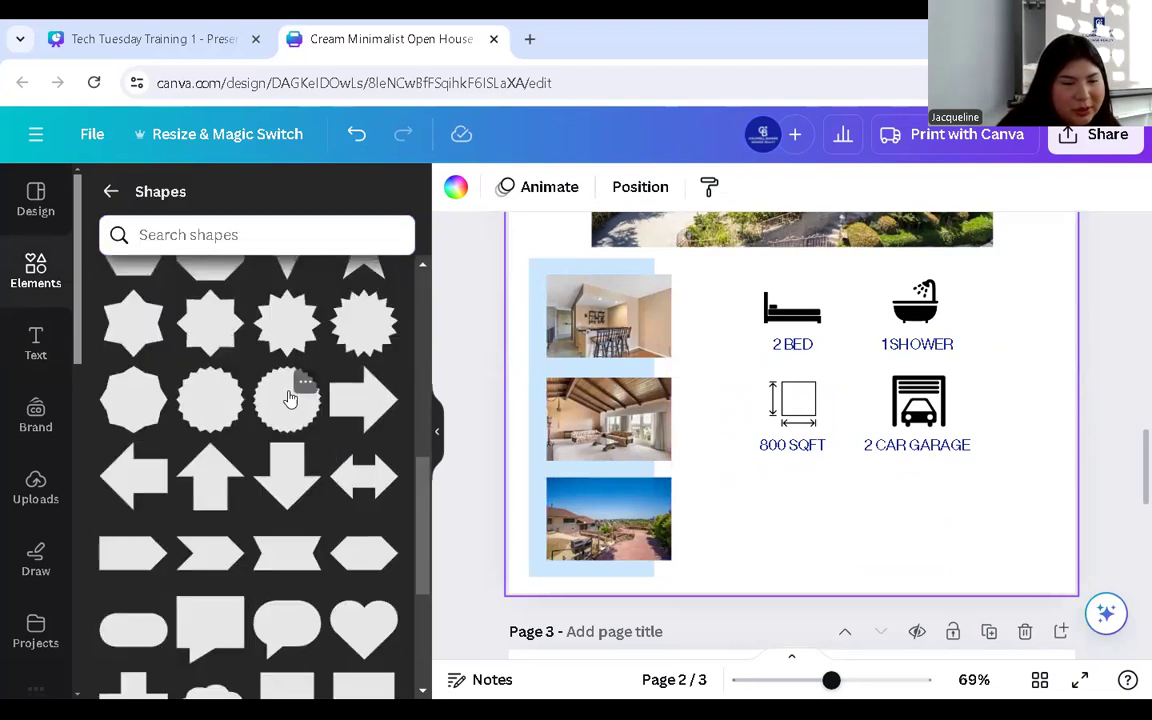
pyautogui.scroll(-2, 289, 399)
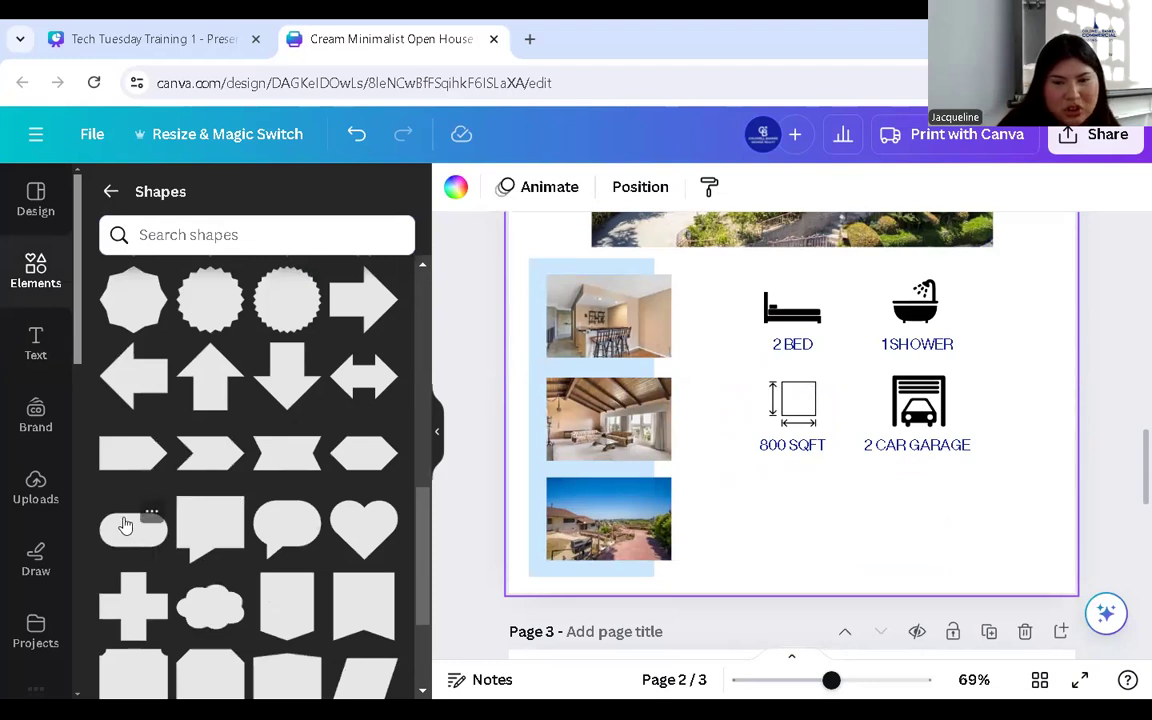
pyautogui.click(133, 527)
pyautogui.scroll(1, 856, 357)
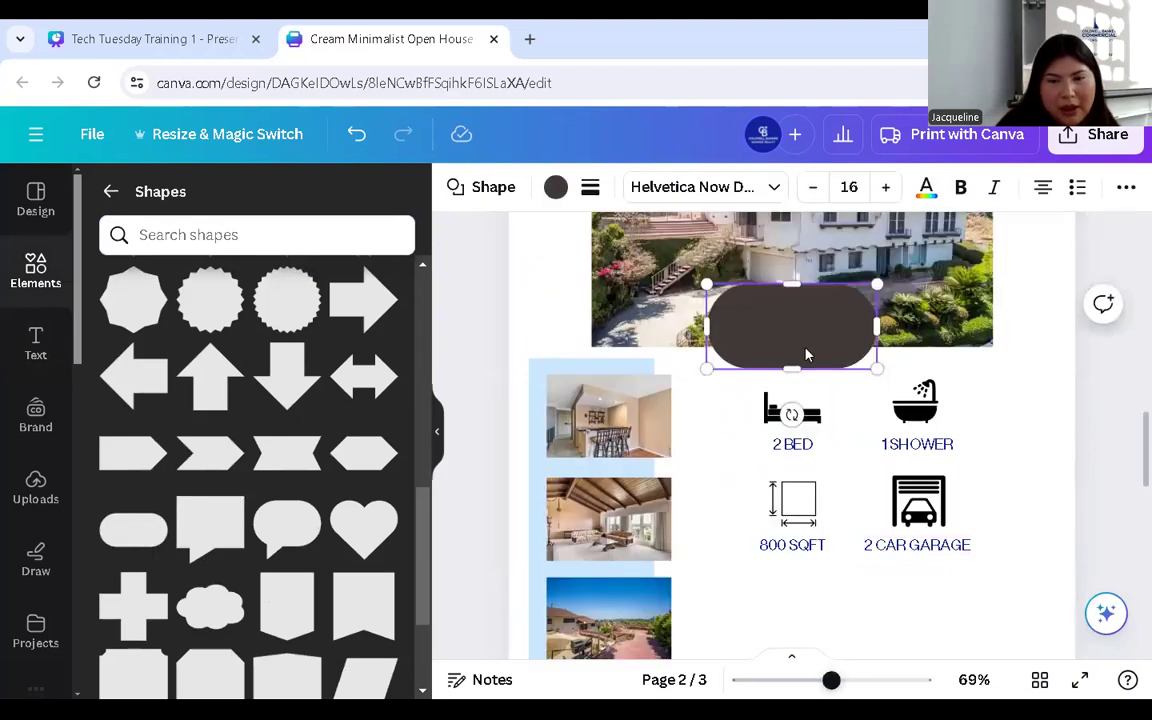
pyautogui.click(982, 368)
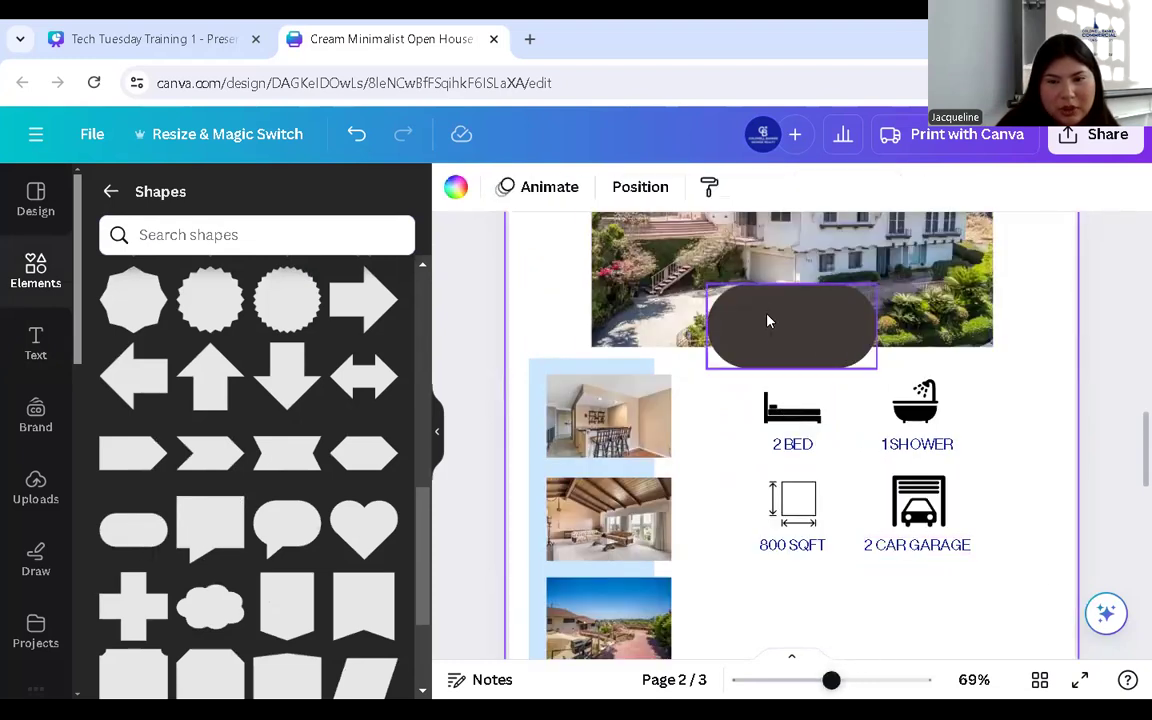
pyautogui.scroll(-1, 770, 300)
# - Move the pill onto the house photo's lower-right corner and resize it thin and wide
pyautogui.moveTo(780, 262); pyautogui.dragTo(872, 540)
pyautogui.moveTo(970, 563); pyautogui.dragTo(969, 556)
pyautogui.scroll(1, 940, 580)
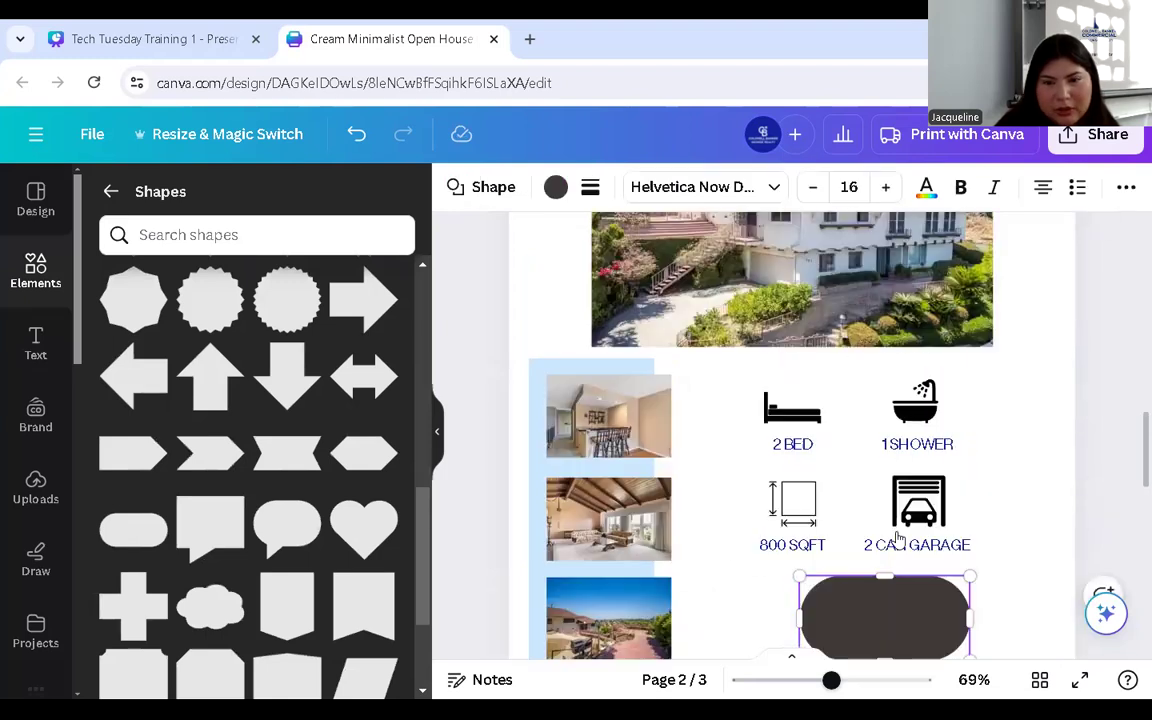
pyautogui.moveTo(855, 629); pyautogui.dragTo(903, 325)
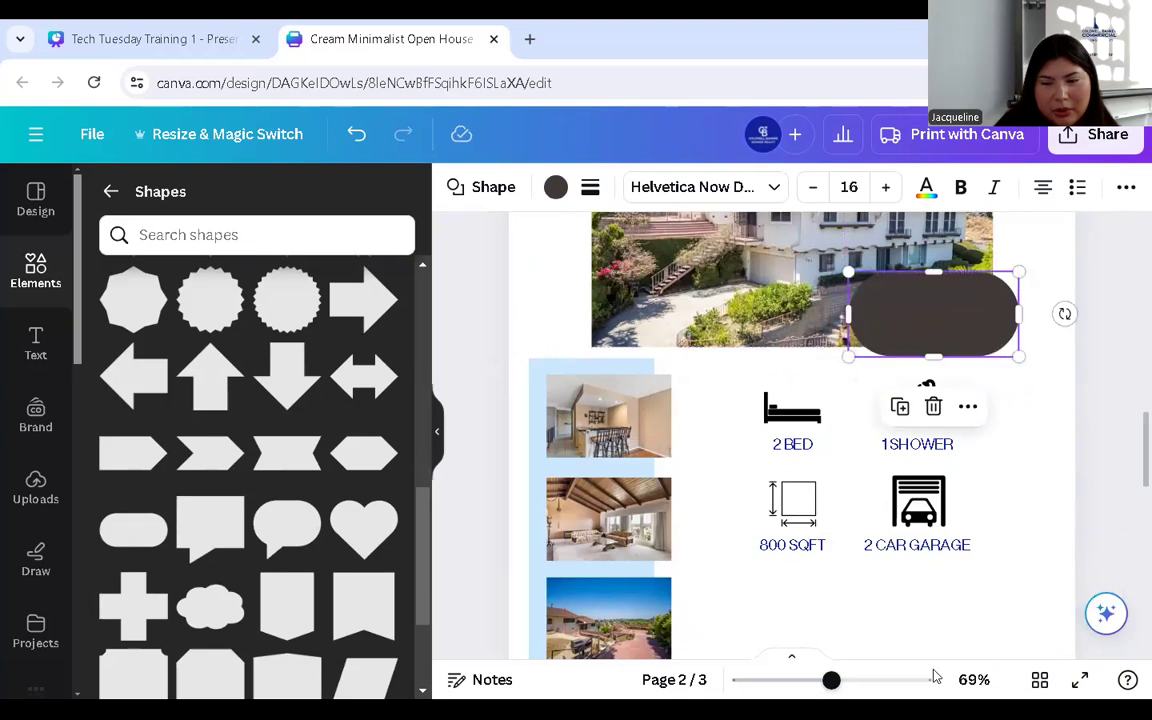
pyautogui.moveTo(840, 680); pyautogui.dragTo(836, 680)
pyautogui.scroll(1, 1025, 370)
pyautogui.moveTo(954, 441); pyautogui.dragTo(1010, 451)
pyautogui.moveTo(887, 419); pyautogui.dragTo(800, 408)
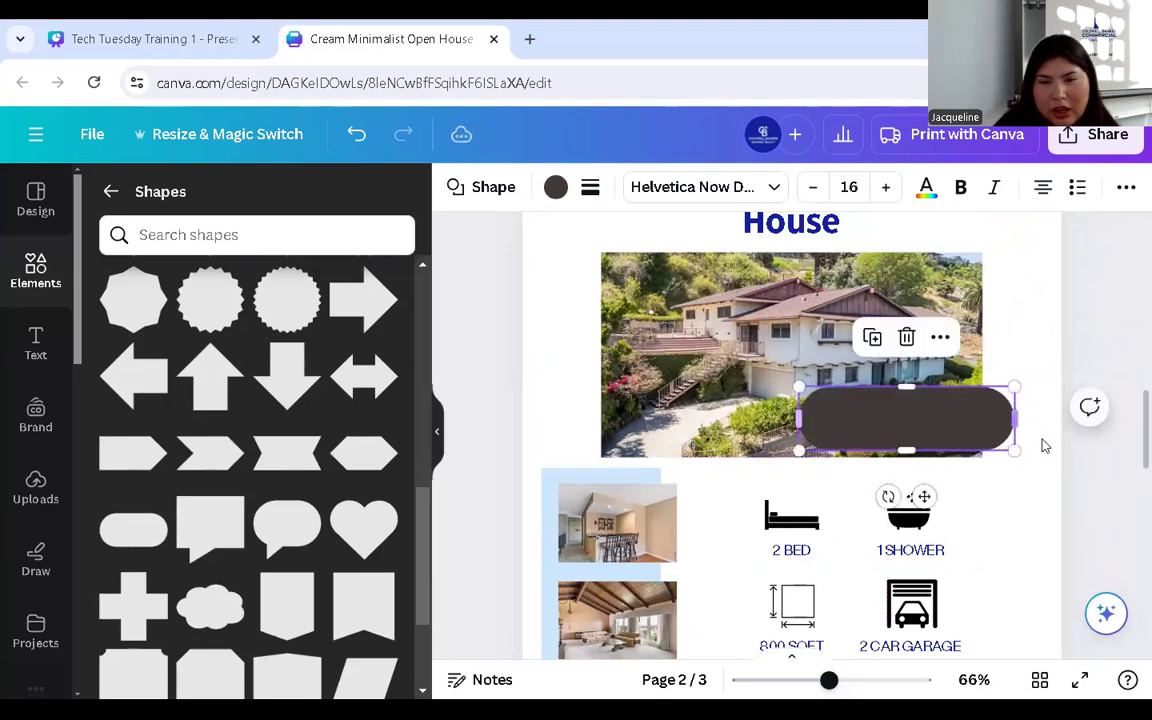
pyautogui.moveTo(1012, 452)
pyautogui.mouseDown()
pyautogui.moveTo(970, 434)
pyautogui.moveTo(1008, 445)
pyautogui.mouseUp()
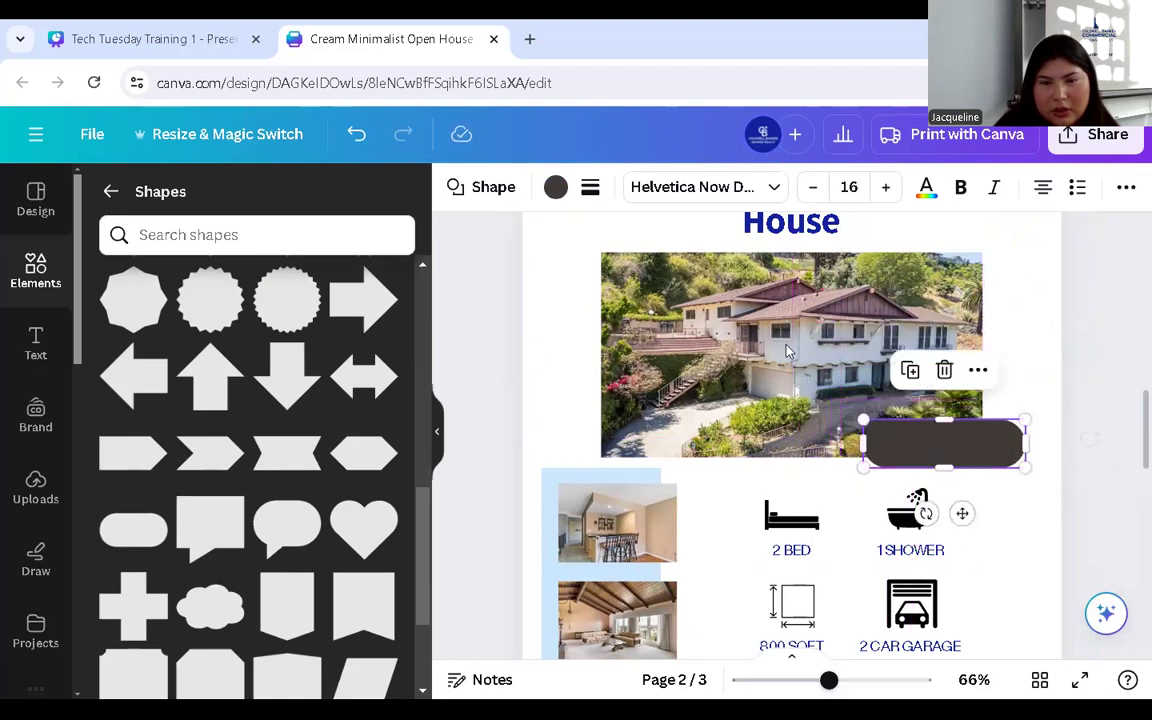
# - Fill the pill with a custom bright yellow, #F4D116
pyautogui.click(556, 187)
pyautogui.click(109, 308)
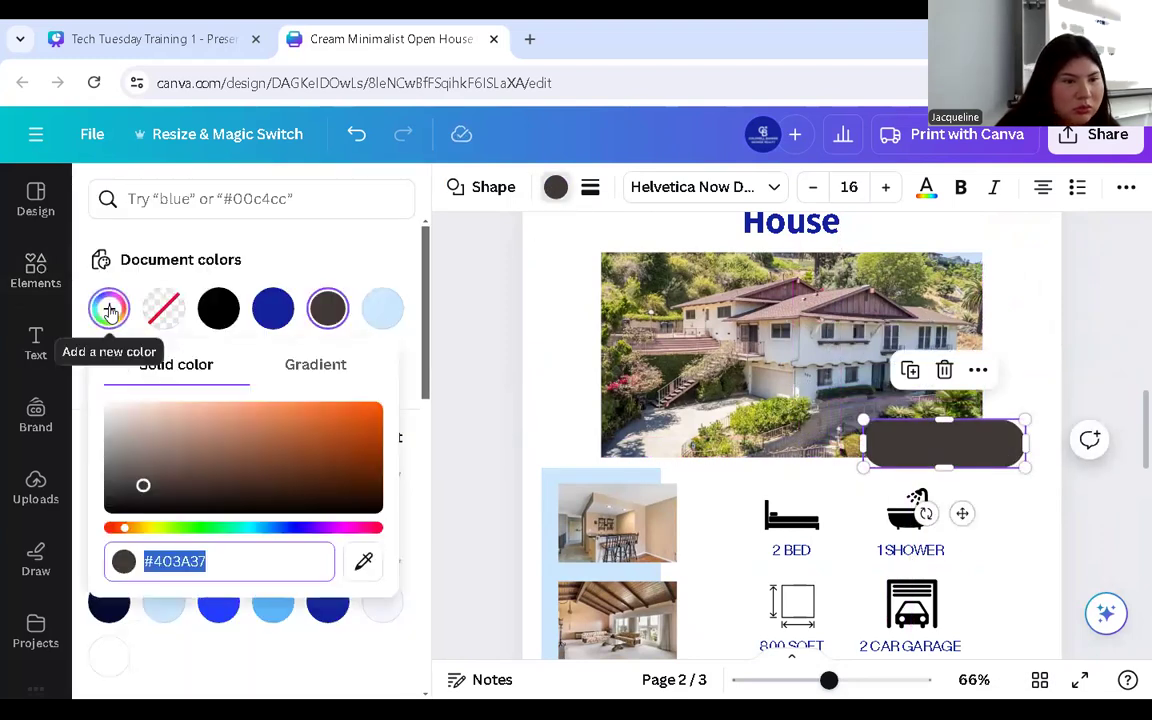
pyautogui.moveTo(125, 535); pyautogui.dragTo(147, 533)
pyautogui.moveTo(143, 485); pyautogui.dragTo(358, 408)
pyautogui.click(735, 493)
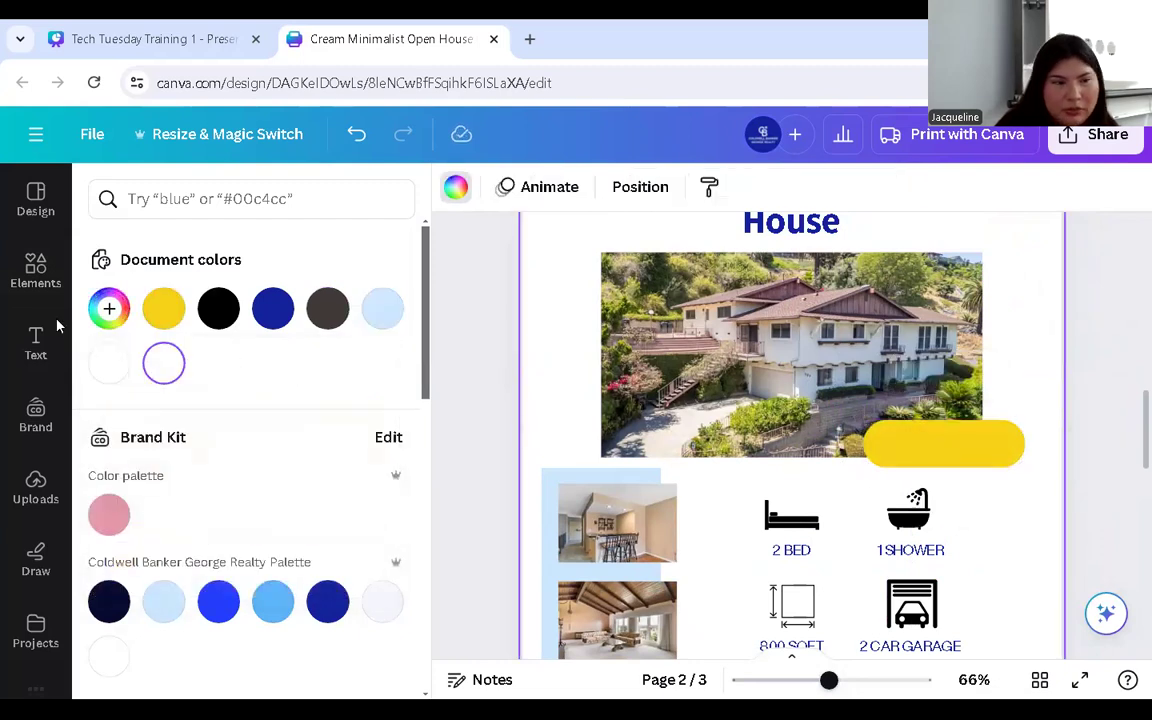
# - Add a Title text box onto the yellow pill with black text
pyautogui.click(36, 345)
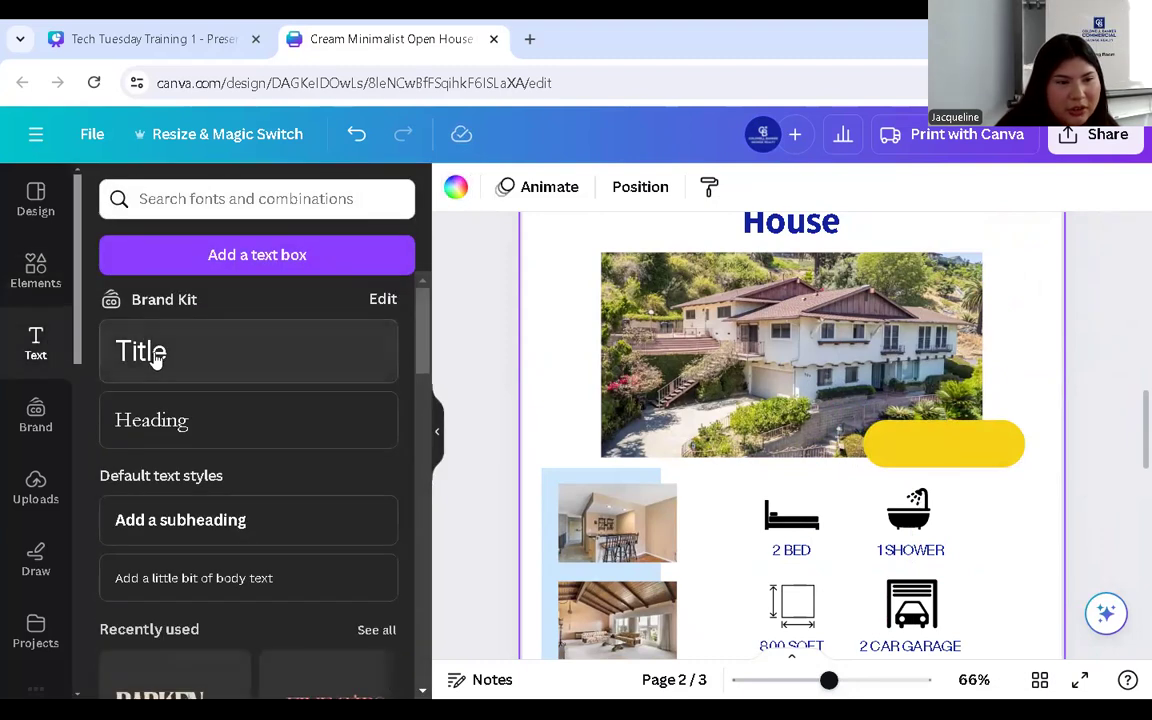
pyautogui.click(150, 352)
pyautogui.moveTo(810, 503); pyautogui.dragTo(927, 511)
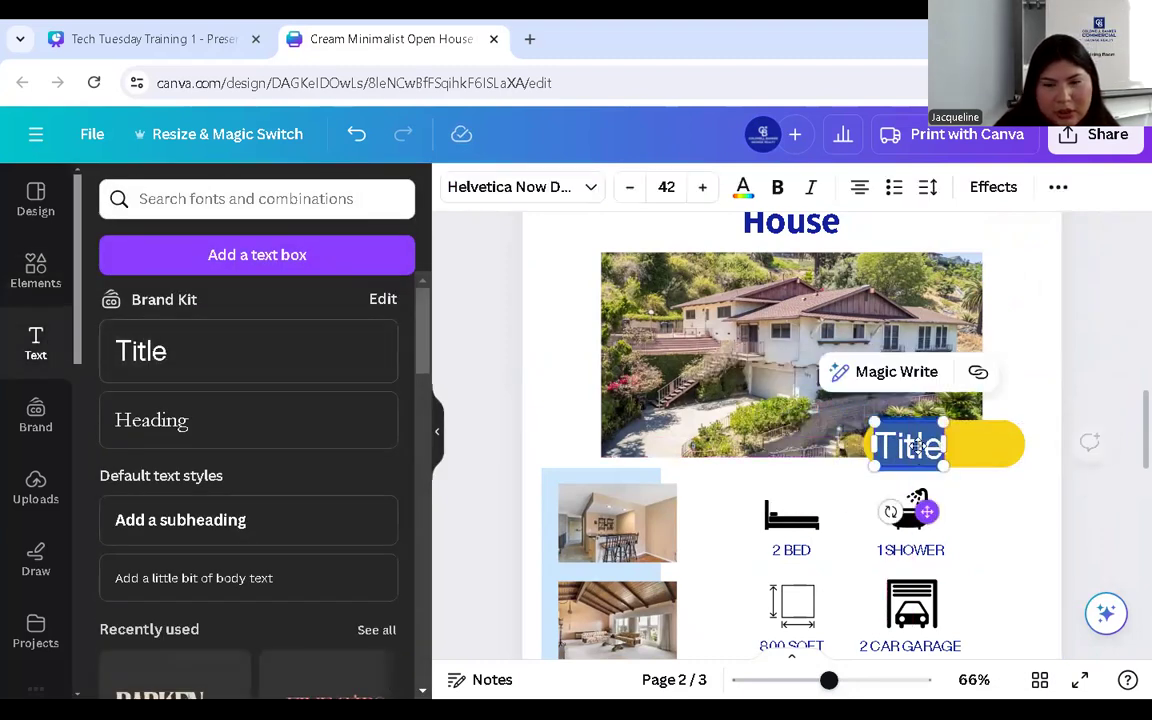
pyautogui.click(743, 188)
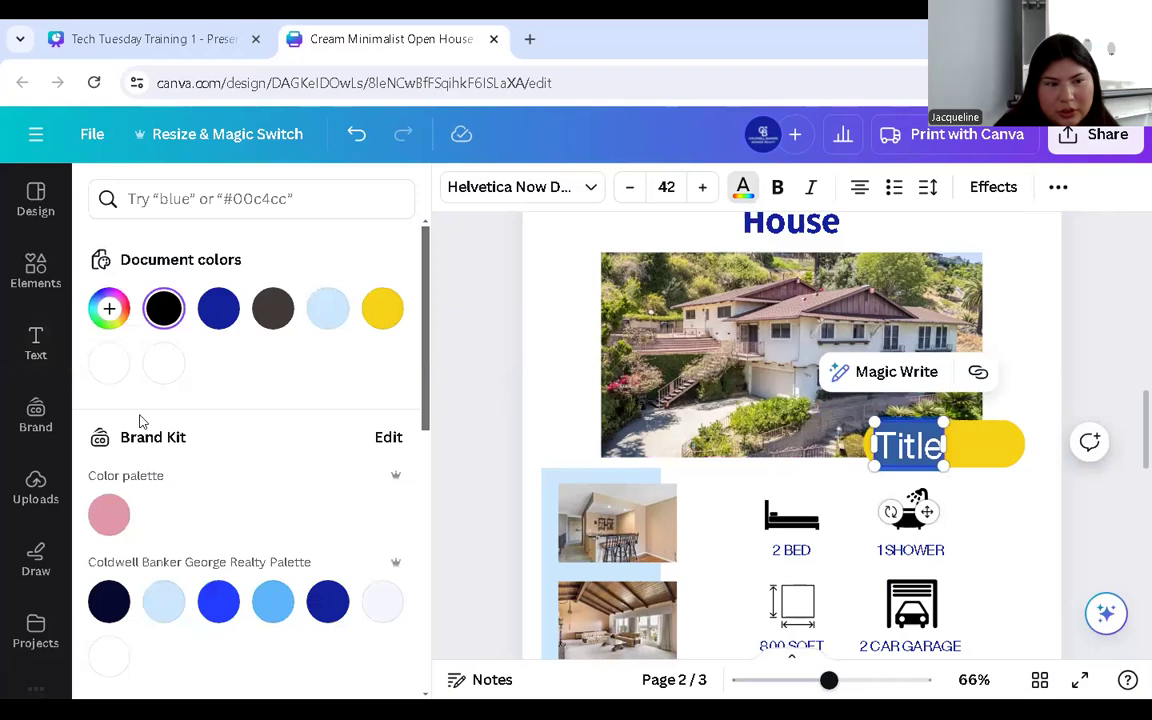
pyautogui.click(164, 310)
# - Retype the text as 'Price $1,500,00' and shrink it to fit the pill
pyautogui.doubleClick(914, 452)
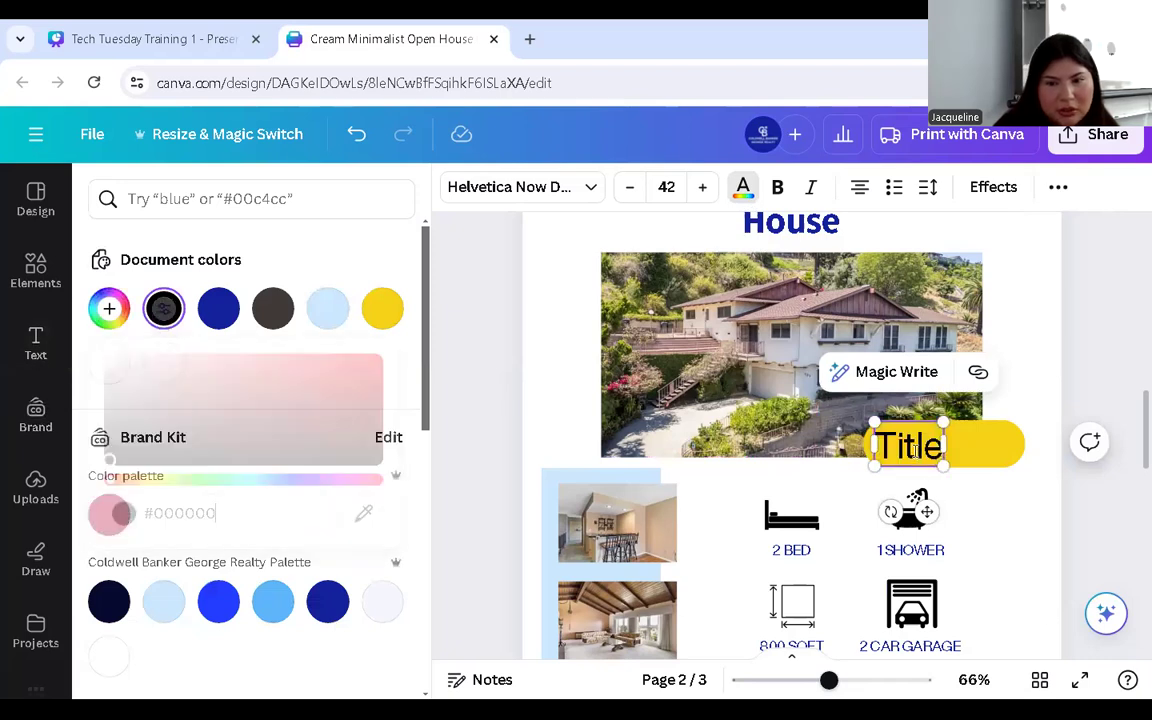
pyautogui.write('PIRCE')
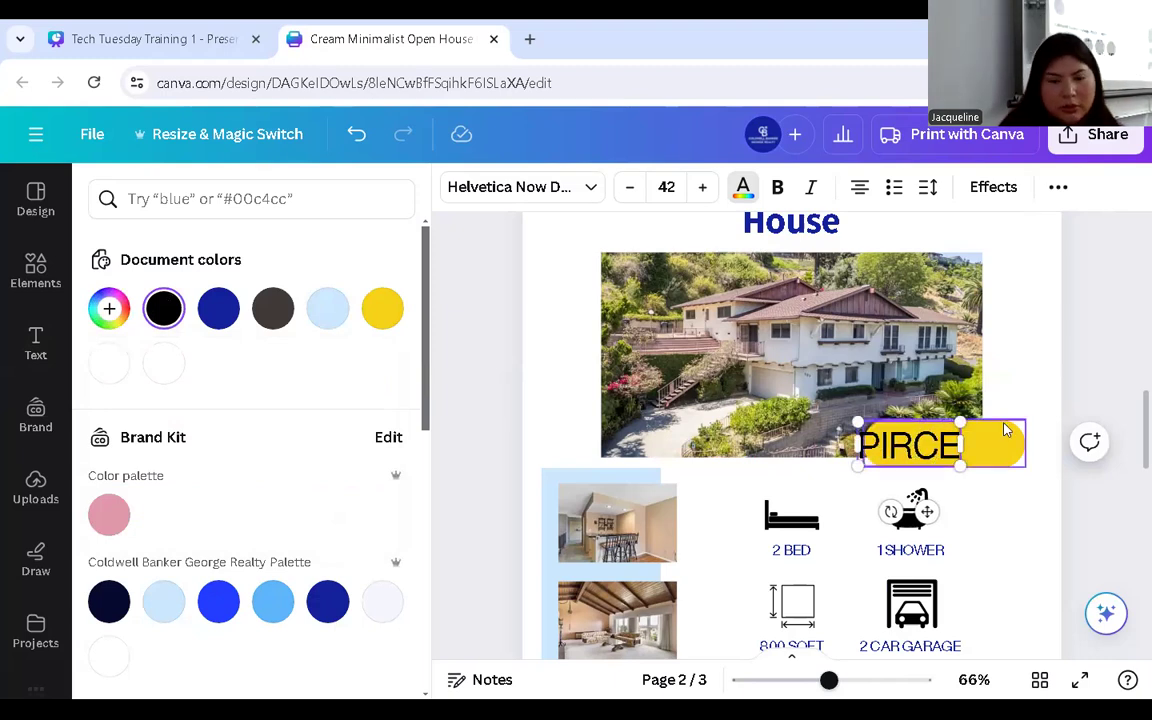
pyautogui.press('BackSpace')
pyautogui.press('BackSpace')
pyautogui.press('BackSpace')
pyautogui.press('BackSpace')
pyautogui.write('rice')
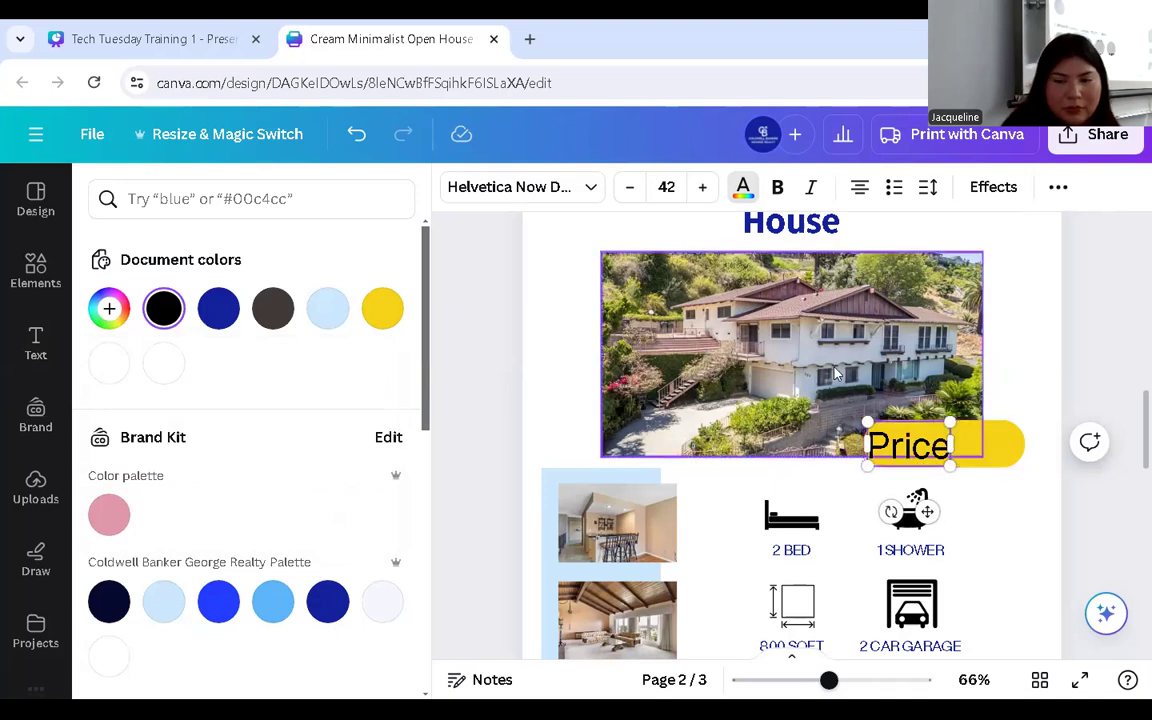
pyautogui.moveTo(948, 462); pyautogui.dragTo(918, 450)
pyautogui.moveTo(912, 497); pyautogui.dragTo(921, 505)
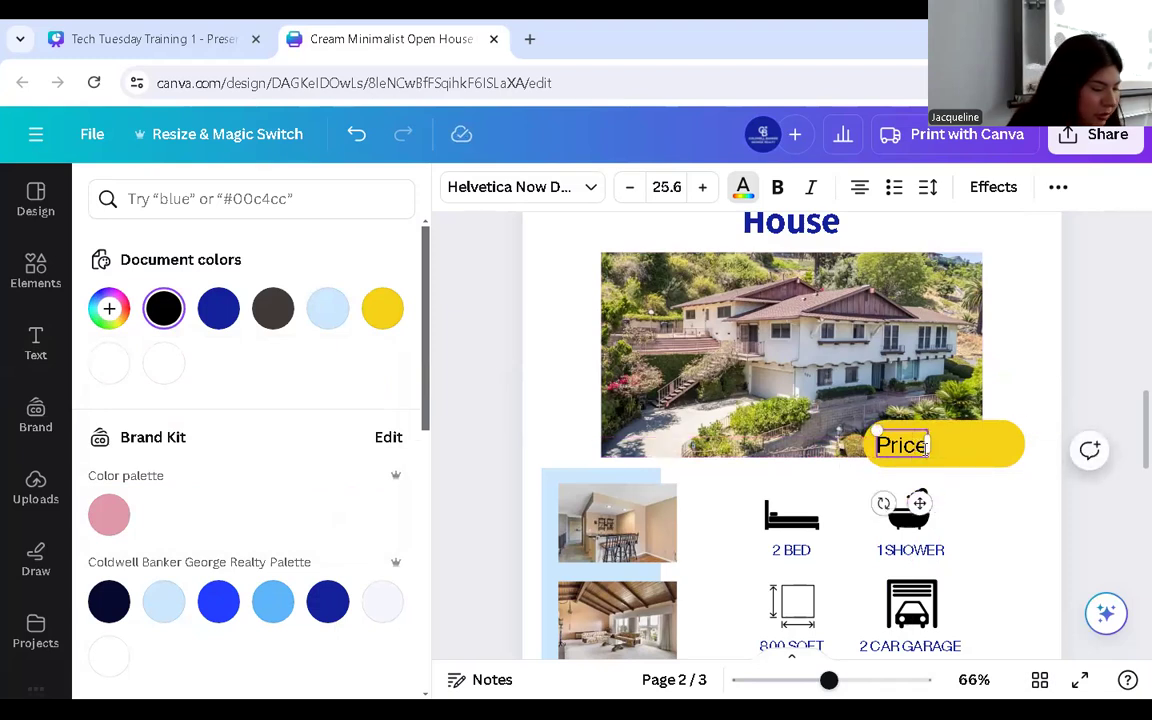
pyautogui.write('$')
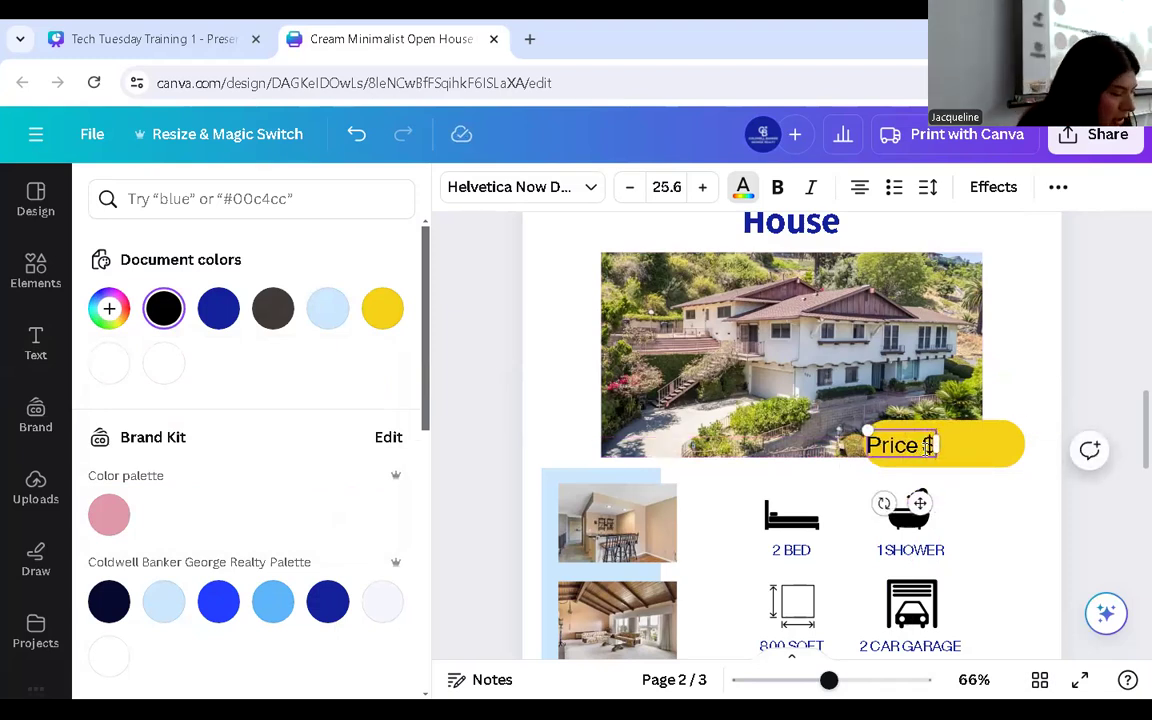
pyautogui.write('1,50')
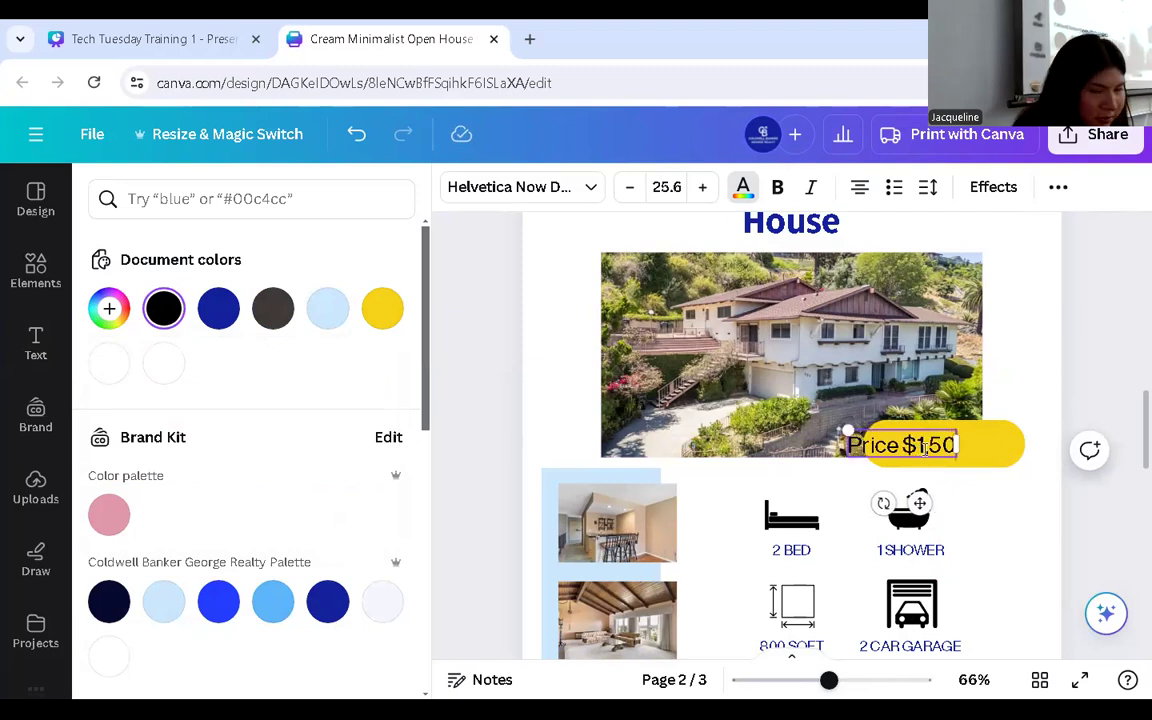
pyautogui.write('0,00')
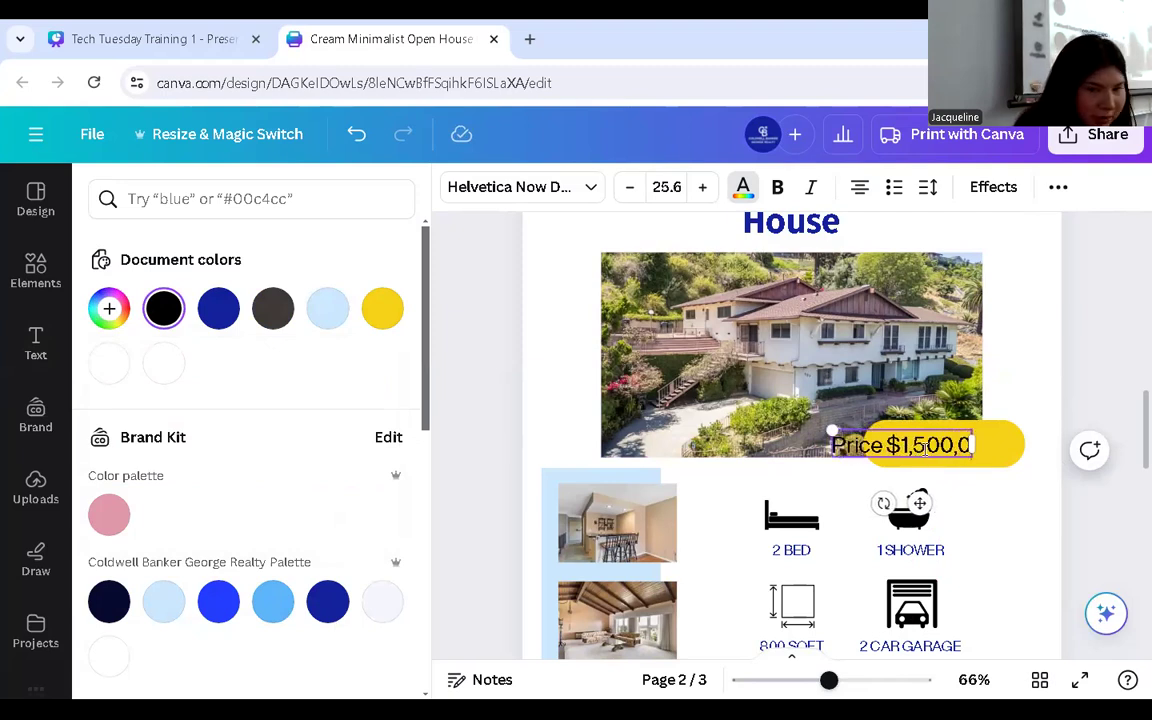
# - Slide the price label right and shrink it slightly more within the pill
pyautogui.click(1015, 510)
pyautogui.moveTo(944, 450); pyautogui.dragTo(990, 455)
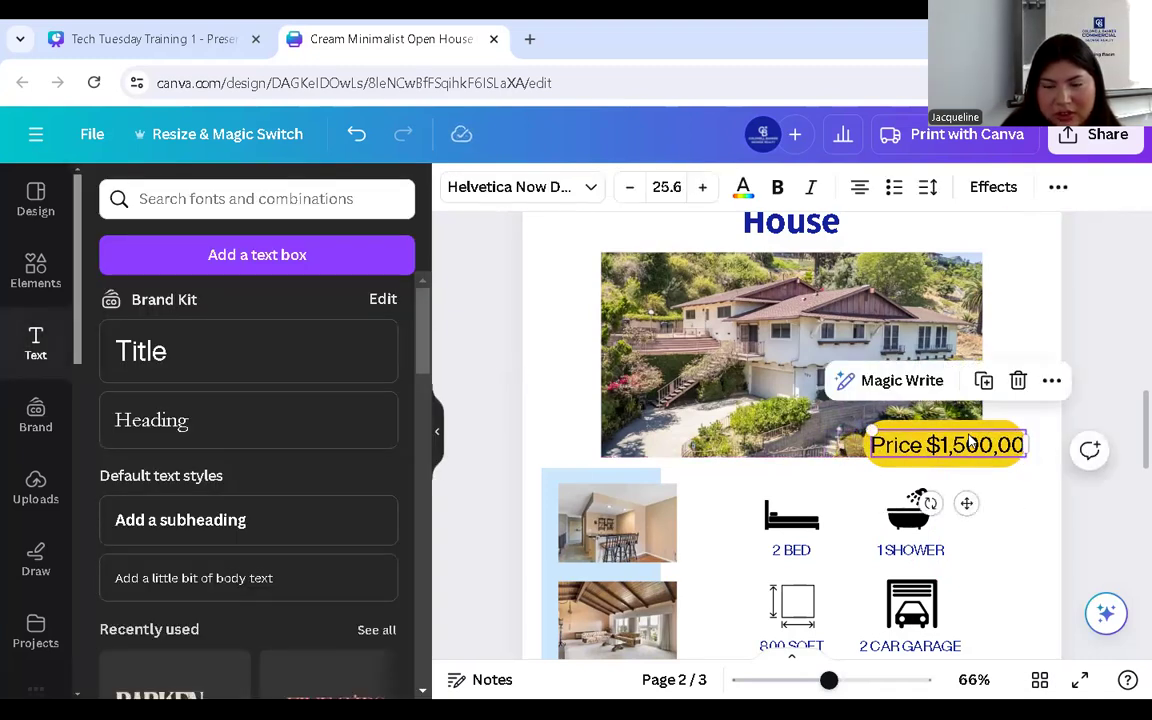
pyautogui.moveTo(872, 431); pyautogui.dragTo(916, 437)
pyautogui.click(868, 446)
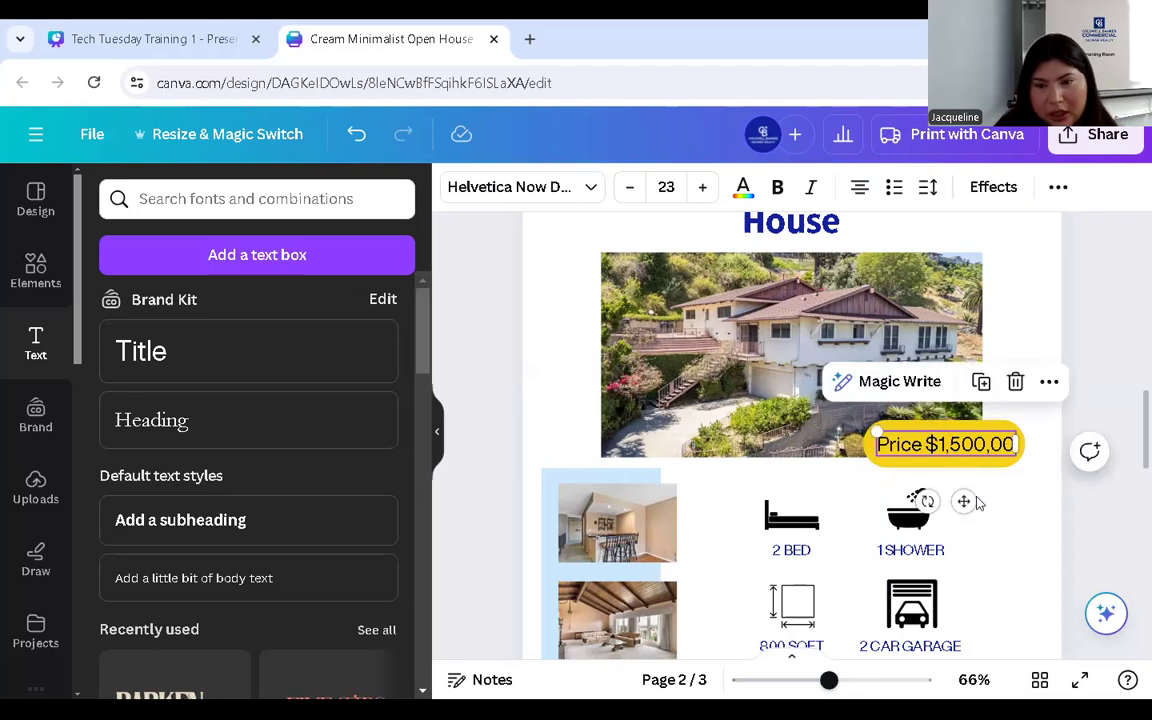
# - Recolour the price text white #fefefe
pyautogui.doubleClick(966, 450)
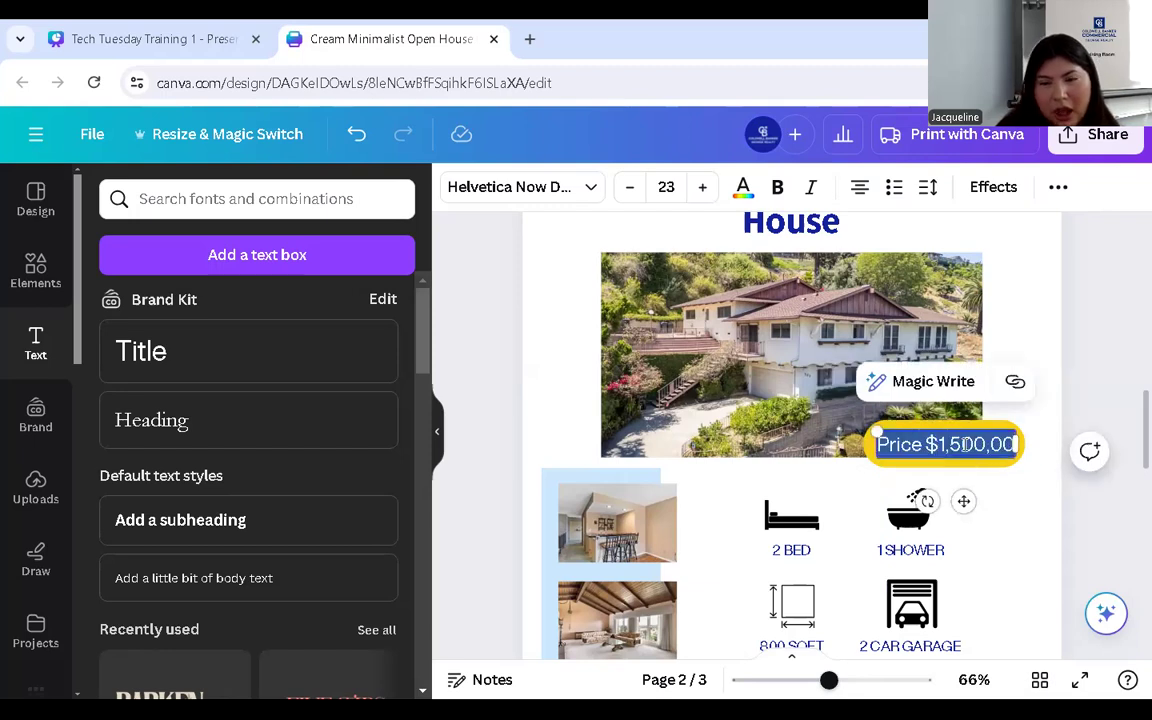
pyautogui.click(743, 187)
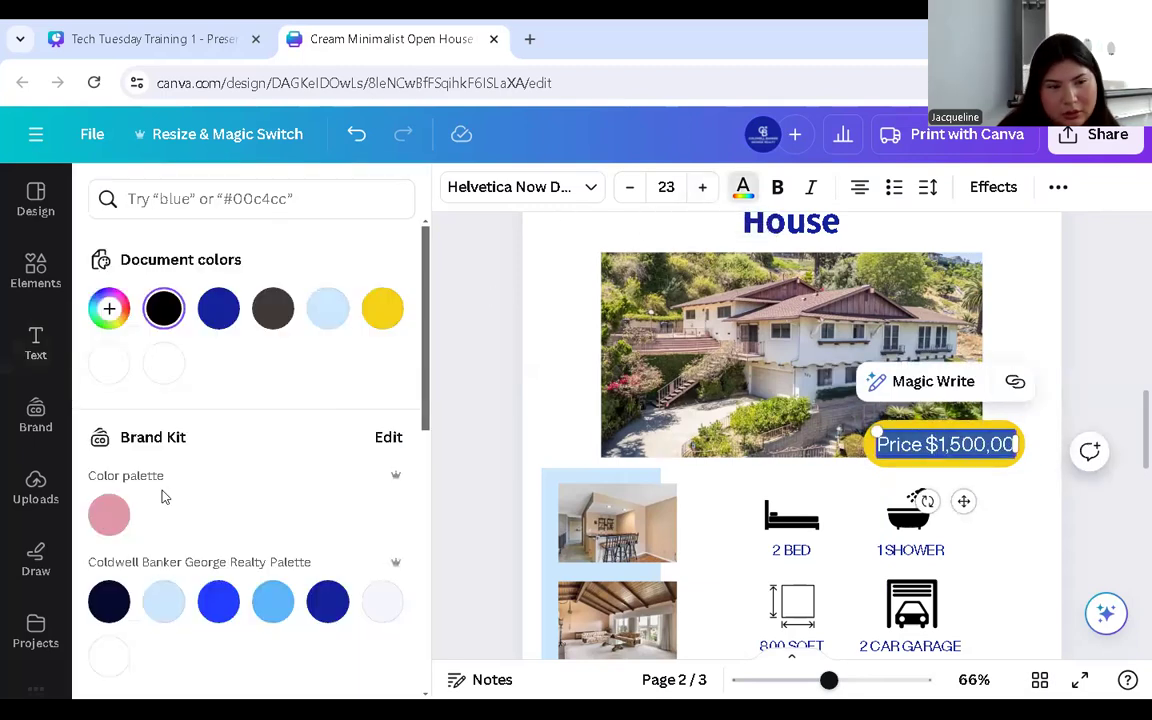
pyautogui.click(111, 370)
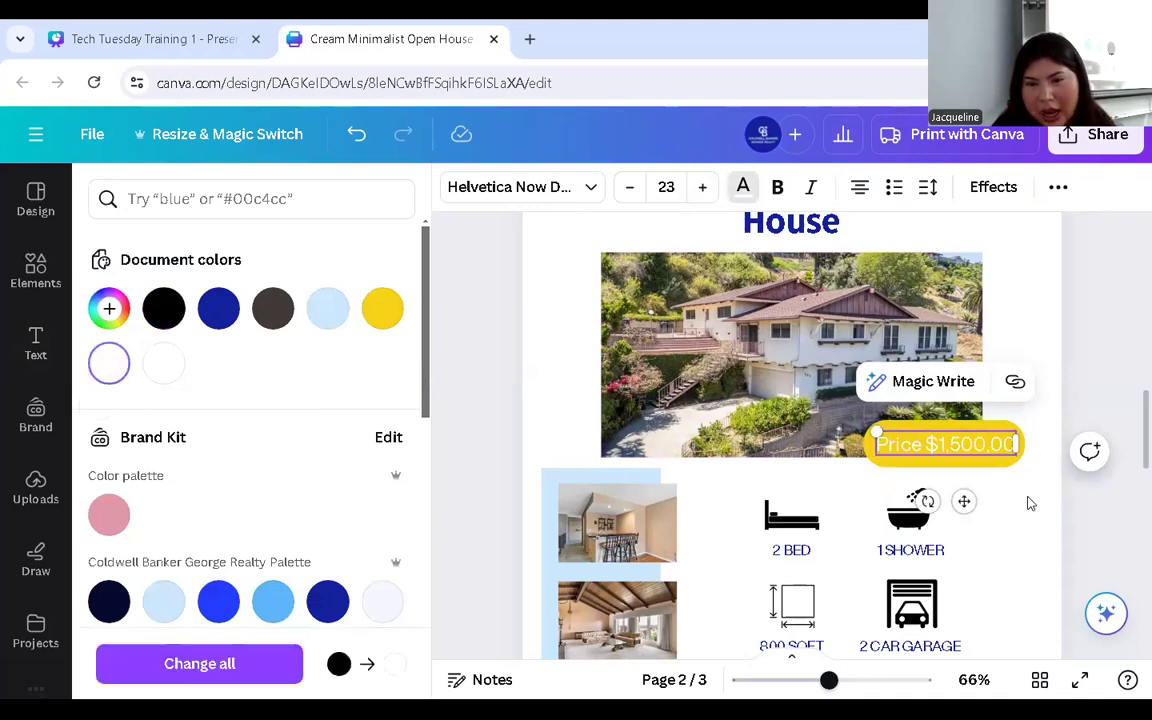
pyautogui.click(1031, 503)
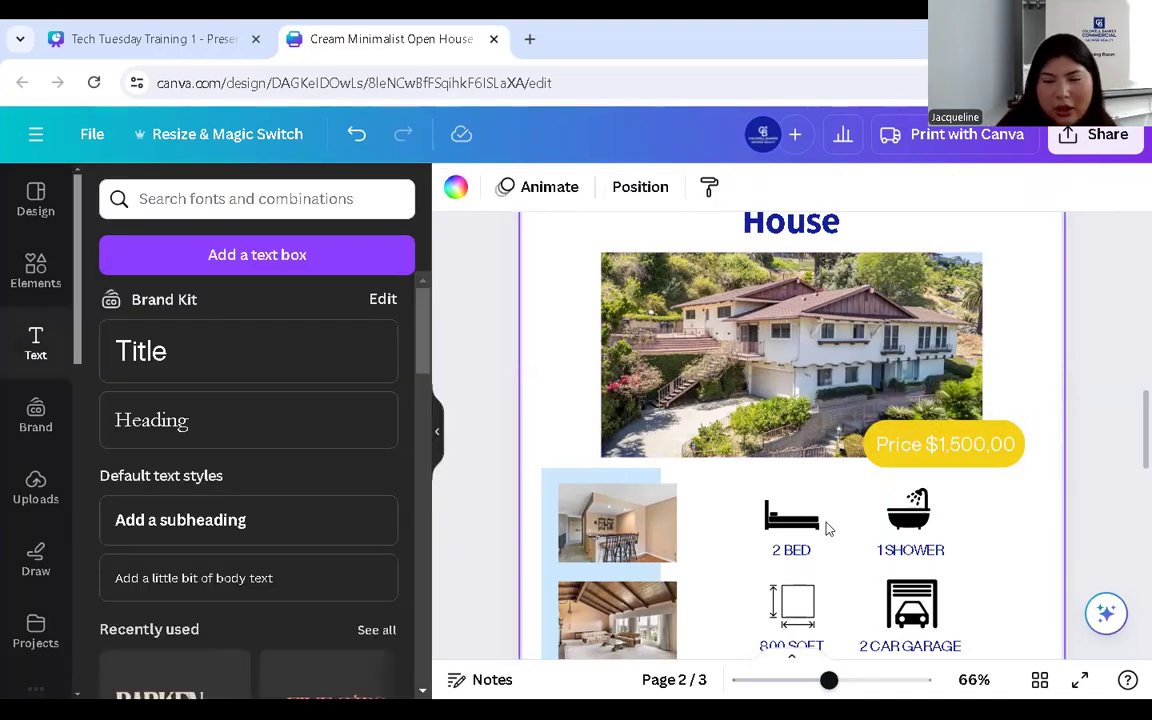
# - Zoom out and nudge the yellow price tag slightly up and left
pyautogui.moveTo(828, 680); pyautogui.dragTo(817, 680)
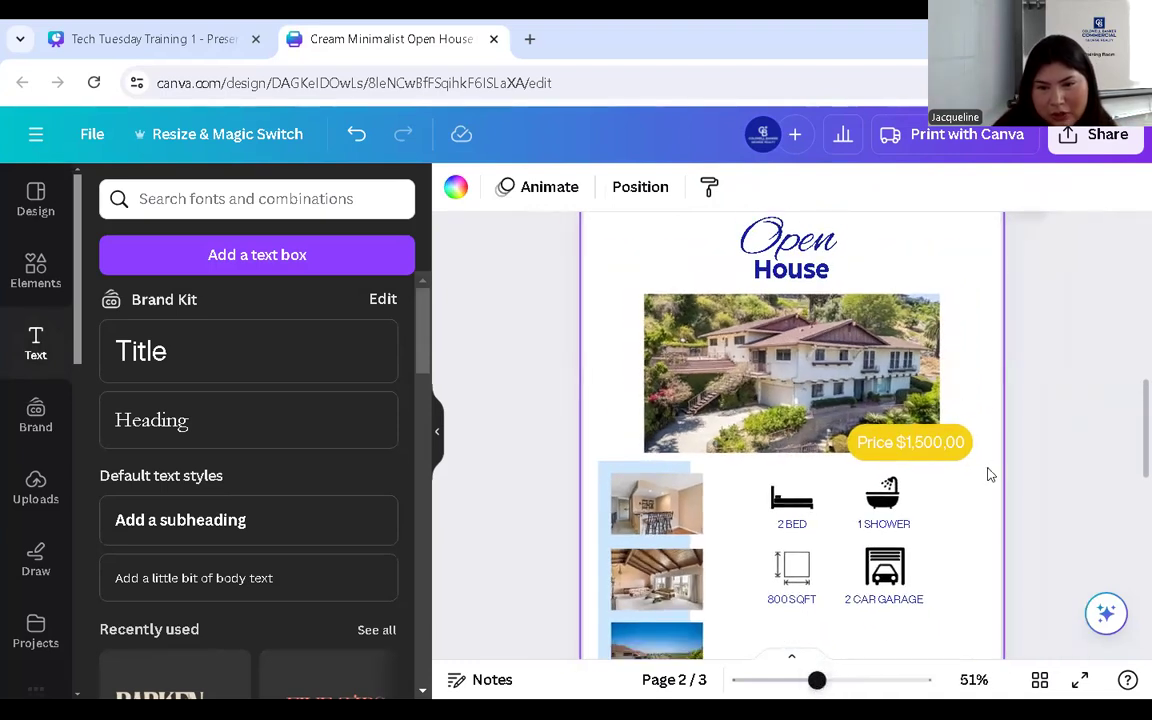
pyautogui.click(943, 448)
pyautogui.moveTo(943, 448); pyautogui.dragTo(941, 446)
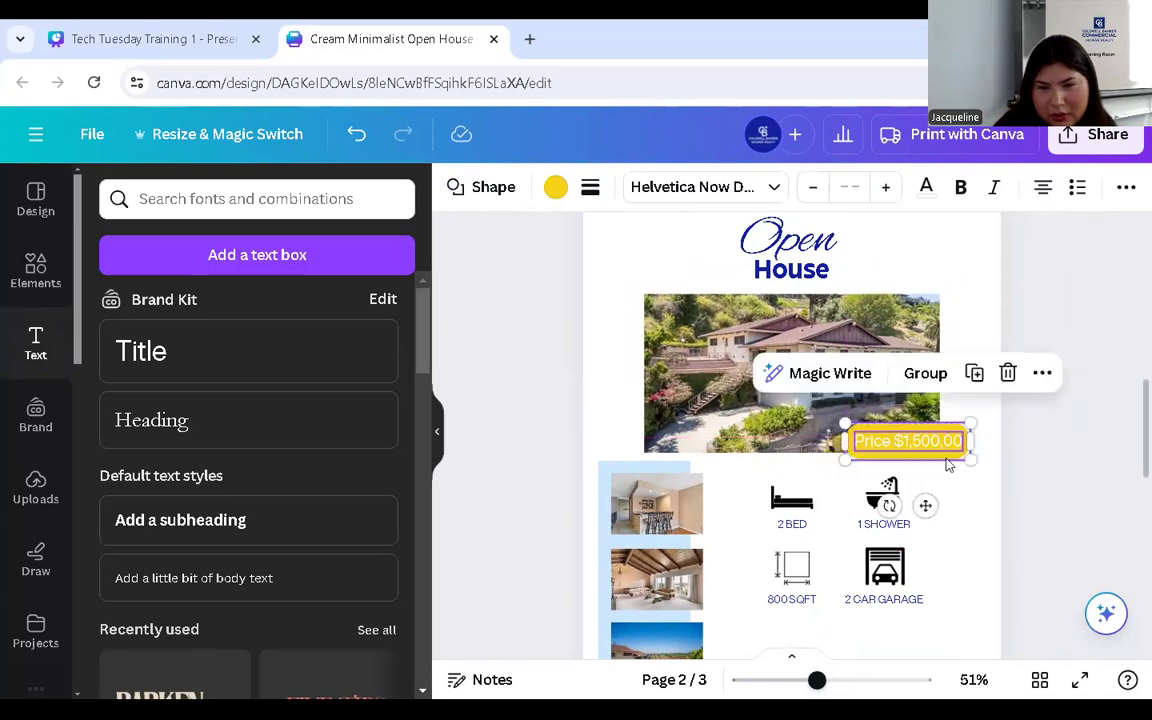
pyautogui.click(976, 543)
# - Open the Elements shapes library beside page 2
pyautogui.scroll(-2, 955, 565)
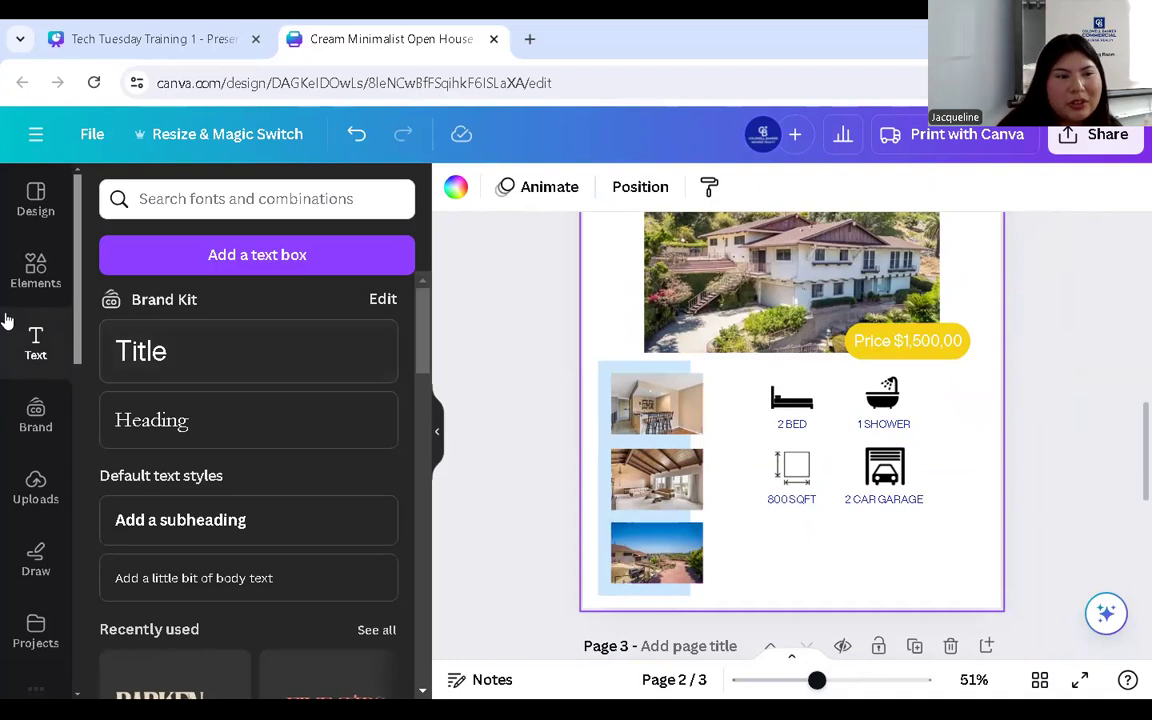
pyautogui.click(34, 275)
pyautogui.scroll(3, 213, 440)
pyautogui.scroll(4, 218, 380)
pyautogui.scroll(-2, 222, 386)
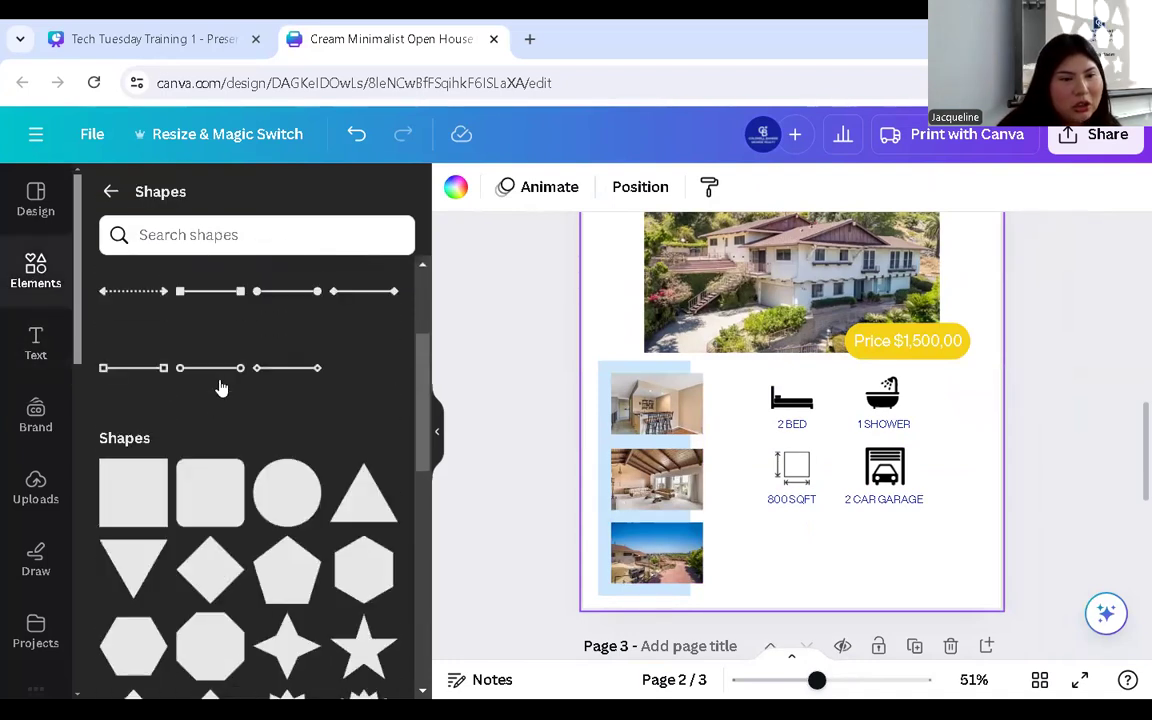
# - Add a square, stretch it over the four feature icons, and colour it dark navy
pyautogui.click(127, 504)
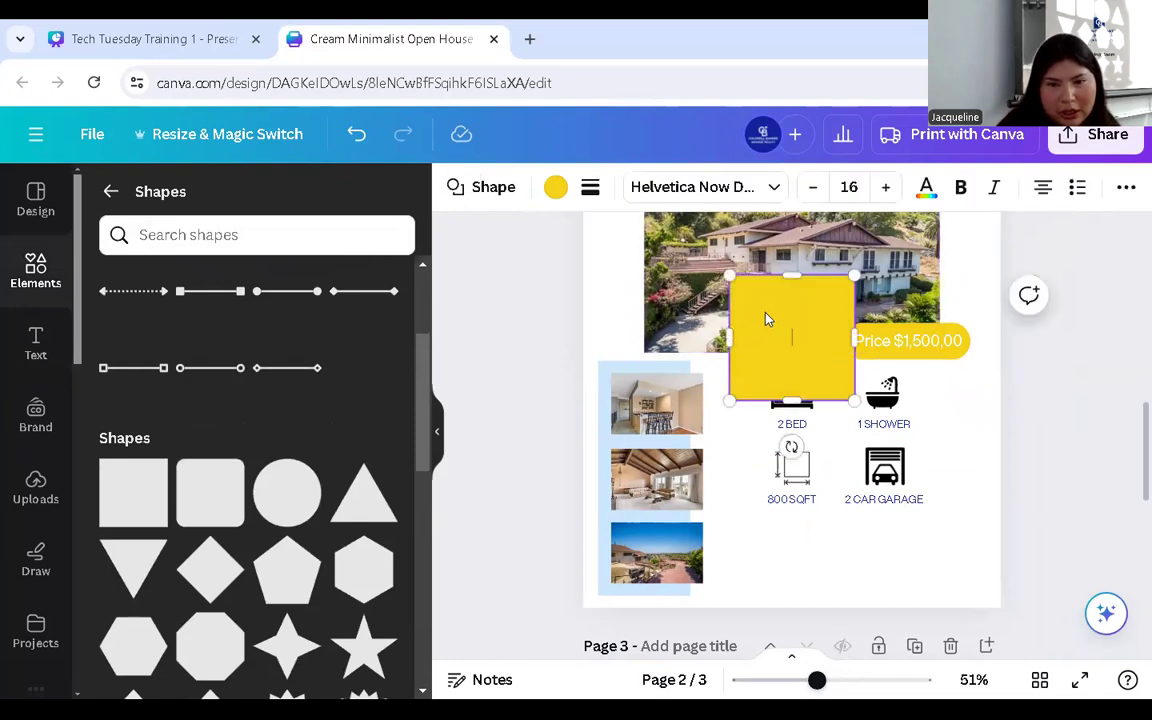
pyautogui.moveTo(766, 355); pyautogui.dragTo(776, 424)
pyautogui.moveTo(872, 493); pyautogui.dragTo(940, 524)
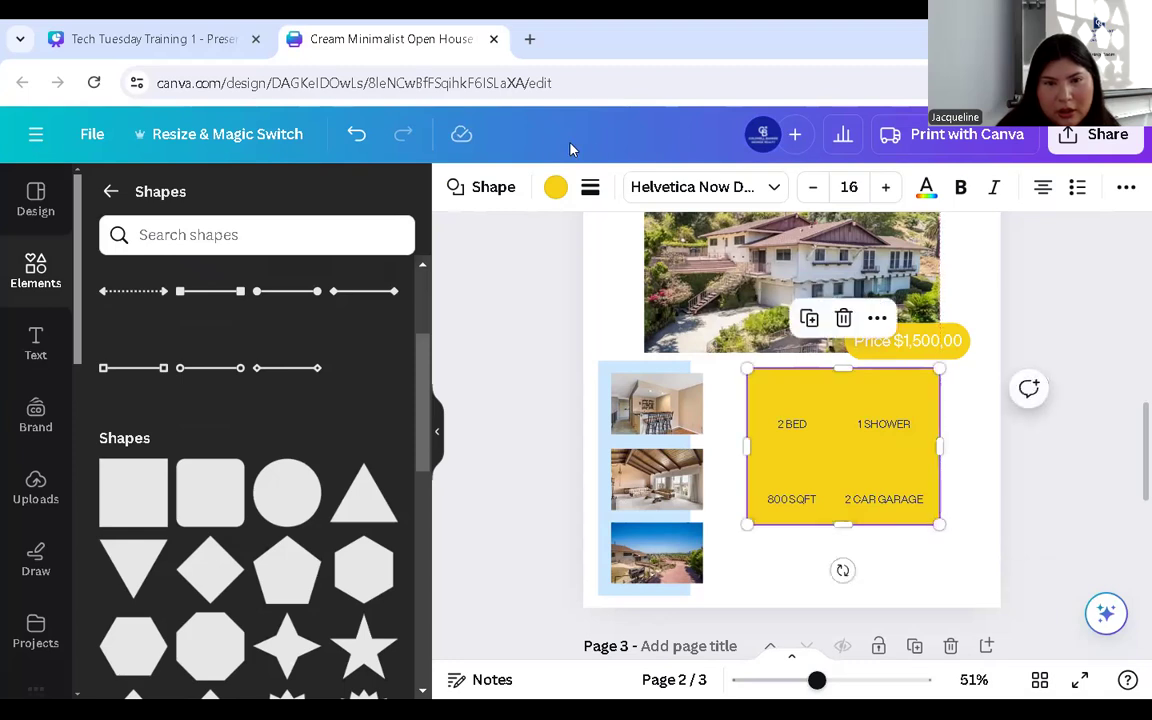
pyautogui.click(553, 188)
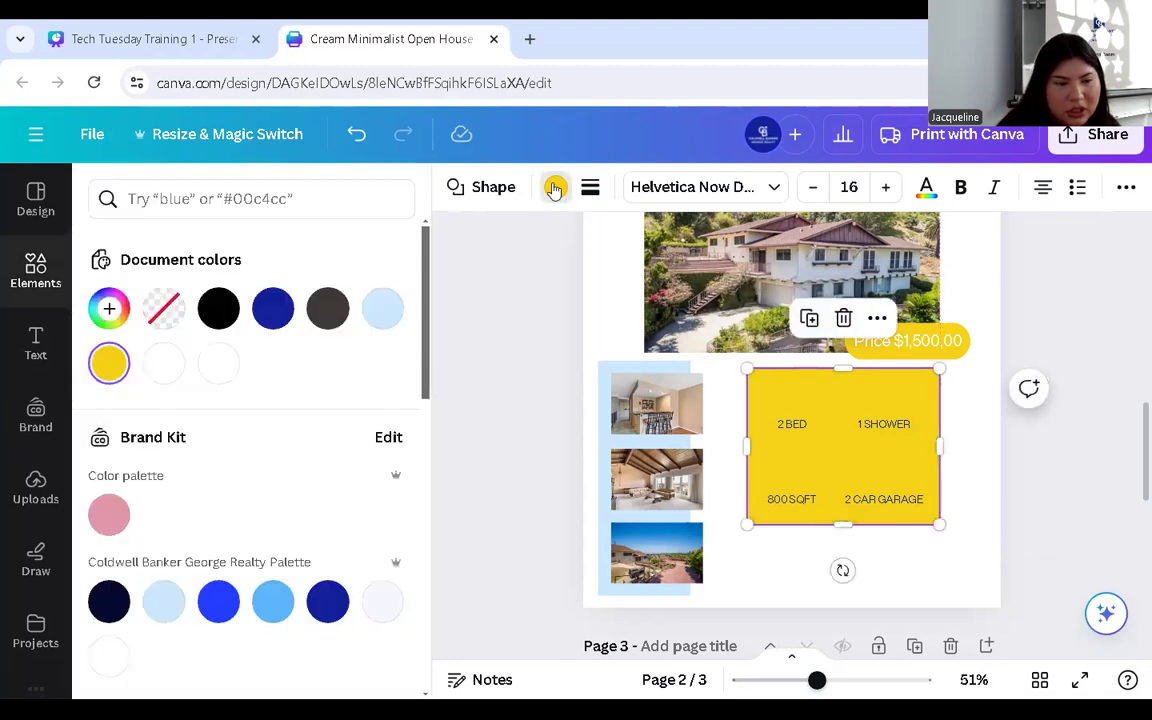
pyautogui.click(163, 601)
pyautogui.click(108, 601)
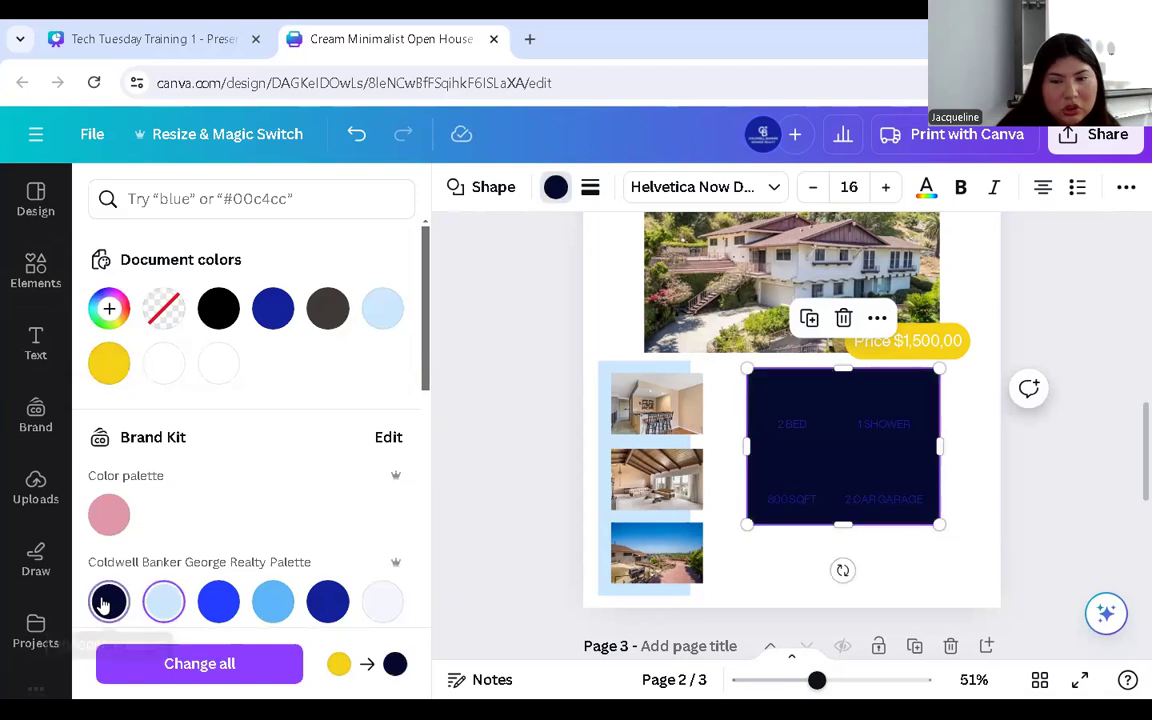
# - Send the navy square backward twice behind the icons and set its transparency to 71
pyautogui.click(1125, 190)
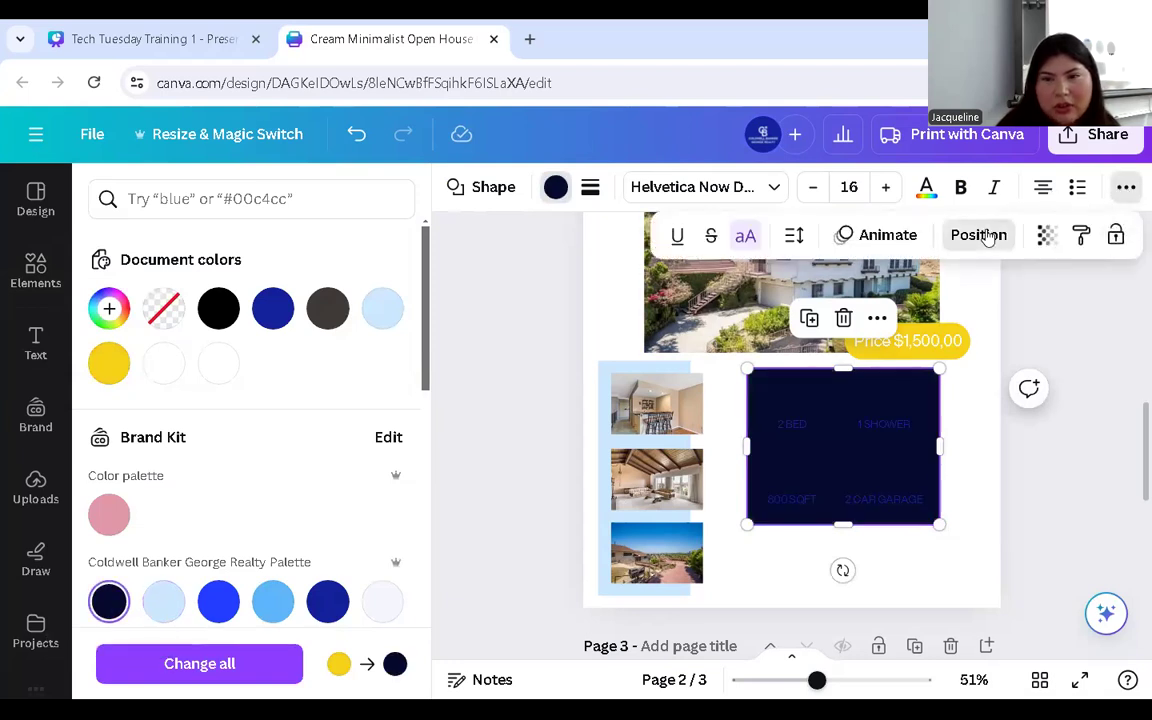
pyautogui.click(986, 236)
pyautogui.click(330, 244)
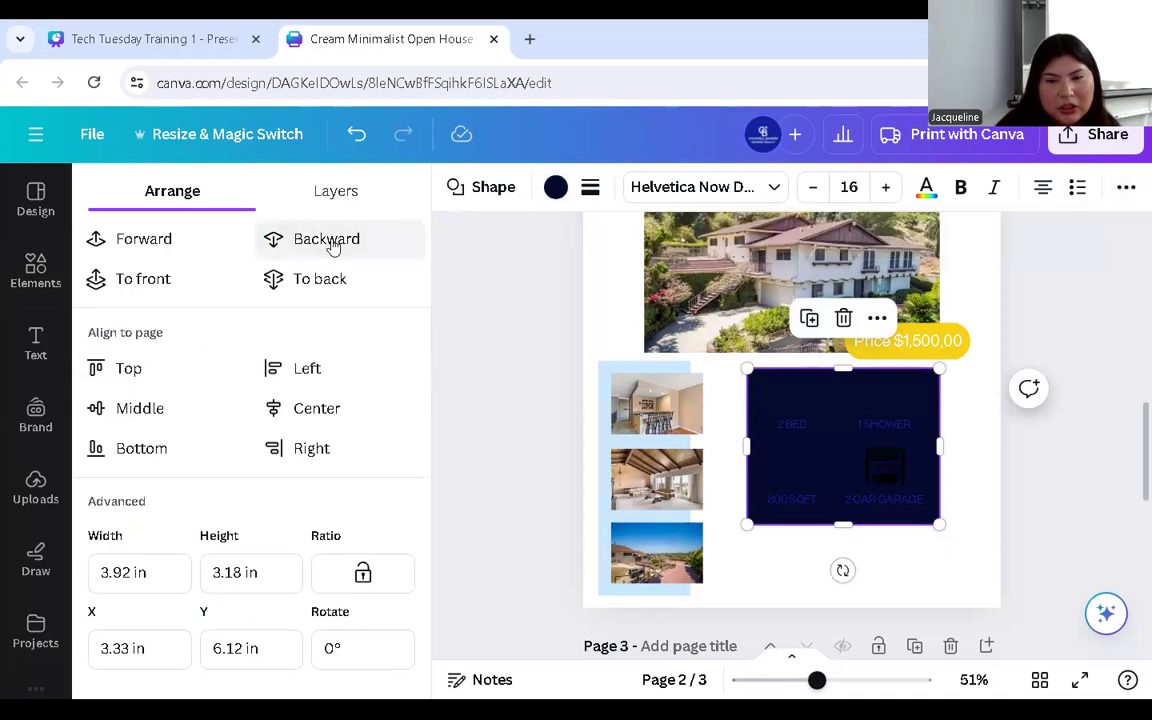
pyautogui.click(333, 244)
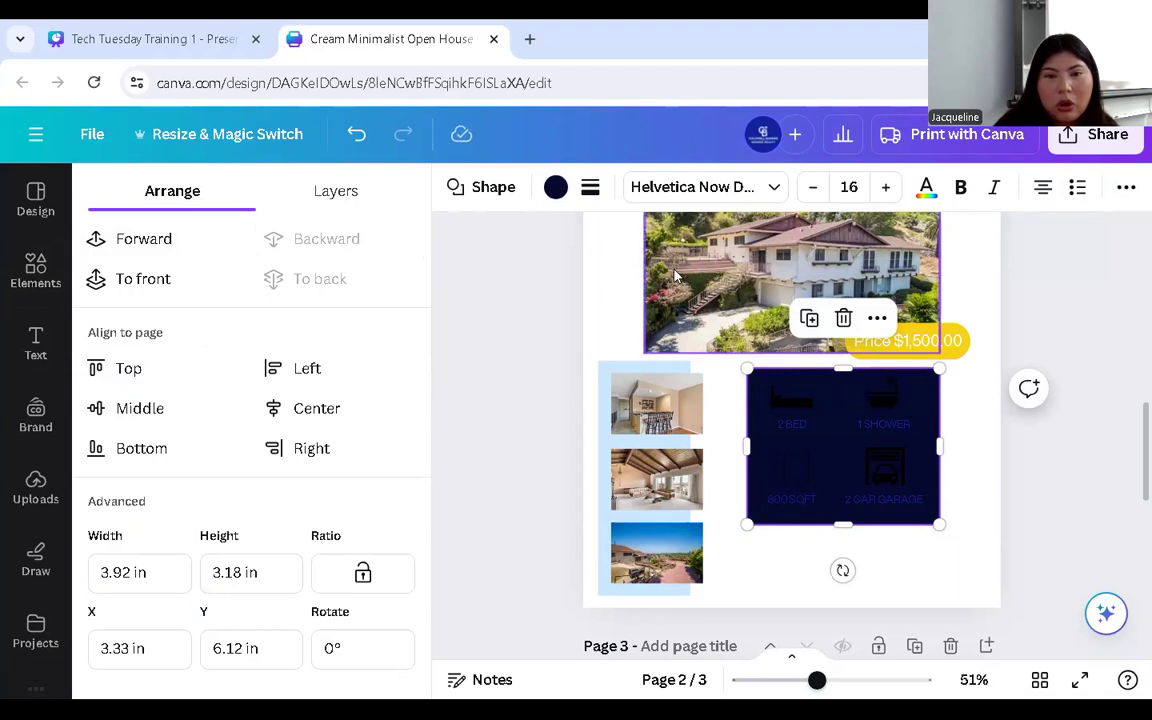
pyautogui.click(1126, 188)
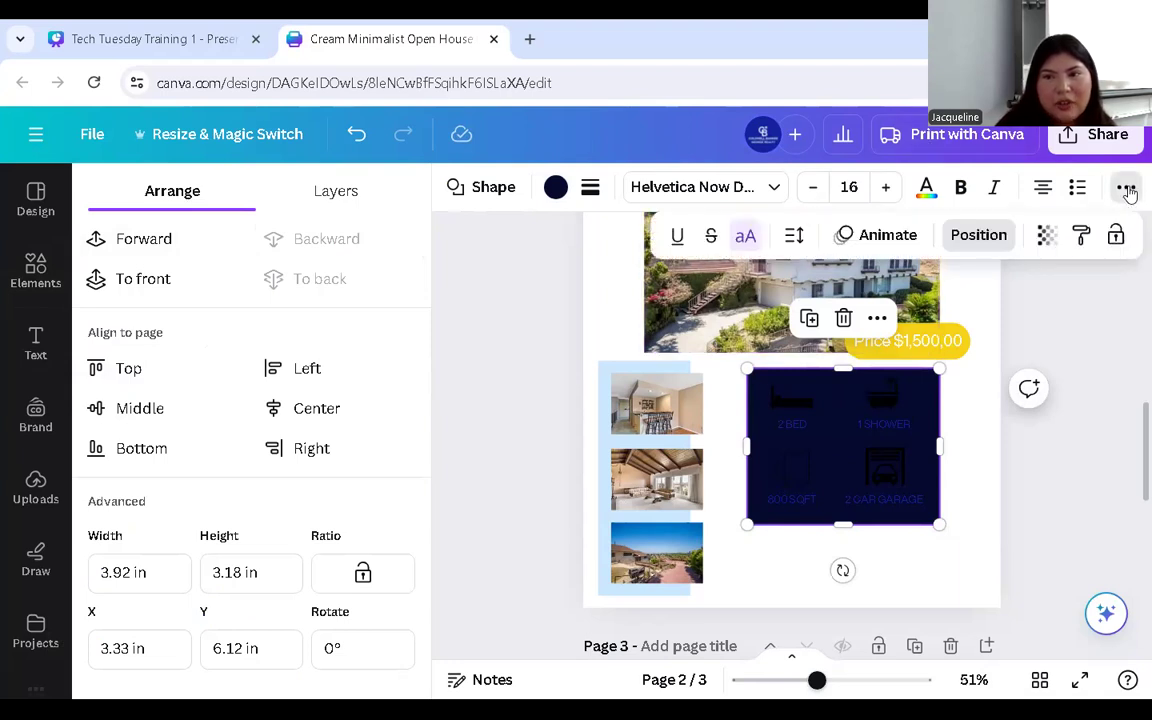
pyautogui.click(1044, 235)
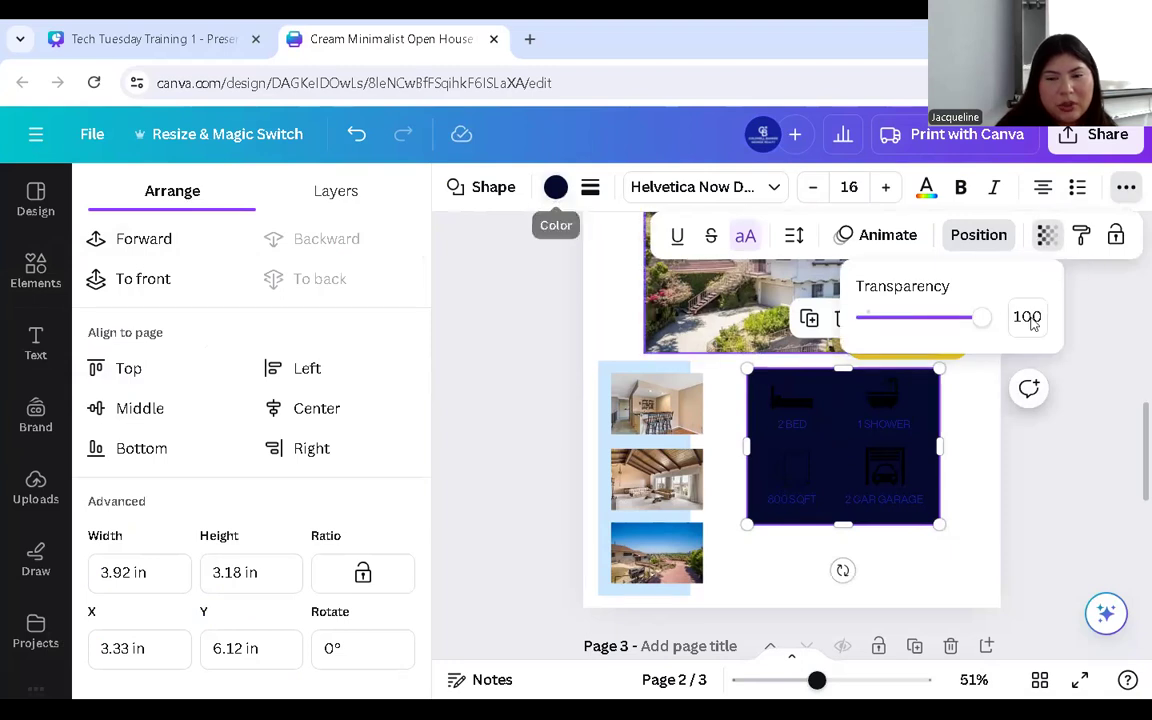
pyautogui.moveTo(980, 317); pyautogui.dragTo(950, 317)
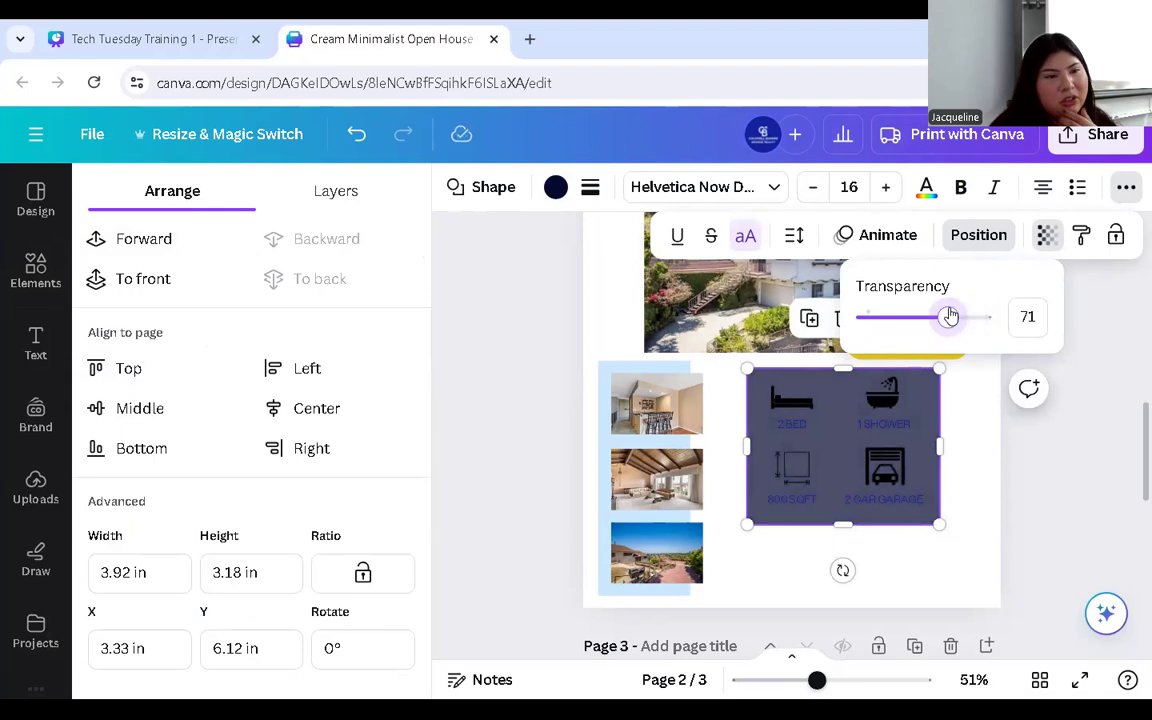
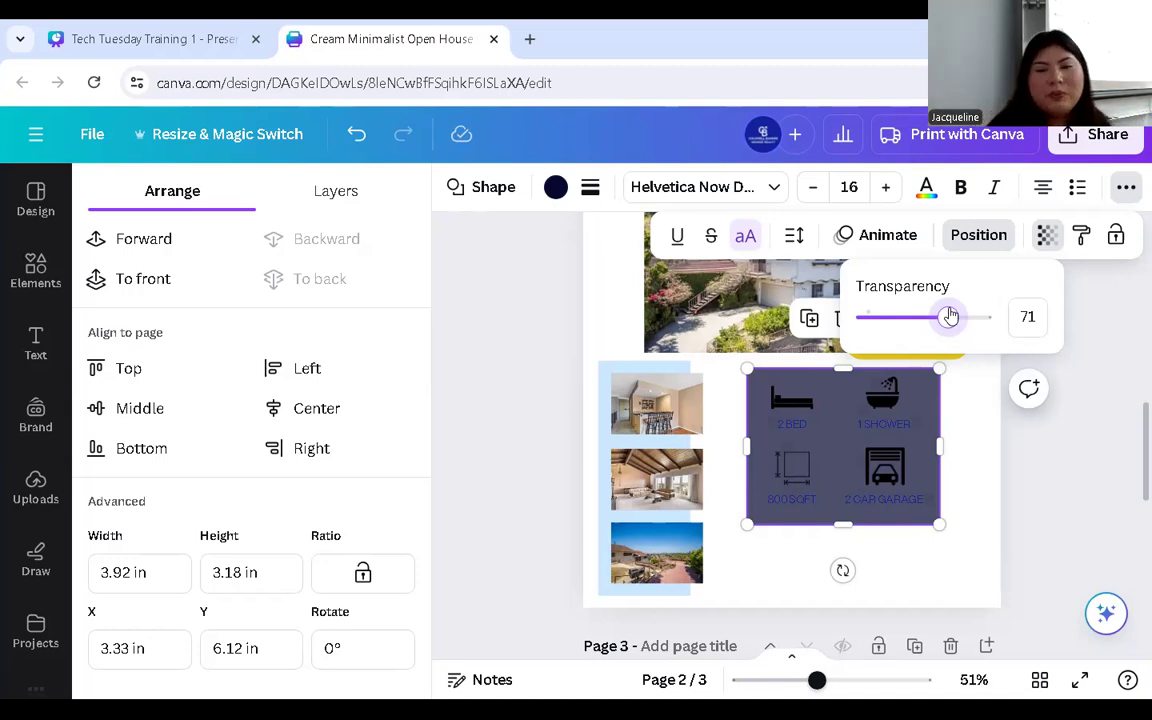
# - Drag the feature box's transparency slider from 71 up to 75
pyautogui.moveTo(920, 325); pyautogui.dragTo(955, 327)
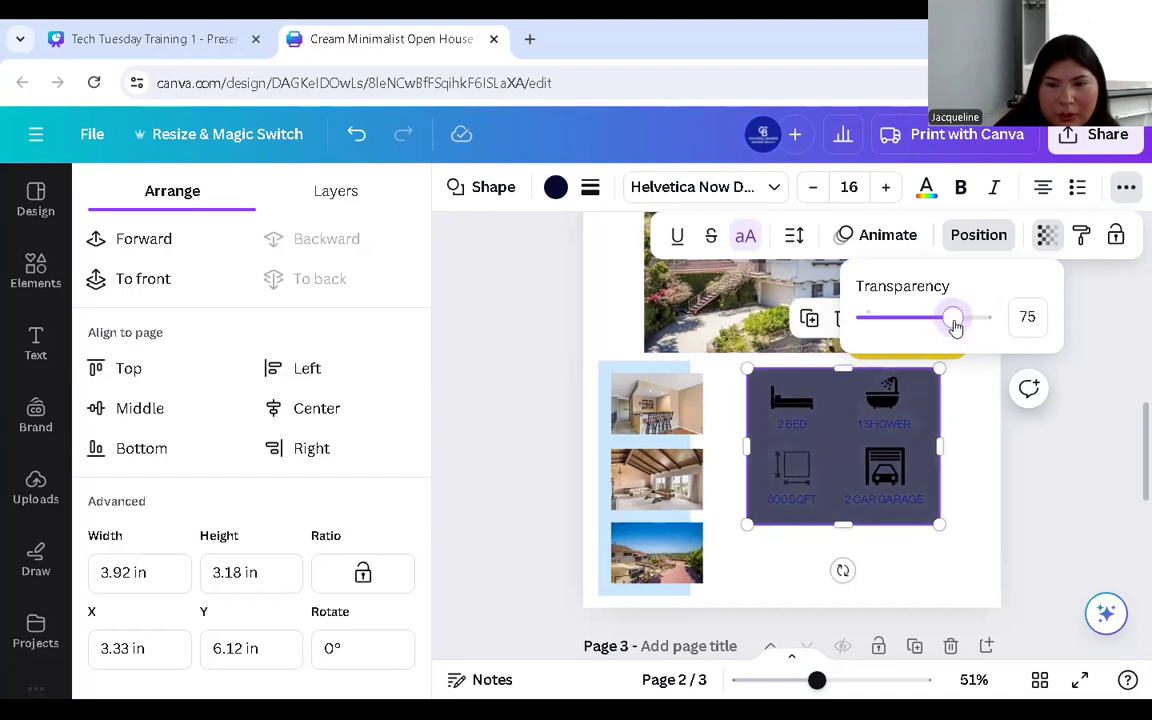
pyautogui.click(983, 455)
# - Turn the bed, bath, square-footage and car garage icons white from the Brand Kit
pyautogui.click(777, 385)
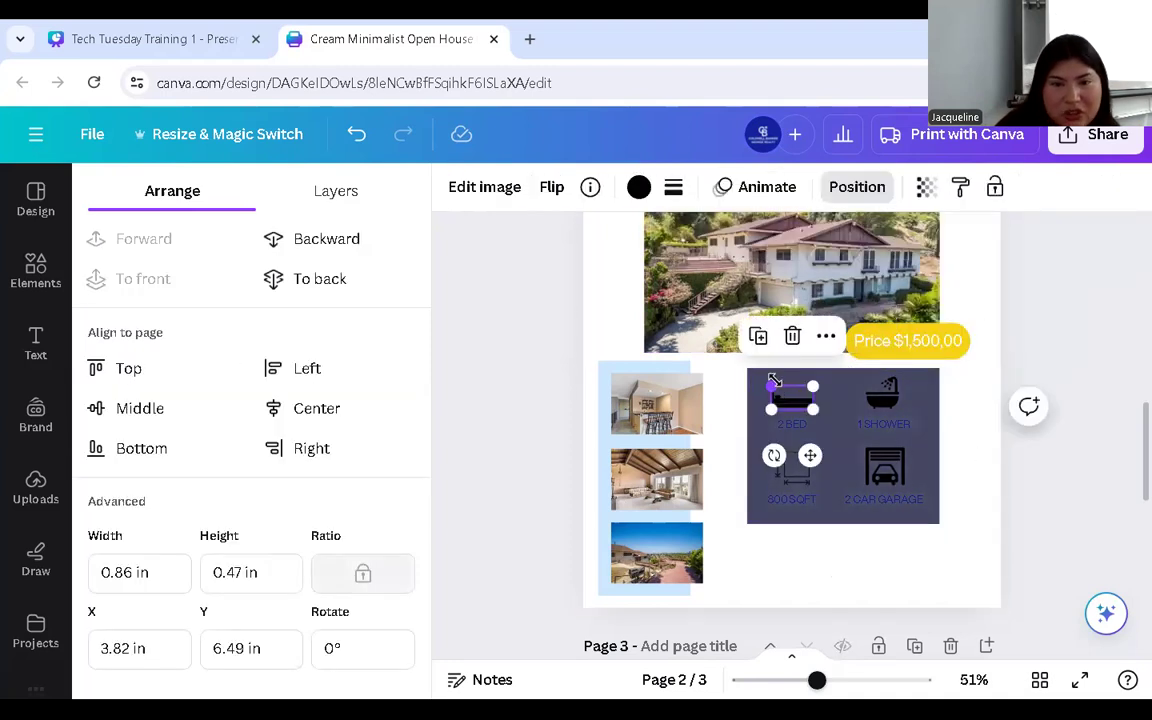
pyautogui.click(638, 188)
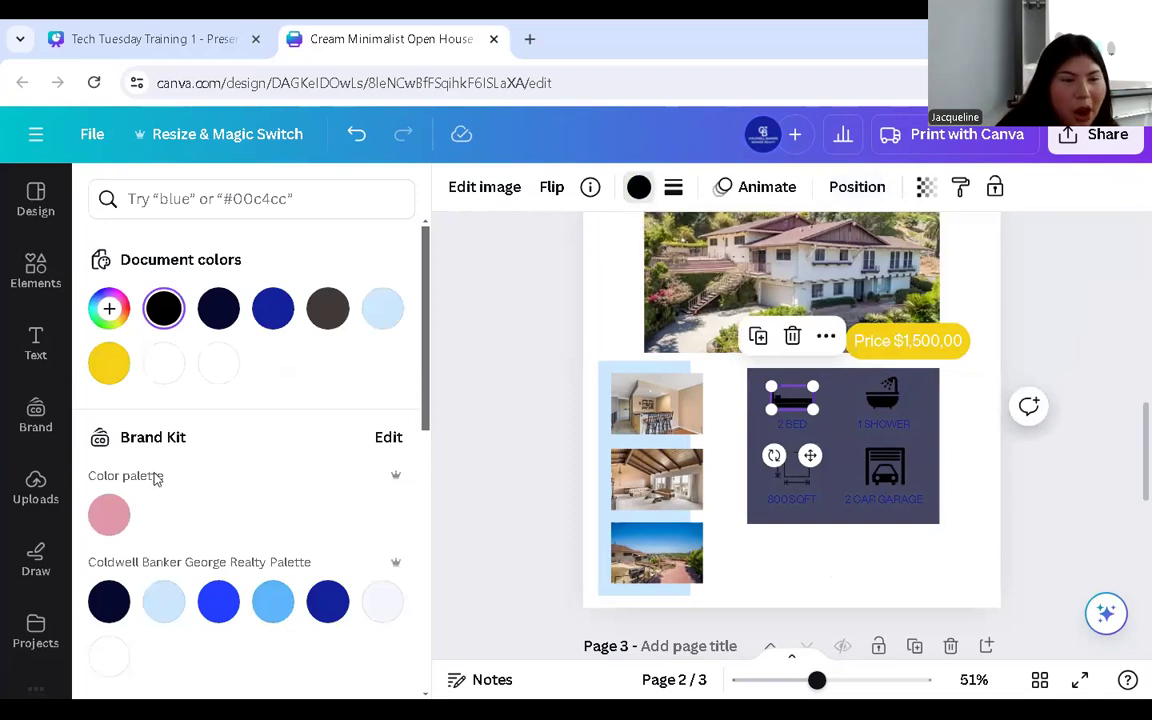
pyautogui.click(109, 655)
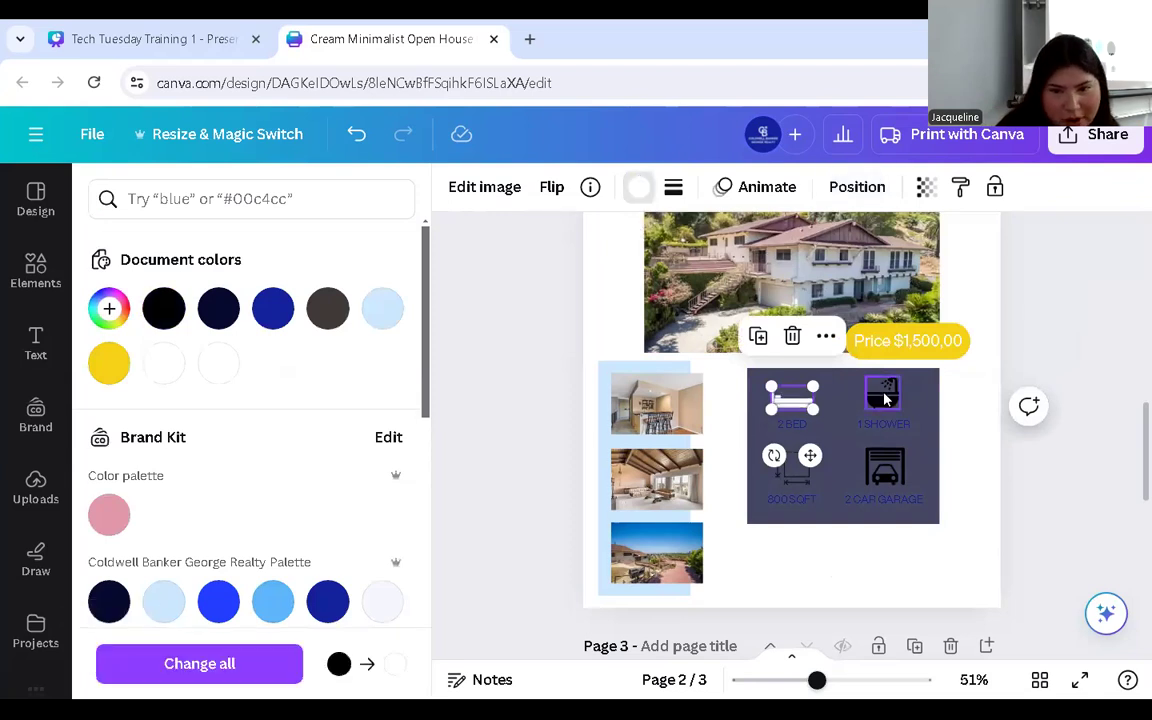
pyautogui.click(883, 395)
pyautogui.click(109, 655)
pyautogui.click(792, 468)
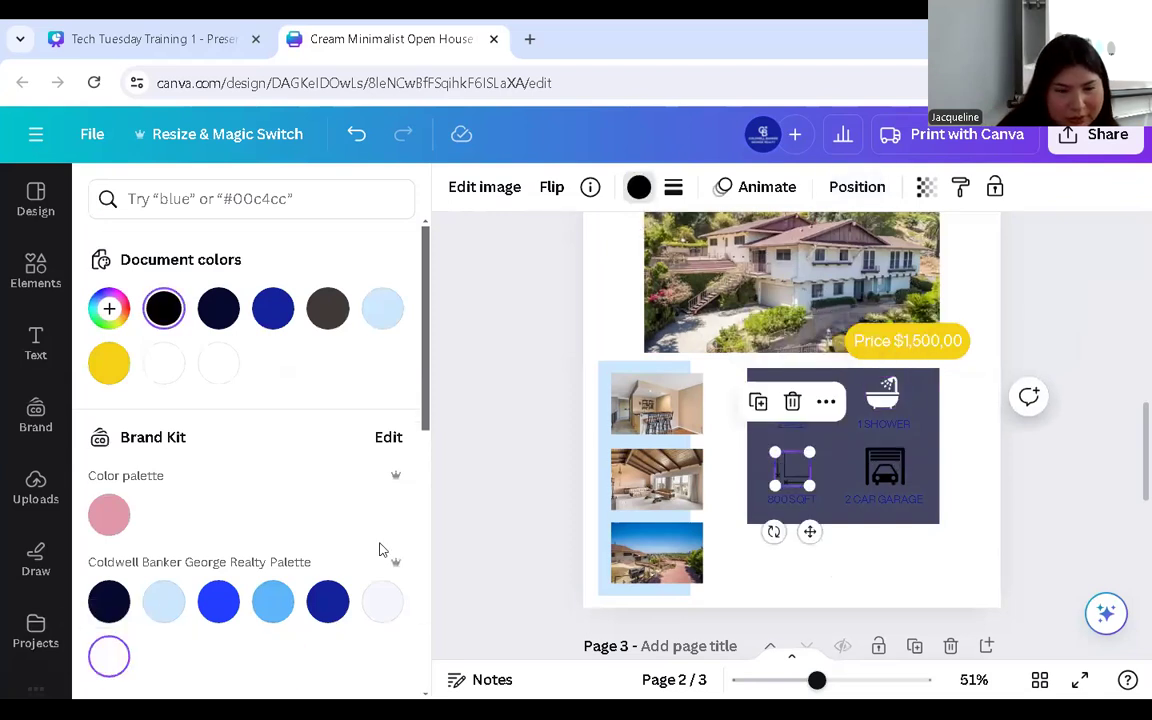
pyautogui.click(107, 656)
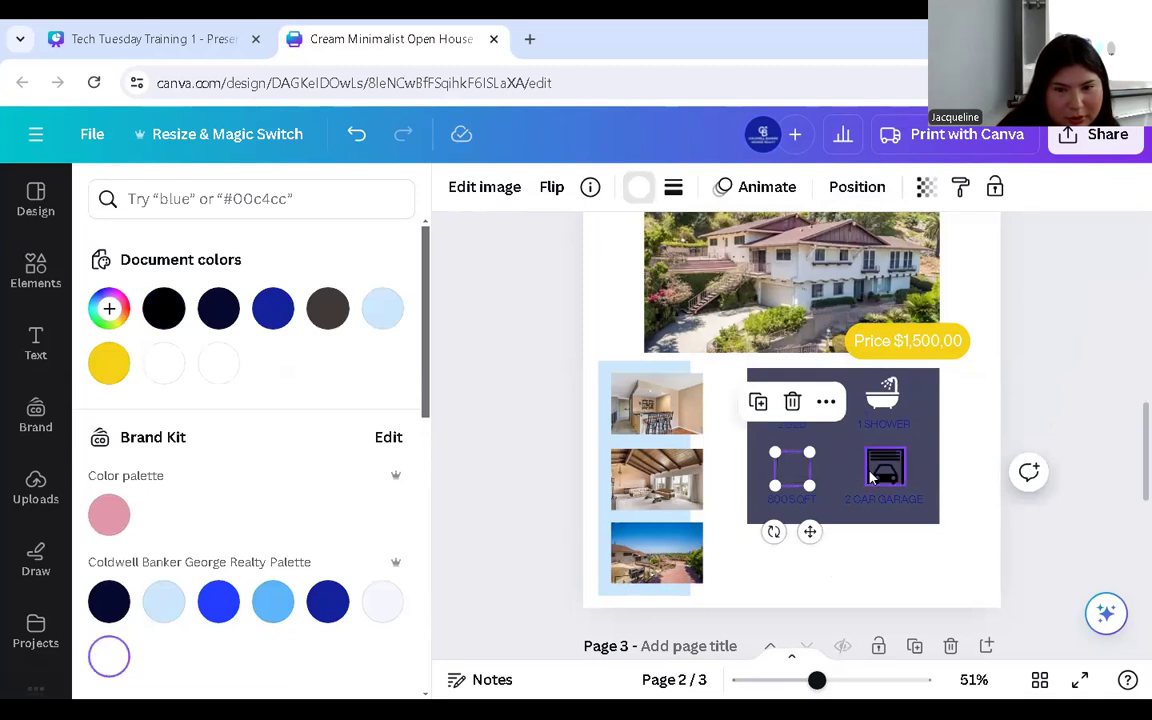
pyautogui.scroll(-2, 183, 535)
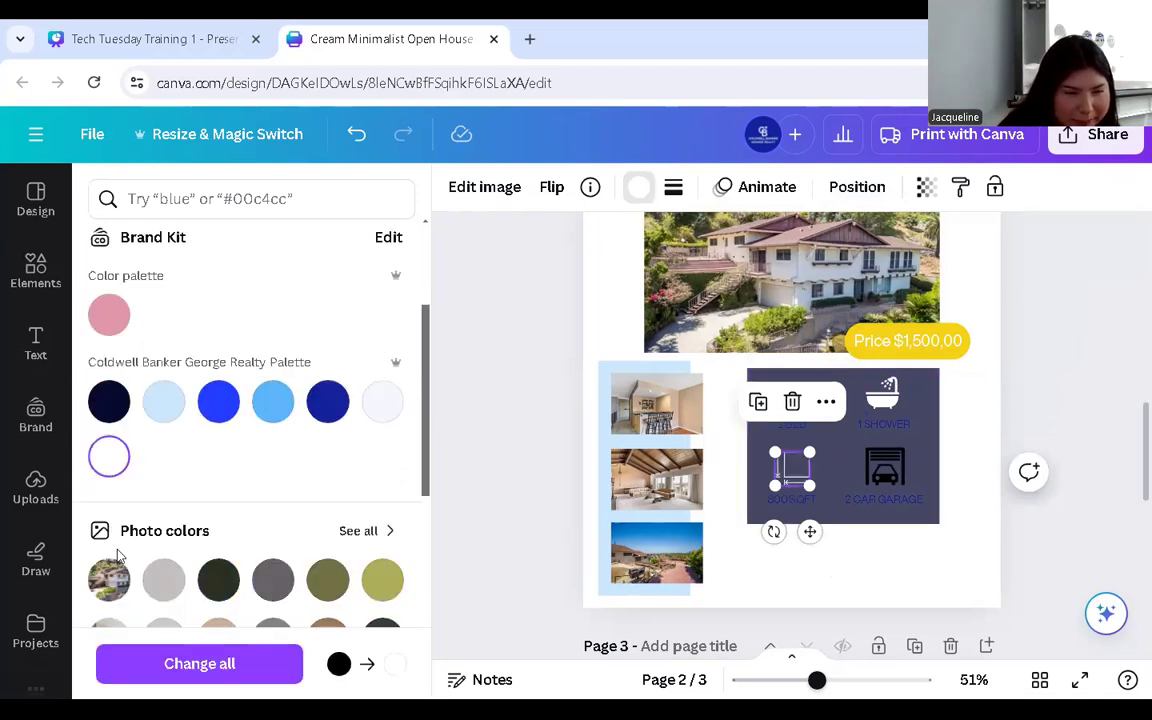
pyautogui.click(868, 455)
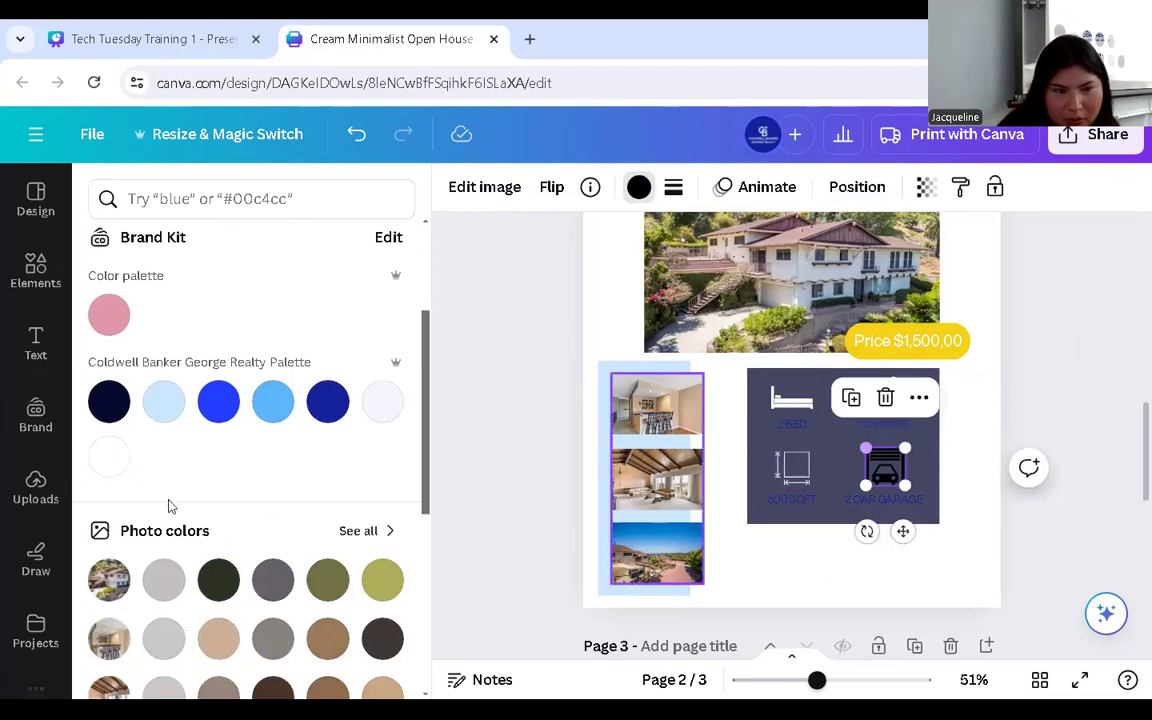
pyautogui.click(108, 459)
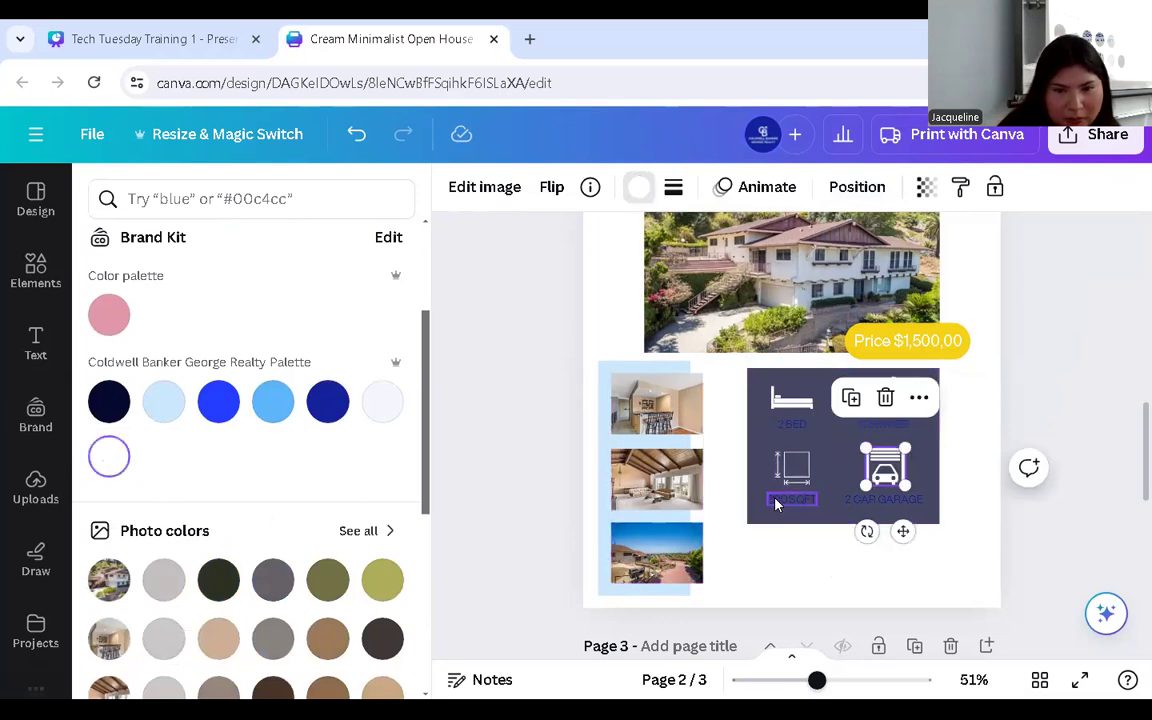
# - Make the 800SQFT, 2 CAR GARAGE, 2 BED and 1 SHOWER captions white, then fill the box bright blue
pyautogui.doubleClick(777, 503)
pyautogui.click(742, 188)
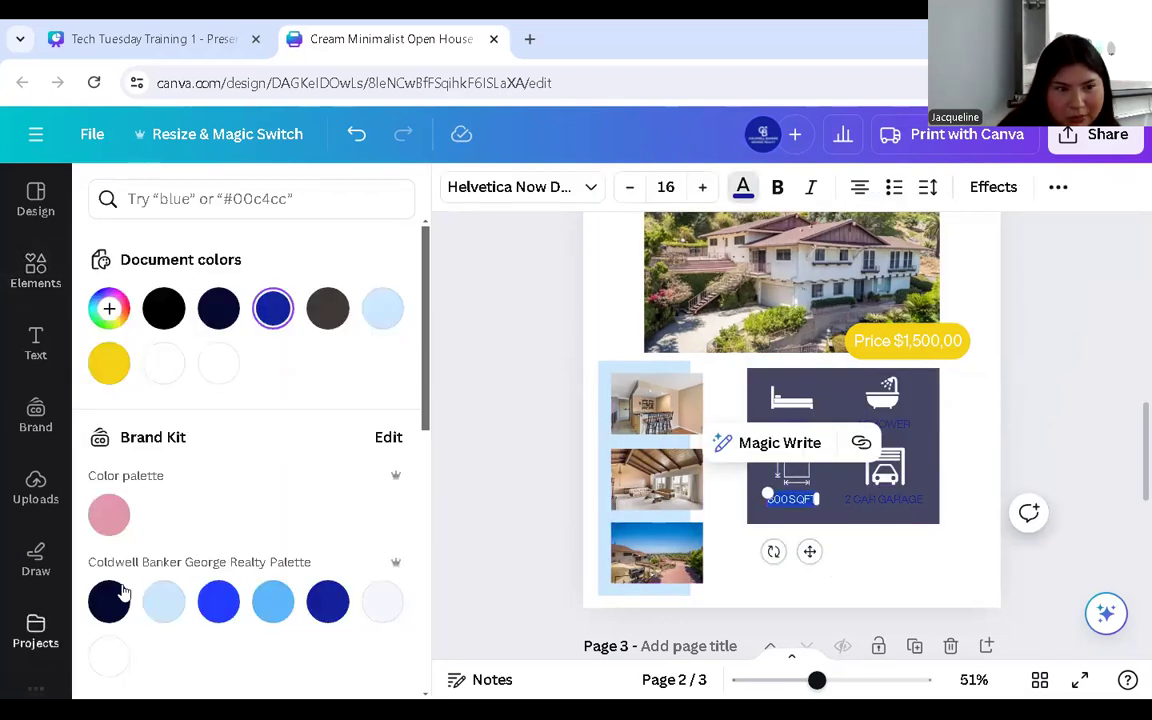
pyautogui.click(105, 655)
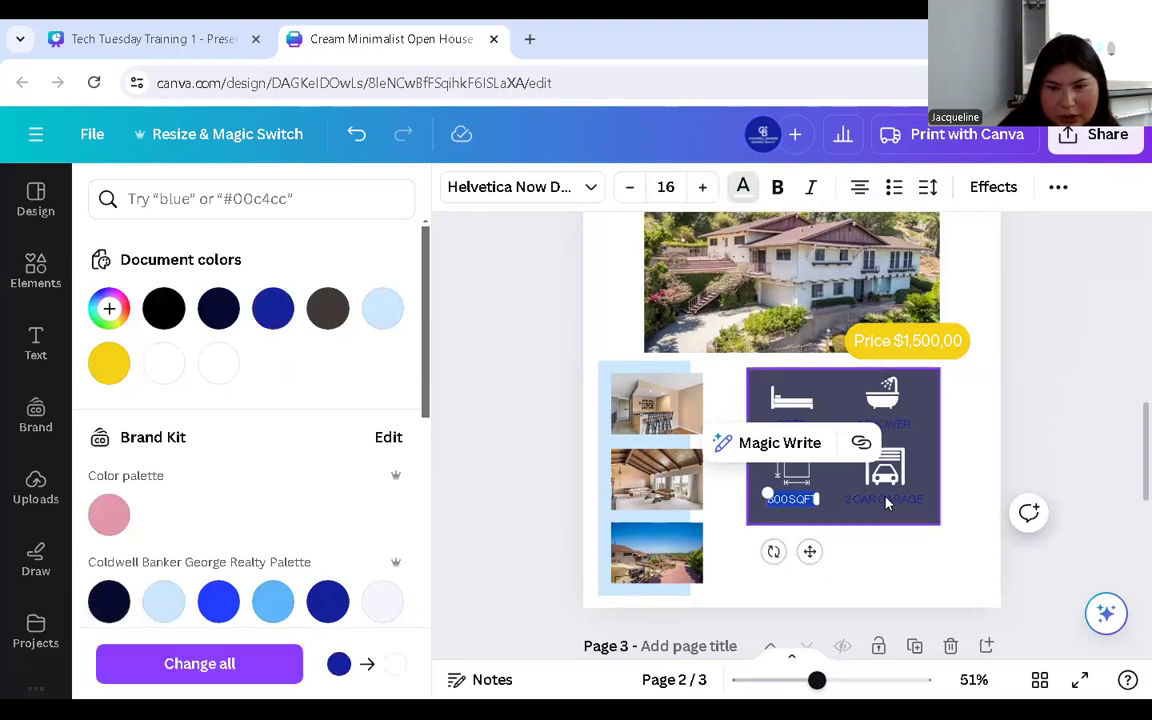
pyautogui.doubleClick(900, 499)
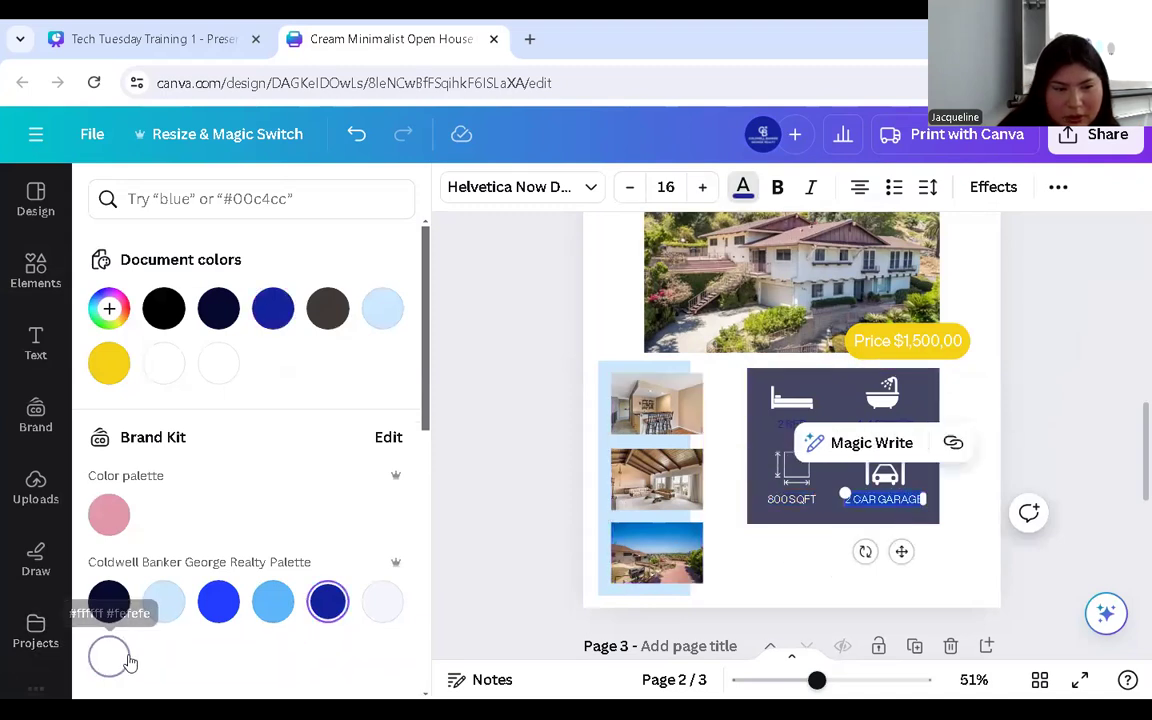
pyautogui.click(108, 655)
pyautogui.click(783, 423)
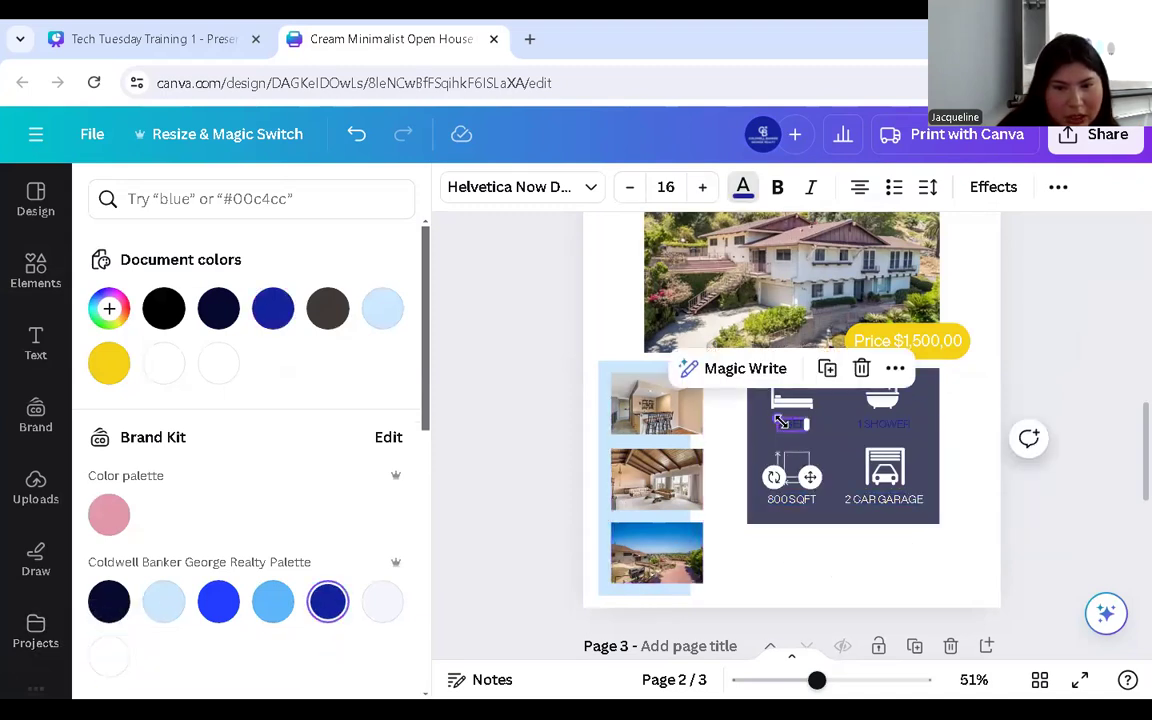
pyautogui.doubleClick(790, 428)
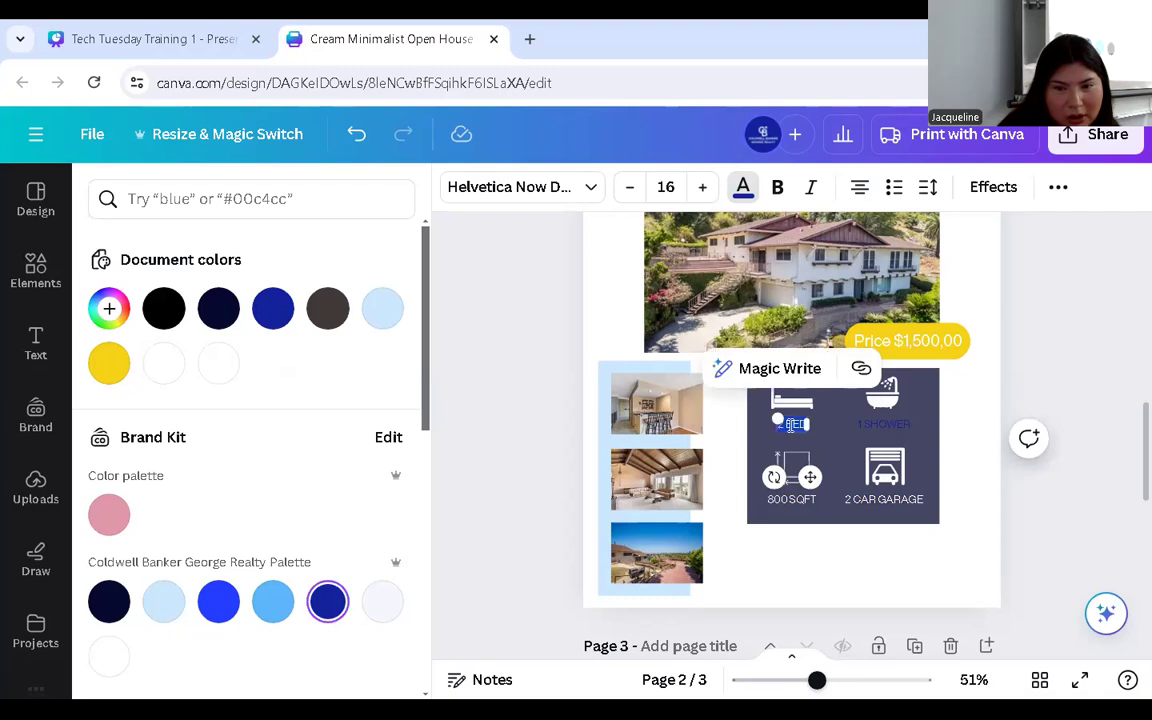
pyautogui.click(108, 655)
pyautogui.click(883, 423)
pyautogui.doubleClick(883, 423)
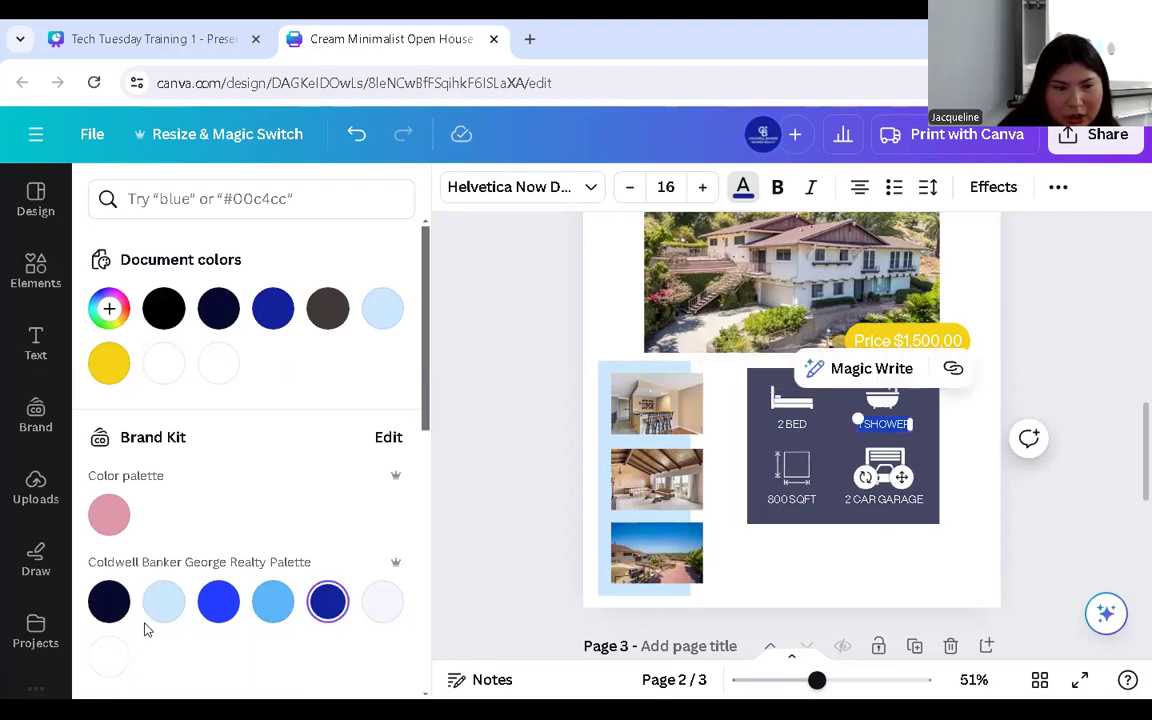
pyautogui.click(108, 655)
pyautogui.click(757, 440)
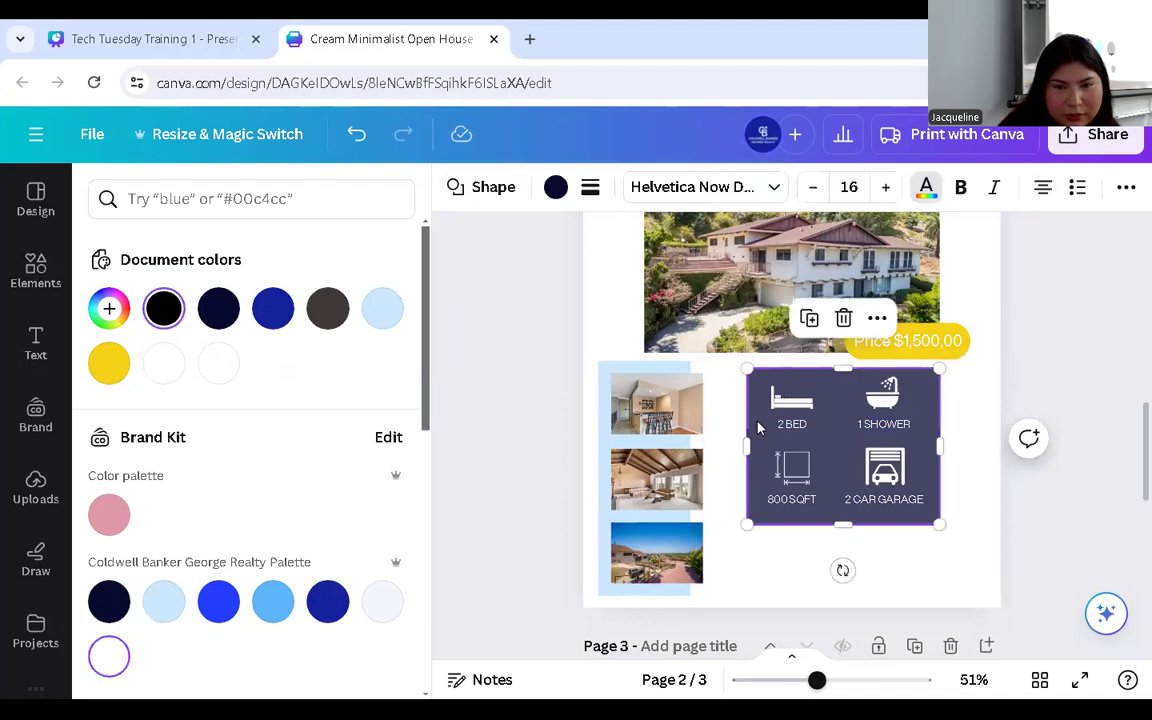
pyautogui.click(218, 600)
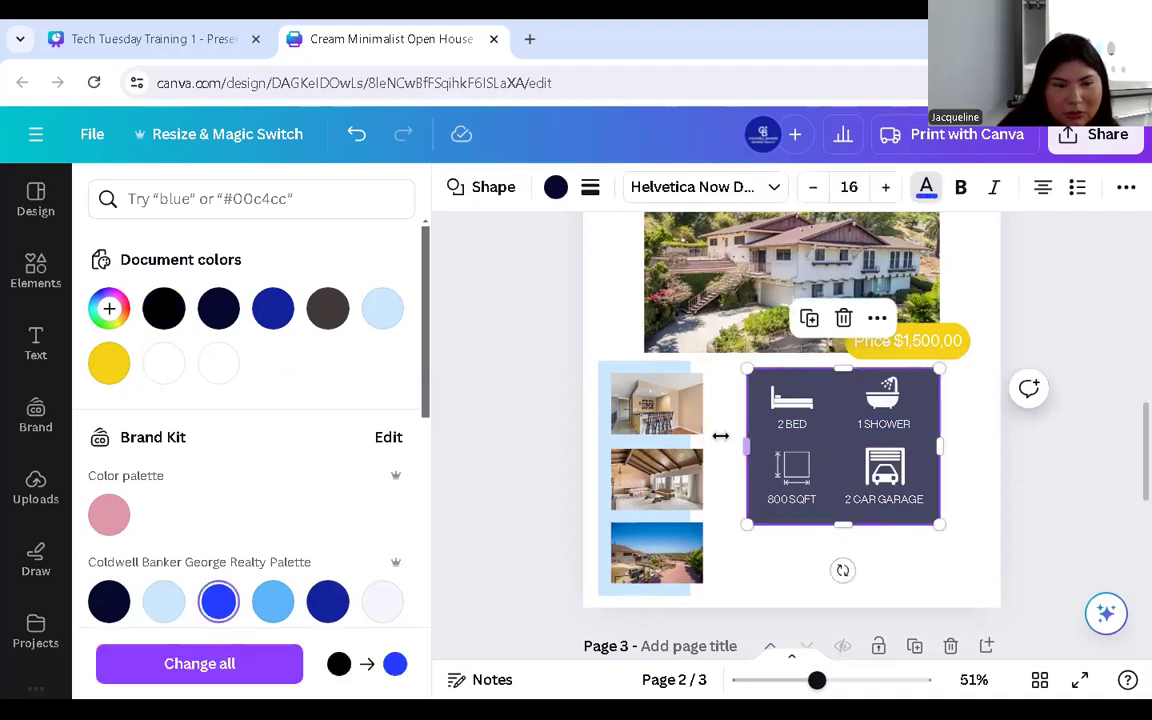
# - Make the feature box fully opaque again
pyautogui.click(1126, 187)
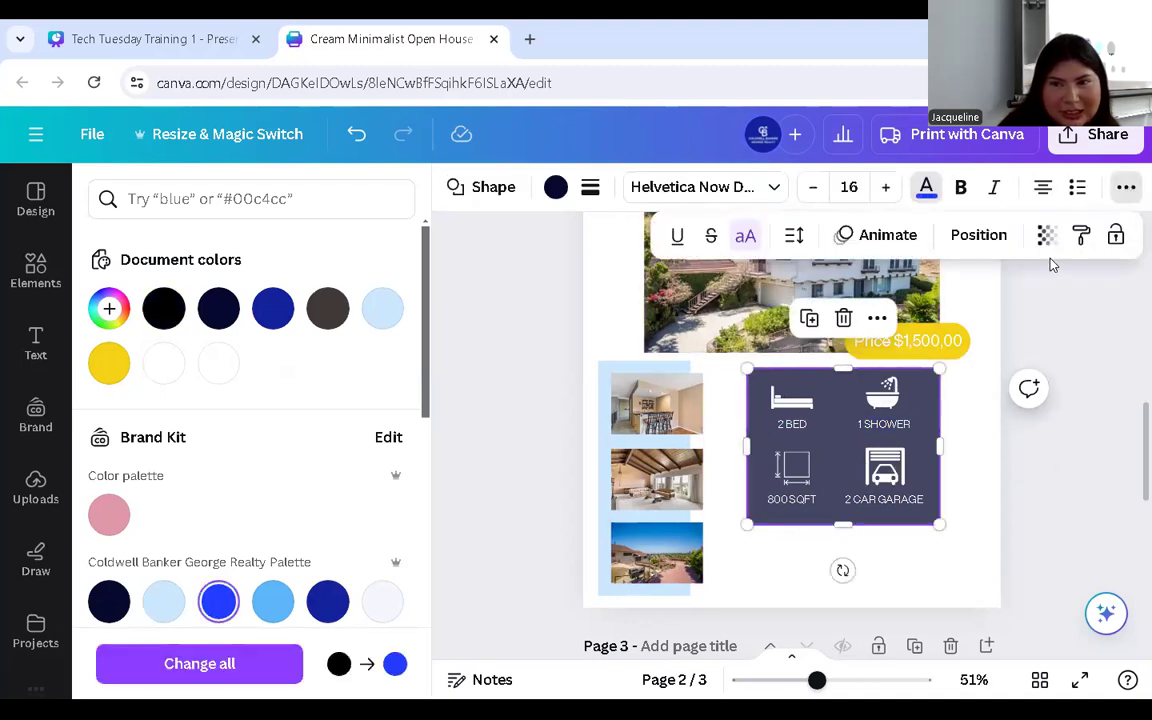
pyautogui.click(1044, 236)
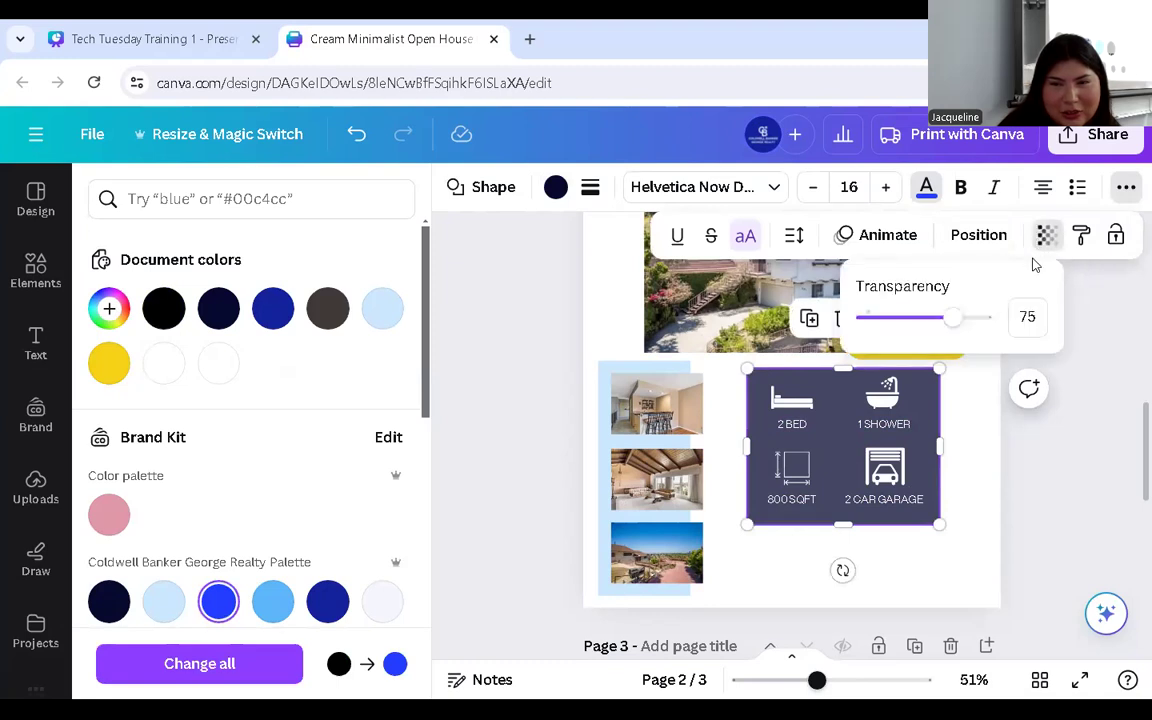
pyautogui.moveTo(949, 330); pyautogui.dragTo(988, 333)
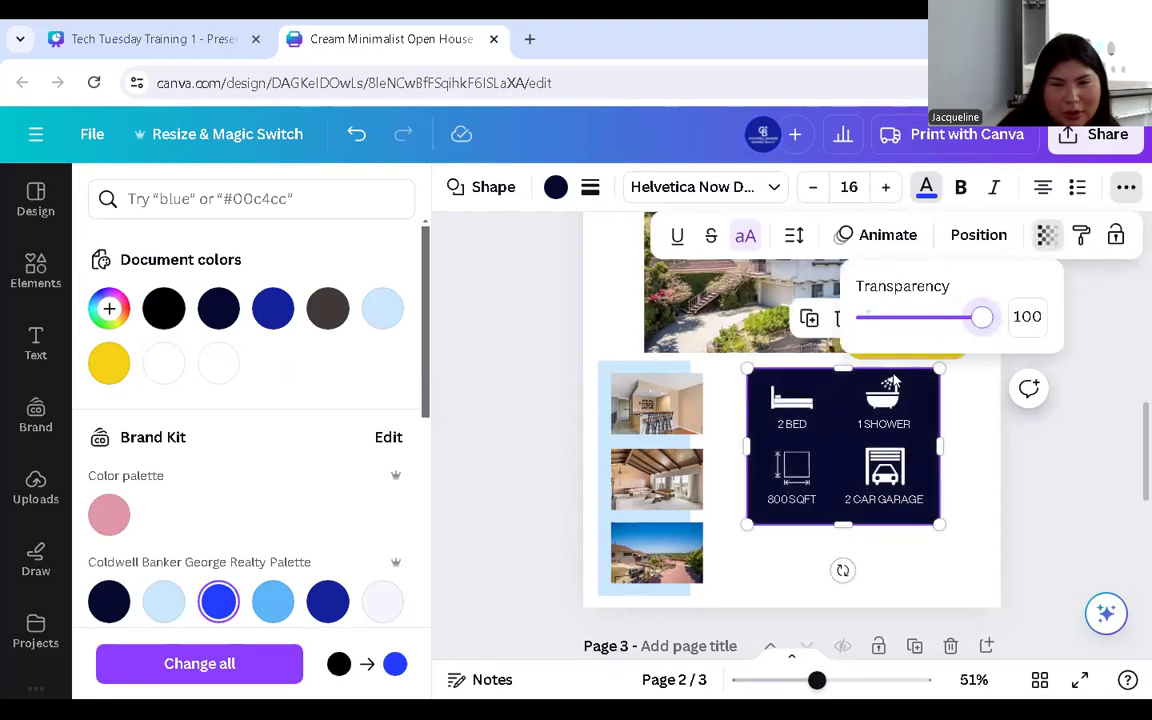
pyautogui.click(218, 606)
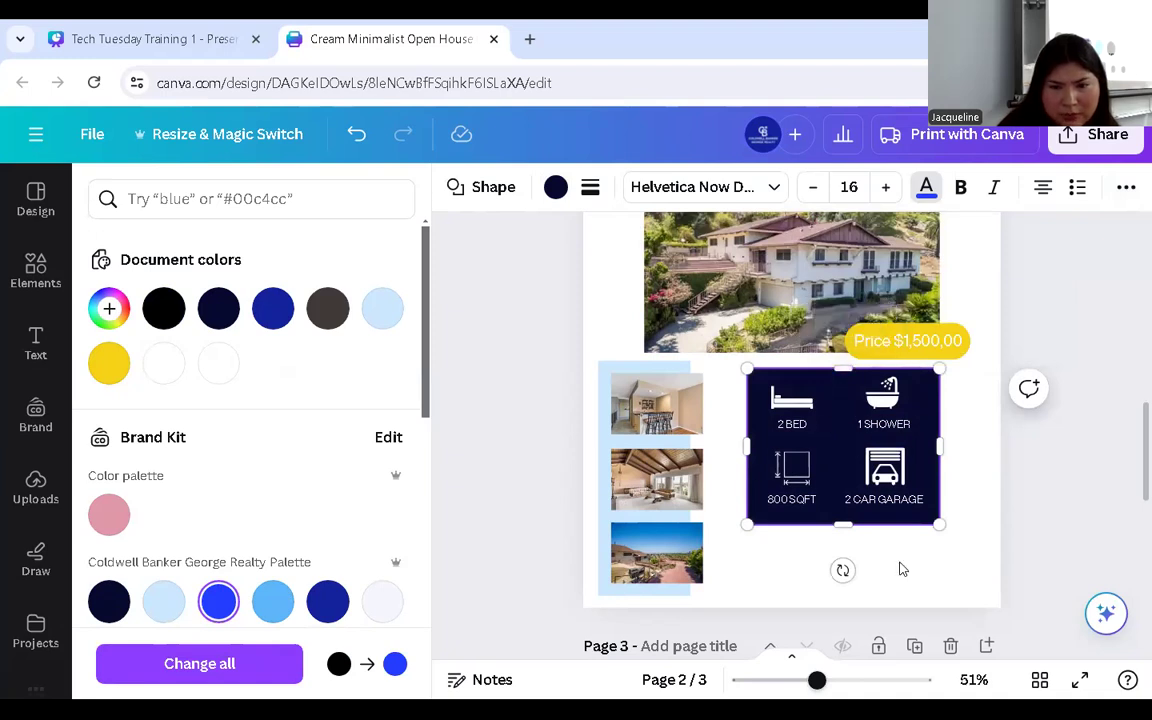
# - Fill the feature box with the deep navy blue #1222be
pyautogui.click(843, 545)
pyautogui.click(826, 508)
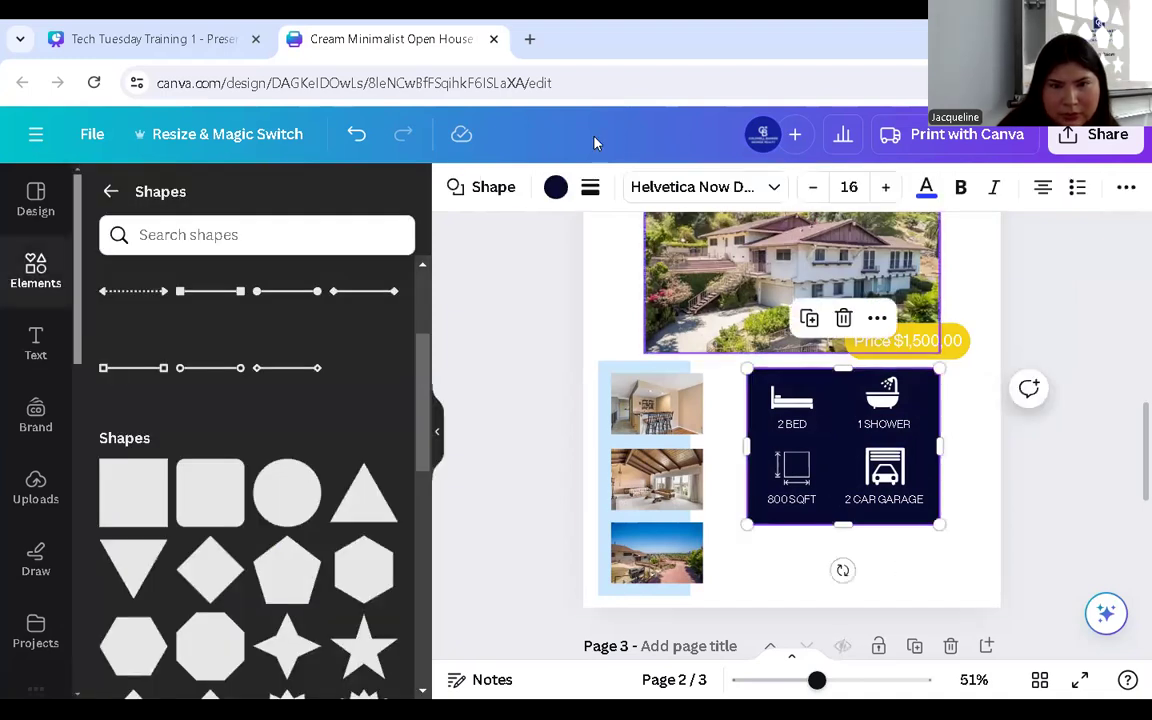
pyautogui.click(555, 187)
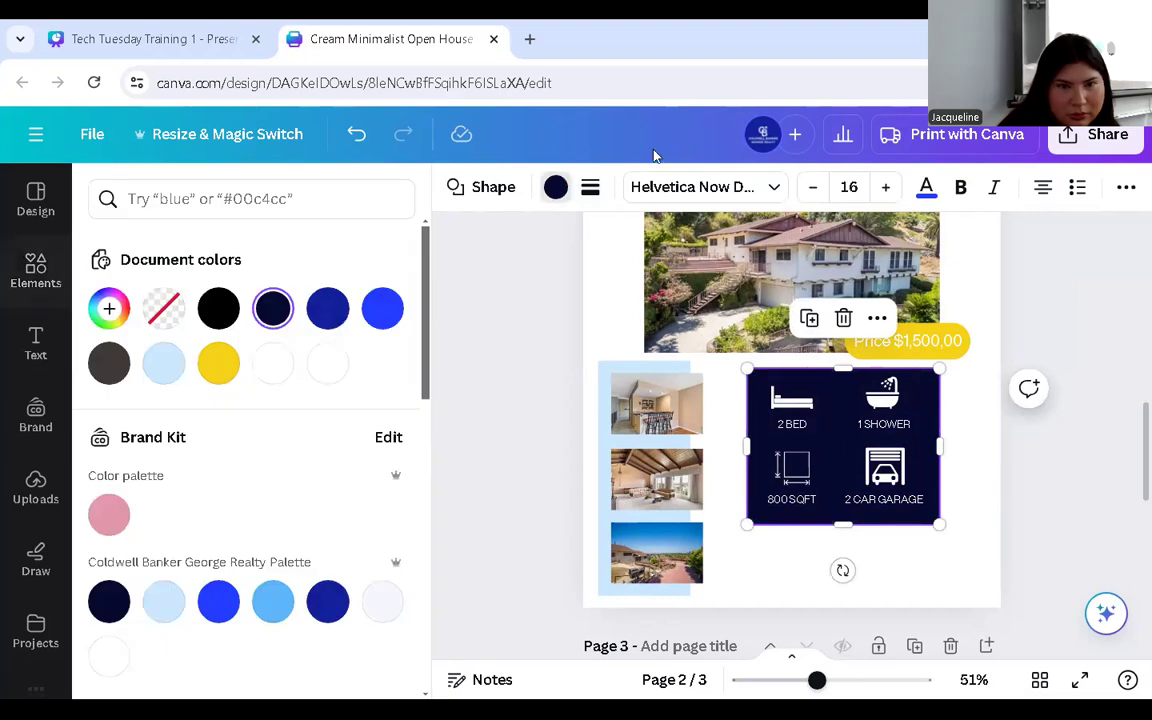
pyautogui.click(382, 309)
pyautogui.scroll(3, 845, 478)
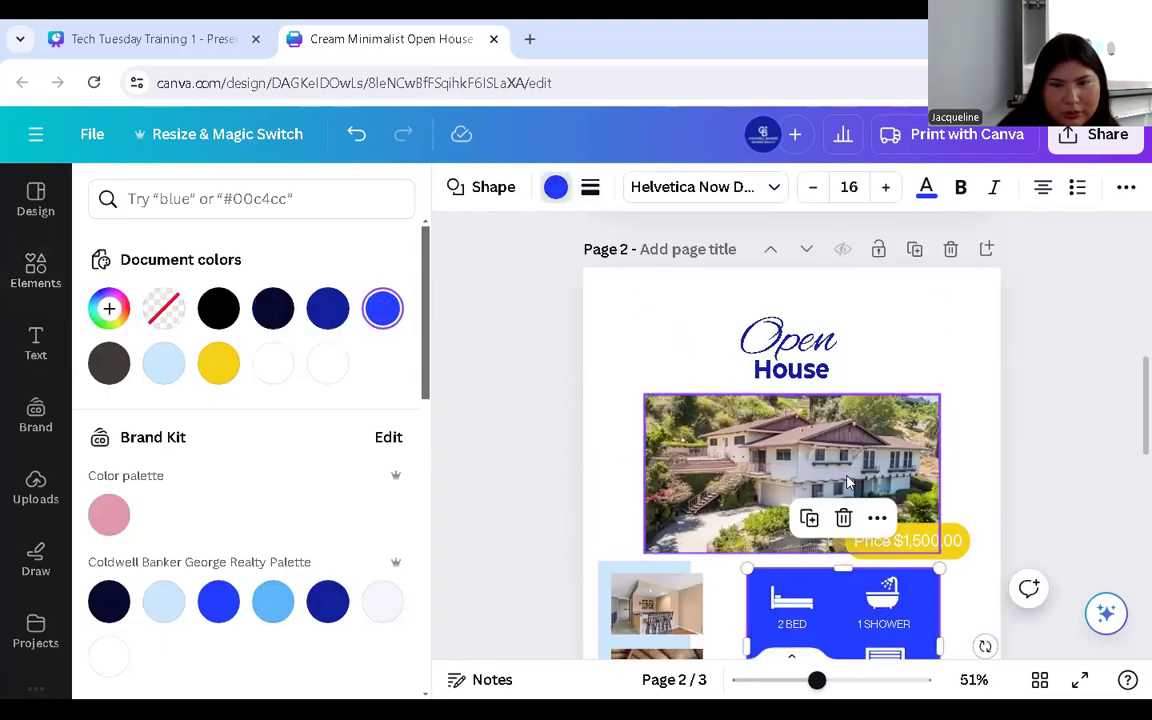
pyautogui.scroll(-2, 847, 483)
pyautogui.click(313, 311)
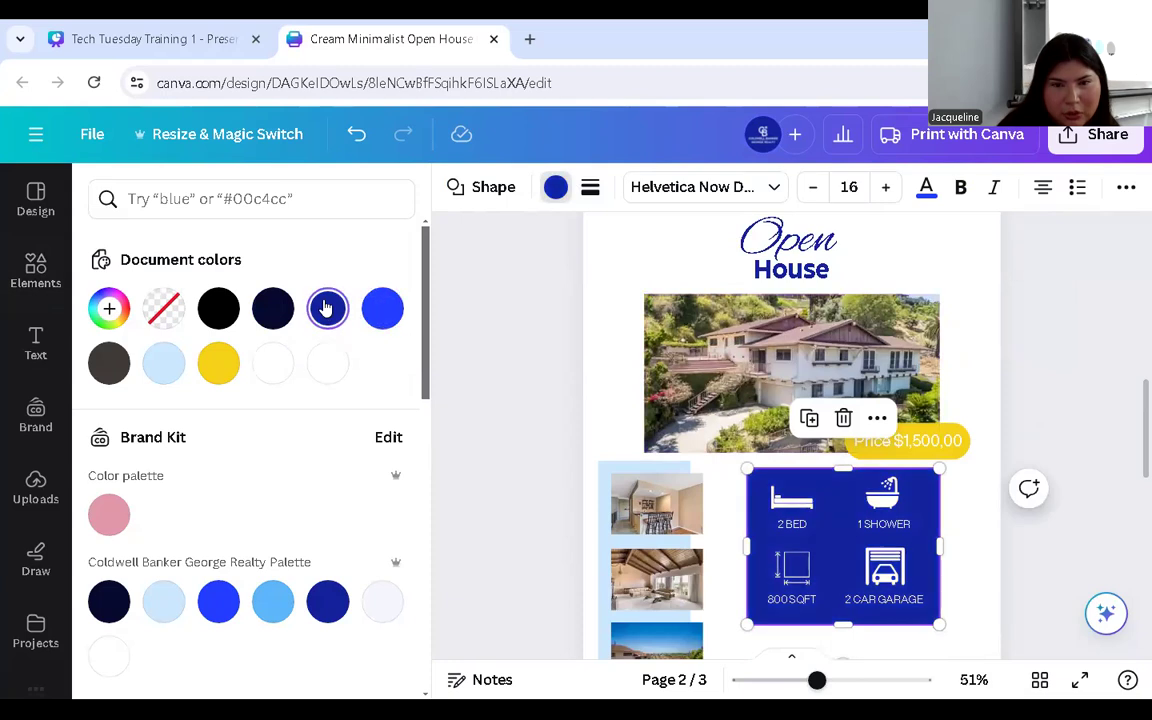
pyautogui.scroll(-2, 591, 529)
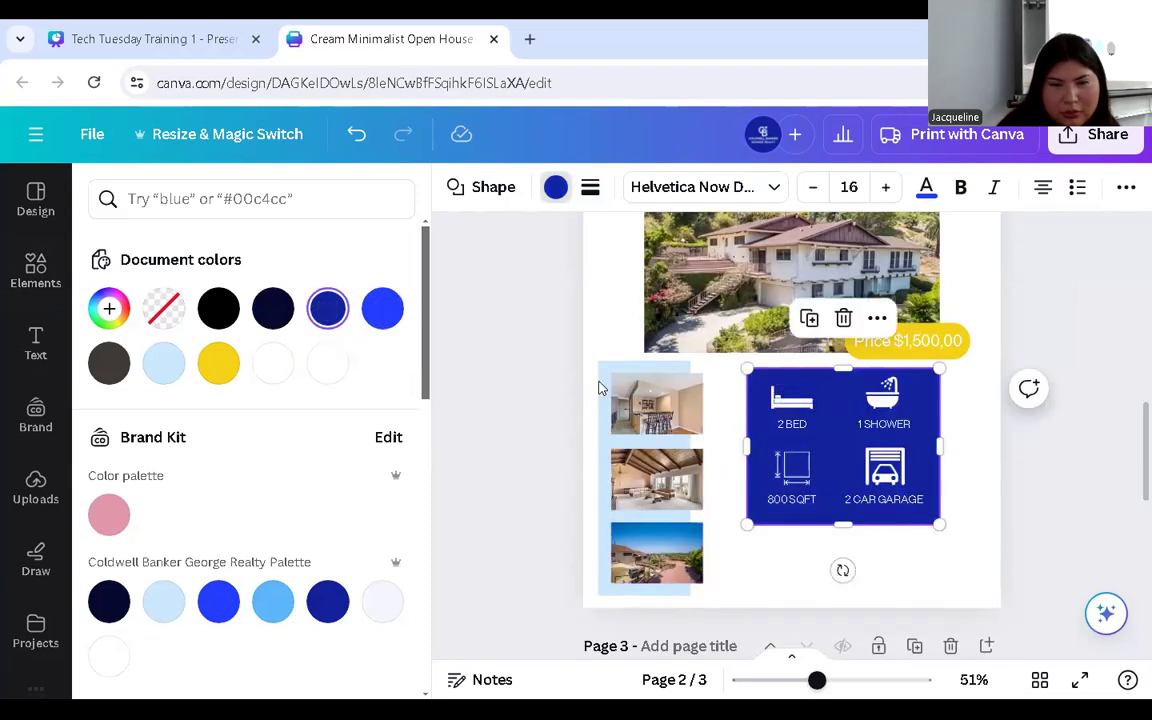
# - Recolour the light-blue panel behind the room photos to the same dark navy
pyautogui.click(605, 383)
pyautogui.click(327, 308)
pyautogui.scroll(2, 1021, 352)
pyautogui.scroll(-2, 951, 352)
pyautogui.click(884, 562)
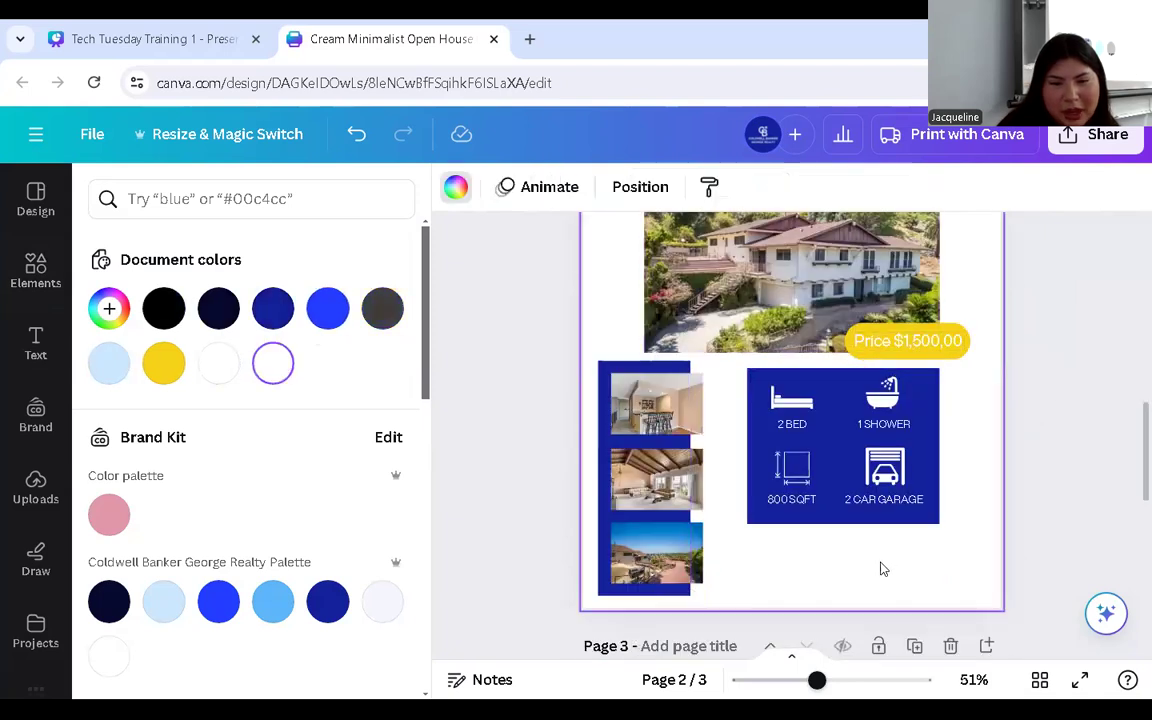
# - Add a title reading 'Contact' below the navy box, shrink it to about 29.9 and centre it
pyautogui.click(36, 345)
pyautogui.click(180, 354)
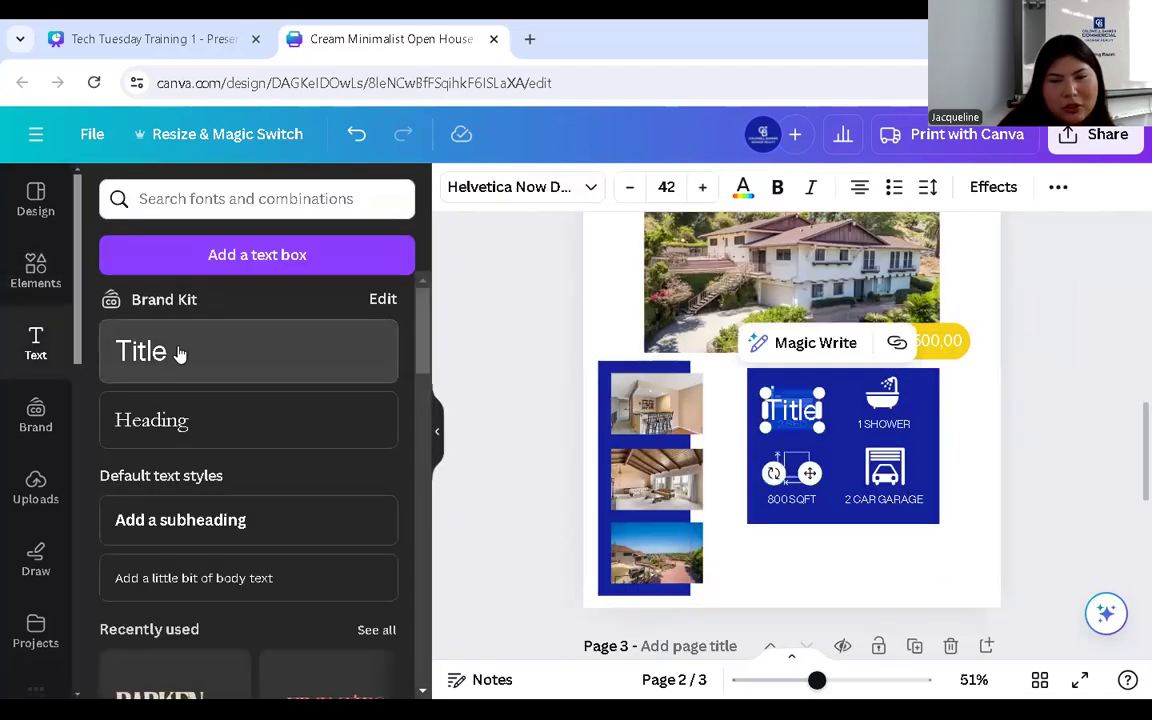
pyautogui.moveTo(810, 476); pyautogui.dragTo(794, 633)
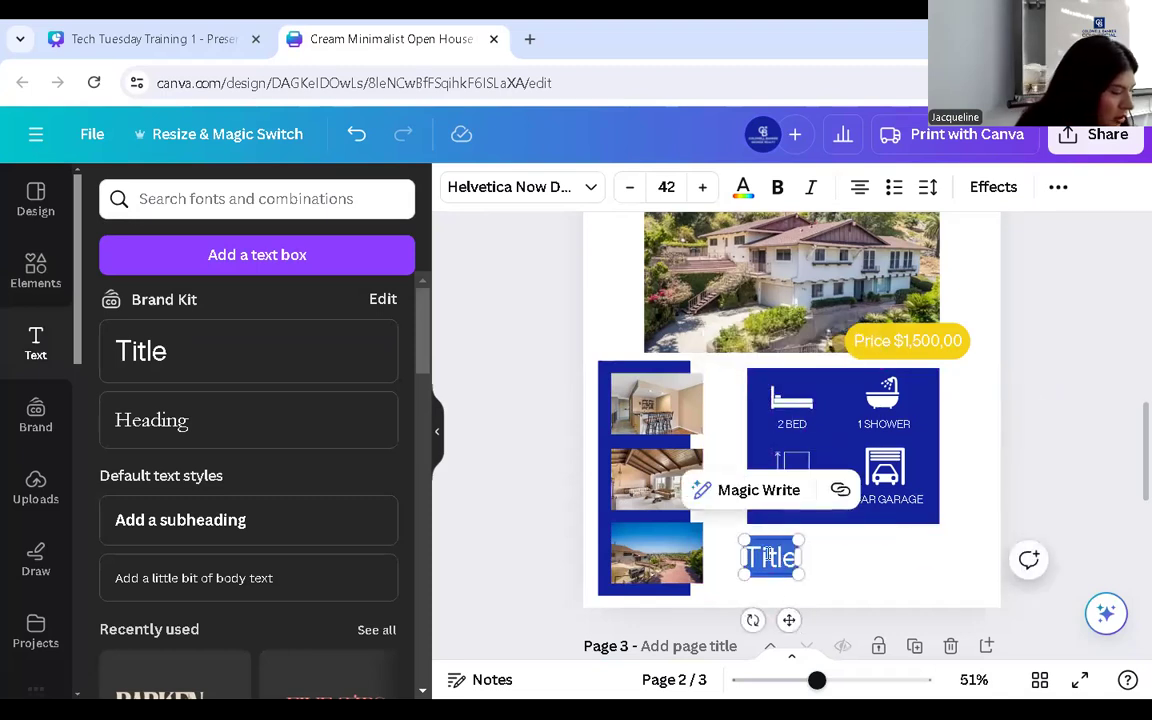
pyautogui.write('coNTACT')
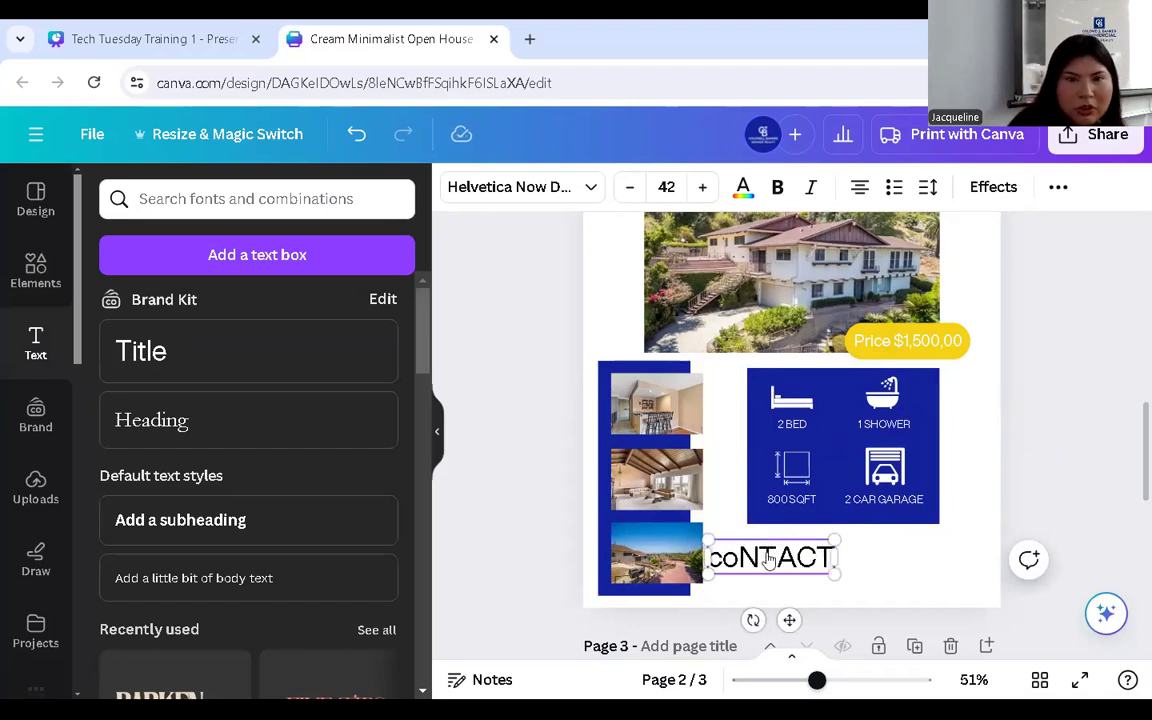
pyautogui.press('F11')
pyautogui.doubleClick(769, 441)
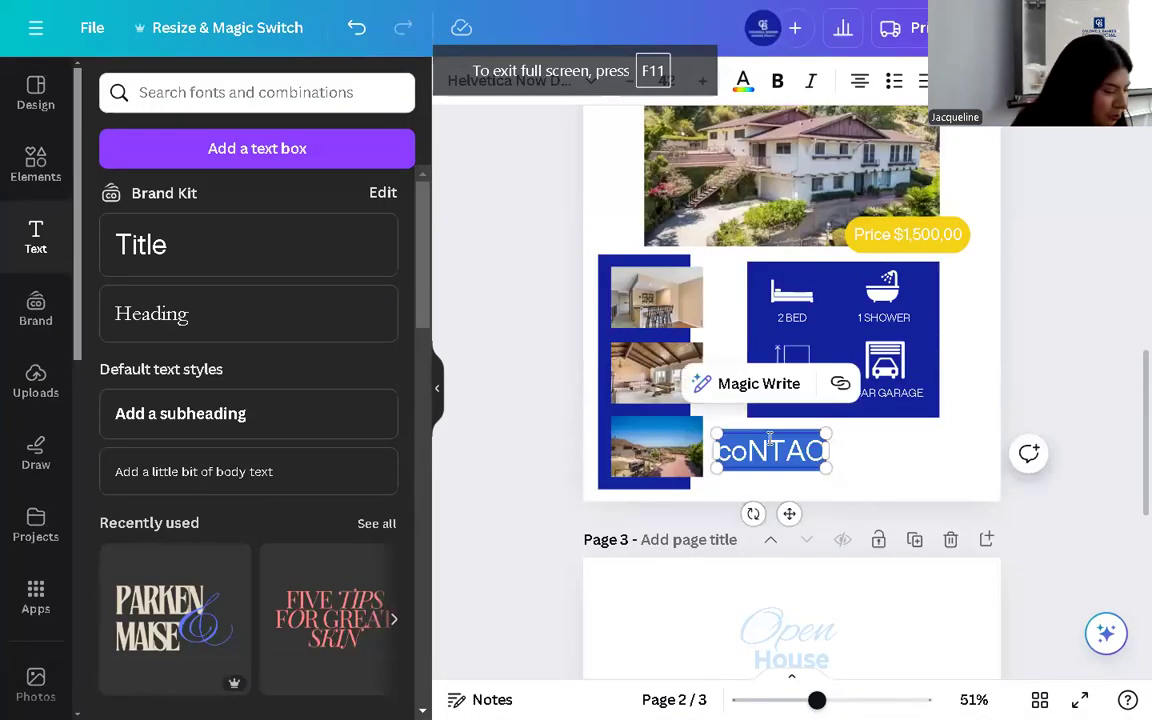
pyautogui.press('BackSpace')
pyautogui.write('C')
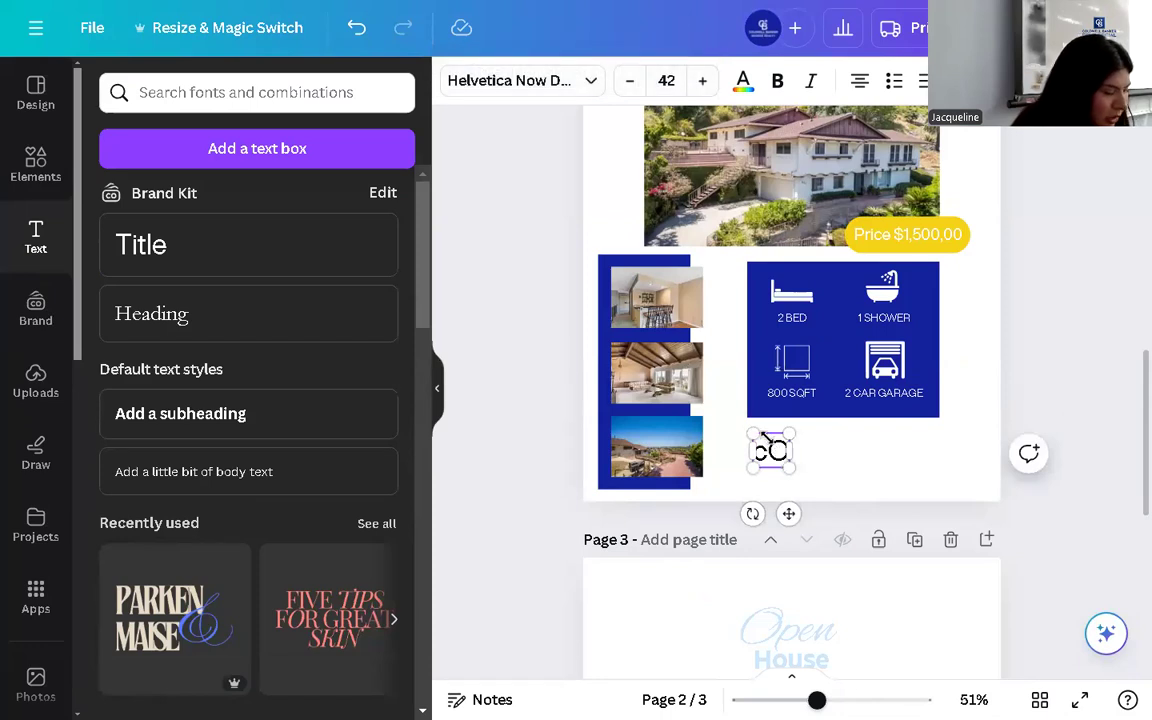
pyautogui.write('ontac')
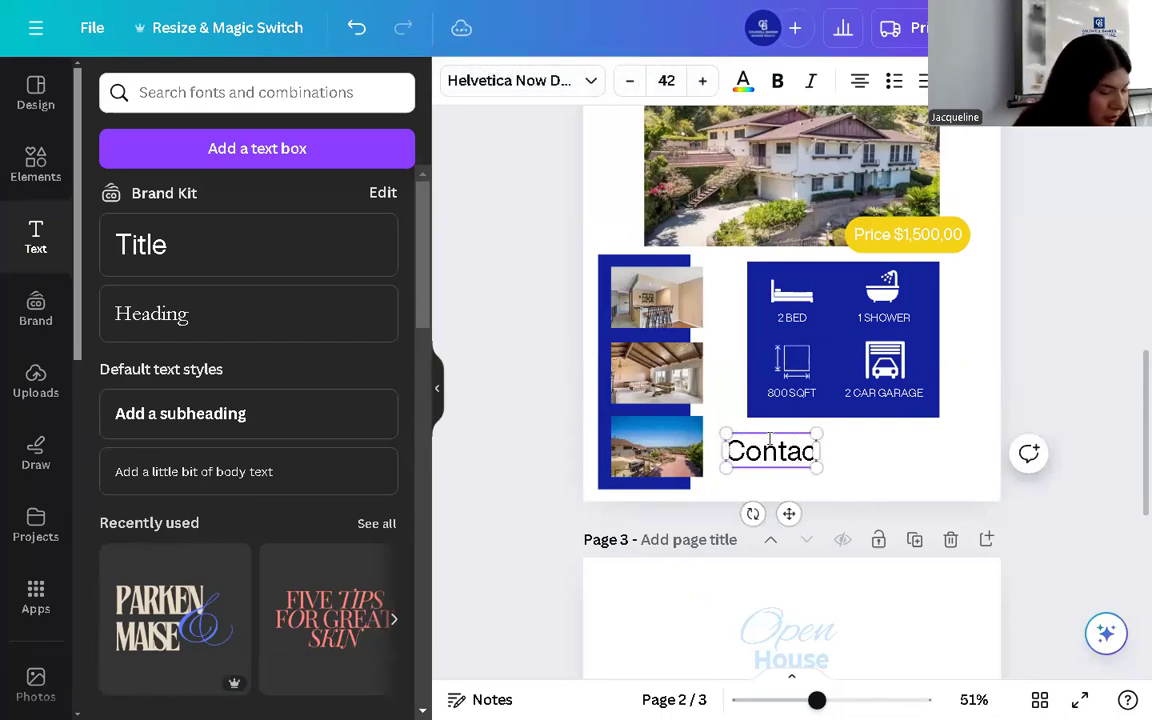
pyautogui.write('t')
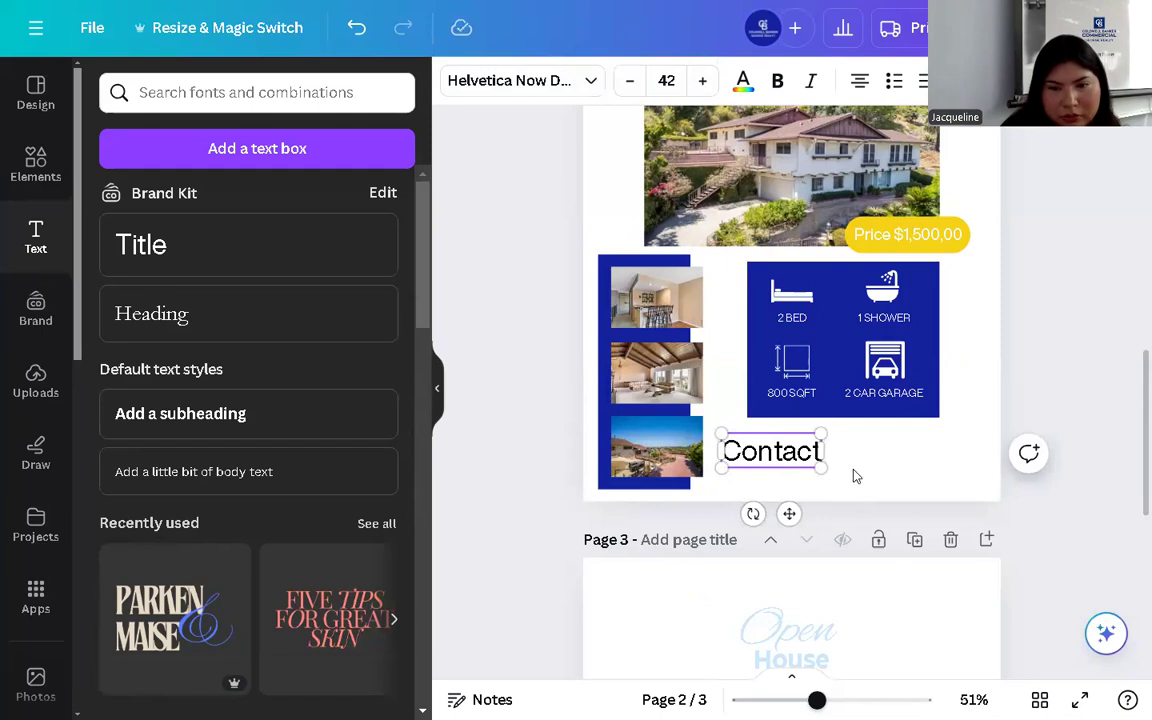
pyautogui.moveTo(821, 467); pyautogui.dragTo(863, 498)
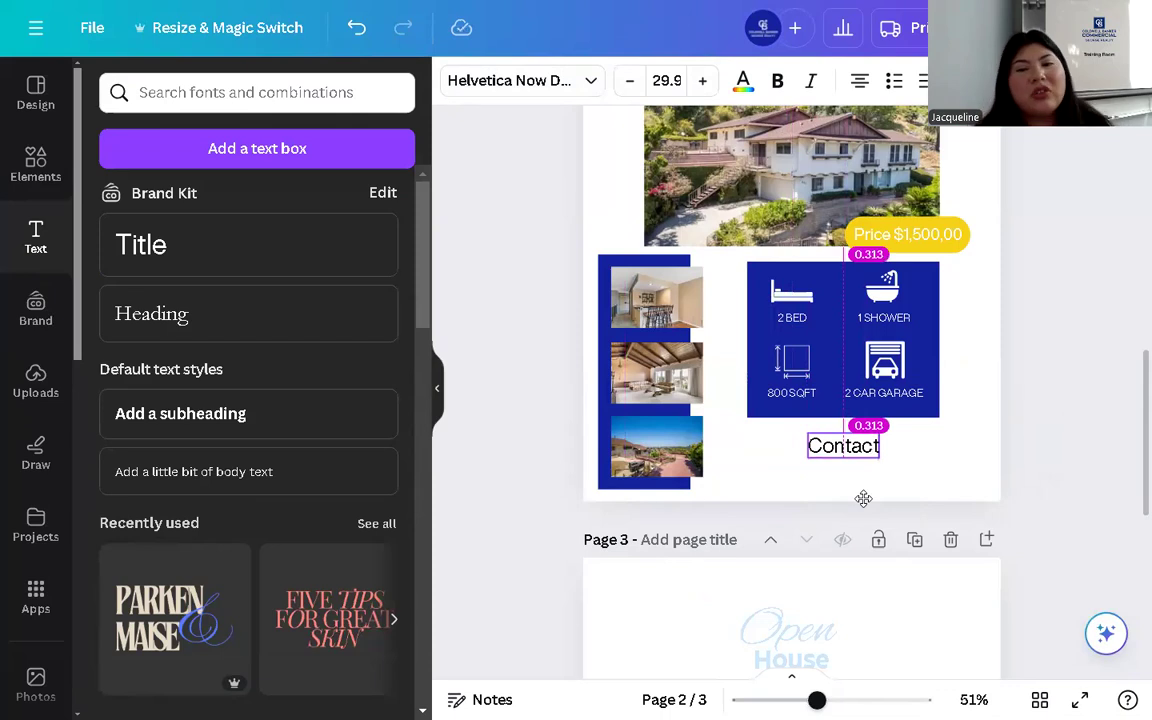
pyautogui.moveTo(863, 498); pyautogui.dragTo(863, 498)
pyautogui.click(921, 452)
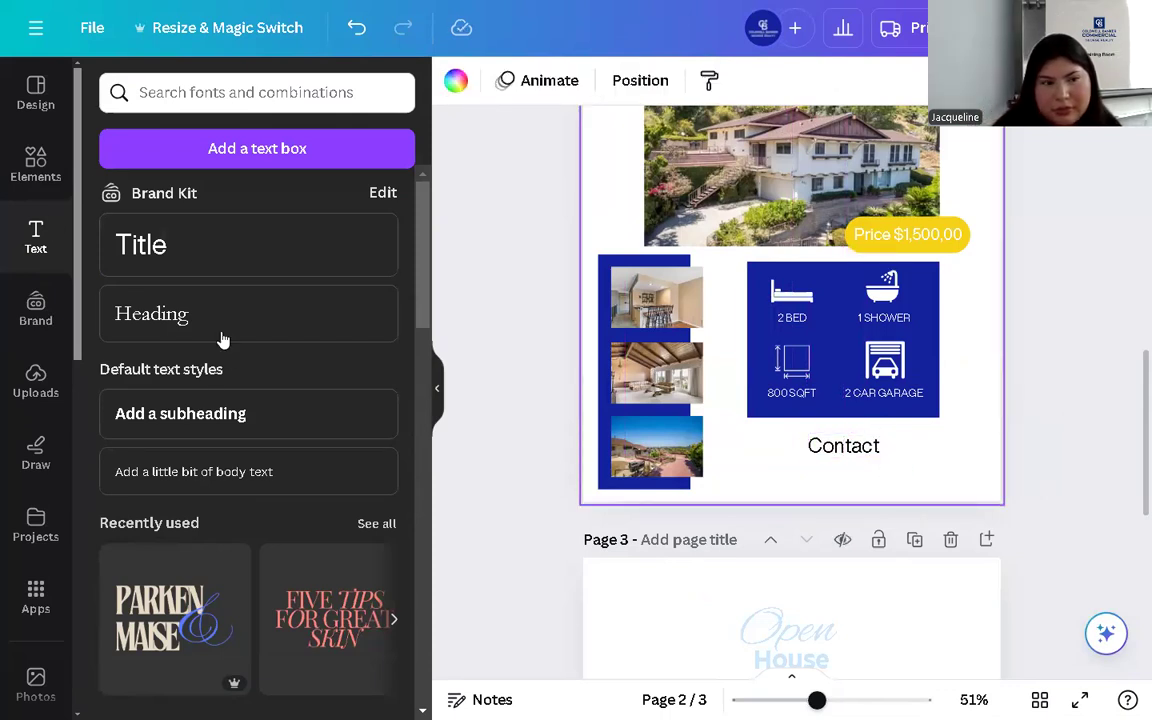
# - Add a subheading under Contact, narrow its box and reduce its font size to 28
pyautogui.click(200, 413)
pyautogui.moveTo(808, 366); pyautogui.dragTo(846, 533)
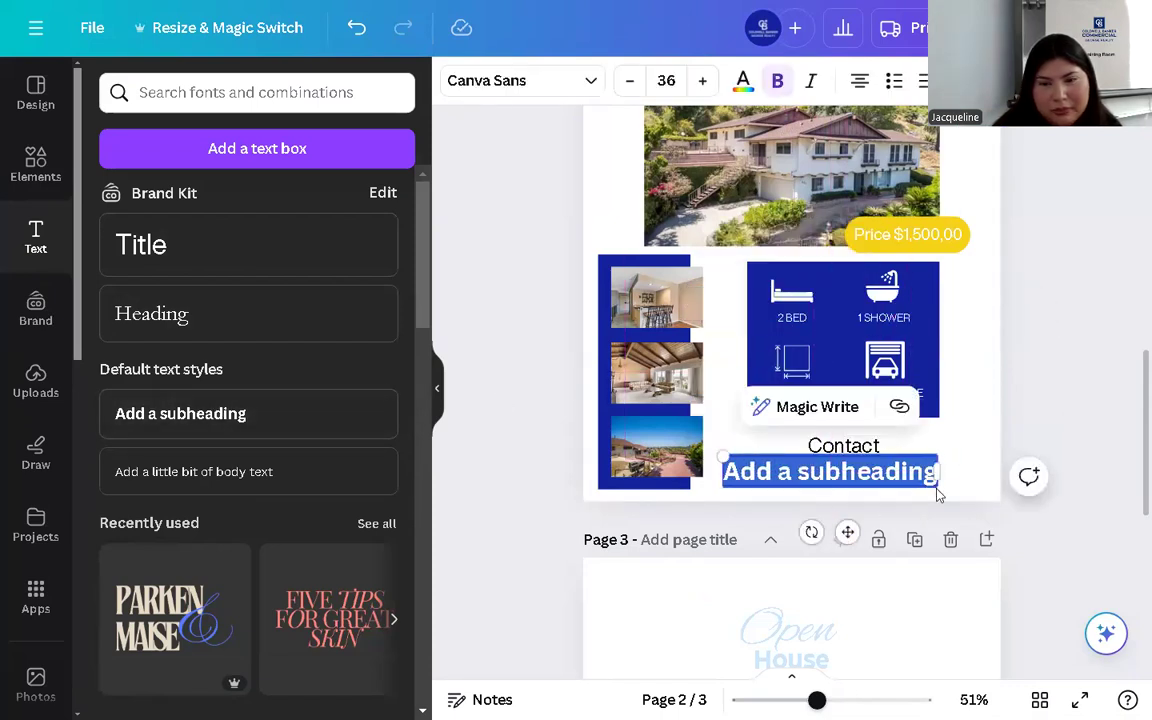
pyautogui.moveTo(933, 483); pyautogui.dragTo(960, 486)
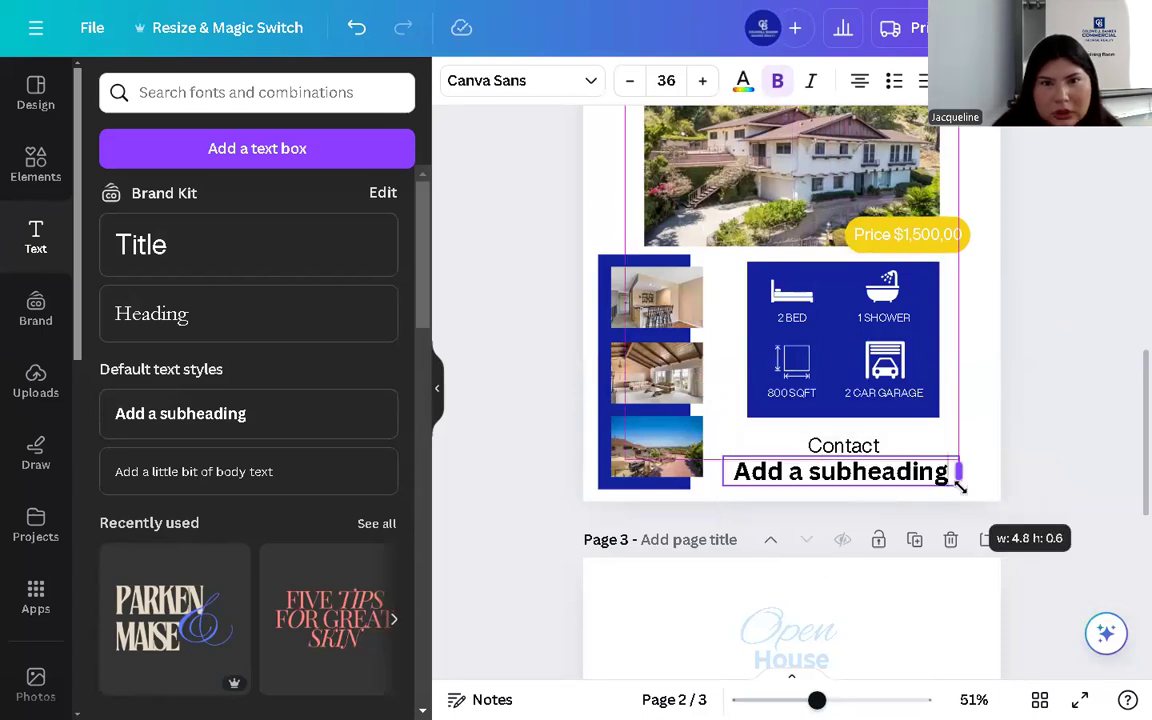
pyautogui.click(629, 82)
pyautogui.click(629, 82)
pyautogui.click(629, 82)
pyautogui.click(629, 82)
pyautogui.click(629, 82)
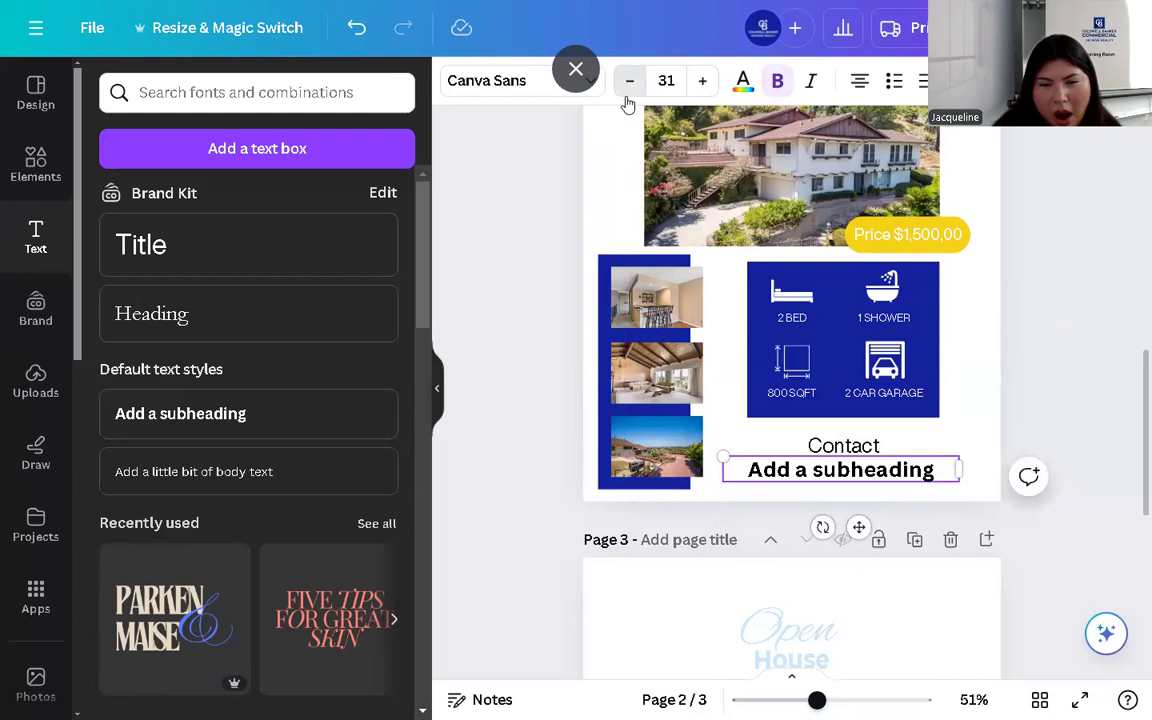
pyautogui.click(629, 82)
pyautogui.click(629, 82)
pyautogui.click(629, 82)
# - Replace the subheading text with the agent's phone number
pyautogui.doubleClick(767, 466)
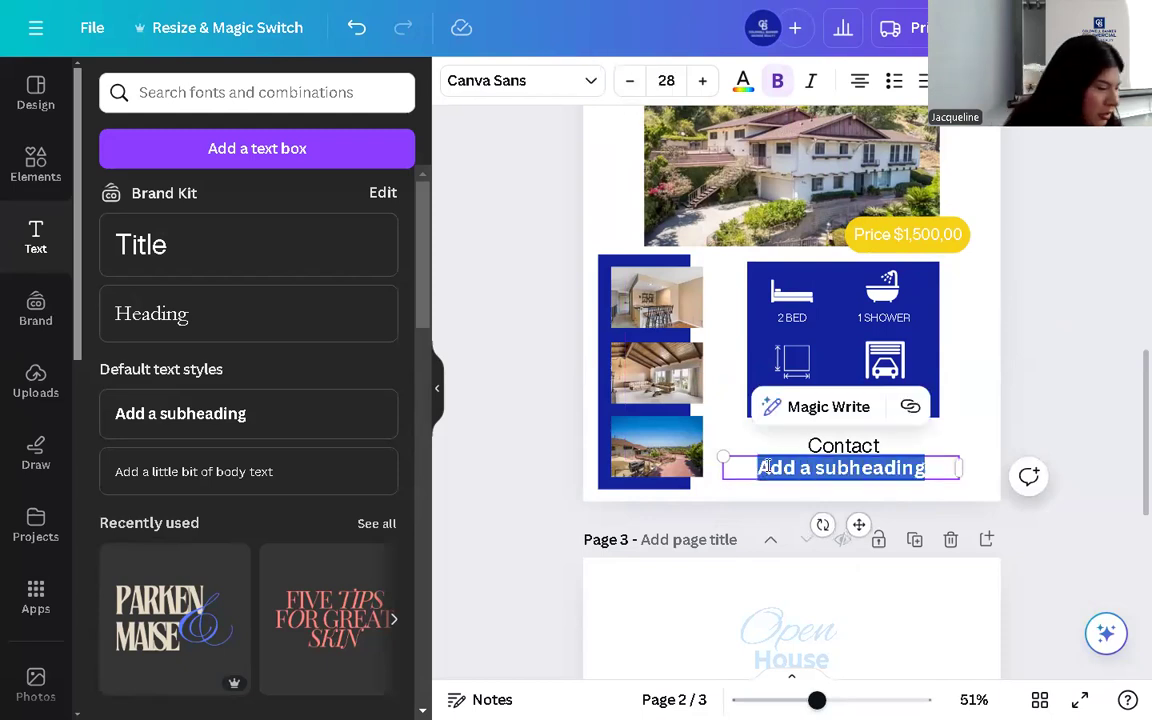
pyautogui.write('9')
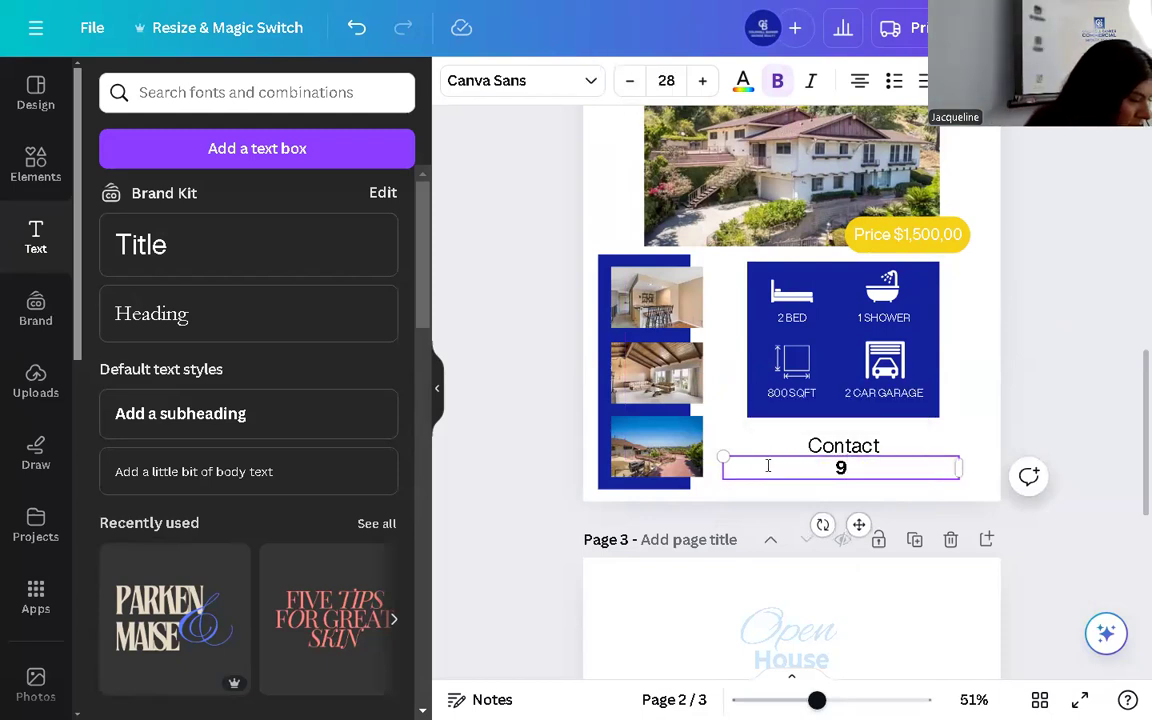
pyautogui.write('626)')
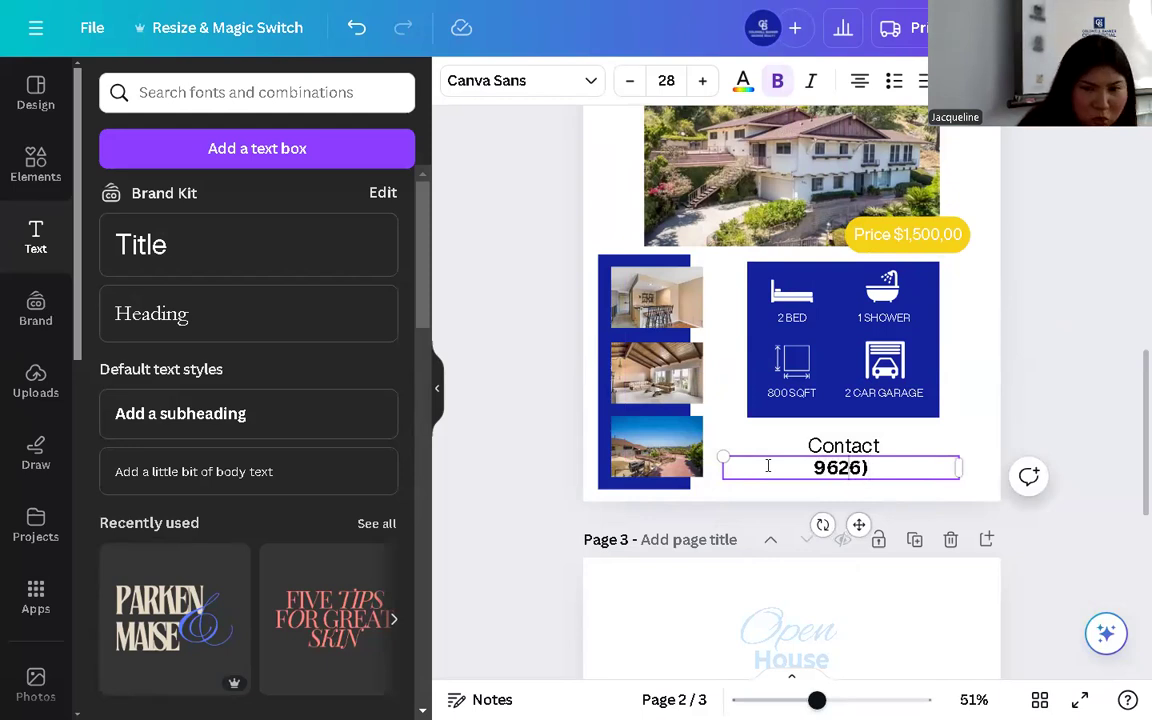
pyautogui.press('Home')
pyautogui.press('Delete')
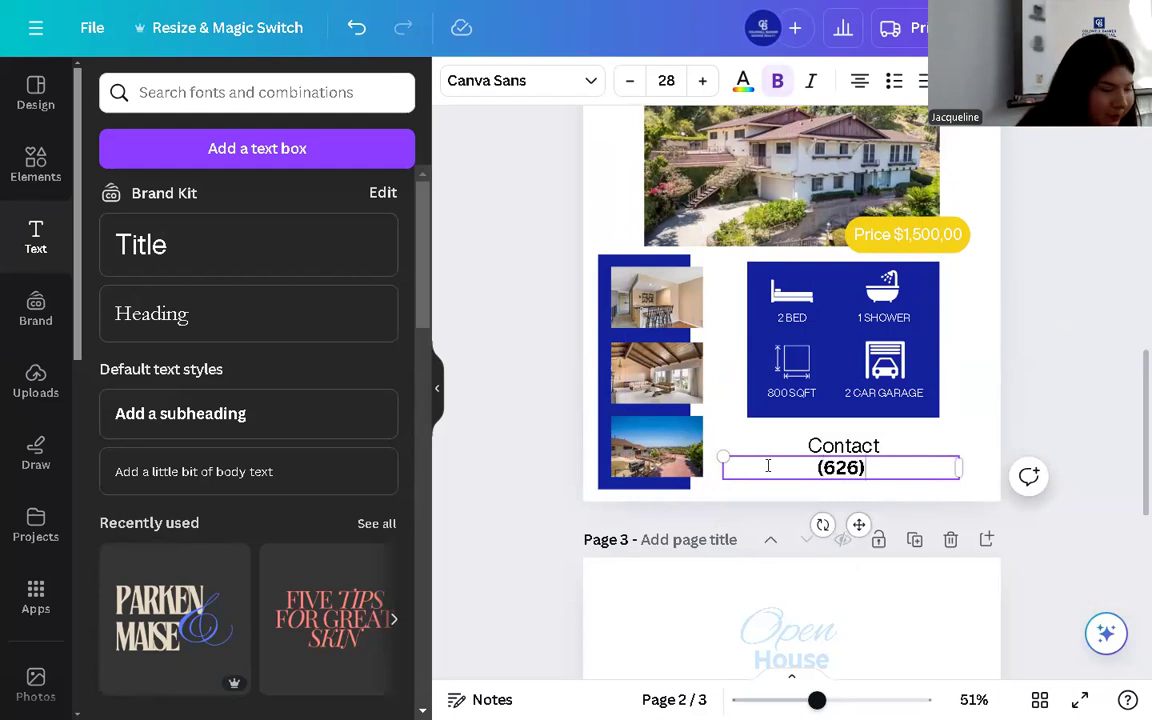
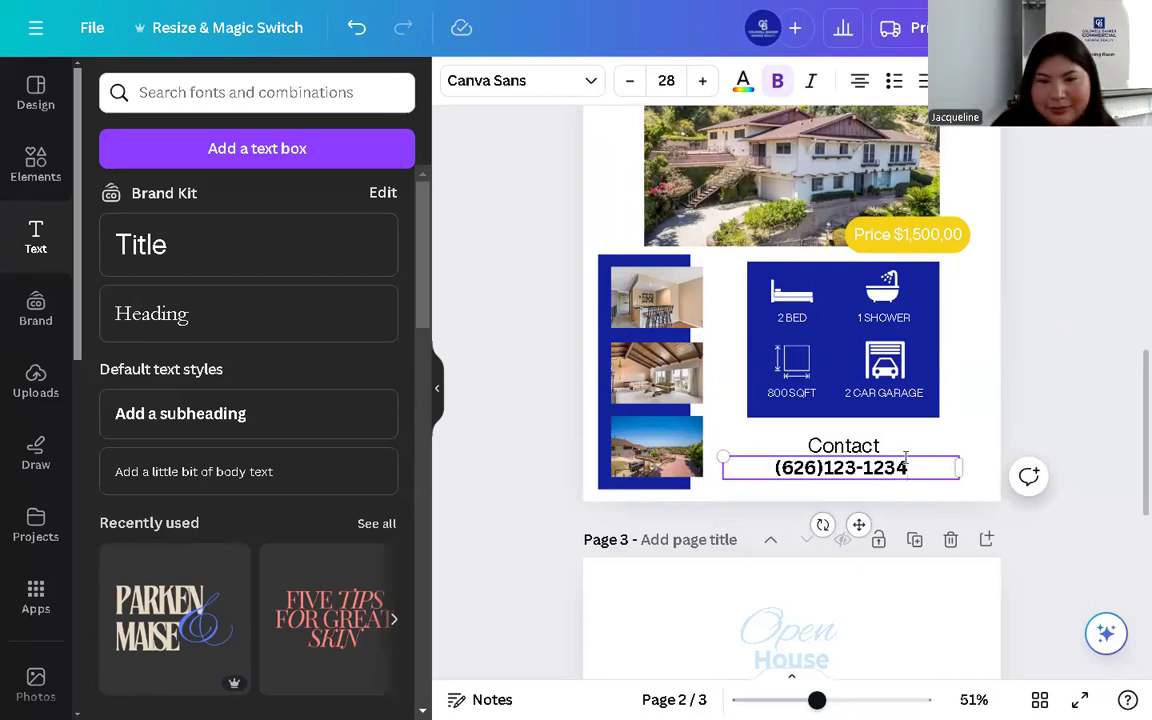
pyautogui.click(825, 488)
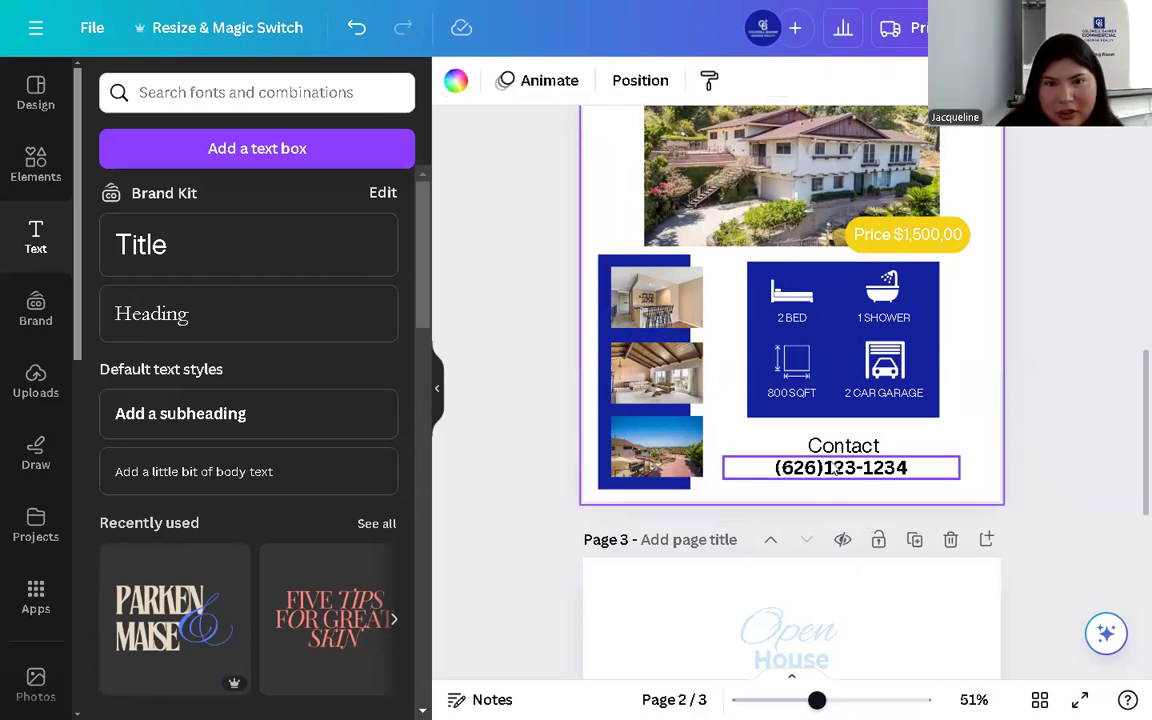
pyautogui.click(831, 467)
pyautogui.click(831, 467)
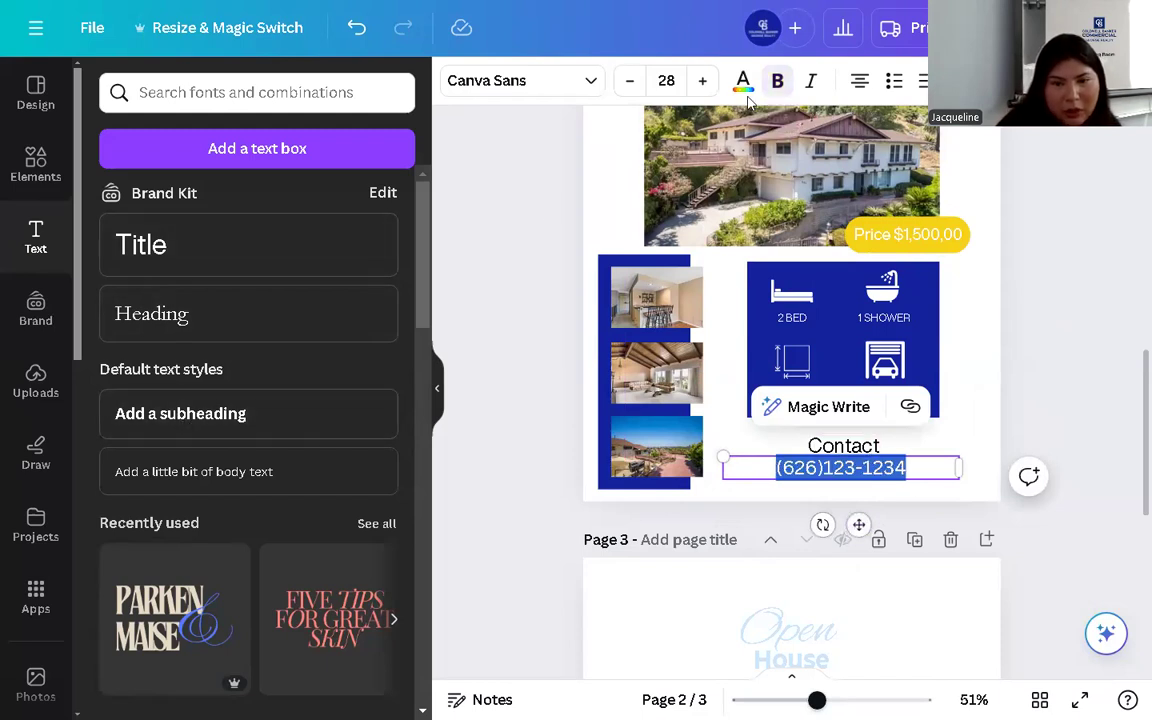
# - Reduce the phone number line's font size to 23
pyautogui.click(905, 442)
pyautogui.click(846, 448)
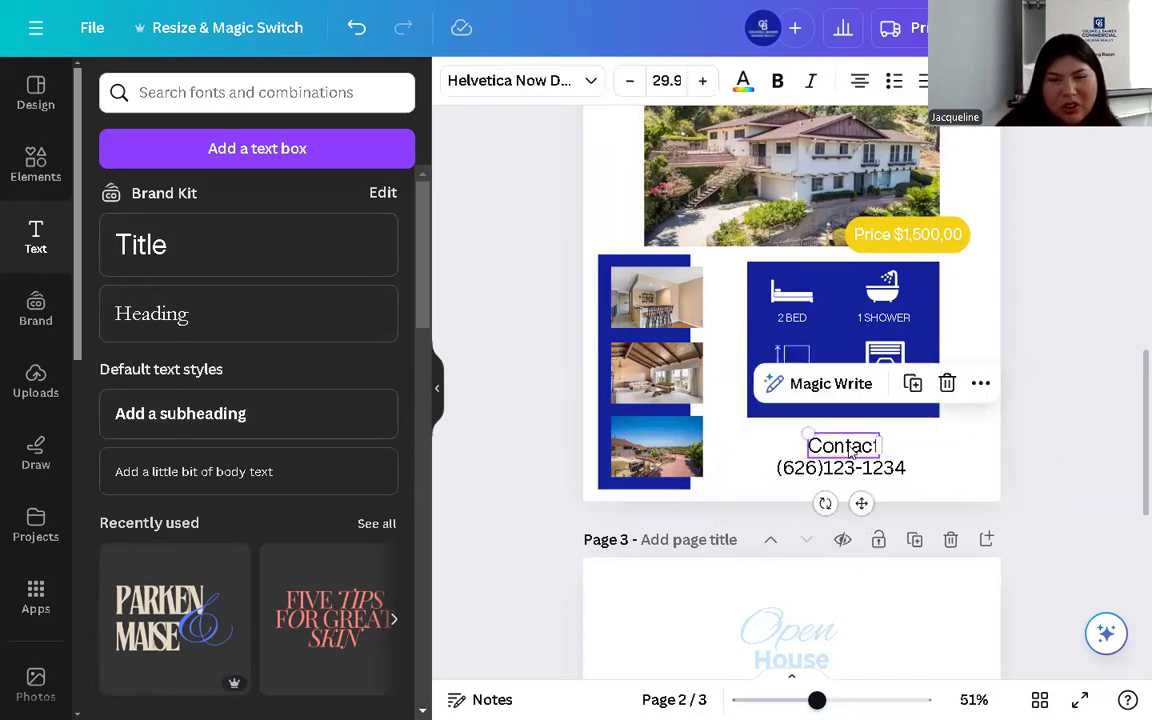
pyautogui.click(846, 448)
pyautogui.click(884, 474)
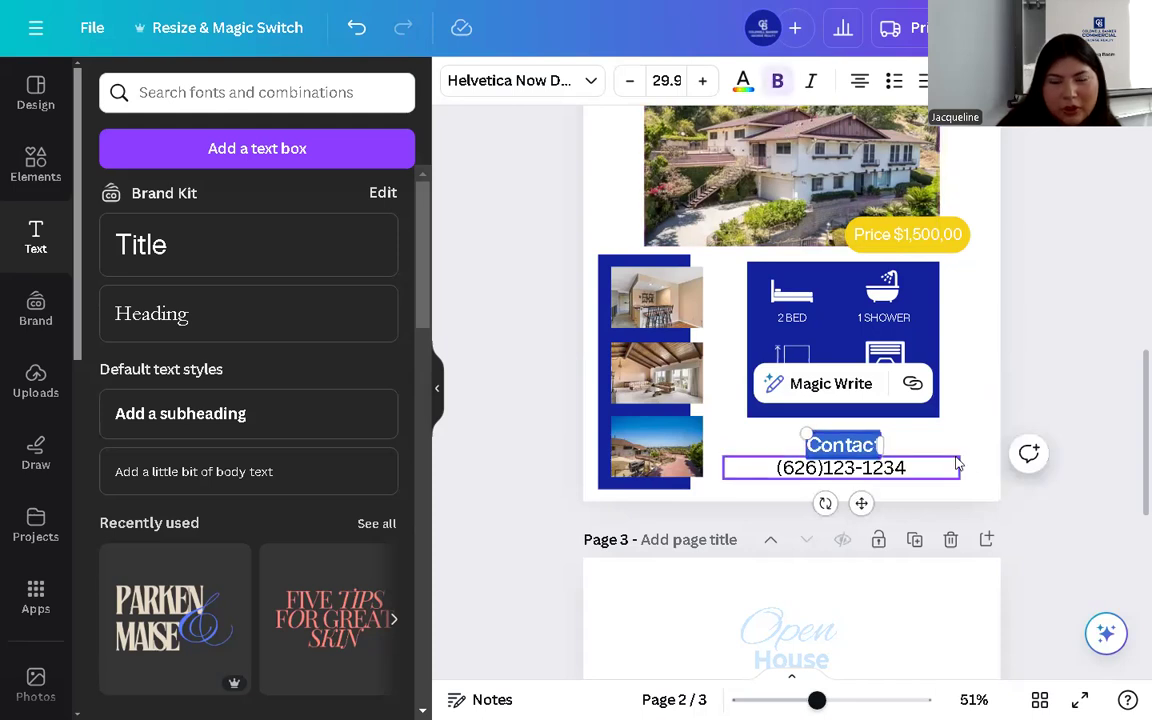
pyautogui.click(926, 467)
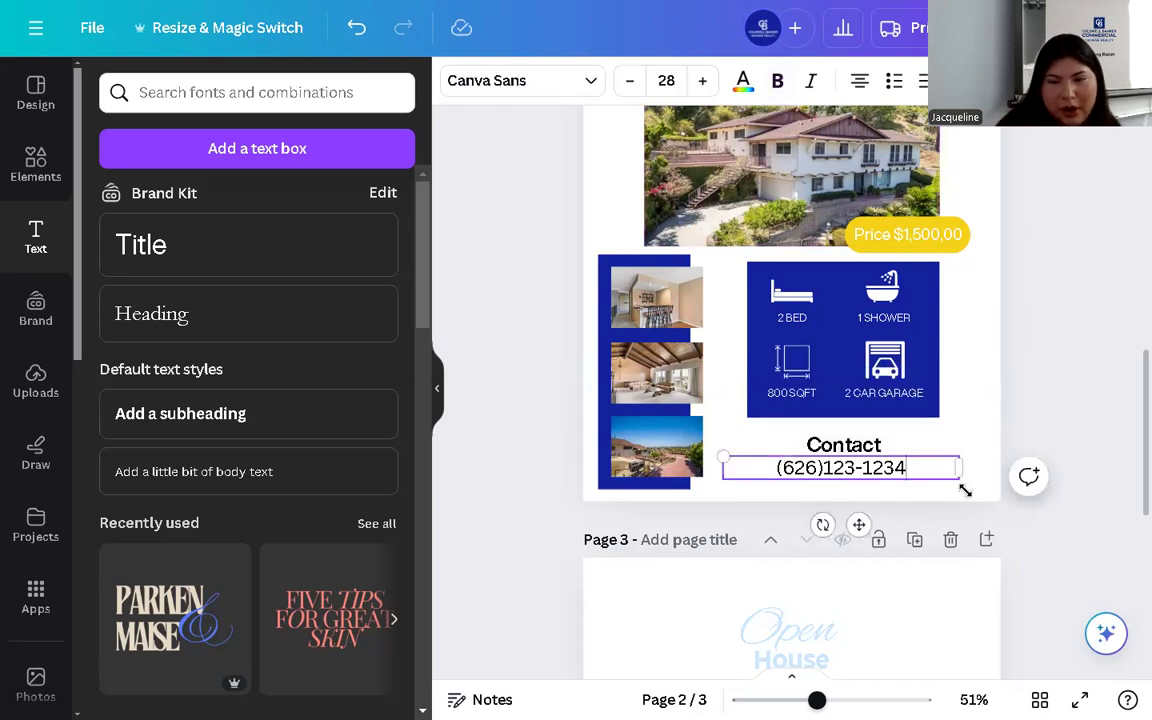
pyautogui.click(630, 80)
pyautogui.click(630, 80)
pyautogui.click(630, 80)
pyautogui.click(630, 80)
pyautogui.click(630, 80)
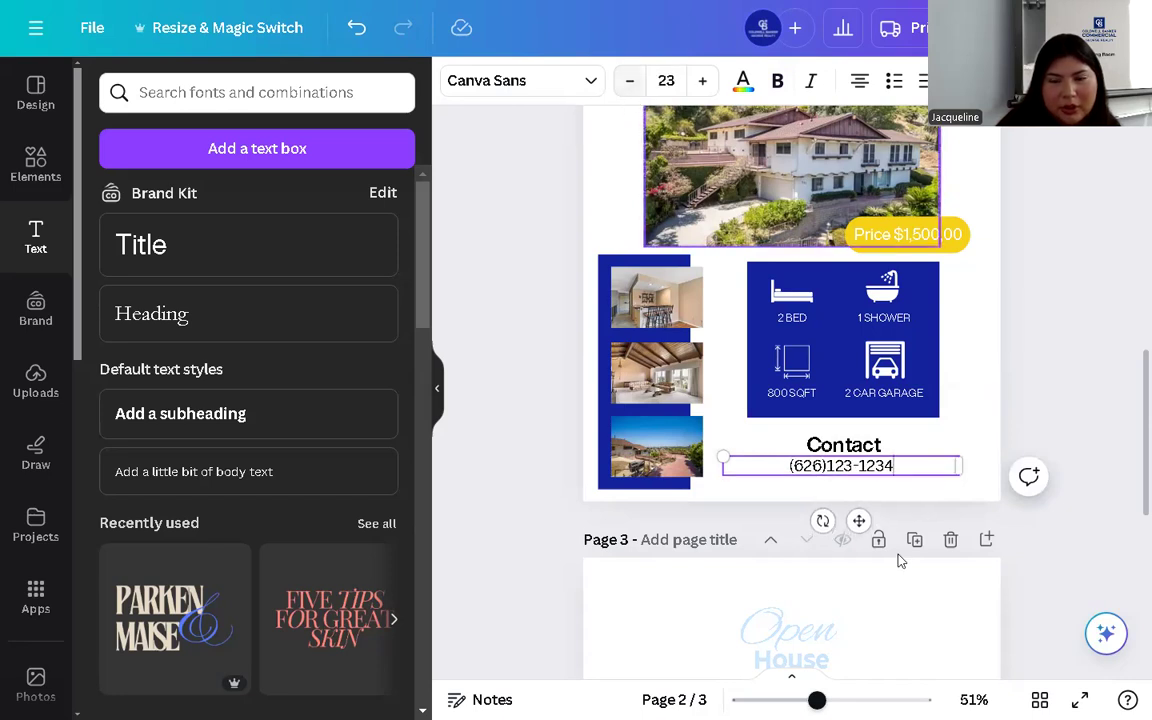
# - Add the agent's e-mail address on a new line below the phone number
pyautogui.press('Return')
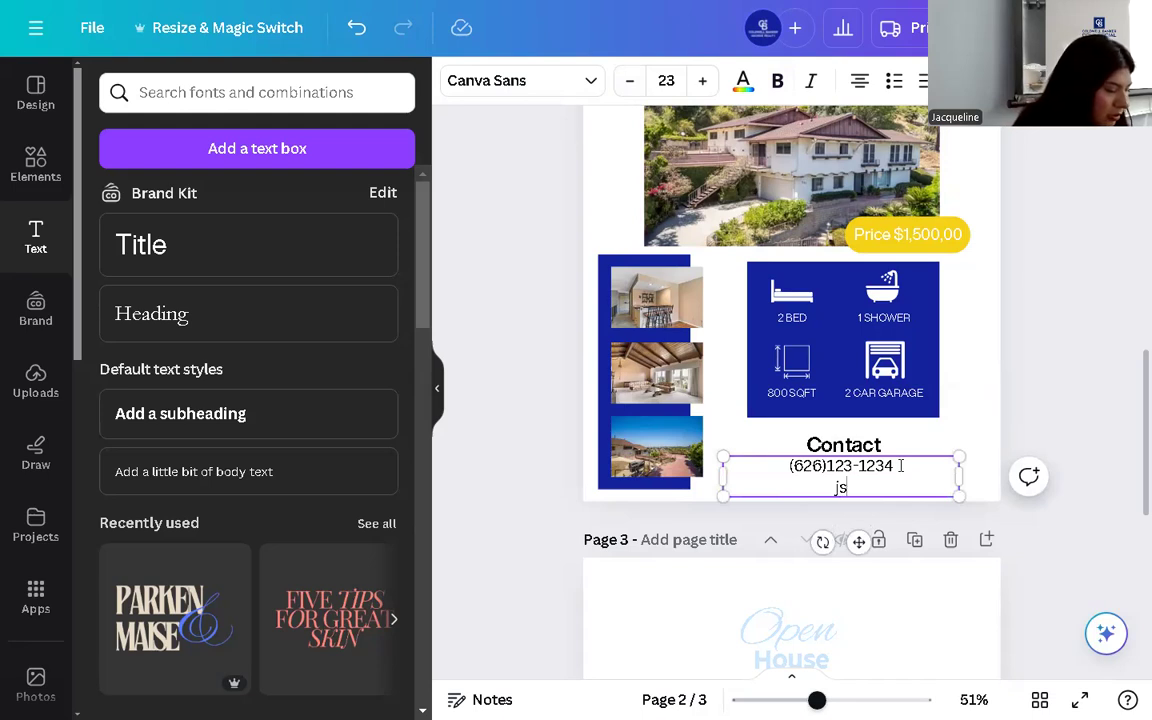
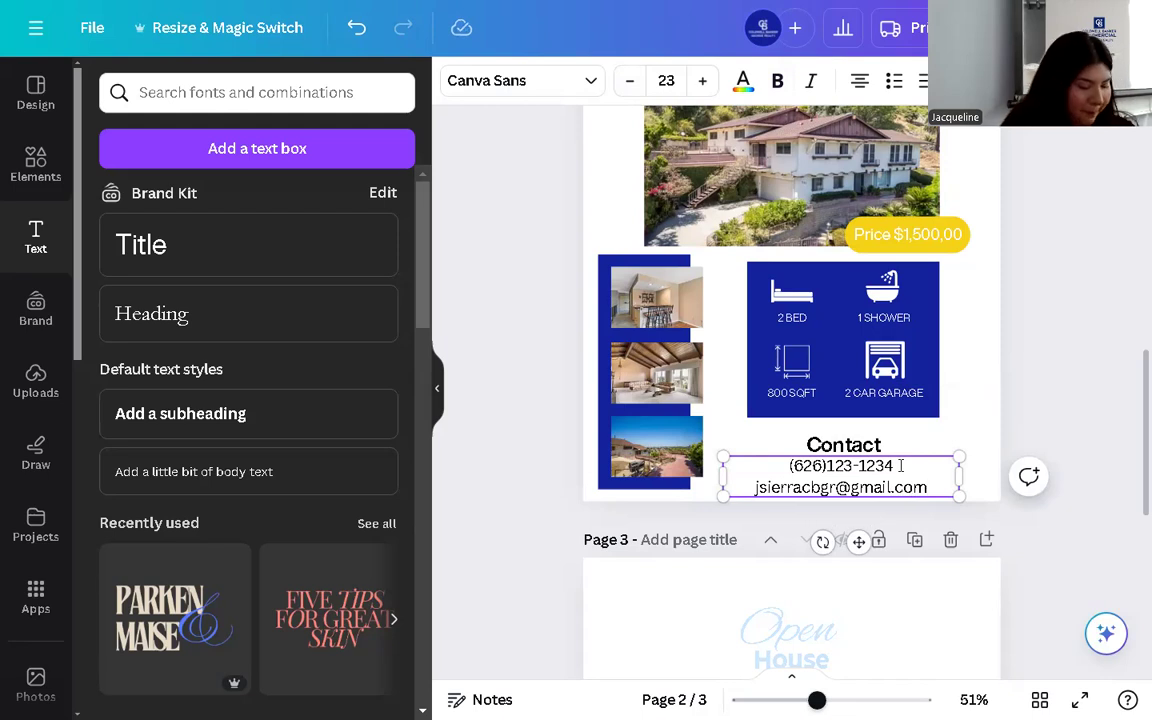
pyautogui.click(978, 410)
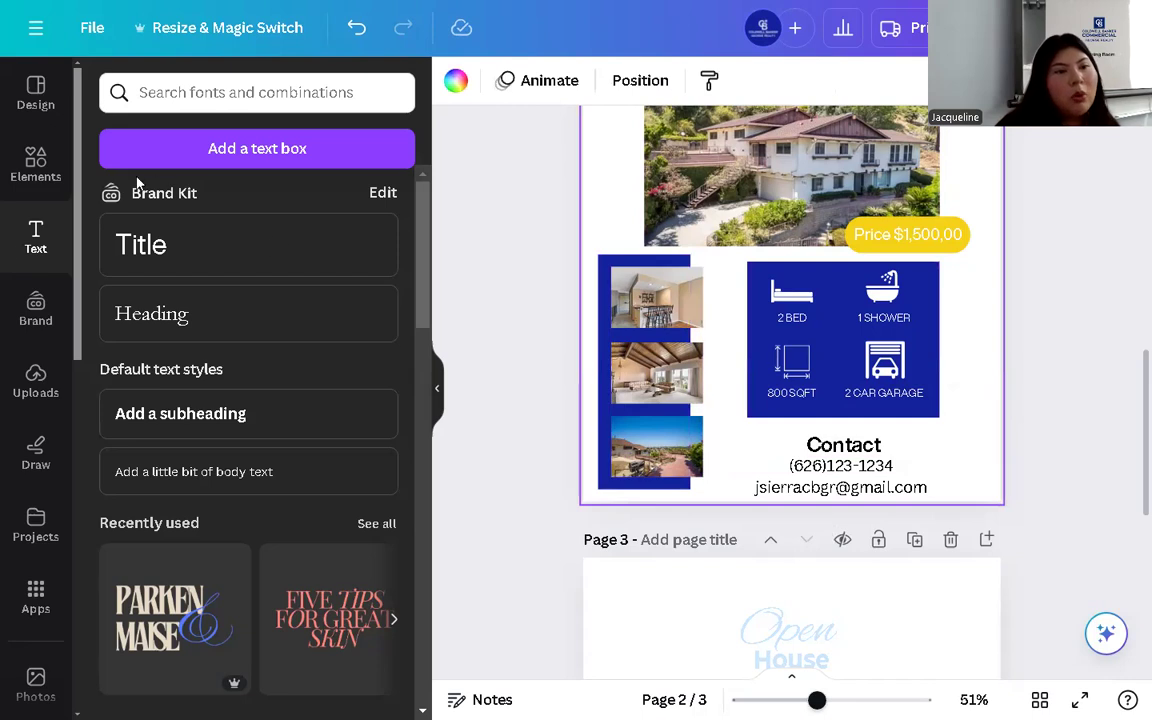
# - Add a circle frame from Elements > Frames and shrink it beside the Contact area
pyautogui.click(35, 162)
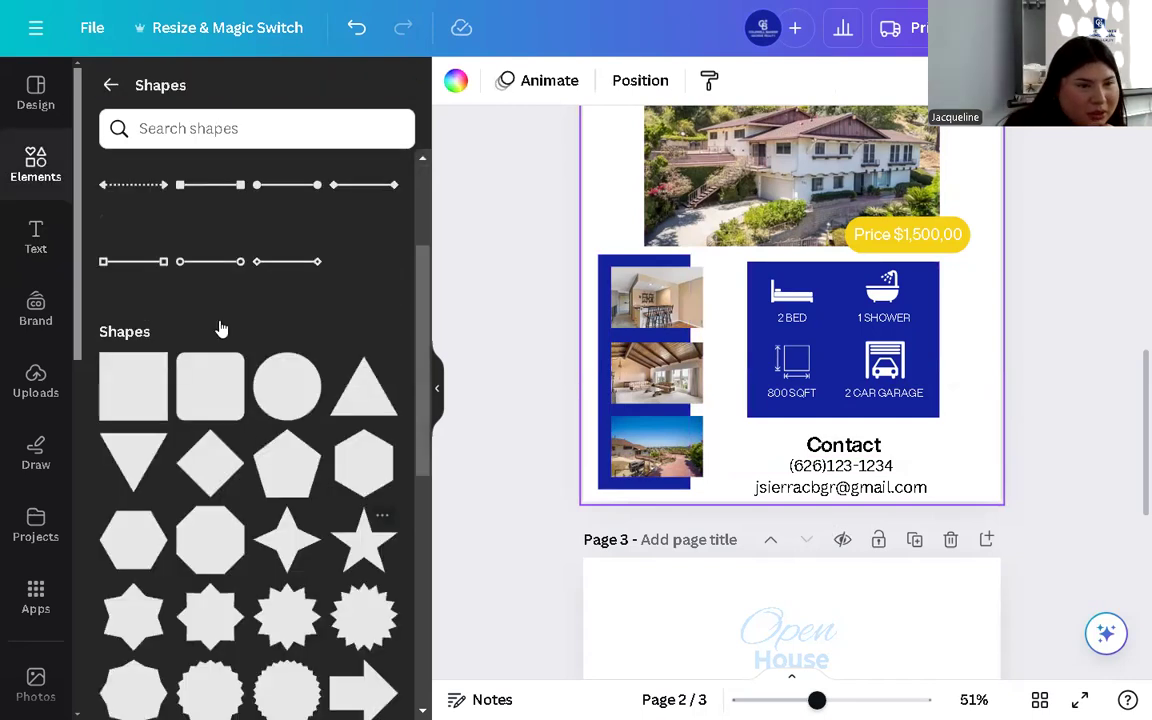
pyautogui.click(110, 90)
pyautogui.scroll(-7, 240, 470)
pyautogui.scroll(-4, 240, 480)
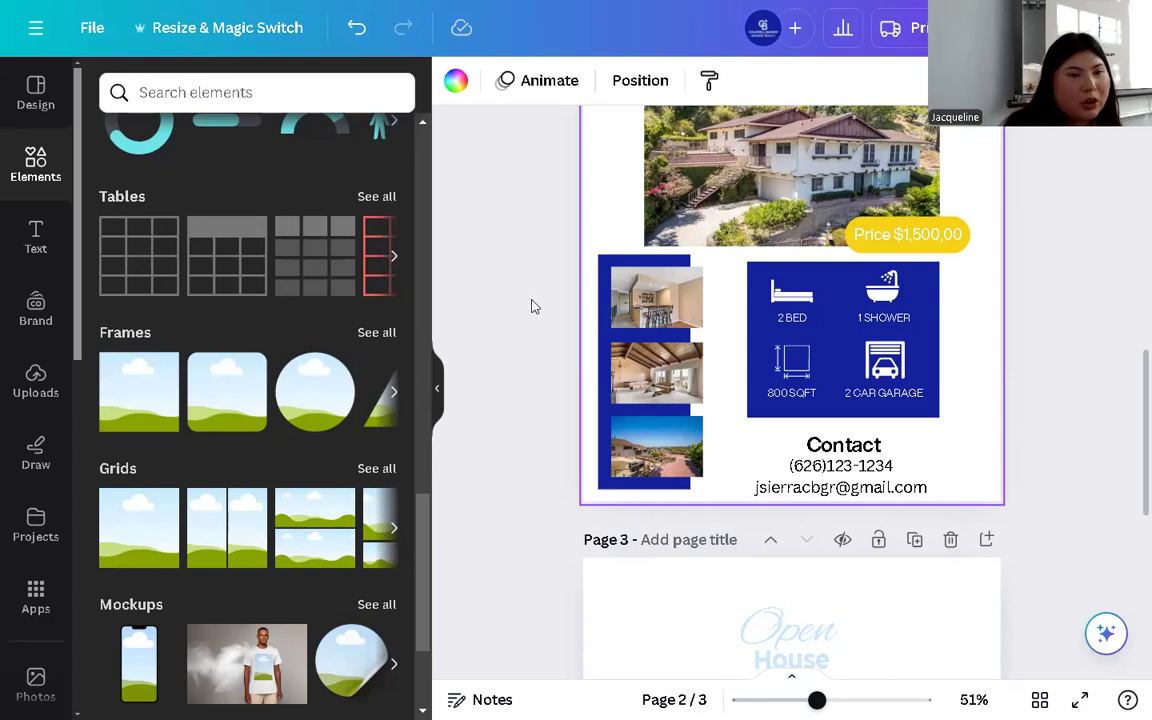
pyautogui.click(370, 334)
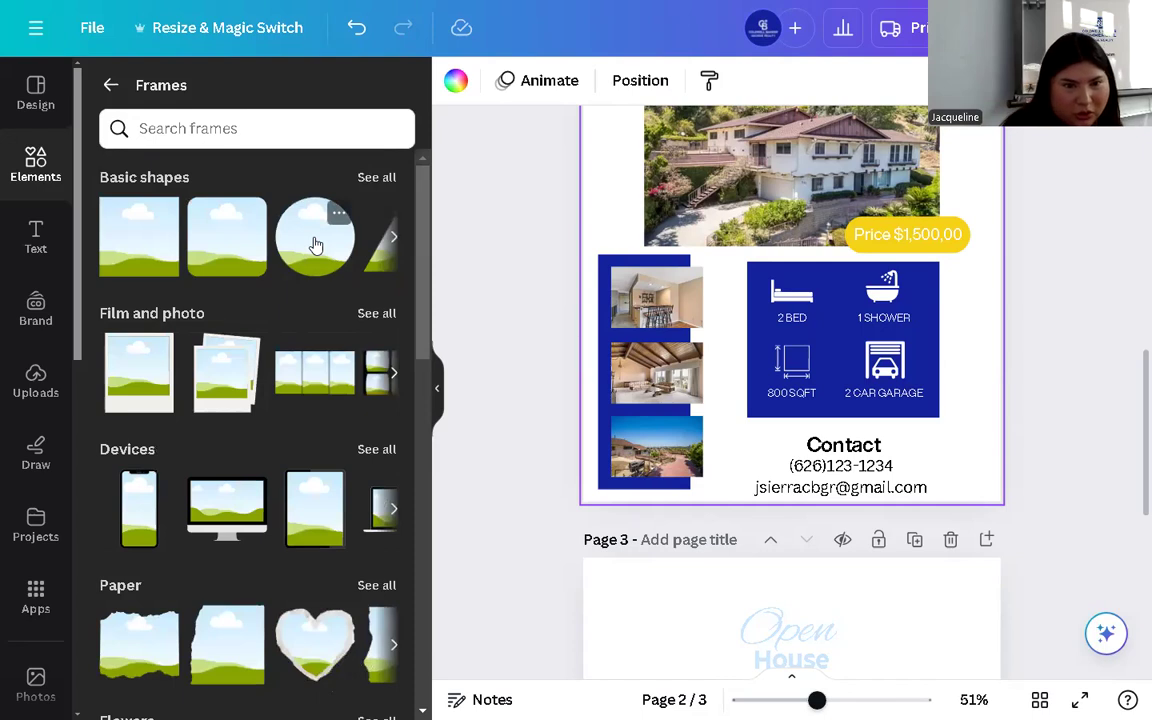
pyautogui.click(315, 245)
pyautogui.moveTo(756, 211); pyautogui.dragTo(730, 424)
pyautogui.moveTo(874, 527); pyautogui.dragTo(740, 445)
# - Move the phone and e-mail lines beside the circle, left-align them and narrow their box
pyautogui.click(850, 487)
pyautogui.moveTo(850, 487); pyautogui.dragTo(866, 481)
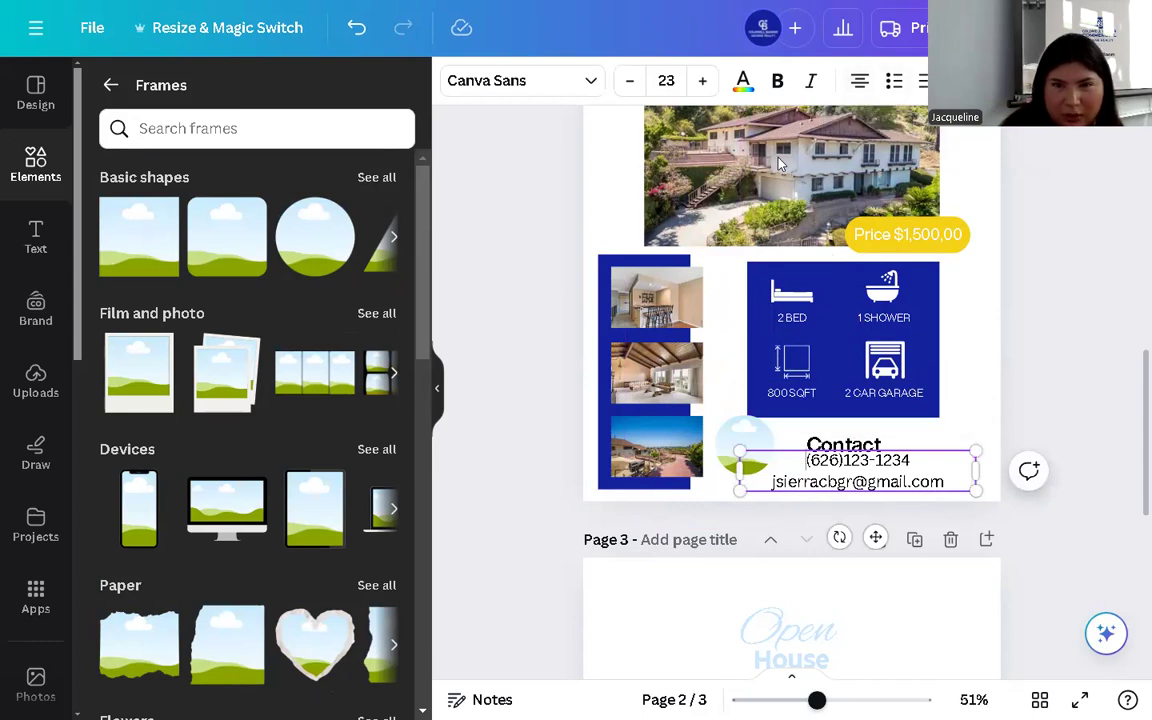
pyautogui.hotkey('ctrl', 'shift', 'l')
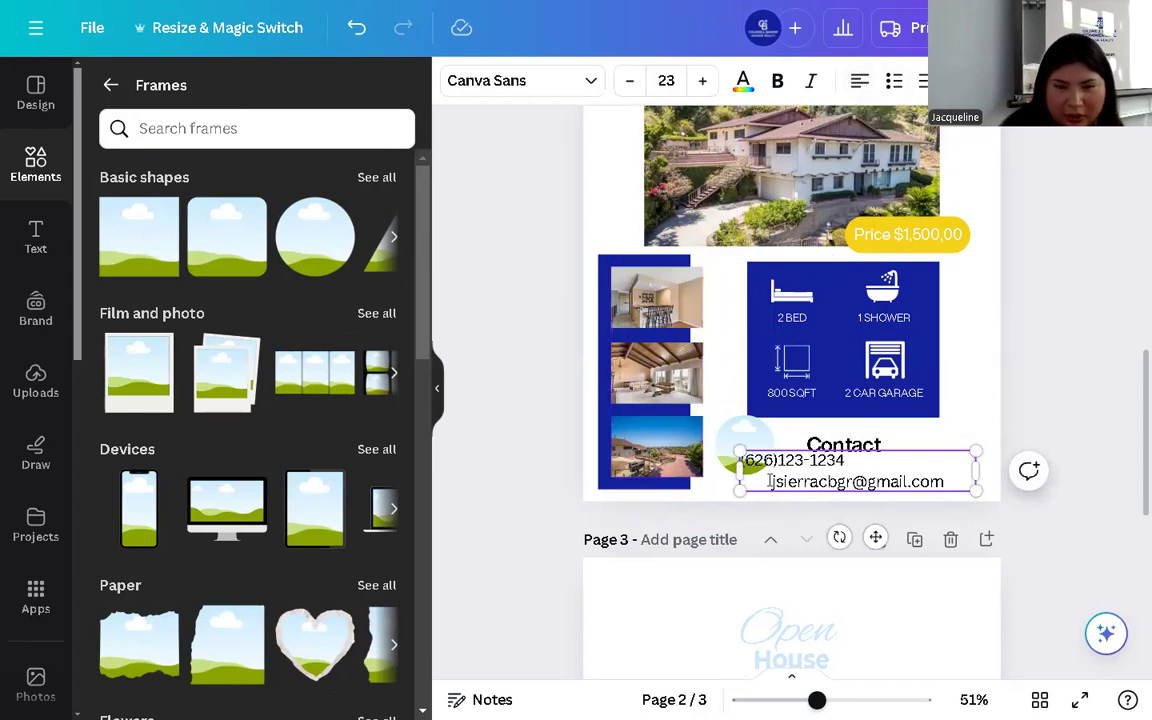
pyautogui.click(859, 80)
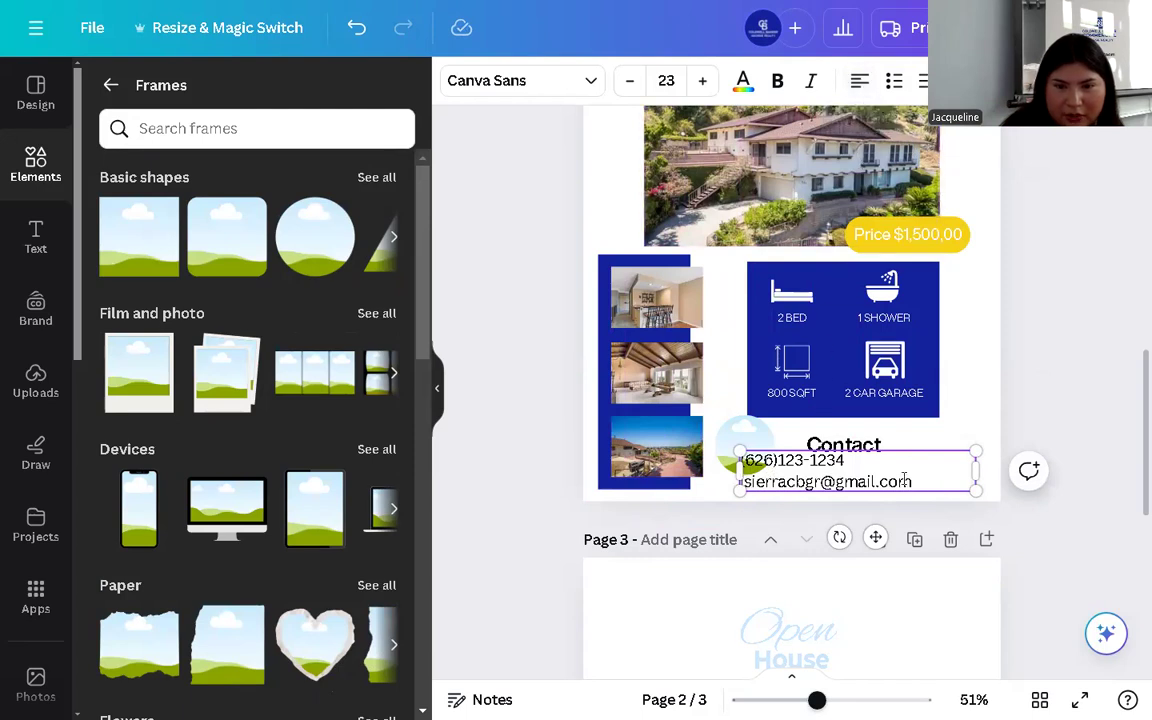
pyautogui.moveTo(975, 468); pyautogui.dragTo(922, 473)
pyautogui.click(945, 462)
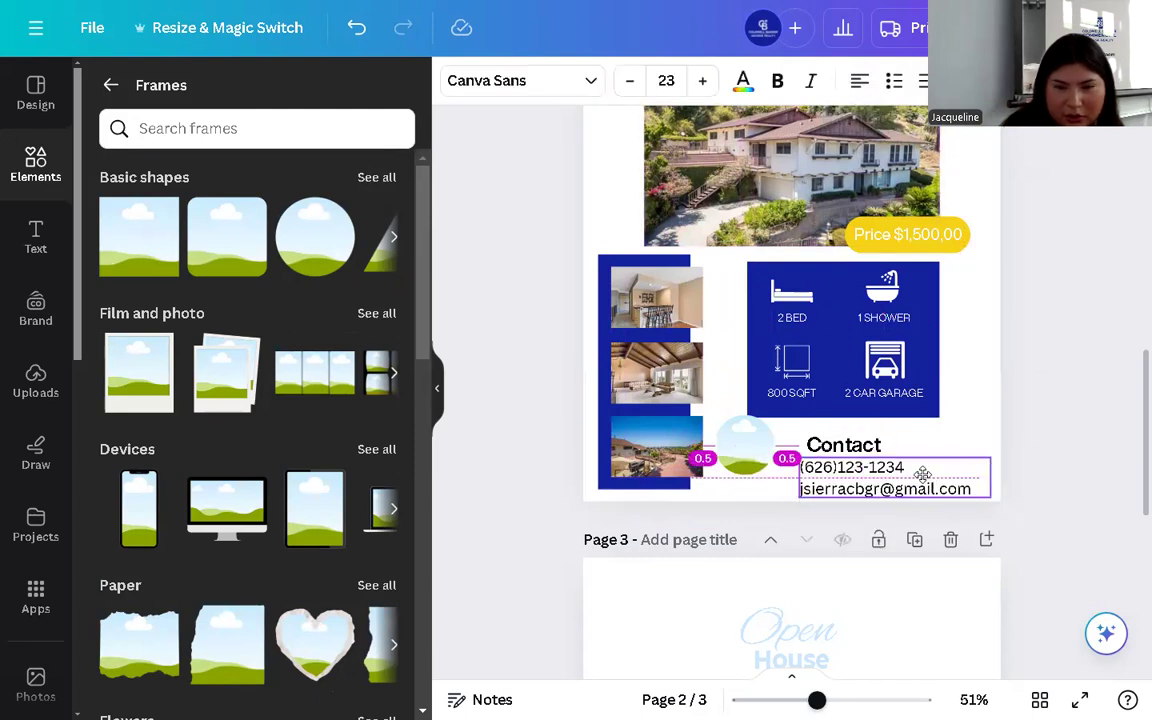
# - Group the Contact heading with the details and fine-tune the group and circle positions
pyautogui.click(852, 440)
pyautogui.moveTo(852, 440); pyautogui.dragTo(990, 496)
pyautogui.click(790, 440)
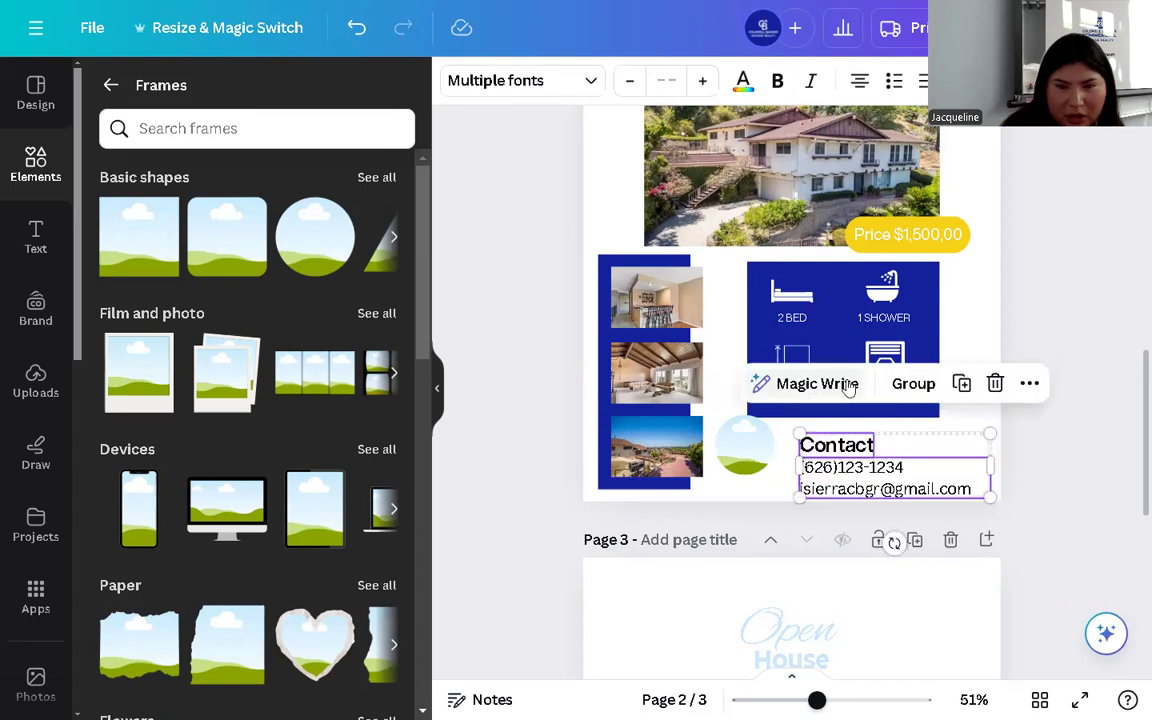
pyautogui.click(913, 384)
pyautogui.moveTo(896, 468); pyautogui.dragTo(903, 465)
pyautogui.moveTo(765, 476)
pyautogui.mouseDown()
pyautogui.moveTo(771, 487)
pyautogui.moveTo(758, 459)
pyautogui.mouseUp()
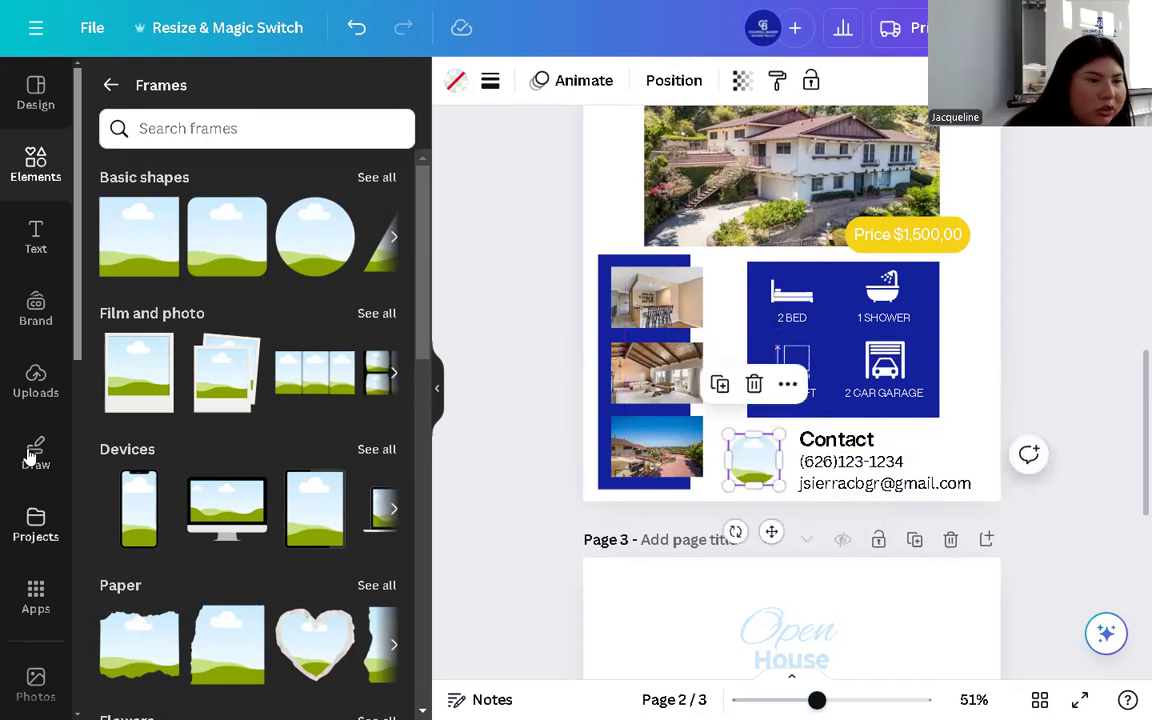
# - Drag an uploaded house photo from Uploads into the small circle frame beside Contact
pyautogui.click(35, 378)
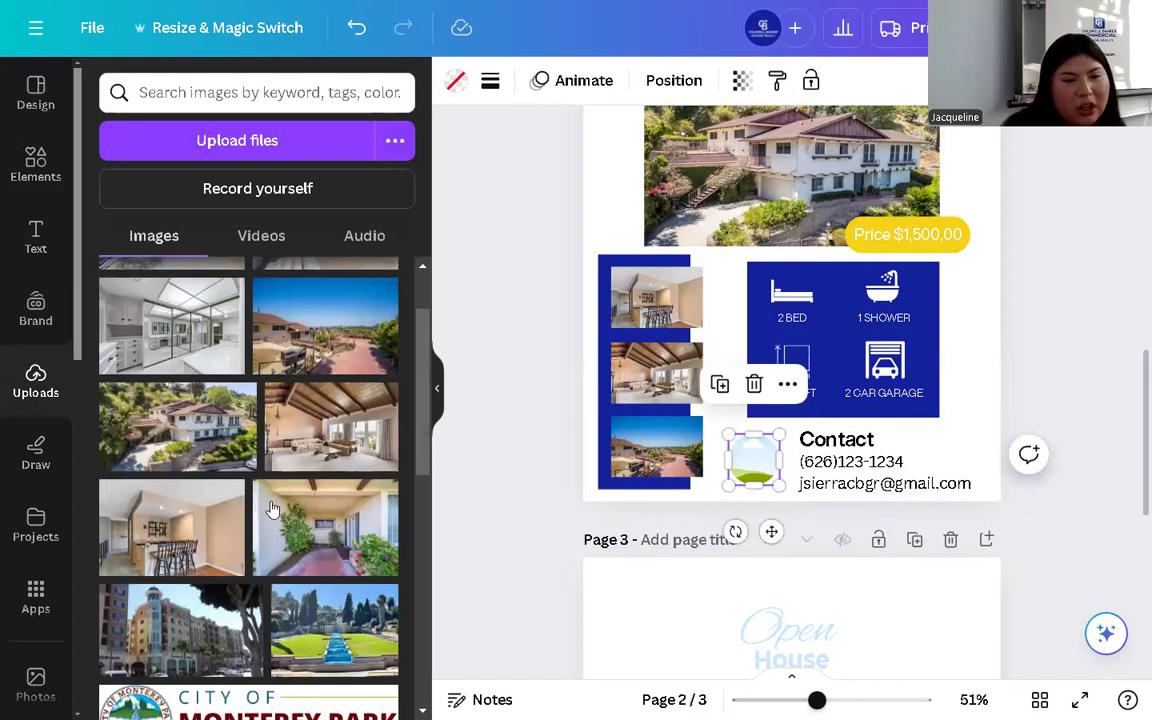
pyautogui.scroll(-4, 270, 510)
pyautogui.scroll(5, 276, 445)
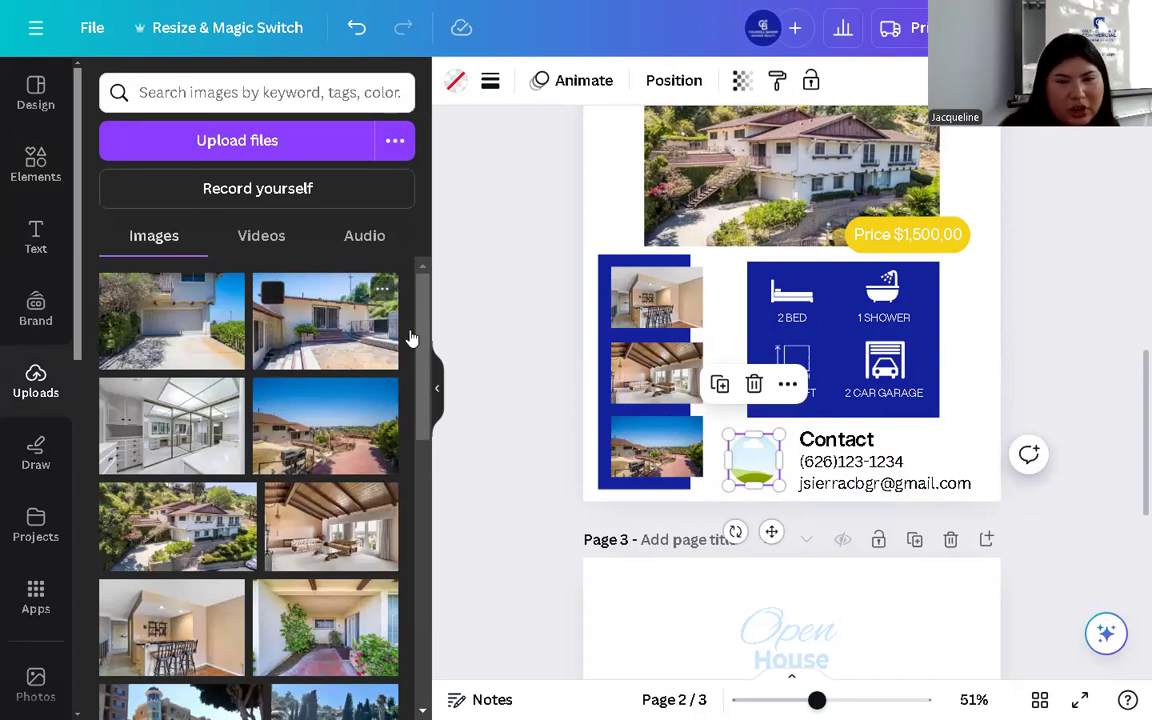
pyautogui.moveTo(759, 470); pyautogui.dragTo(753, 458)
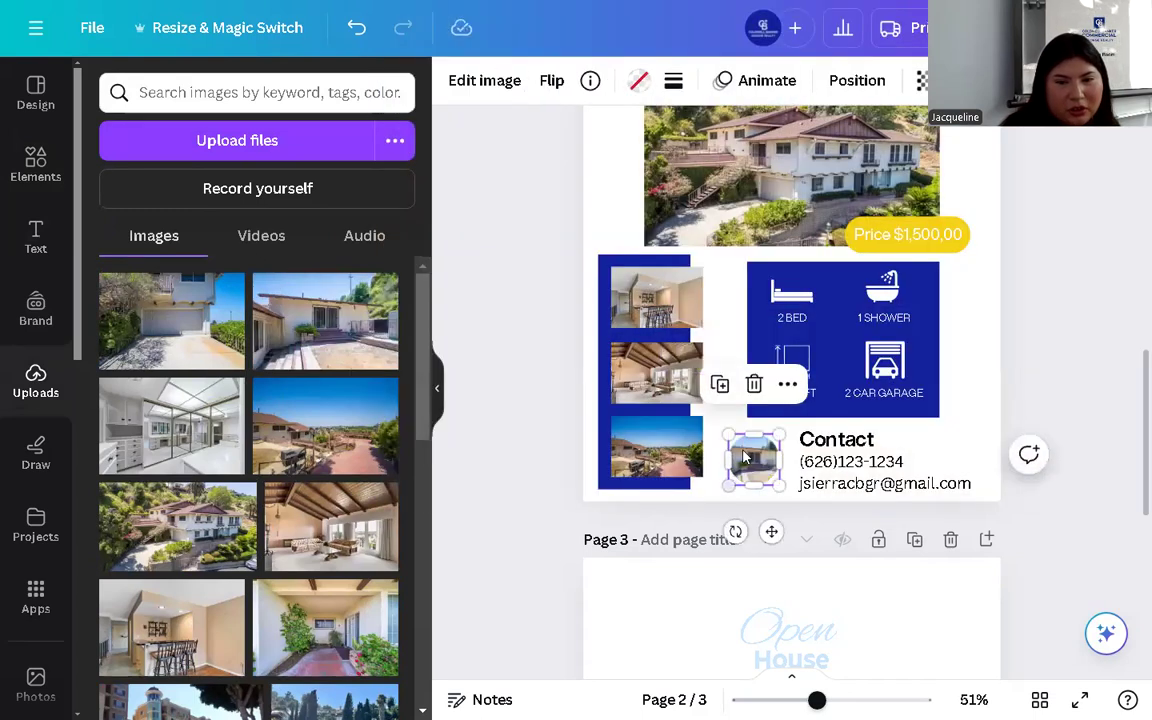
pyautogui.click(707, 445)
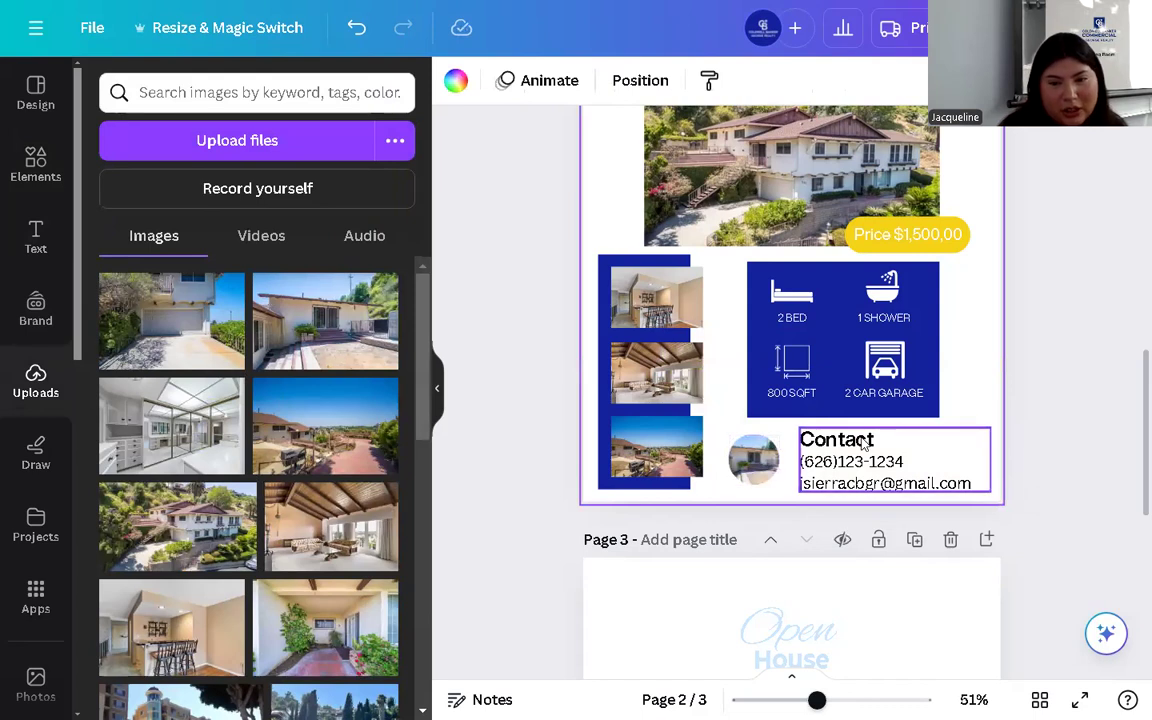
pyautogui.scroll(2, 658, 347)
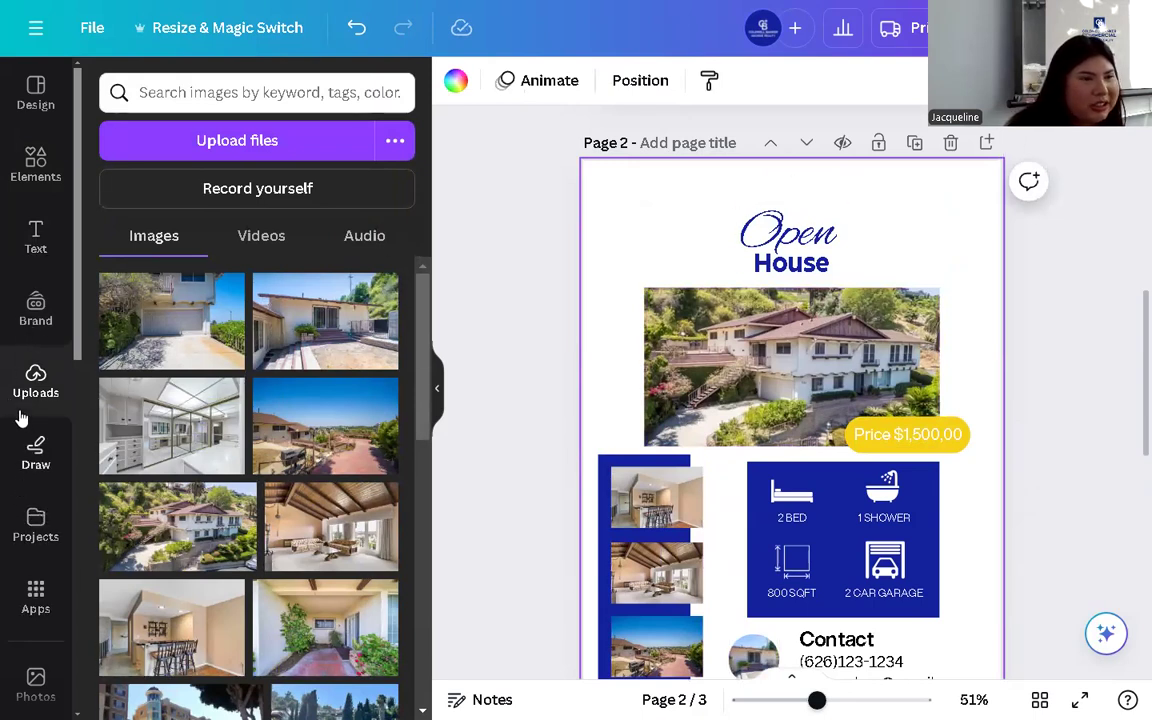
# - Add the CBGR LOGO 2 brand logo, move it to the top of the page and shrink it
pyautogui.click(33, 322)
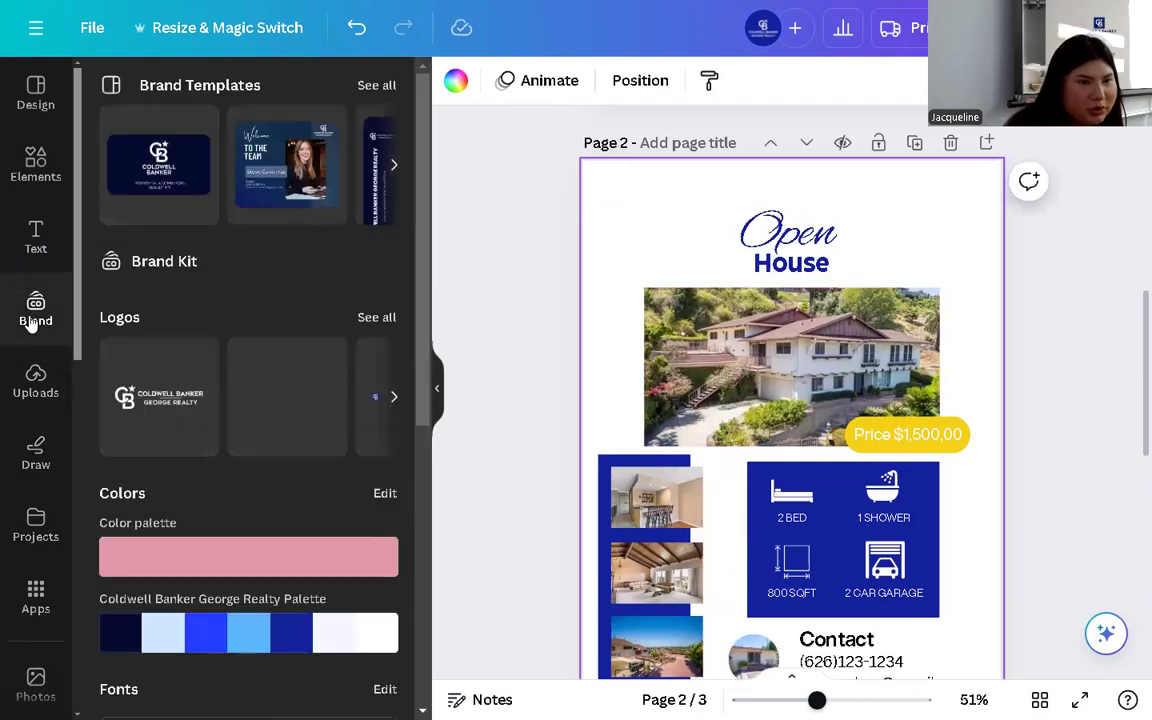
pyautogui.click(376, 318)
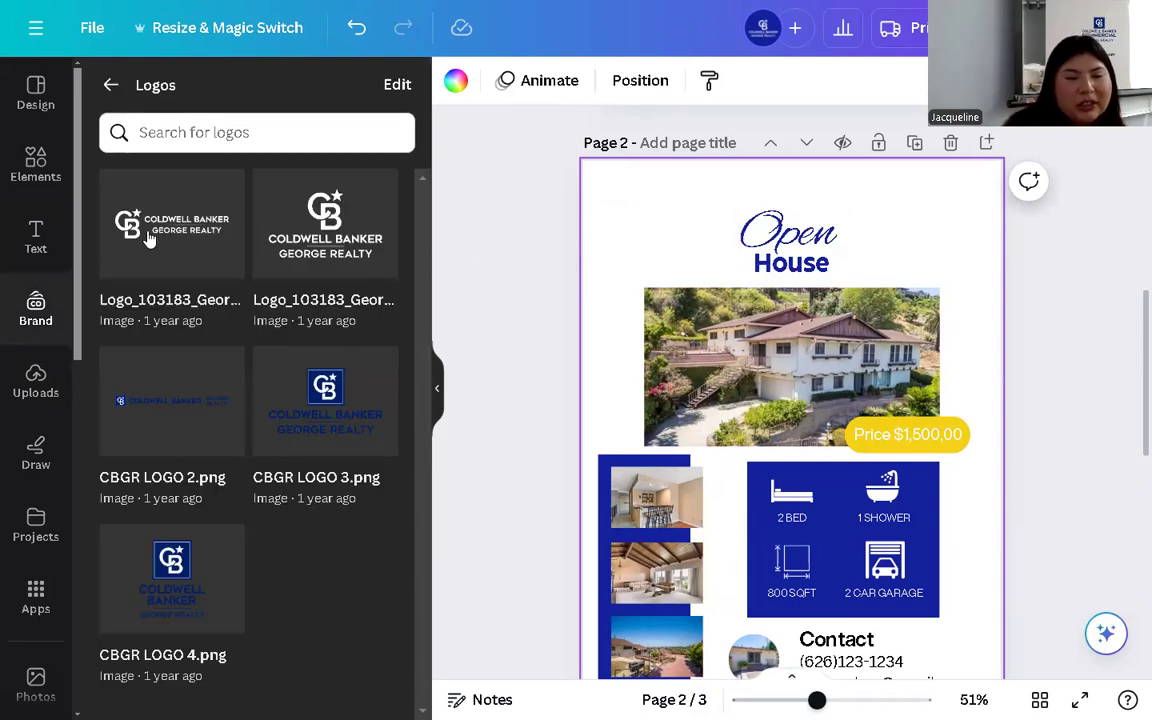
pyautogui.click(172, 420)
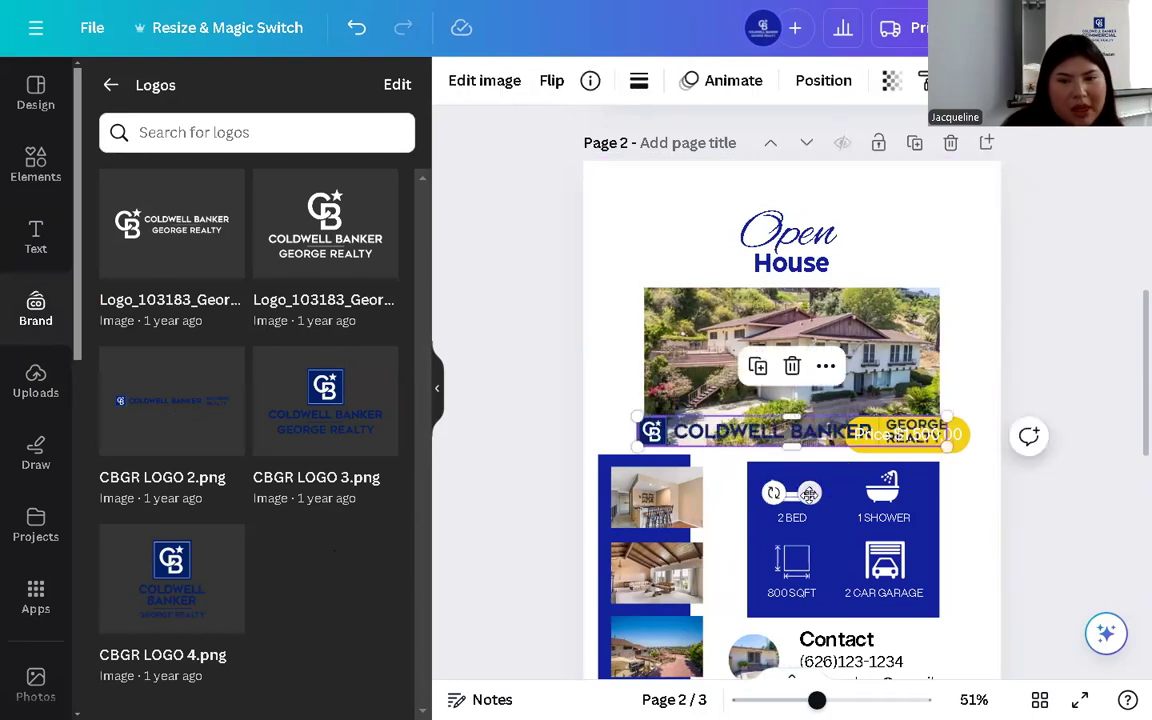
pyautogui.moveTo(805, 470); pyautogui.dragTo(817, 226)
pyautogui.moveTo(948, 202); pyautogui.dragTo(864, 193)
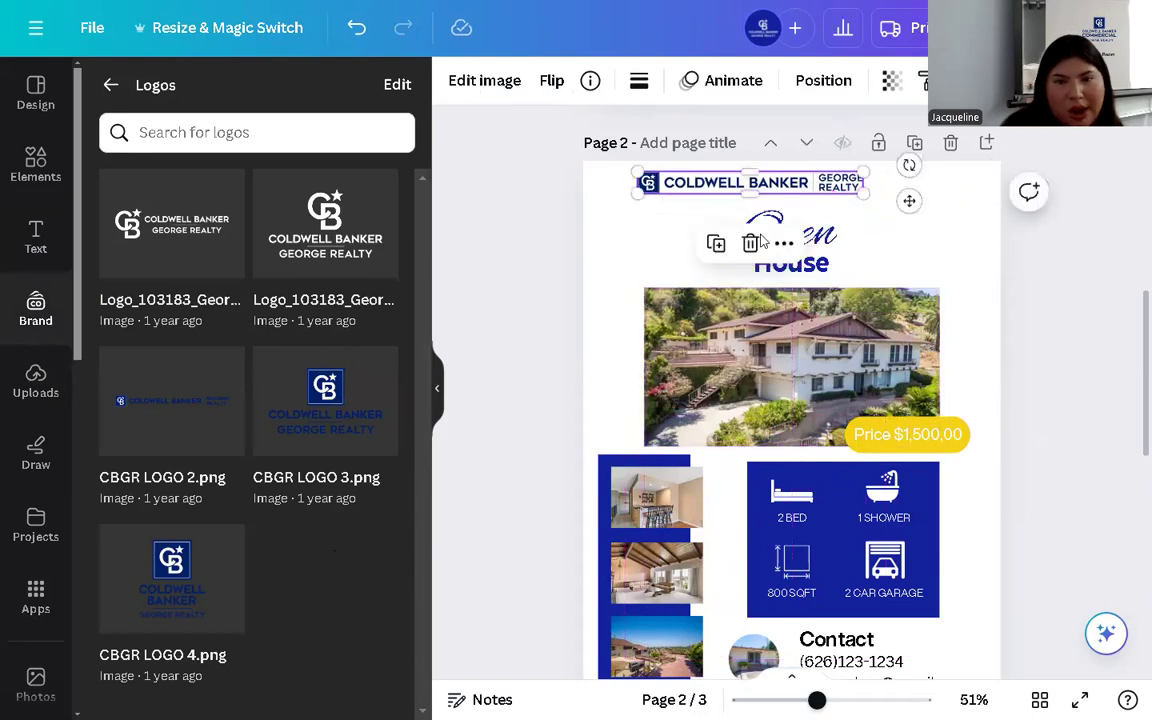
# - Centre the logo above the Open House title and review the finished page
pyautogui.click(884, 242)
pyautogui.moveTo(805, 183); pyautogui.dragTo(845, 184)
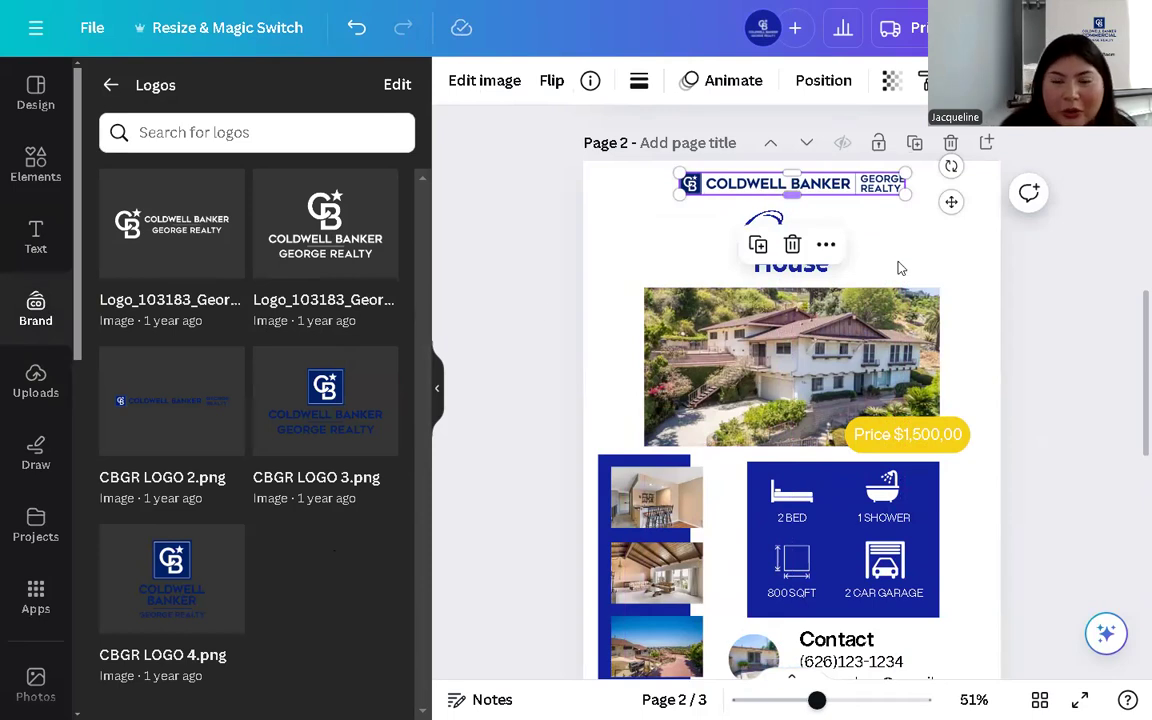
pyautogui.moveTo(855, 190); pyautogui.dragTo(853, 183)
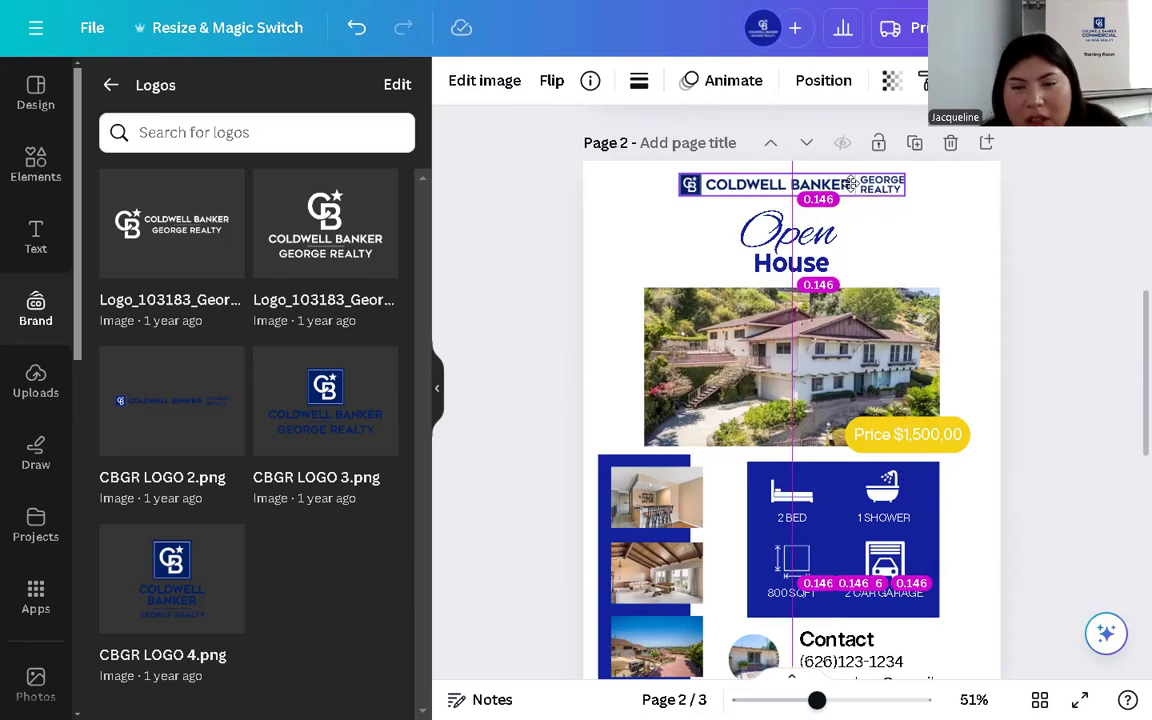
pyautogui.moveTo(851, 183); pyautogui.dragTo(851, 183)
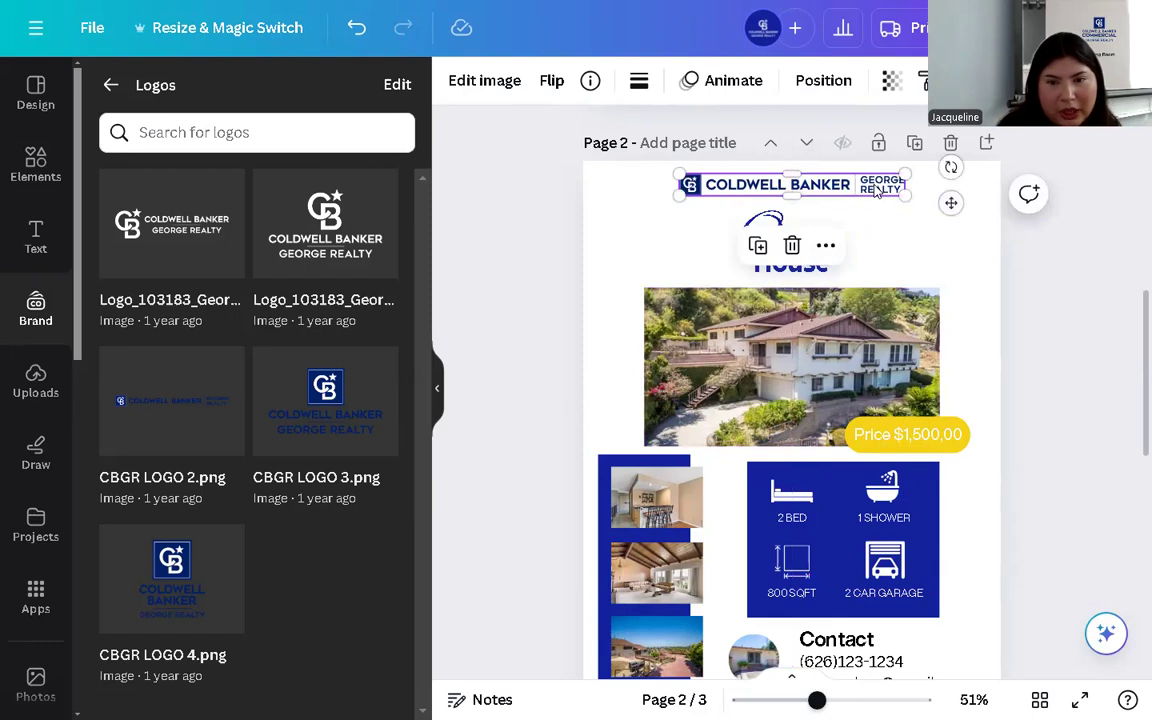
pyautogui.click(825, 212)
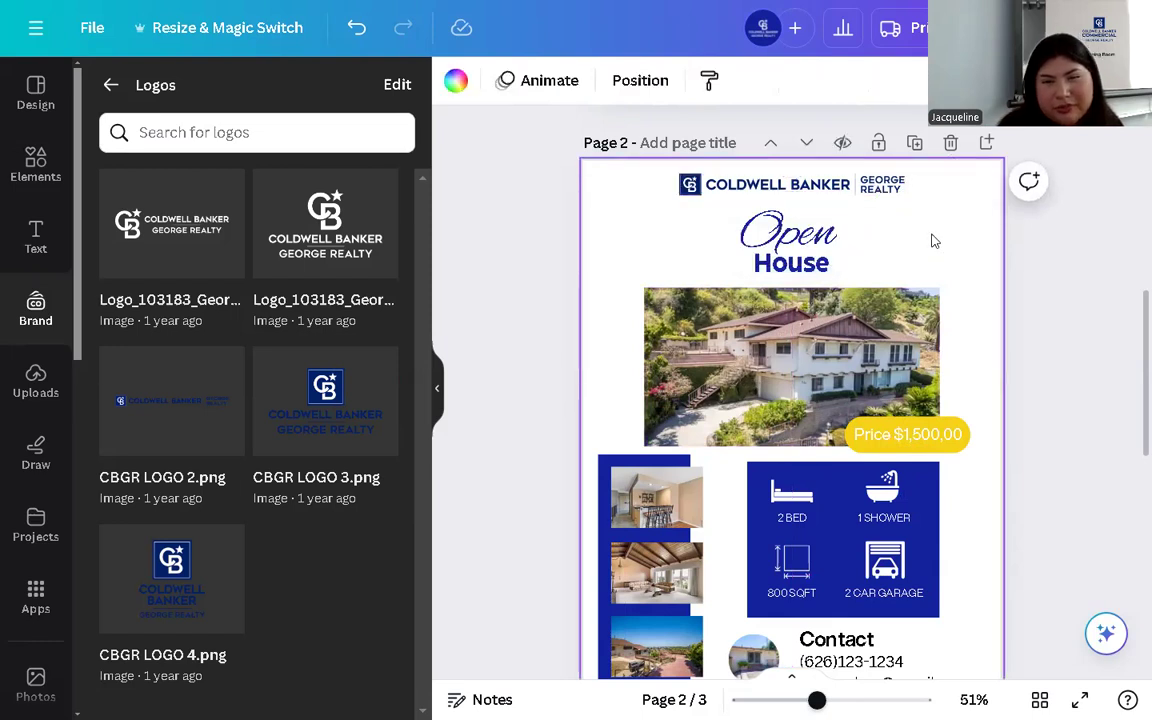
pyautogui.scroll(-2, 930, 255)
pyautogui.scroll(2, 945, 245)
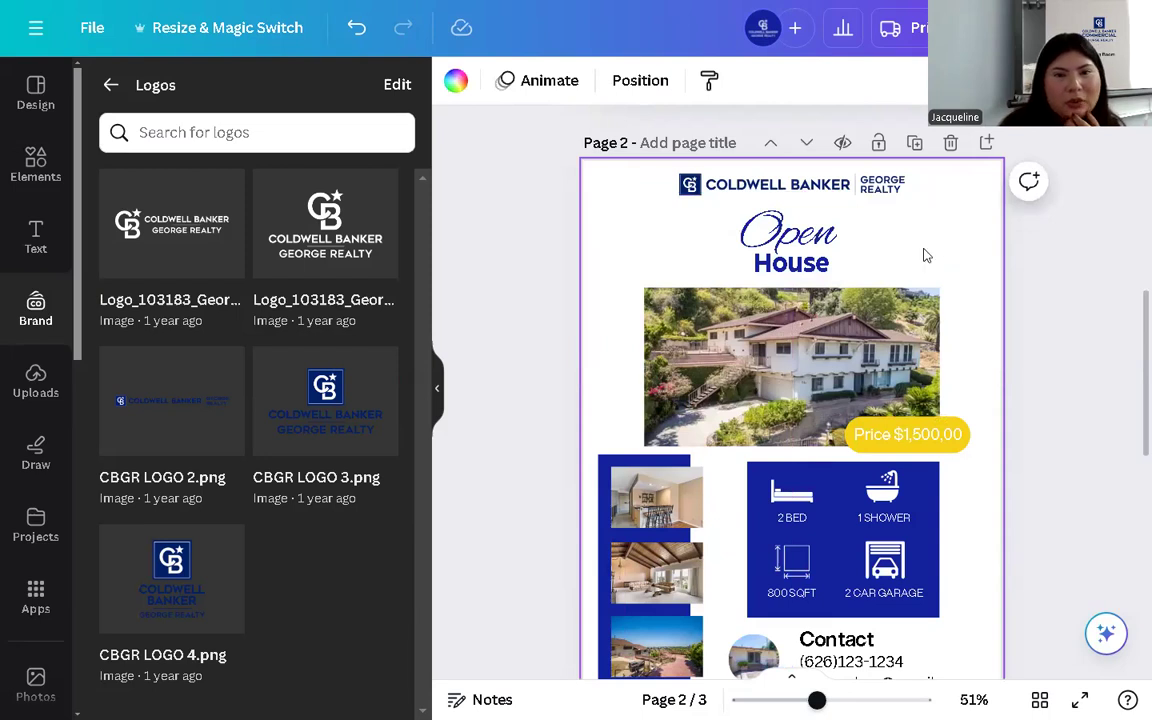
# - Browse the real-estate flyer templates in the Design panel's search results
pyautogui.click(33, 100)
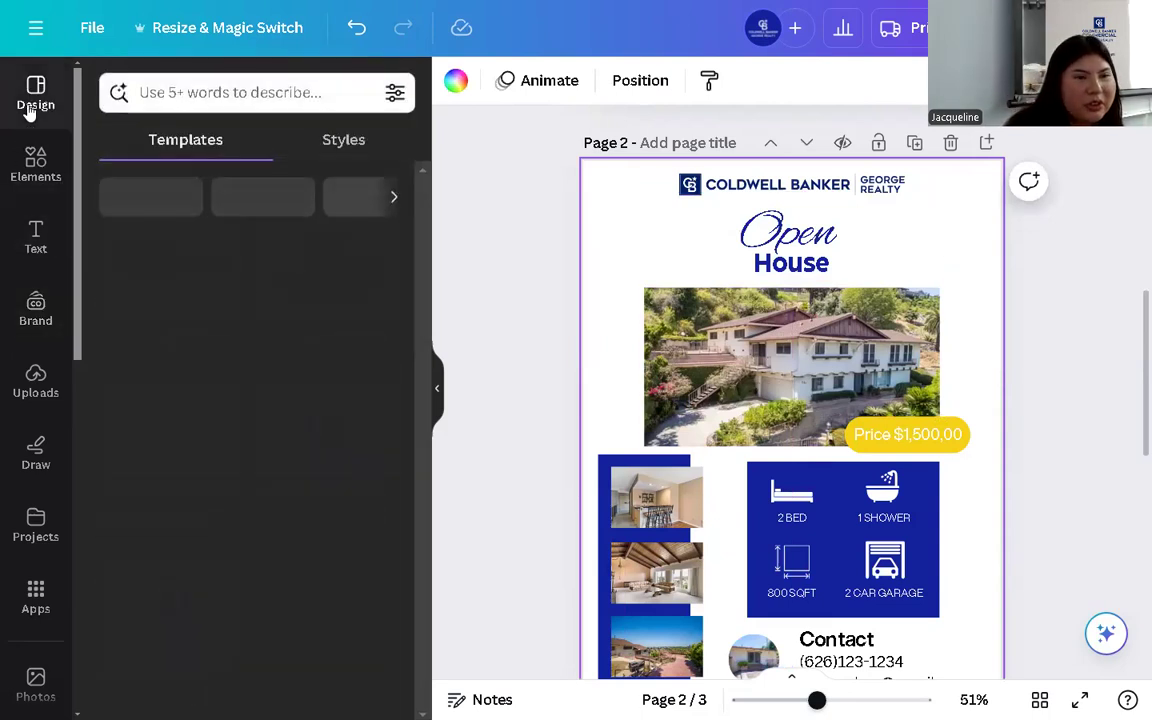
pyautogui.click(235, 94)
pyautogui.click(494, 287)
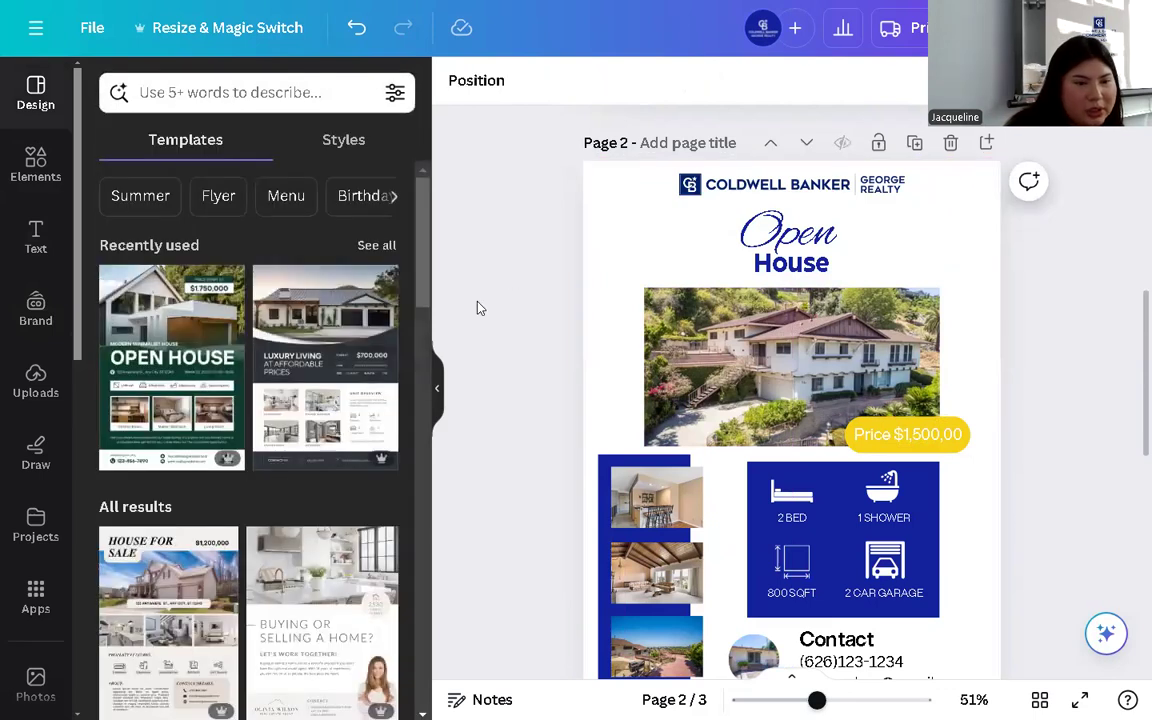
pyautogui.scroll(-1, 150, 535)
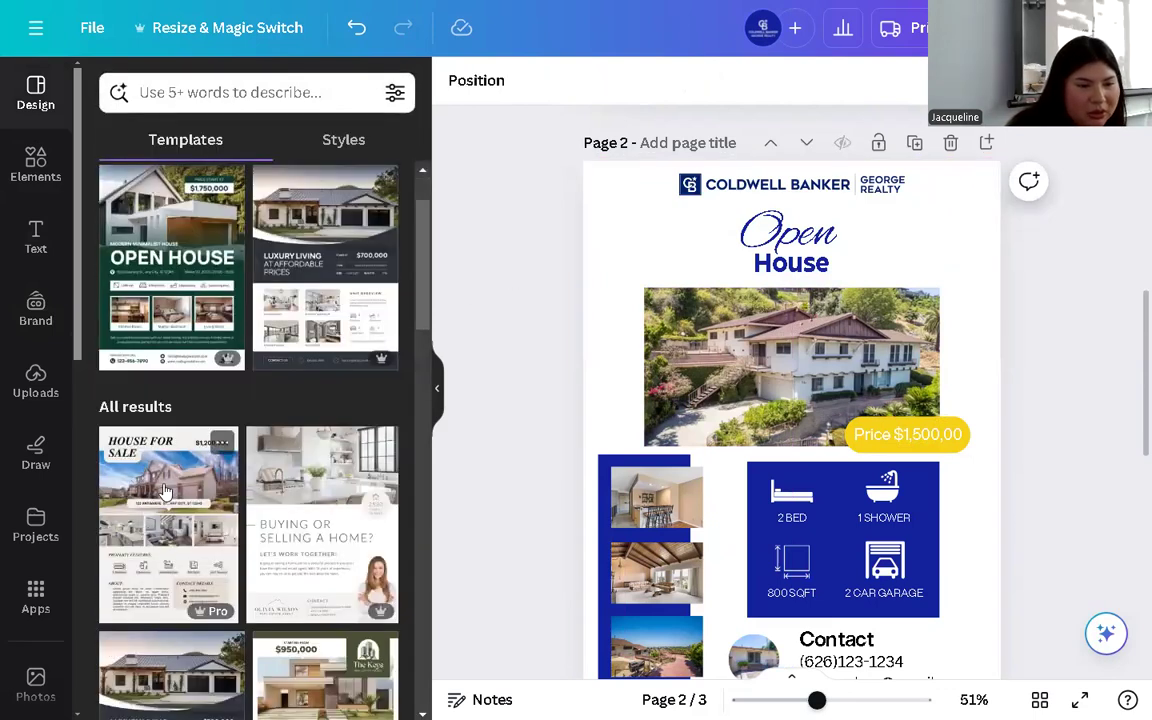
pyautogui.scroll(-1, 165, 490)
pyautogui.scroll(-1, 240, 515)
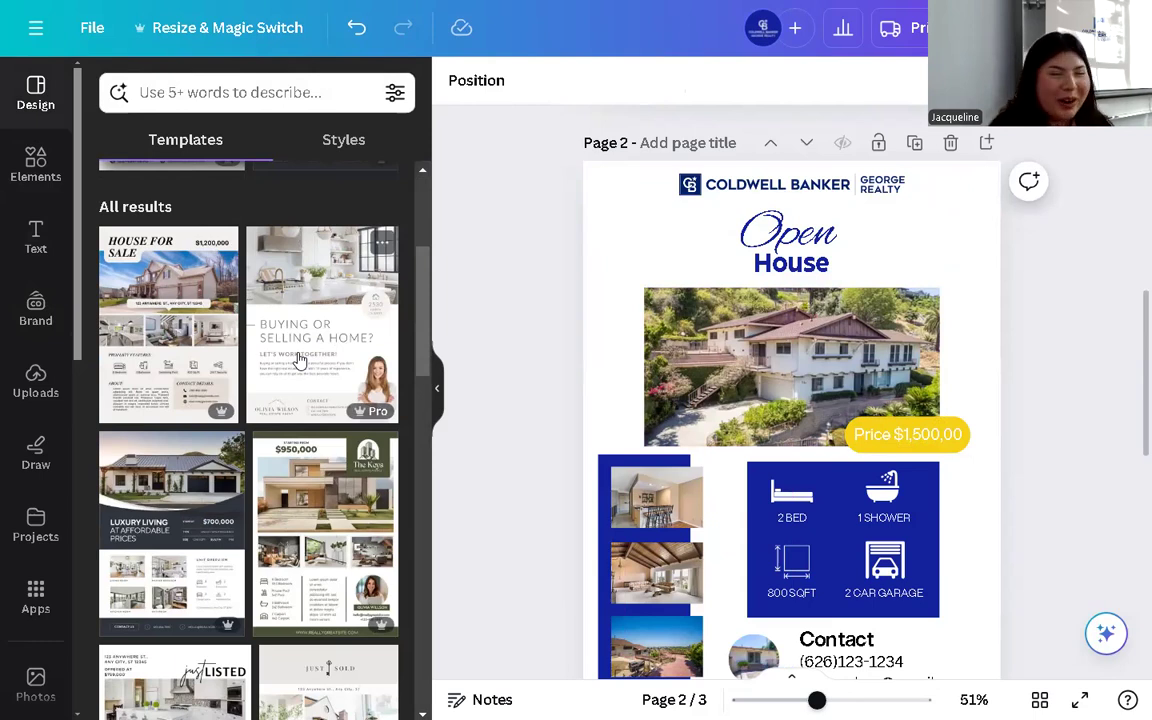
pyautogui.scroll(-5, 296, 330)
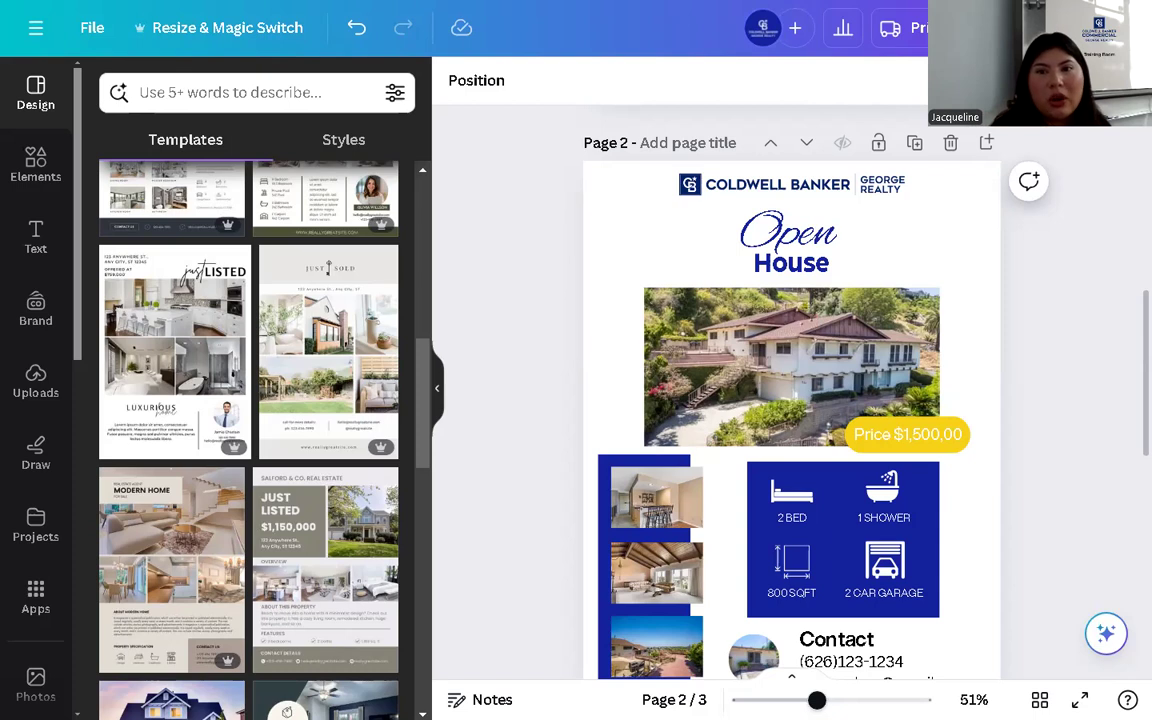
# - Browse the Print panel's flyer ordering options, then close the panel without ordering
pyautogui.click(900, 28)
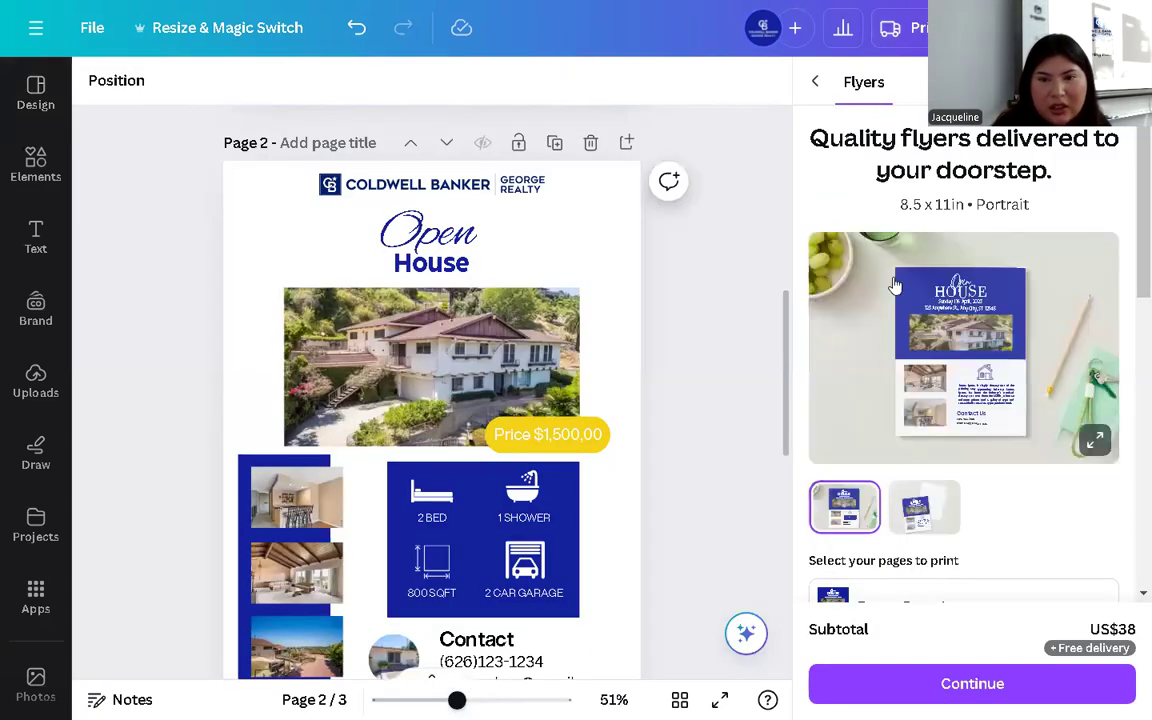
pyautogui.scroll(-2, 882, 342)
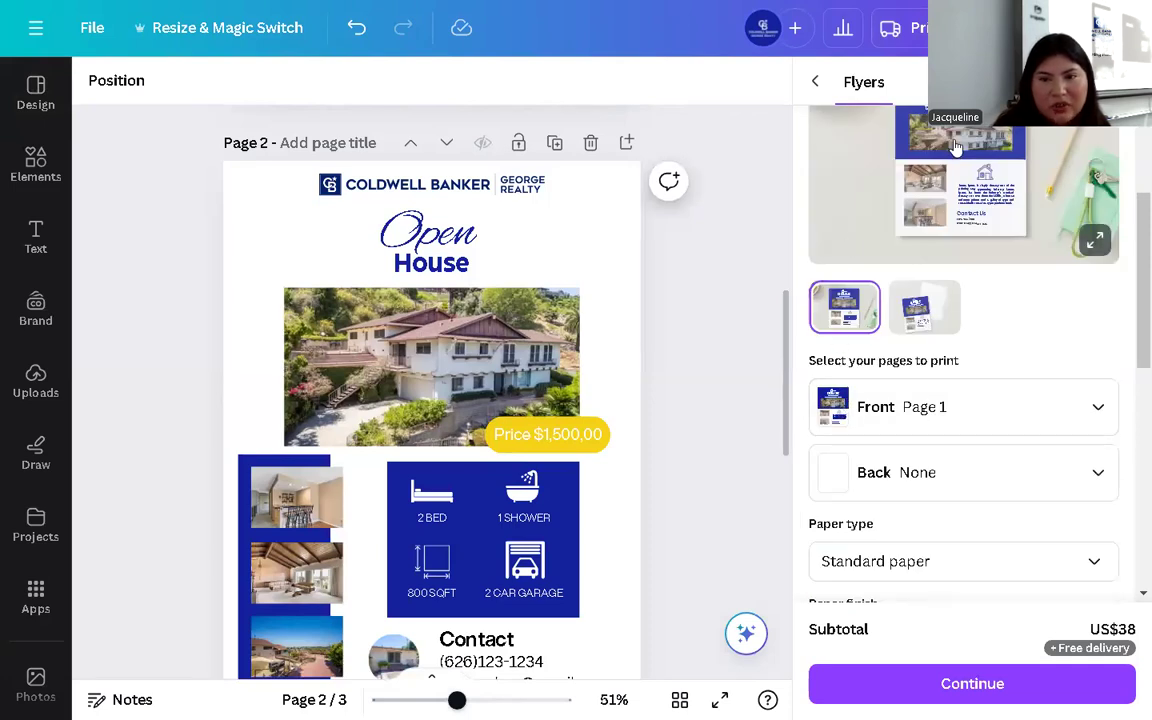
pyautogui.scroll(-2, 959, 378)
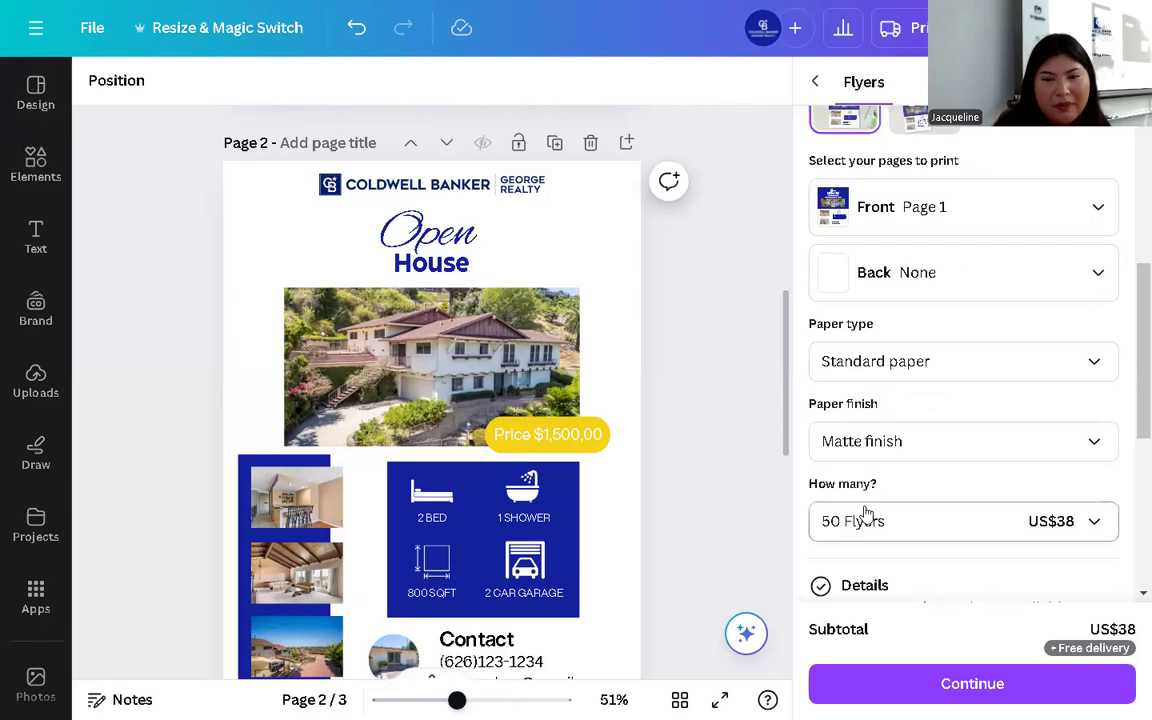
pyautogui.scroll(-2, 866, 513)
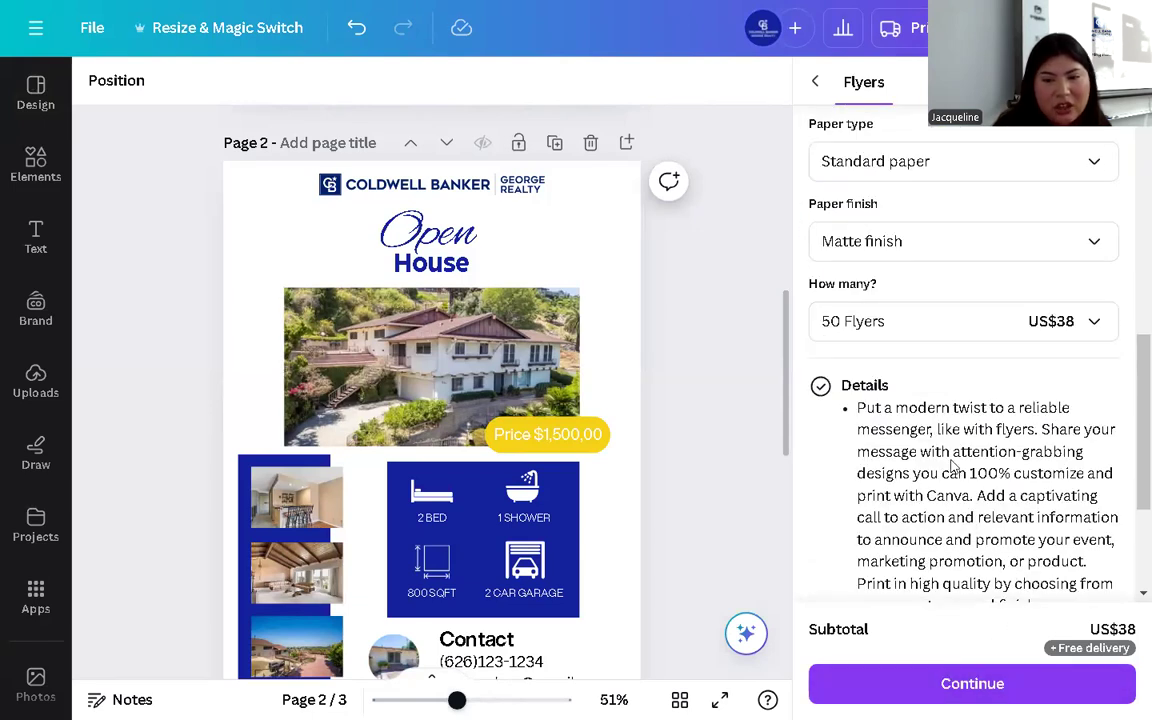
pyautogui.scroll(4, 923, 324)
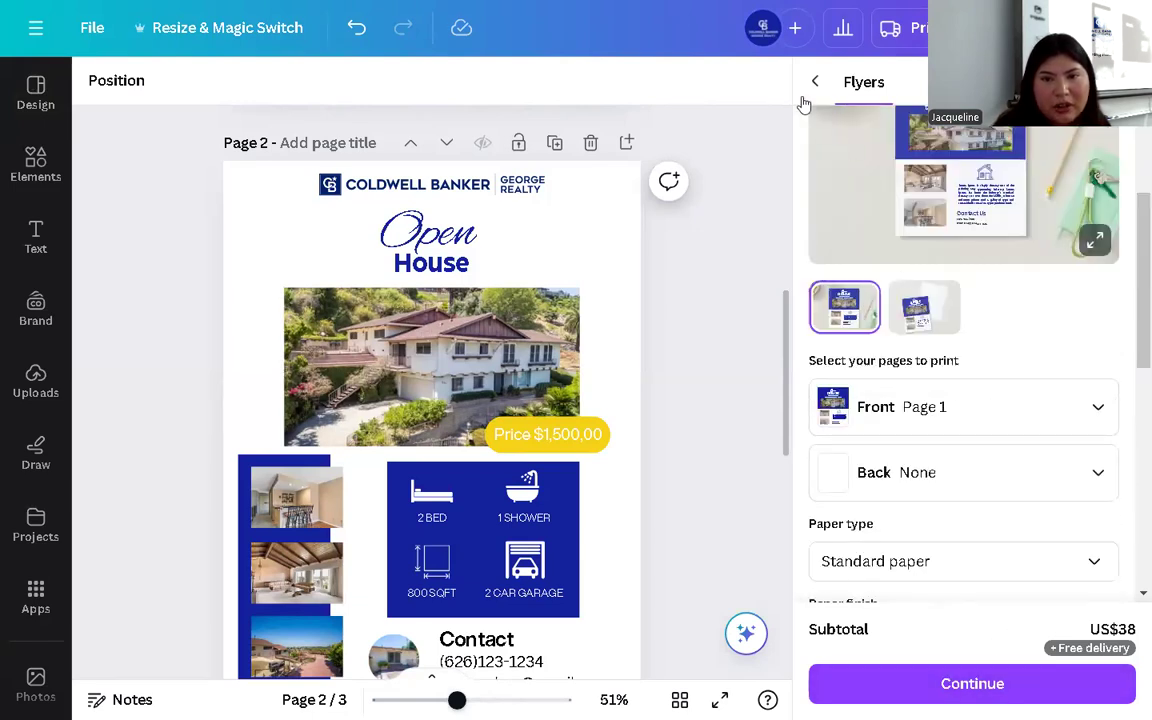
pyautogui.click(814, 81)
pyautogui.click(893, 27)
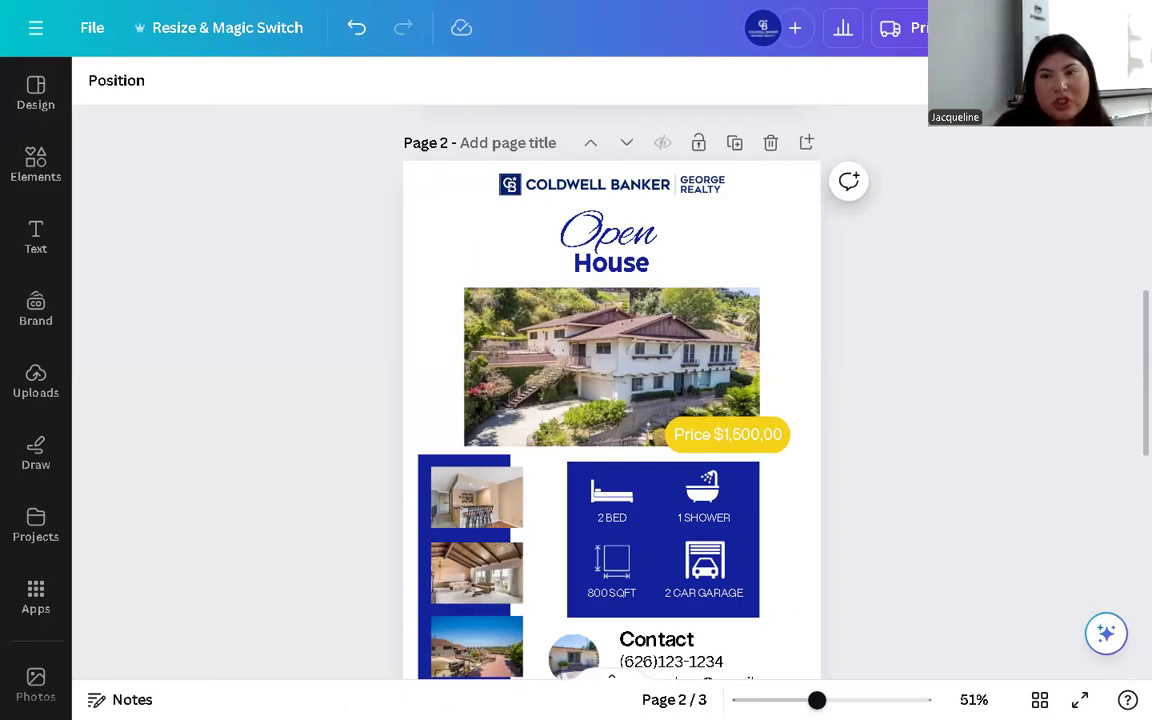
# - Open the Share panel for the open-house flyer design
pyautogui.click(1085, 27)
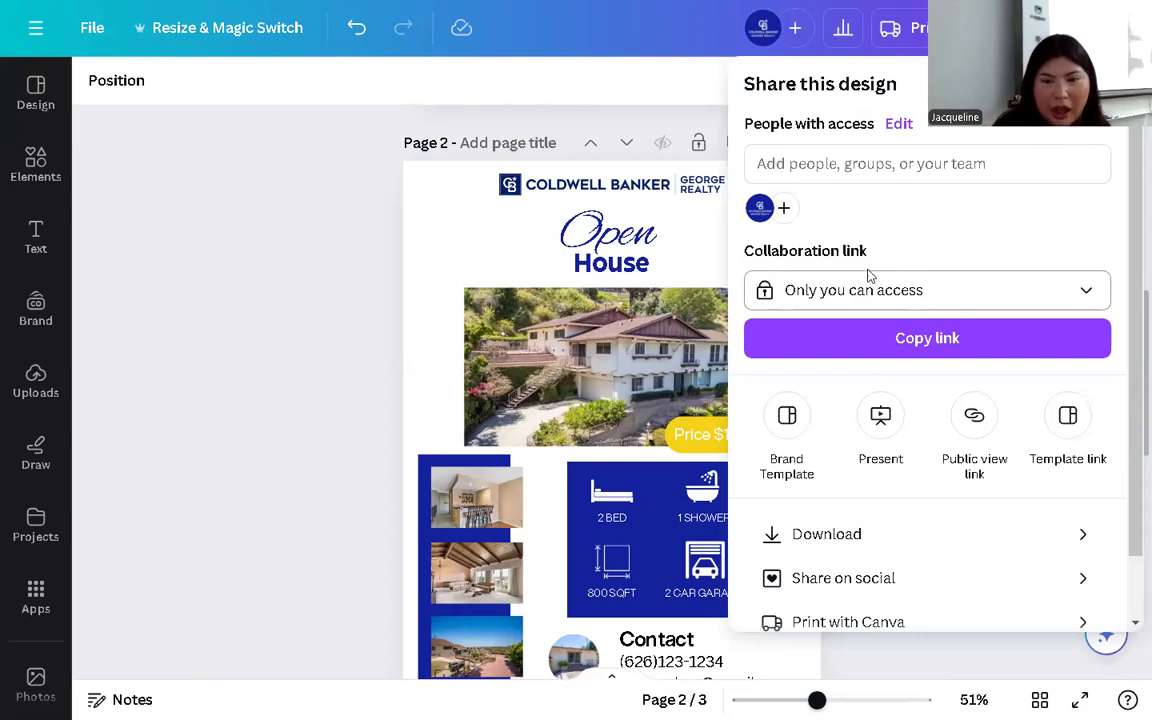
# - Open the Download settings (PNG, all 3 pages) and expand the File type list
pyautogui.click(867, 536)
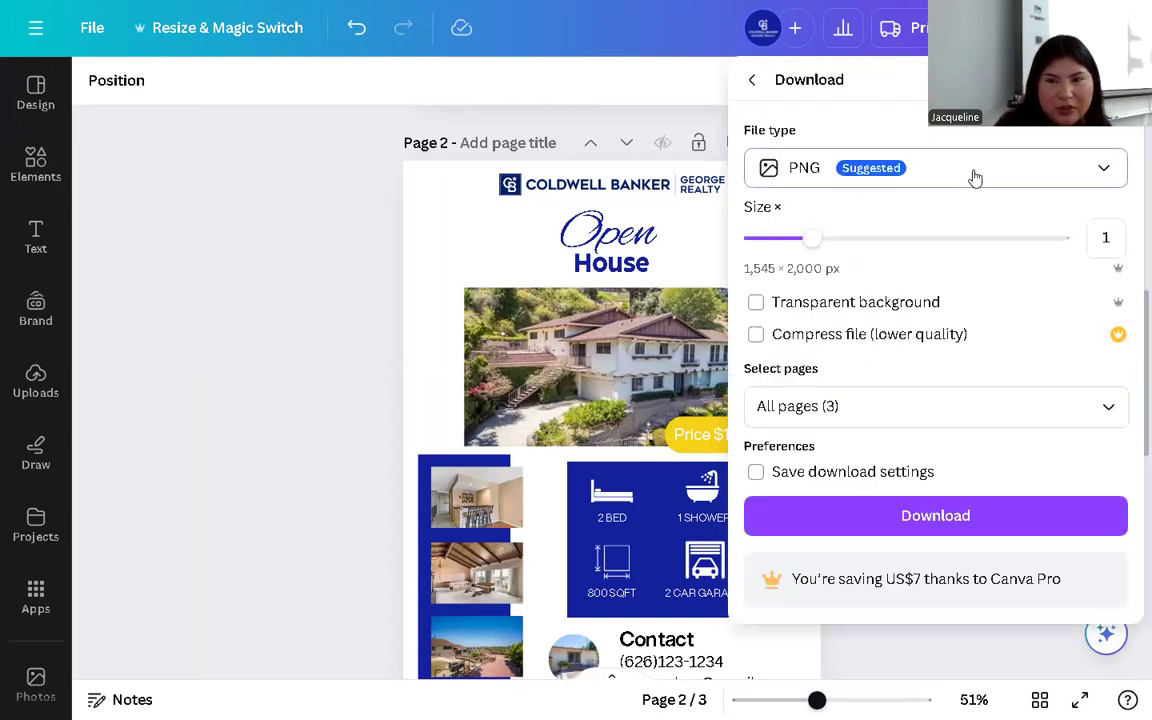
pyautogui.click(1104, 168)
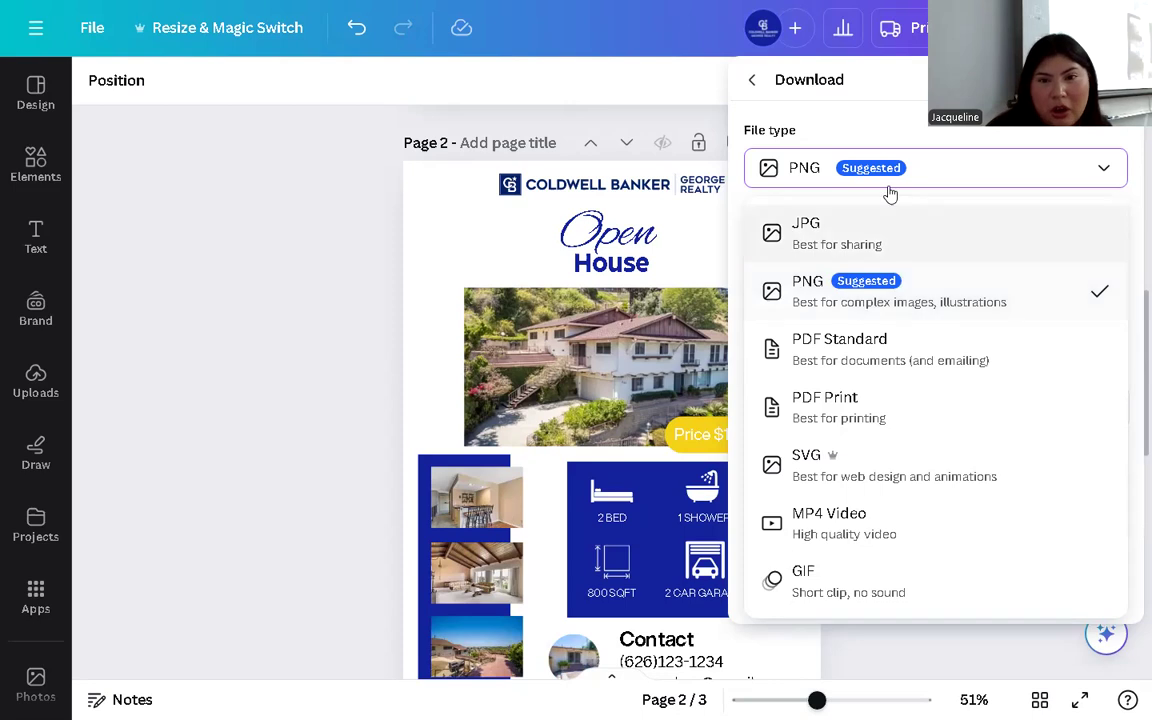
# - Download only page 2 as a PDF Print file, then dismiss the print promotion
pyautogui.click(863, 412)
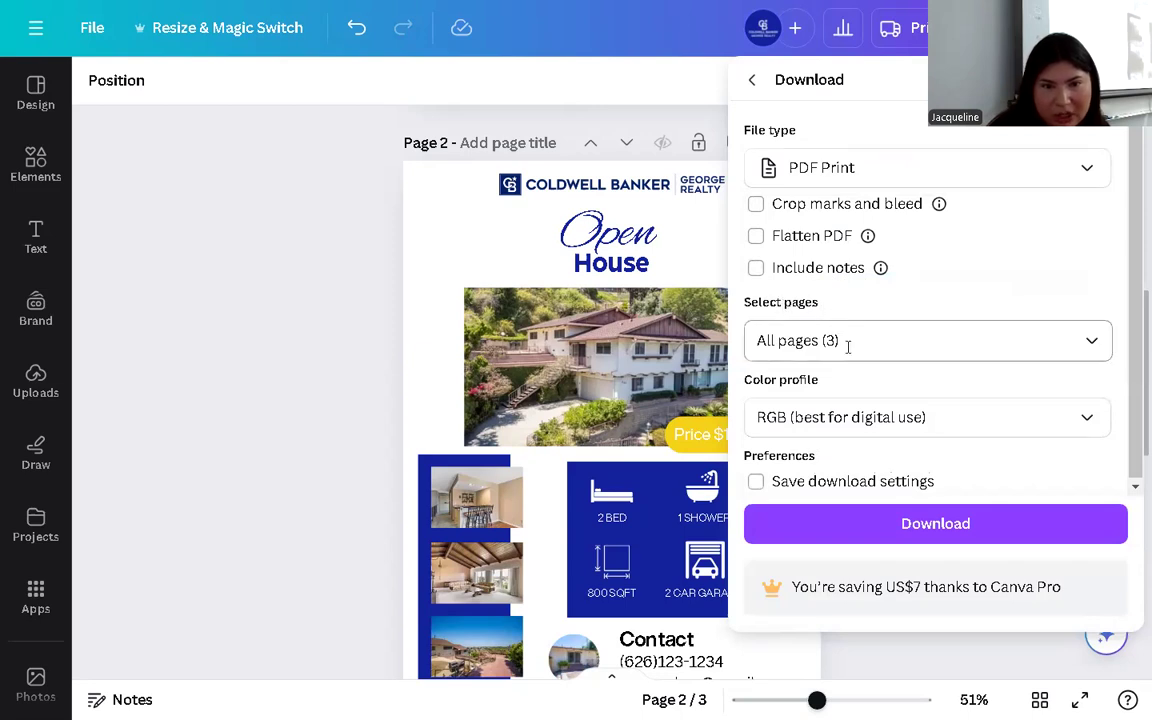
pyautogui.click(846, 344)
pyautogui.click(1075, 398)
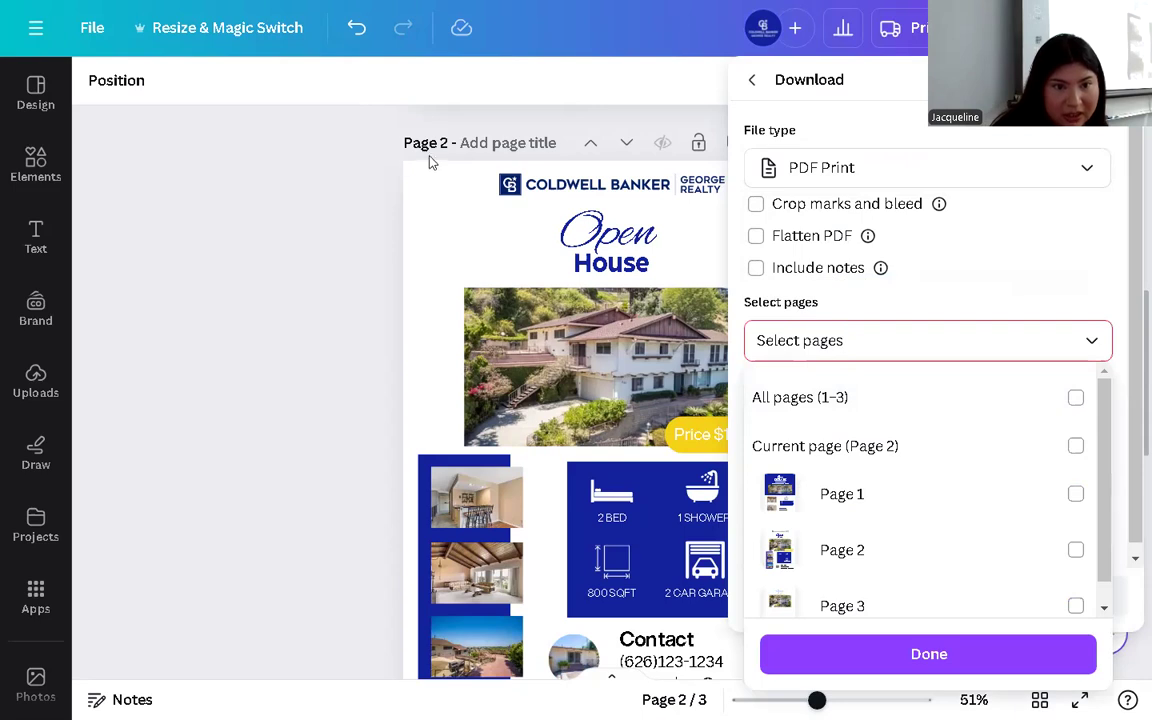
pyautogui.click(1073, 551)
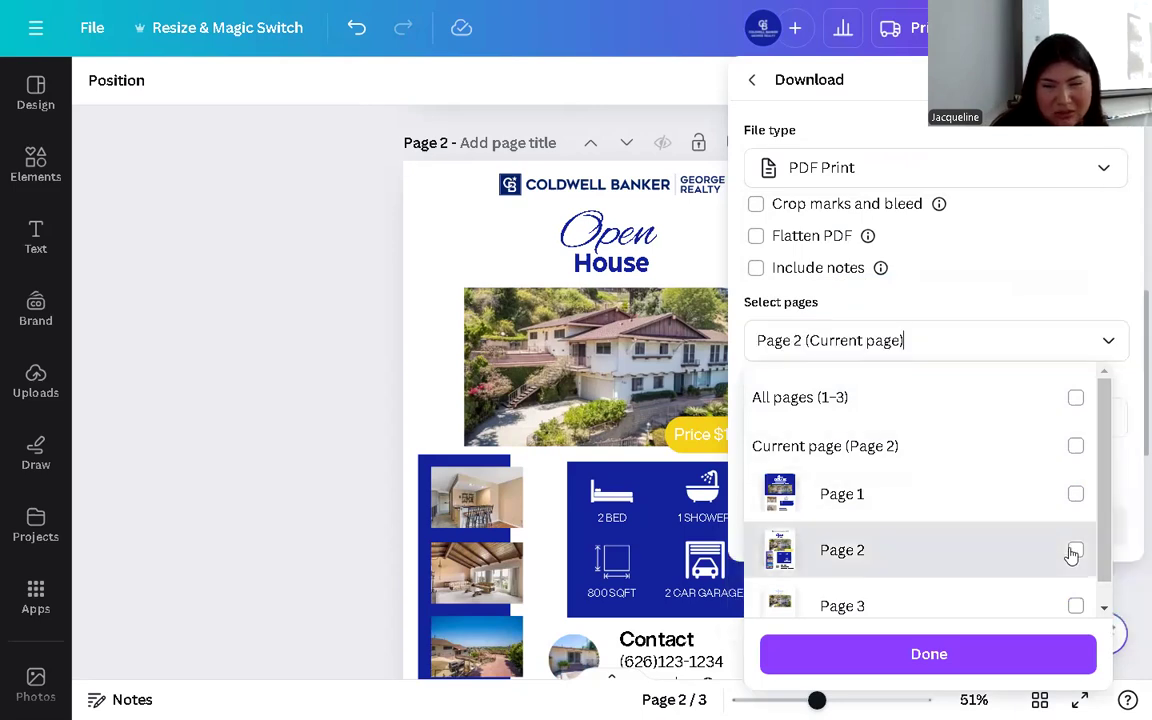
pyautogui.click(924, 655)
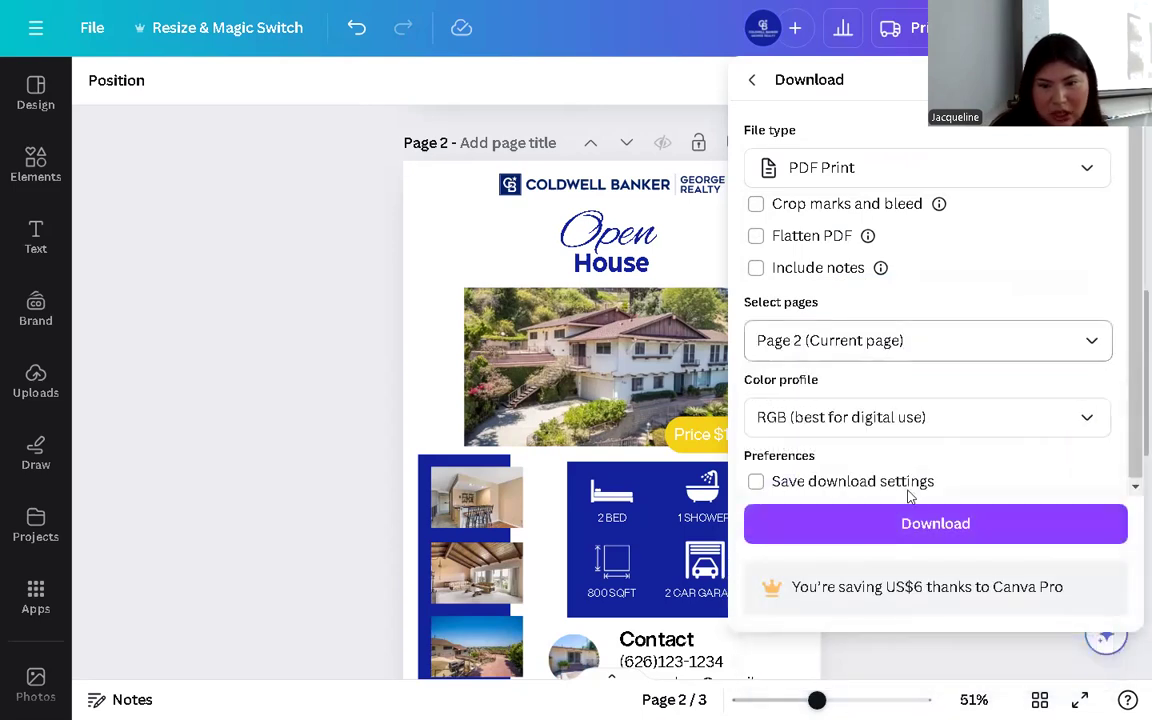
pyautogui.click(910, 524)
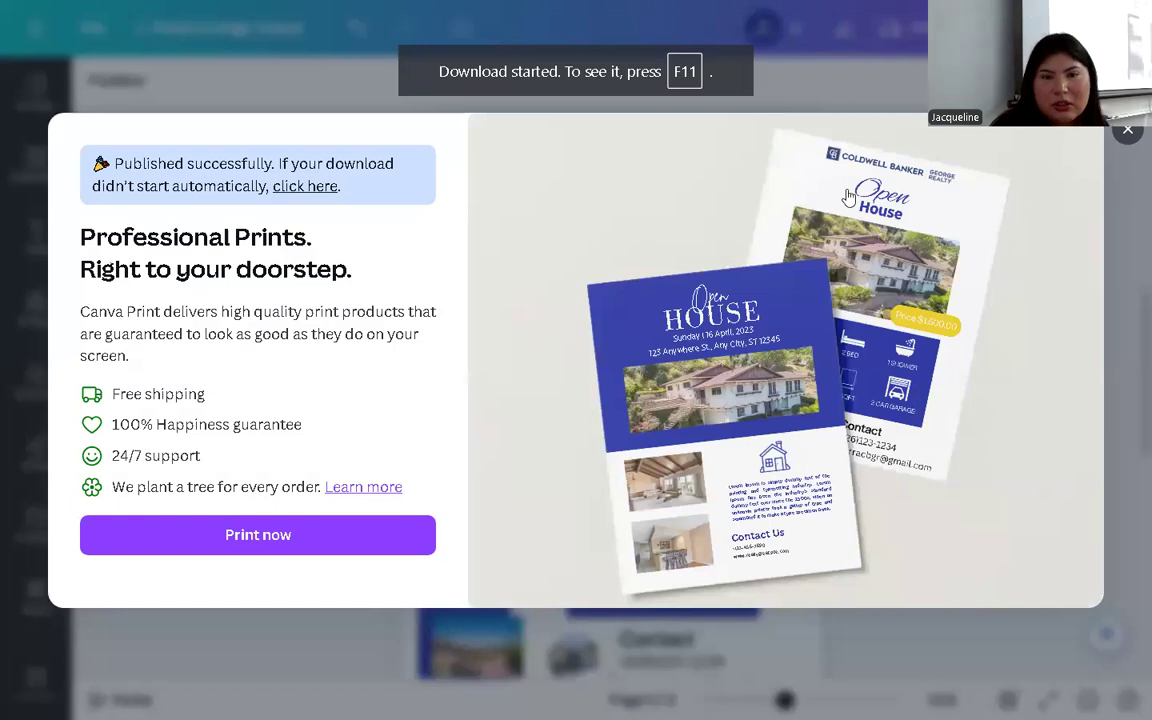
pyautogui.click(1127, 129)
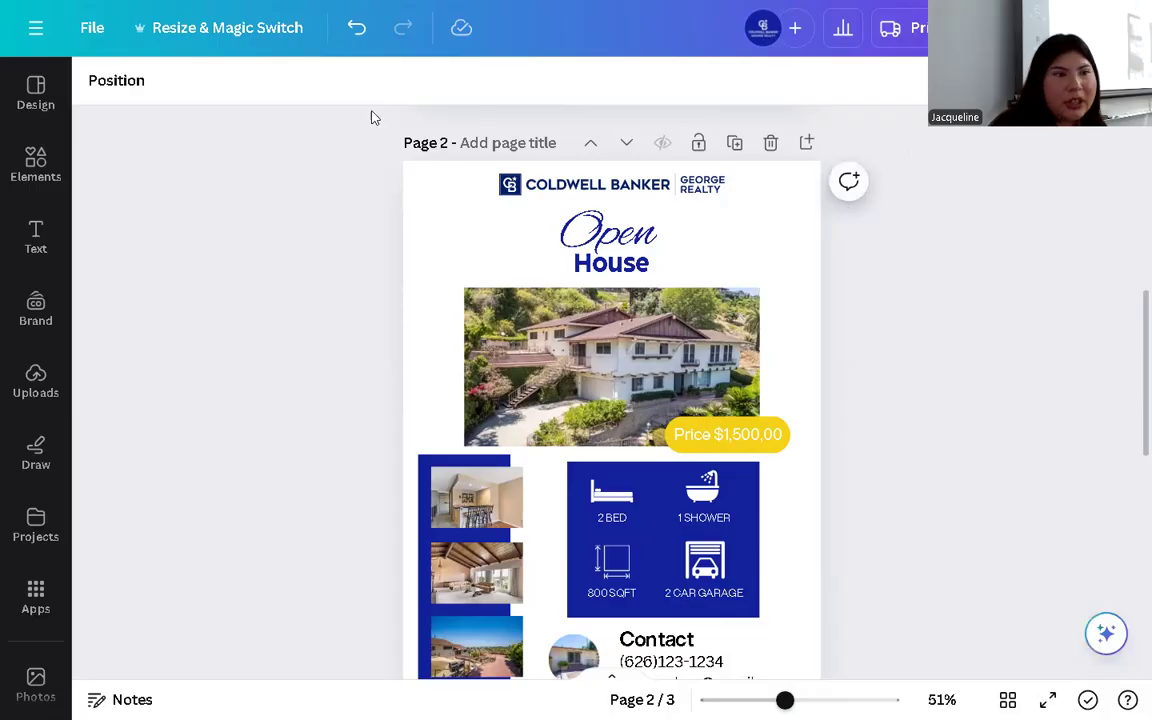